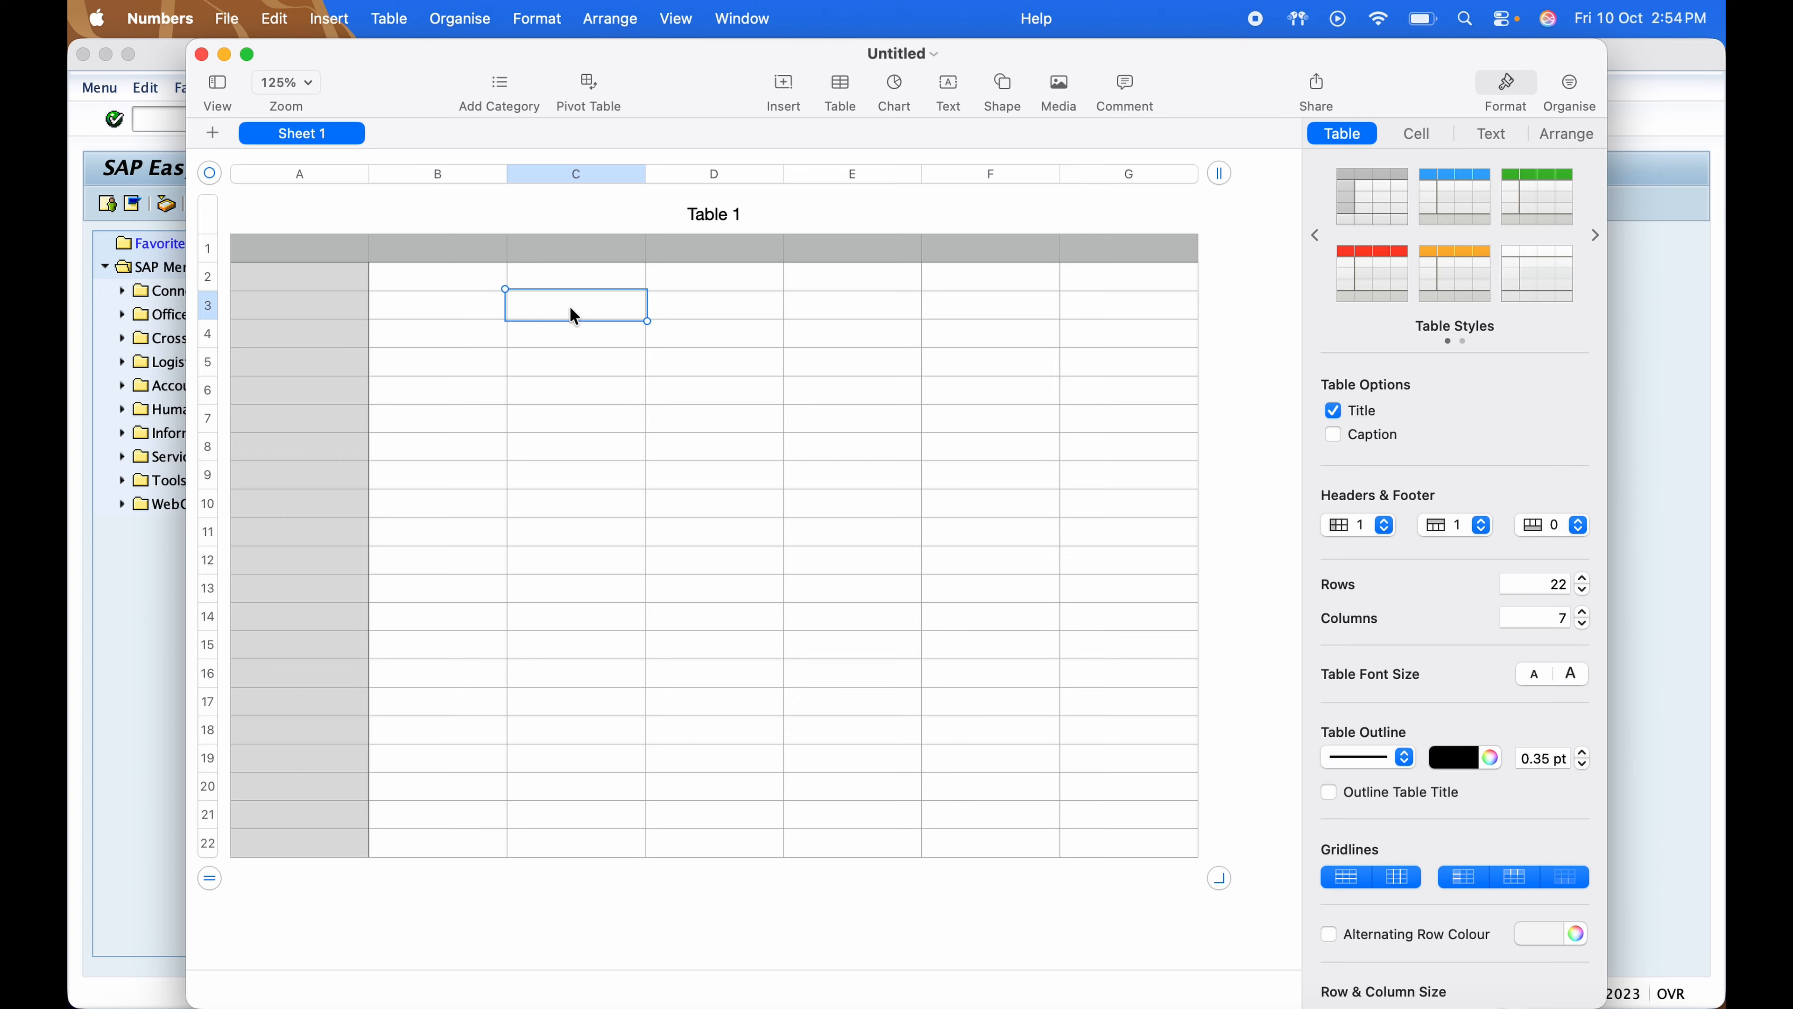
Fill row 3 with the date 1 April 2025 in C3, the amount 100000 in D3 and the label "APC Value" in E3
{"action": "type", "text": "1 April 2025"}
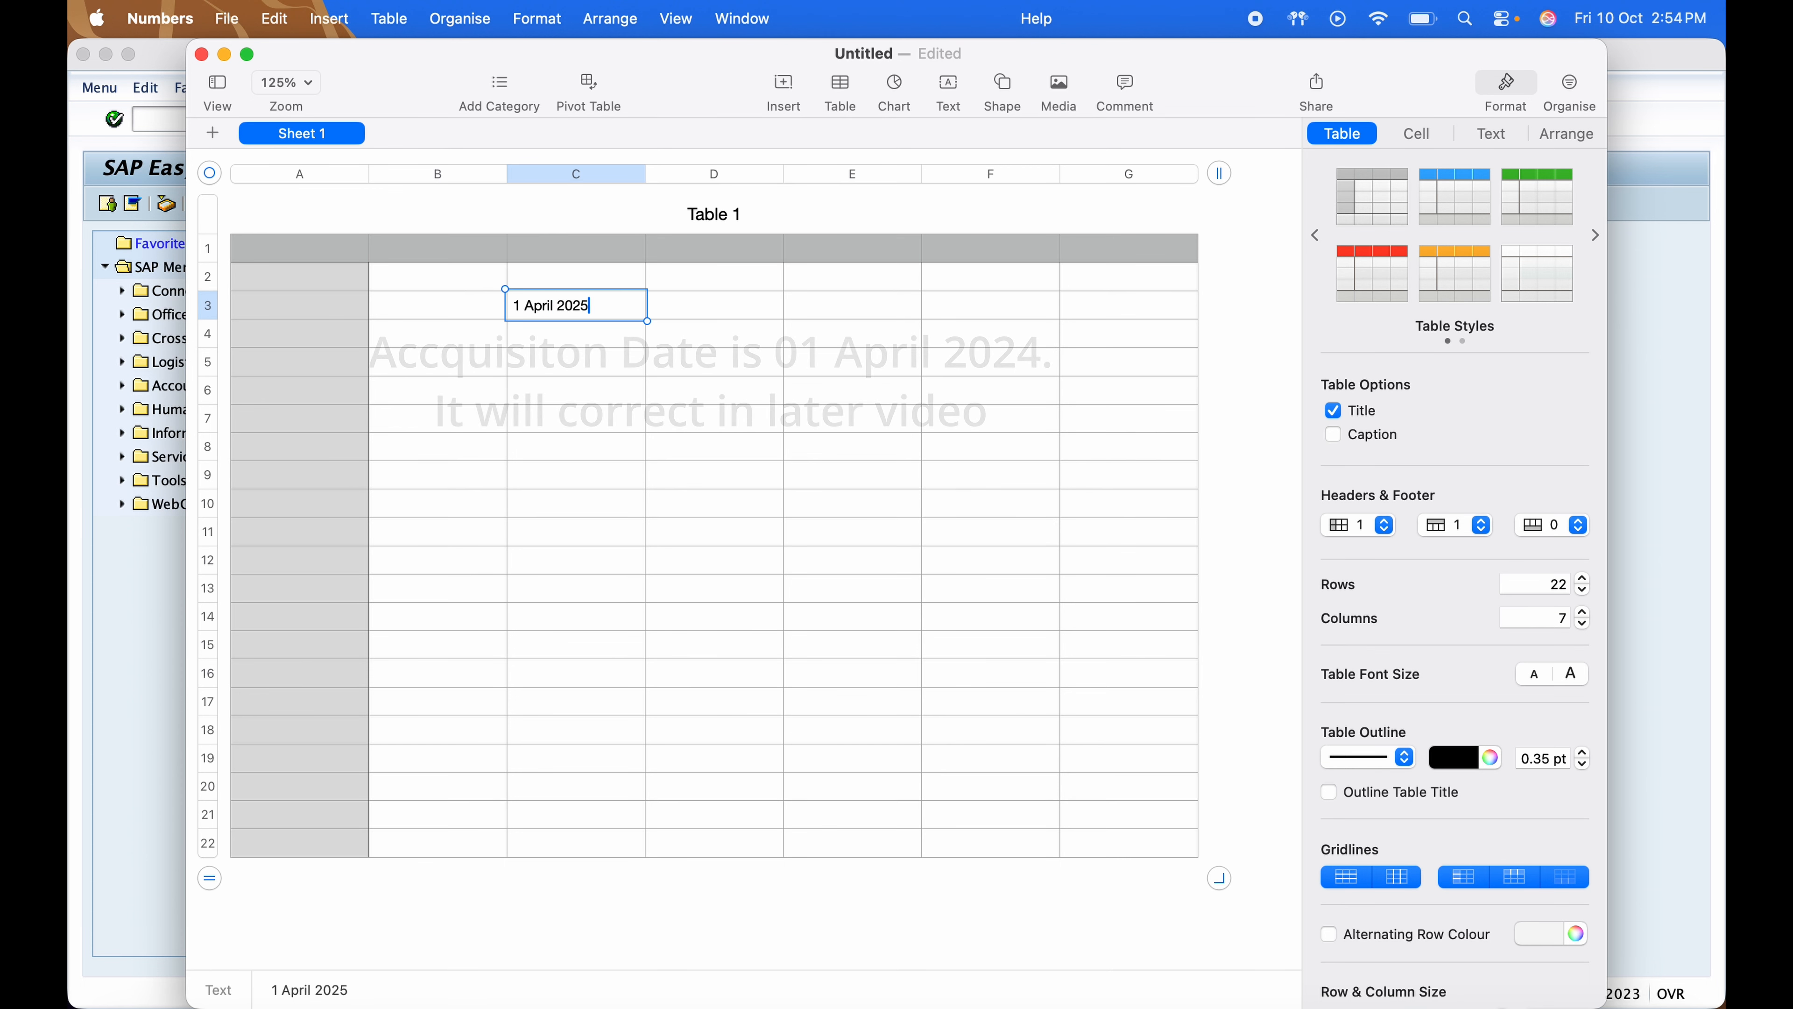
{"action": "key", "text": "Tab"}
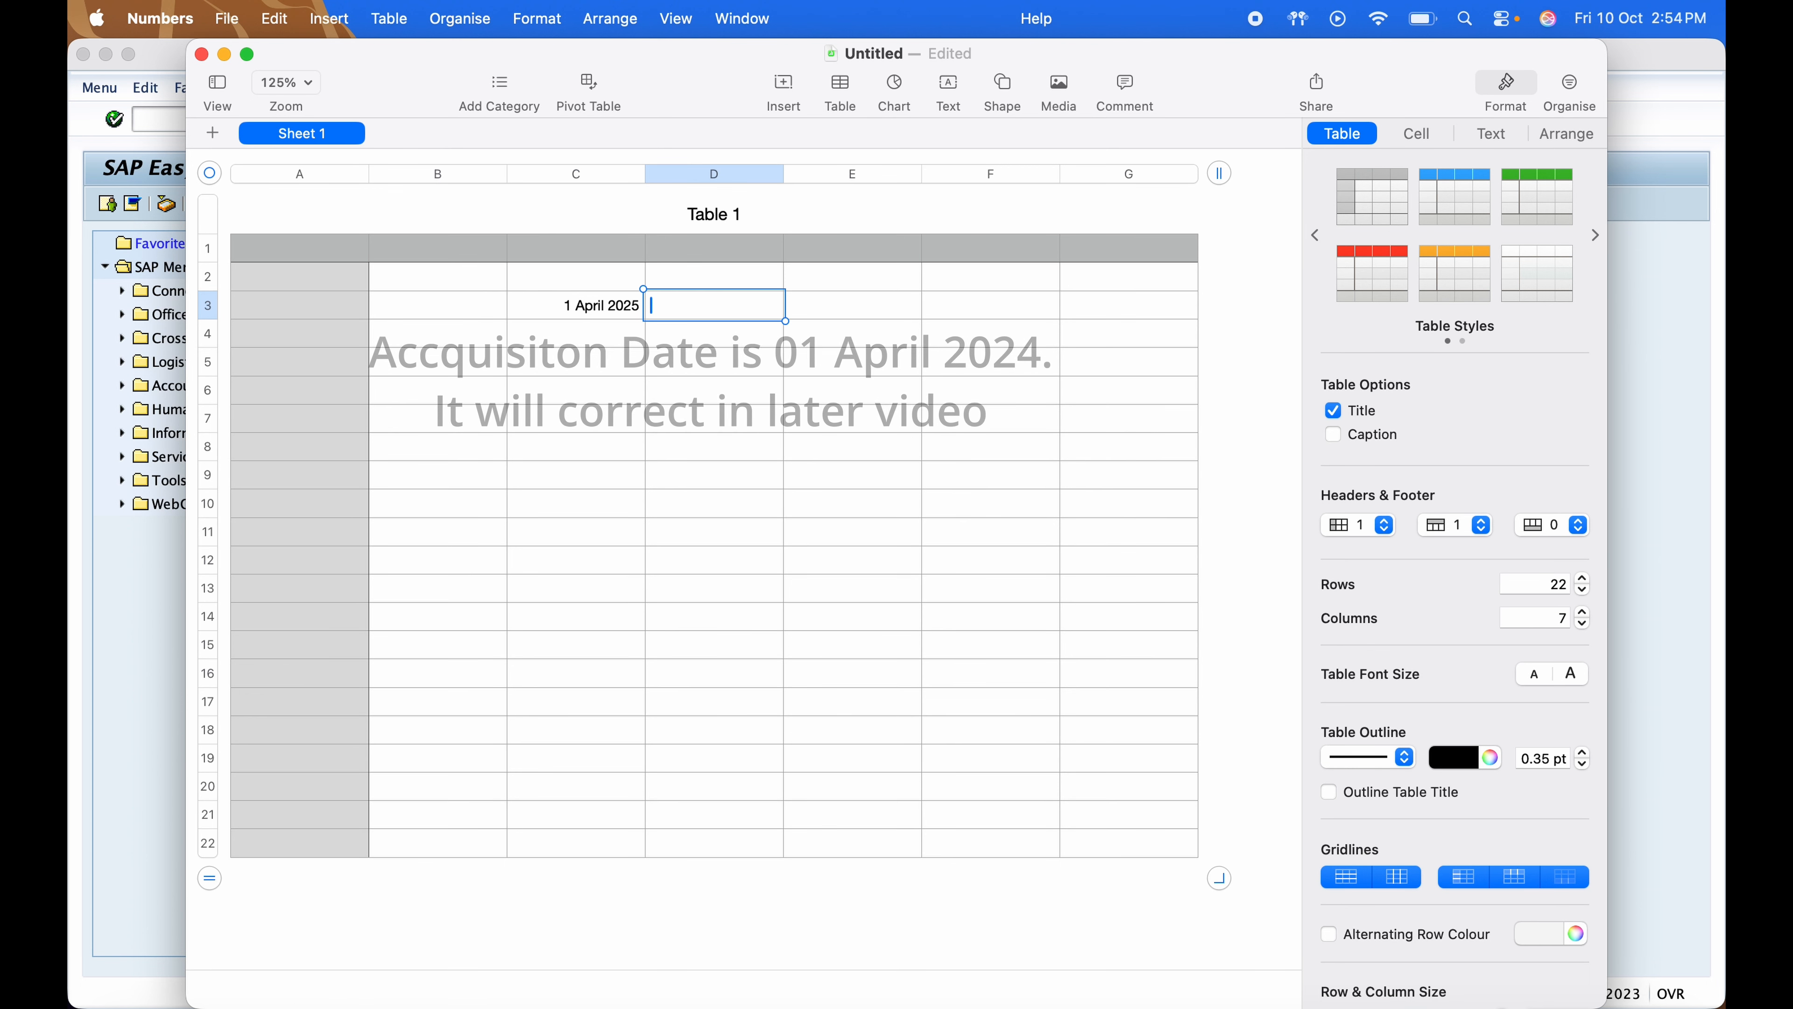
{"action": "type", "text": "1000"}
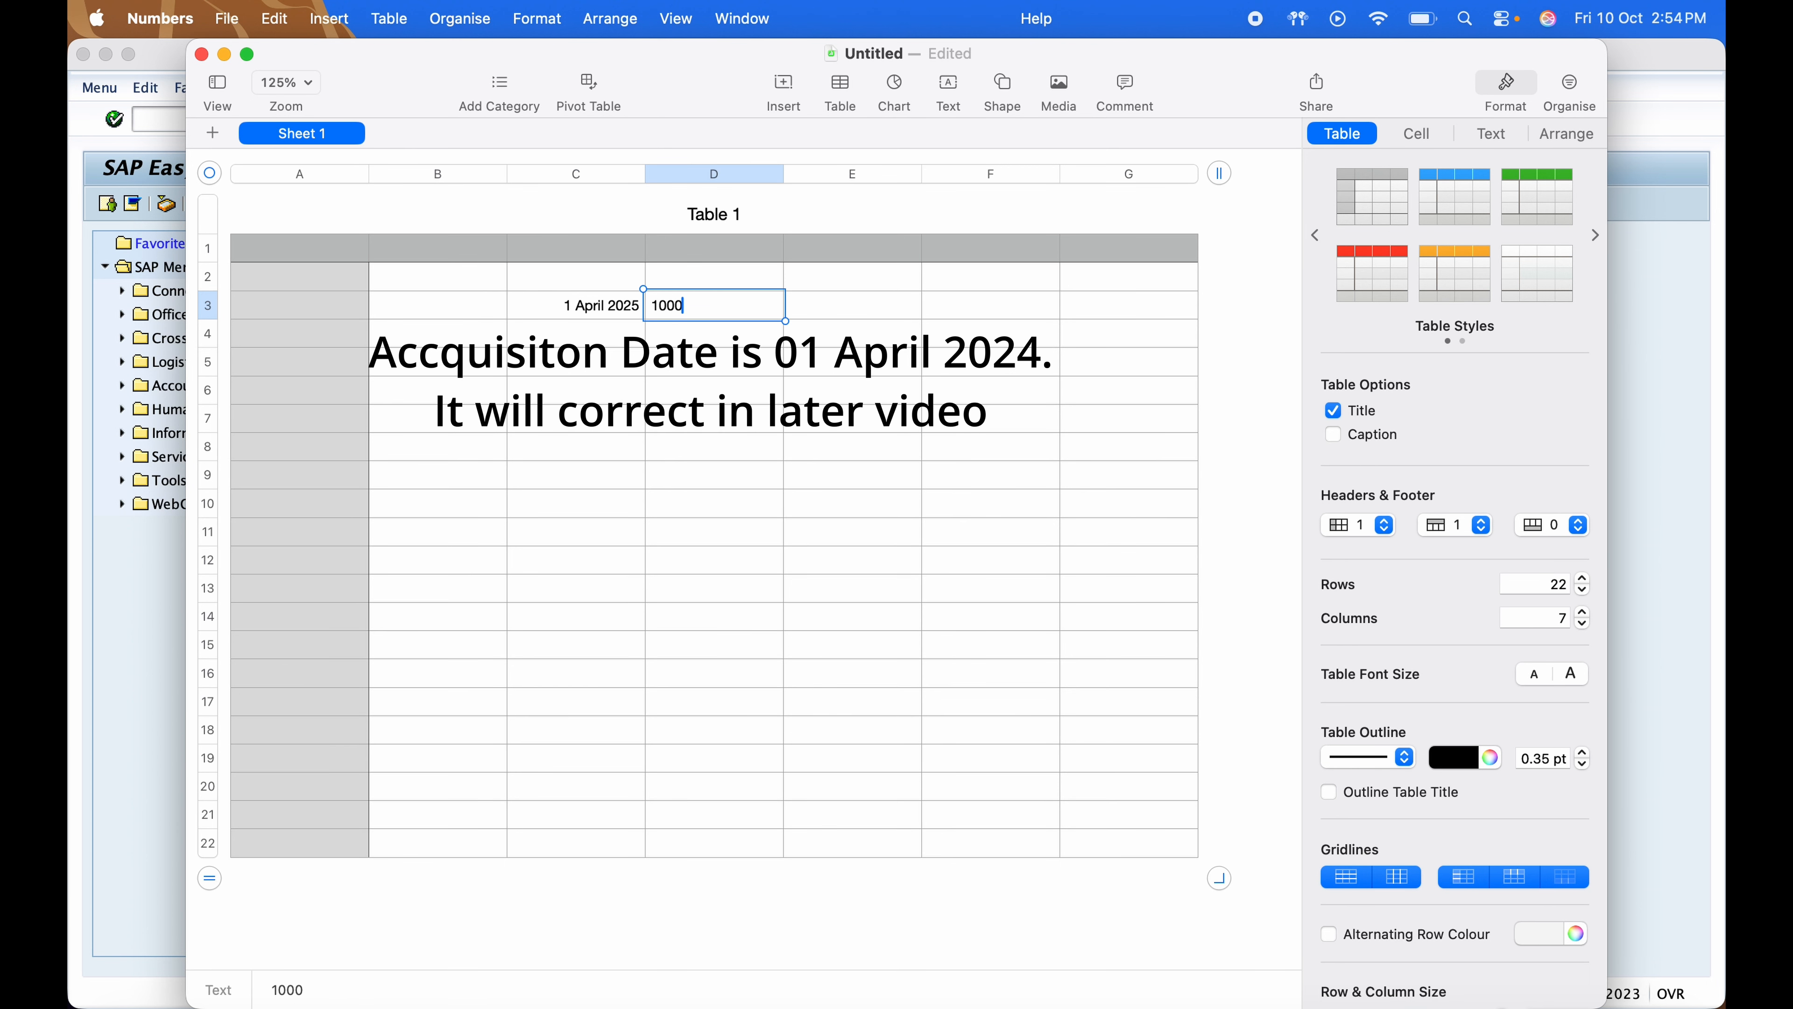
{"action": "type", "text": "00"}
{"action": "key", "text": "Tab"}
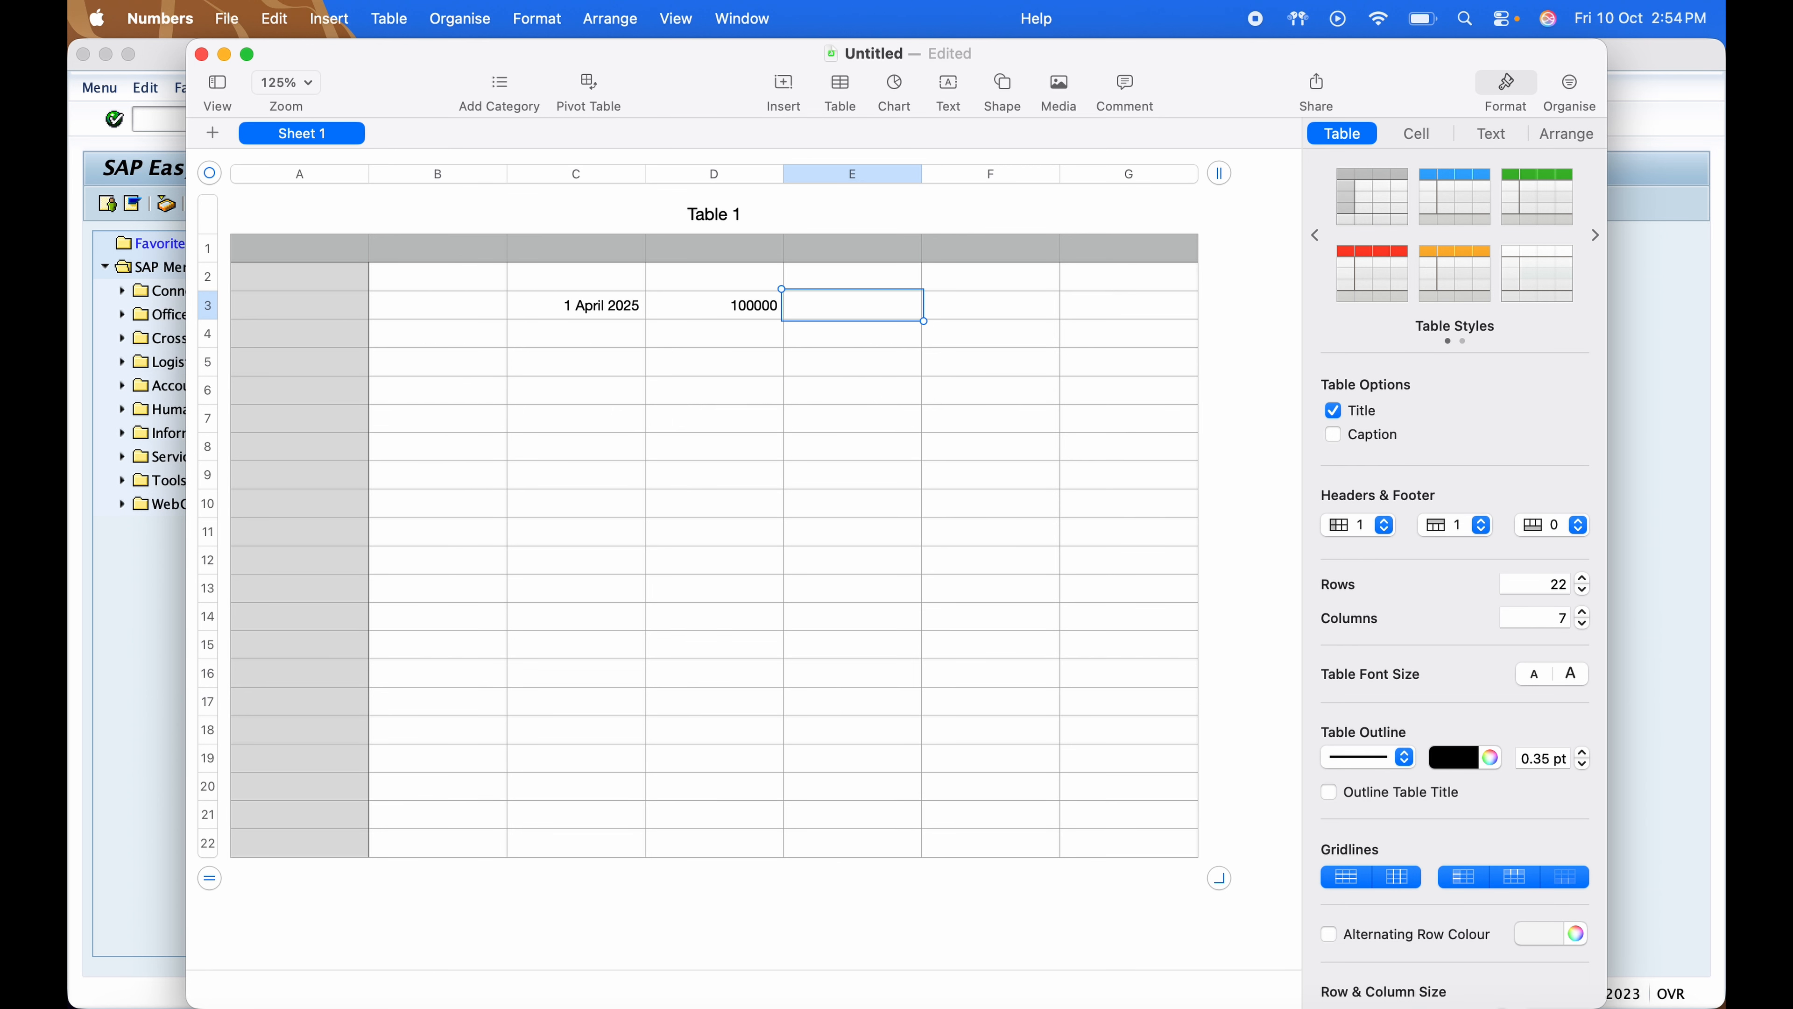
{"action": "type", "text": "APC Value"}
{"action": "key", "text": "Return"}
{"action": "key", "text": "Up"}
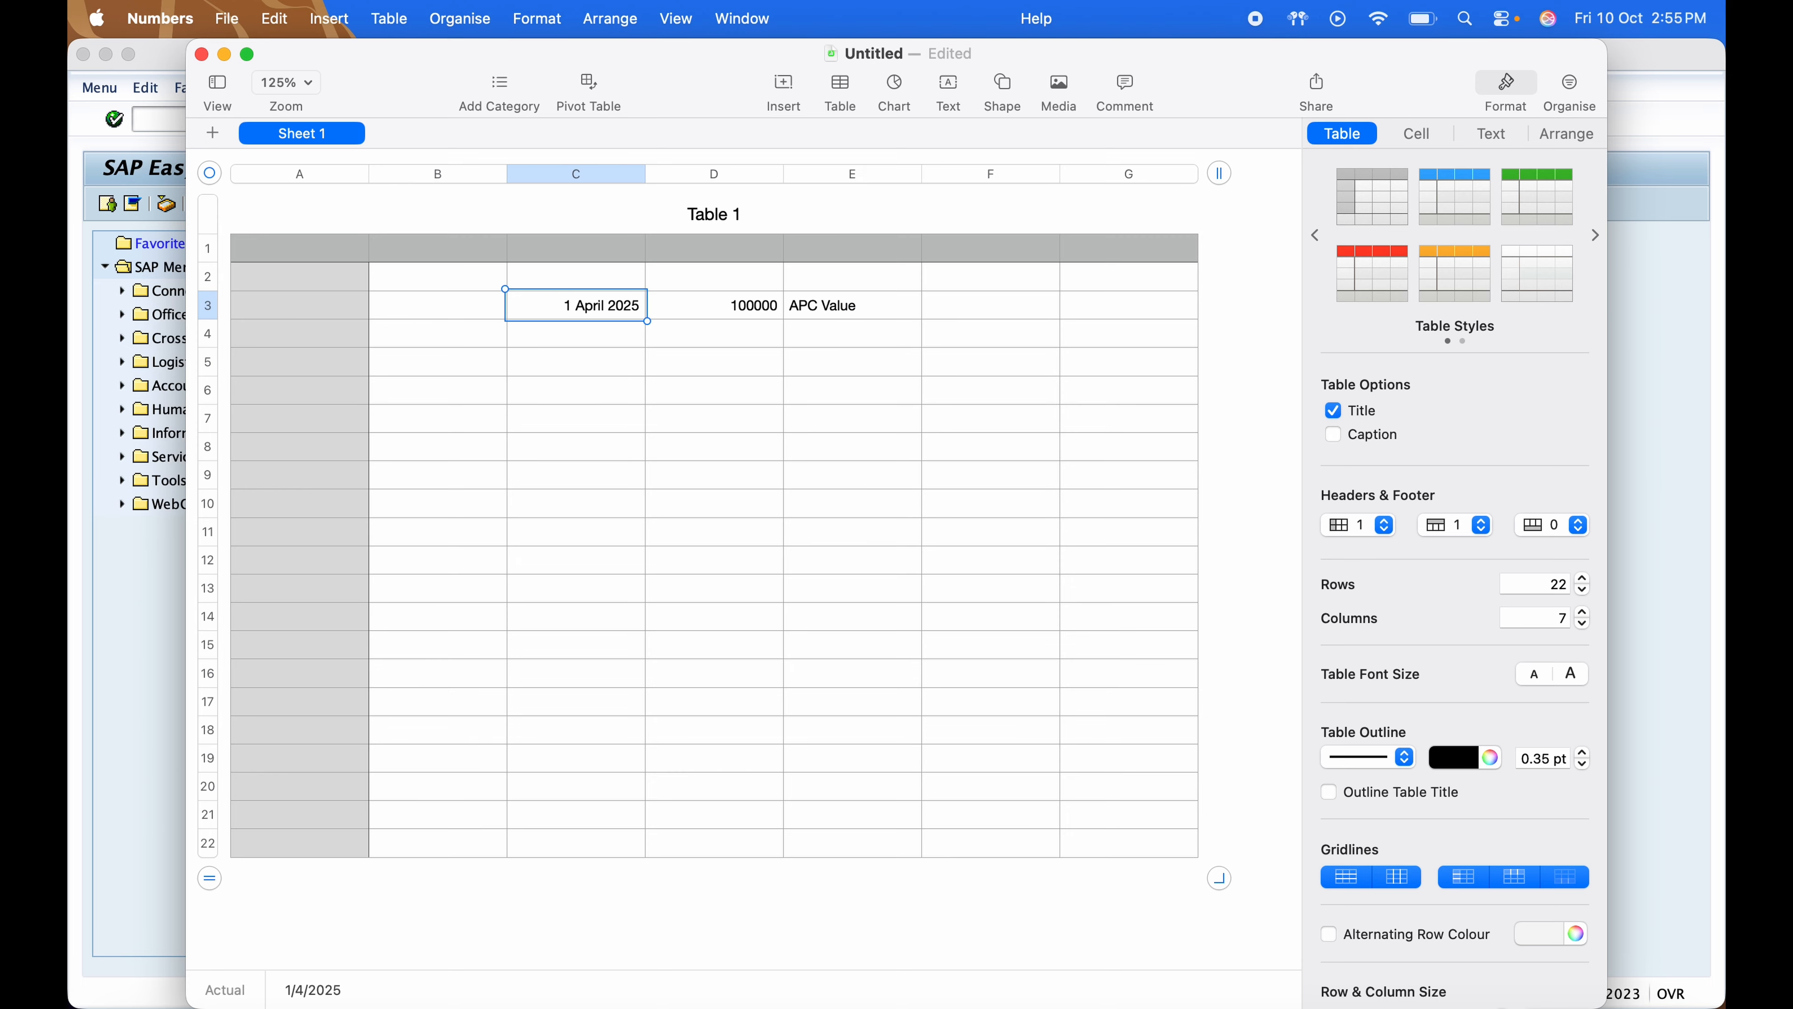
{"action": "key", "text": "shift+Right"}
{"action": "key", "text": "shift+Right"}
{"action": "key", "text": "shift+Right"}
{"action": "key", "text": "shift+Left"}
Enter 10 in D4 and label it "Useful life" in E4
{"action": "key", "text": "Down"}
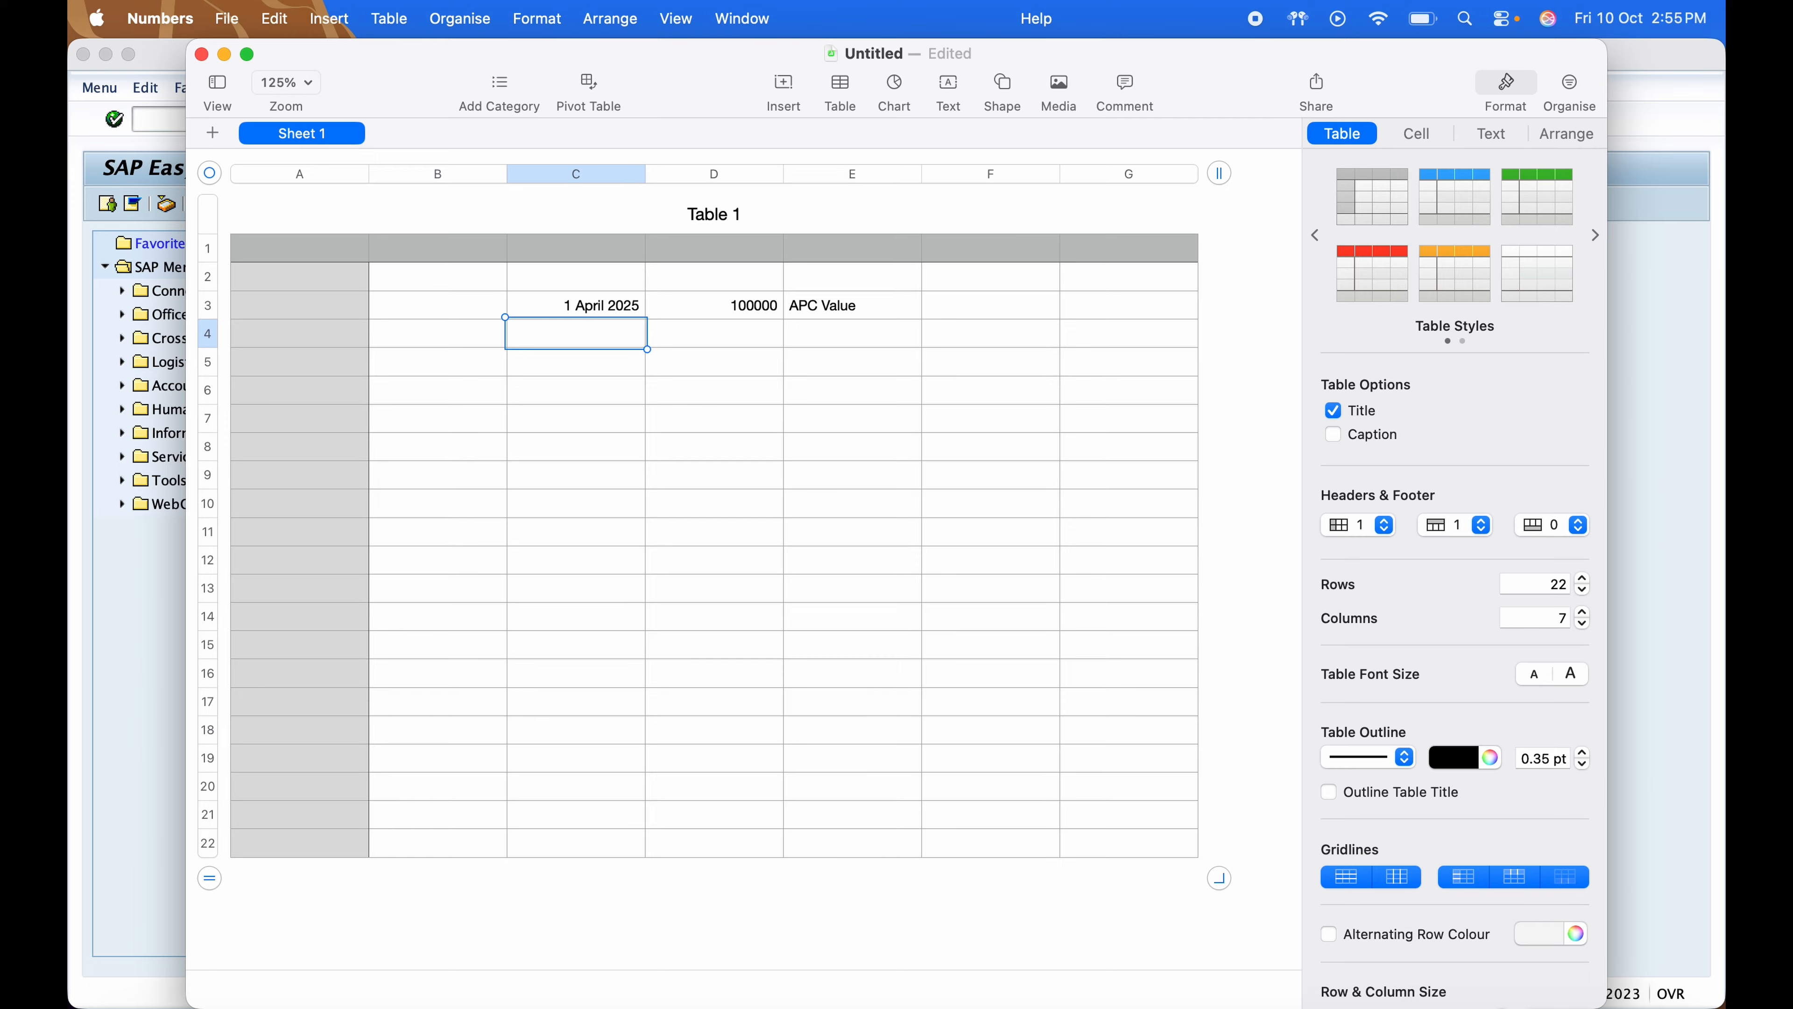
{"action": "key", "text": "Right"}
{"action": "type", "text": "10"}
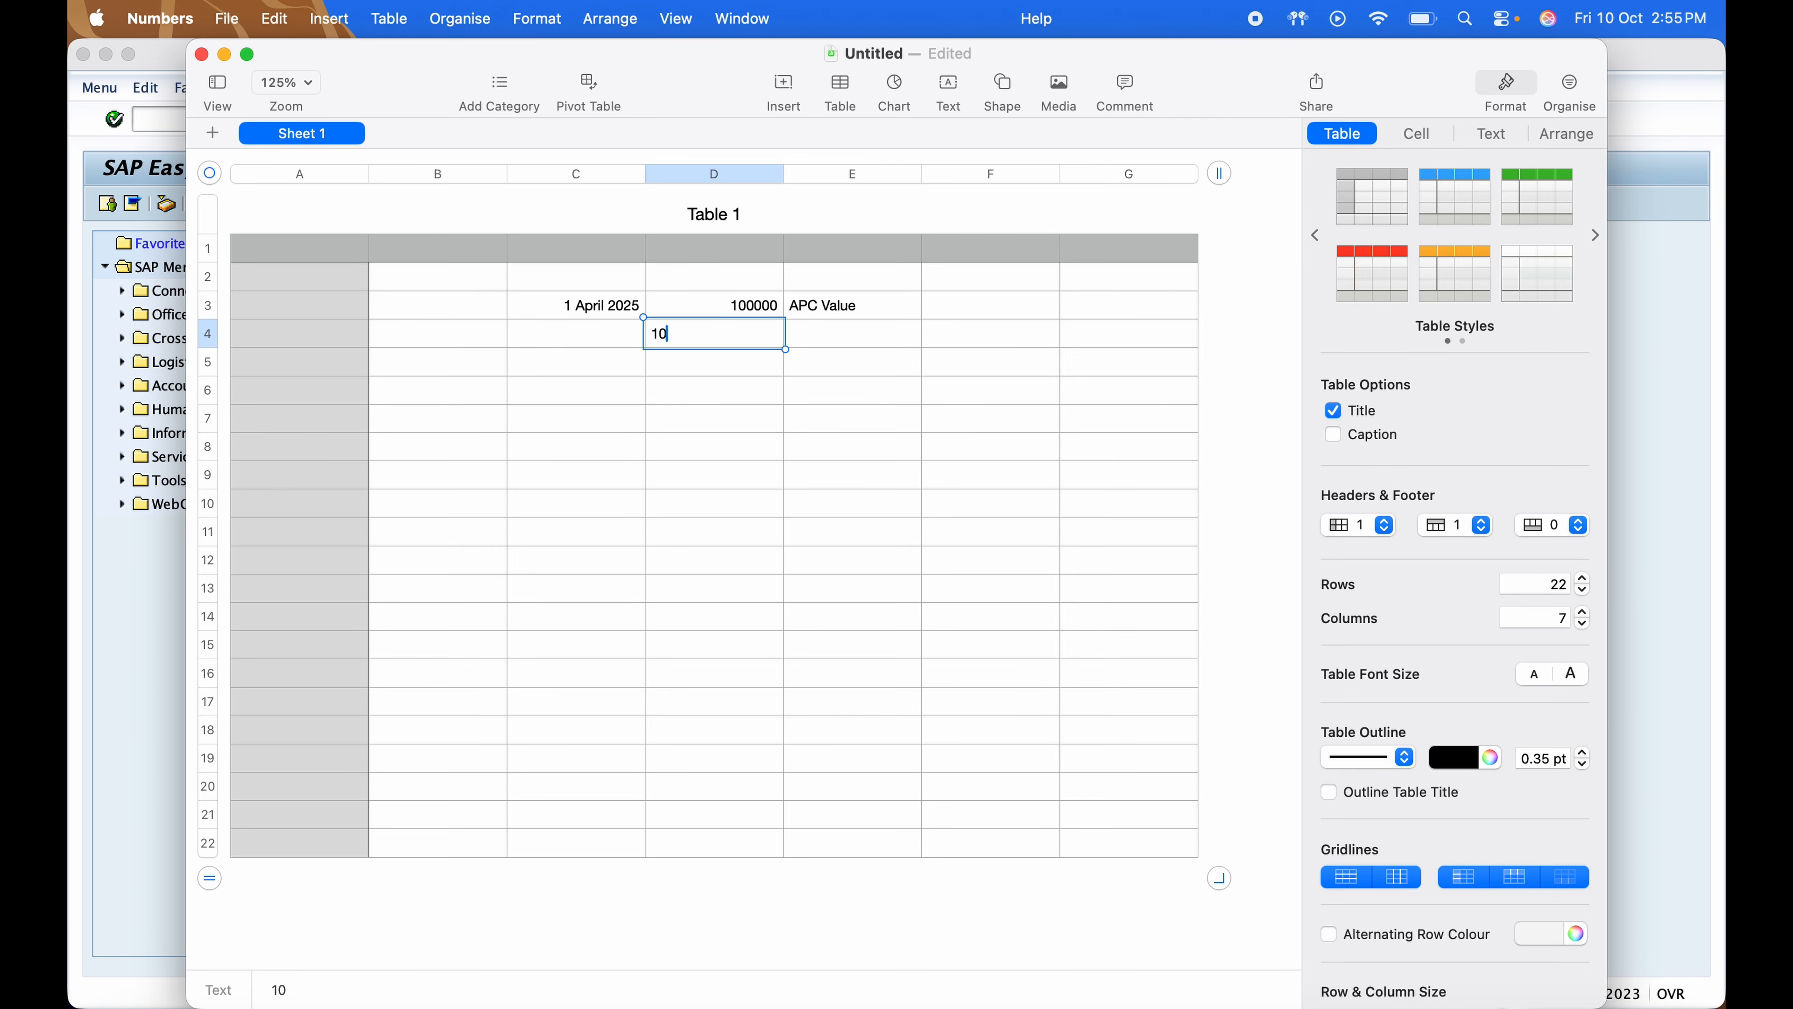
{"action": "key", "text": "super+Return"}
{"action": "key", "text": "Left"}
{"action": "key", "text": "Right"}
{"action": "key", "text": "Right"}
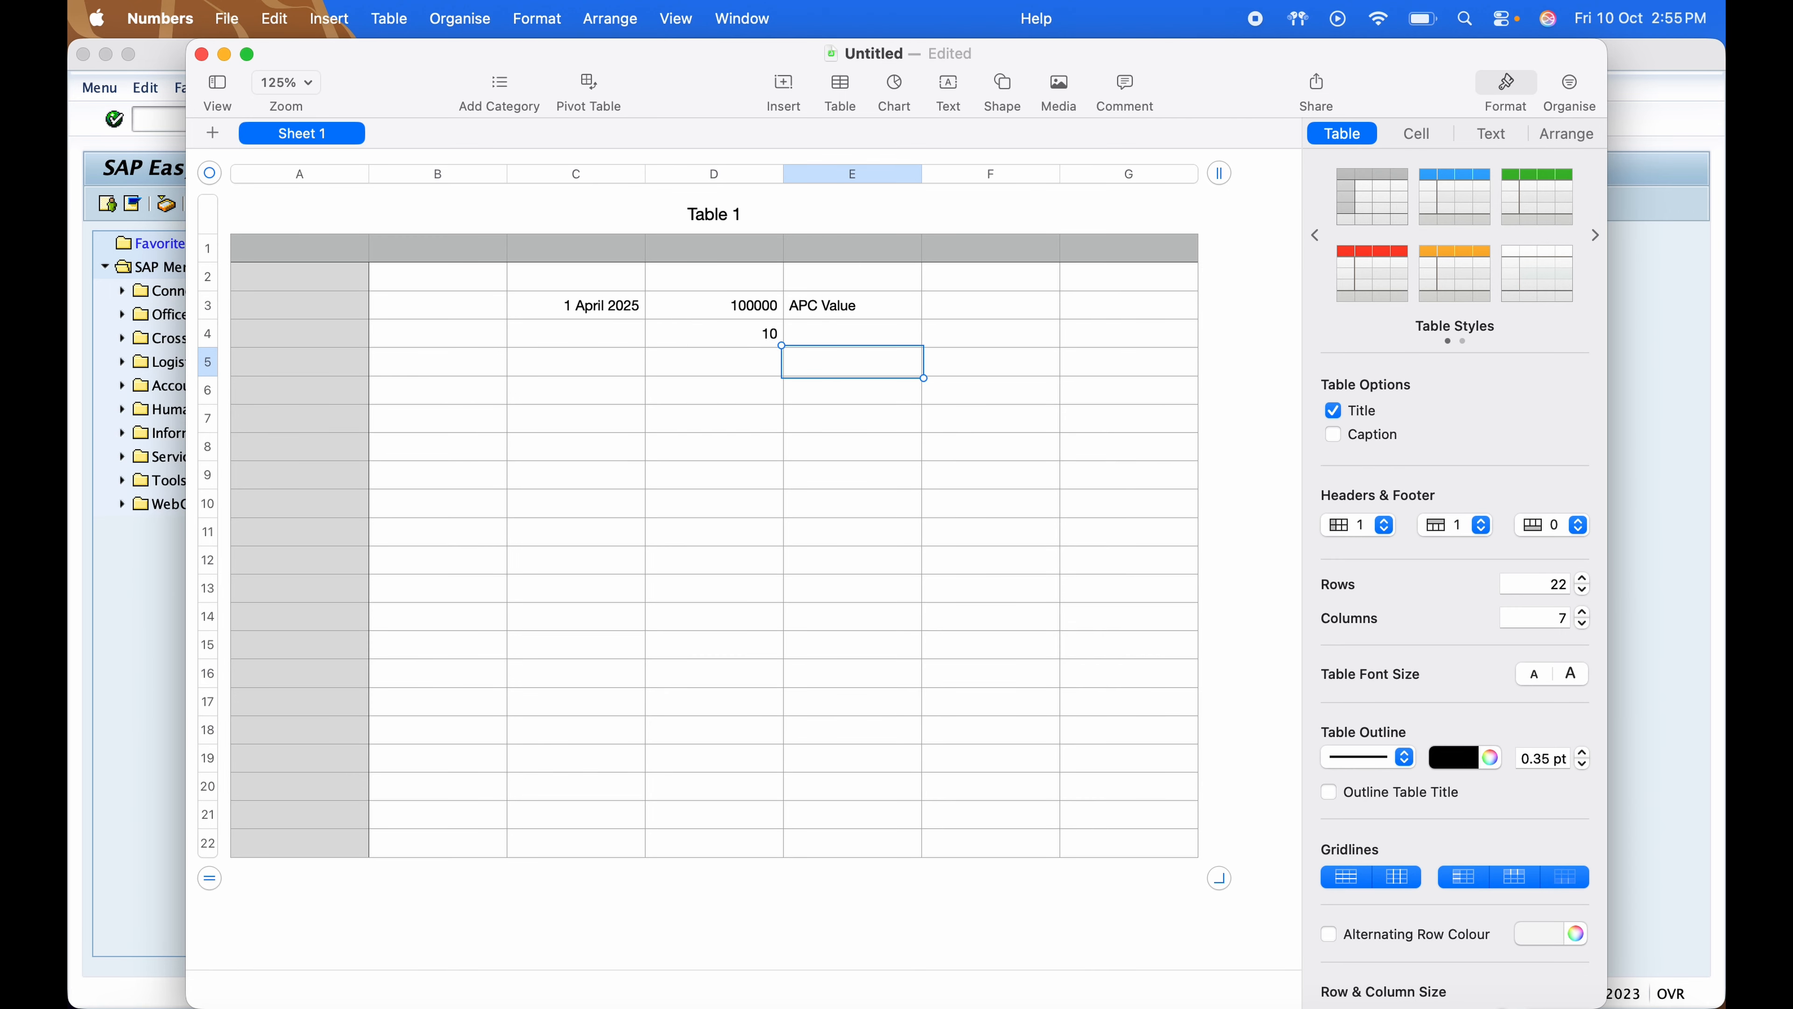
{"action": "type", "text": "Usefull"}
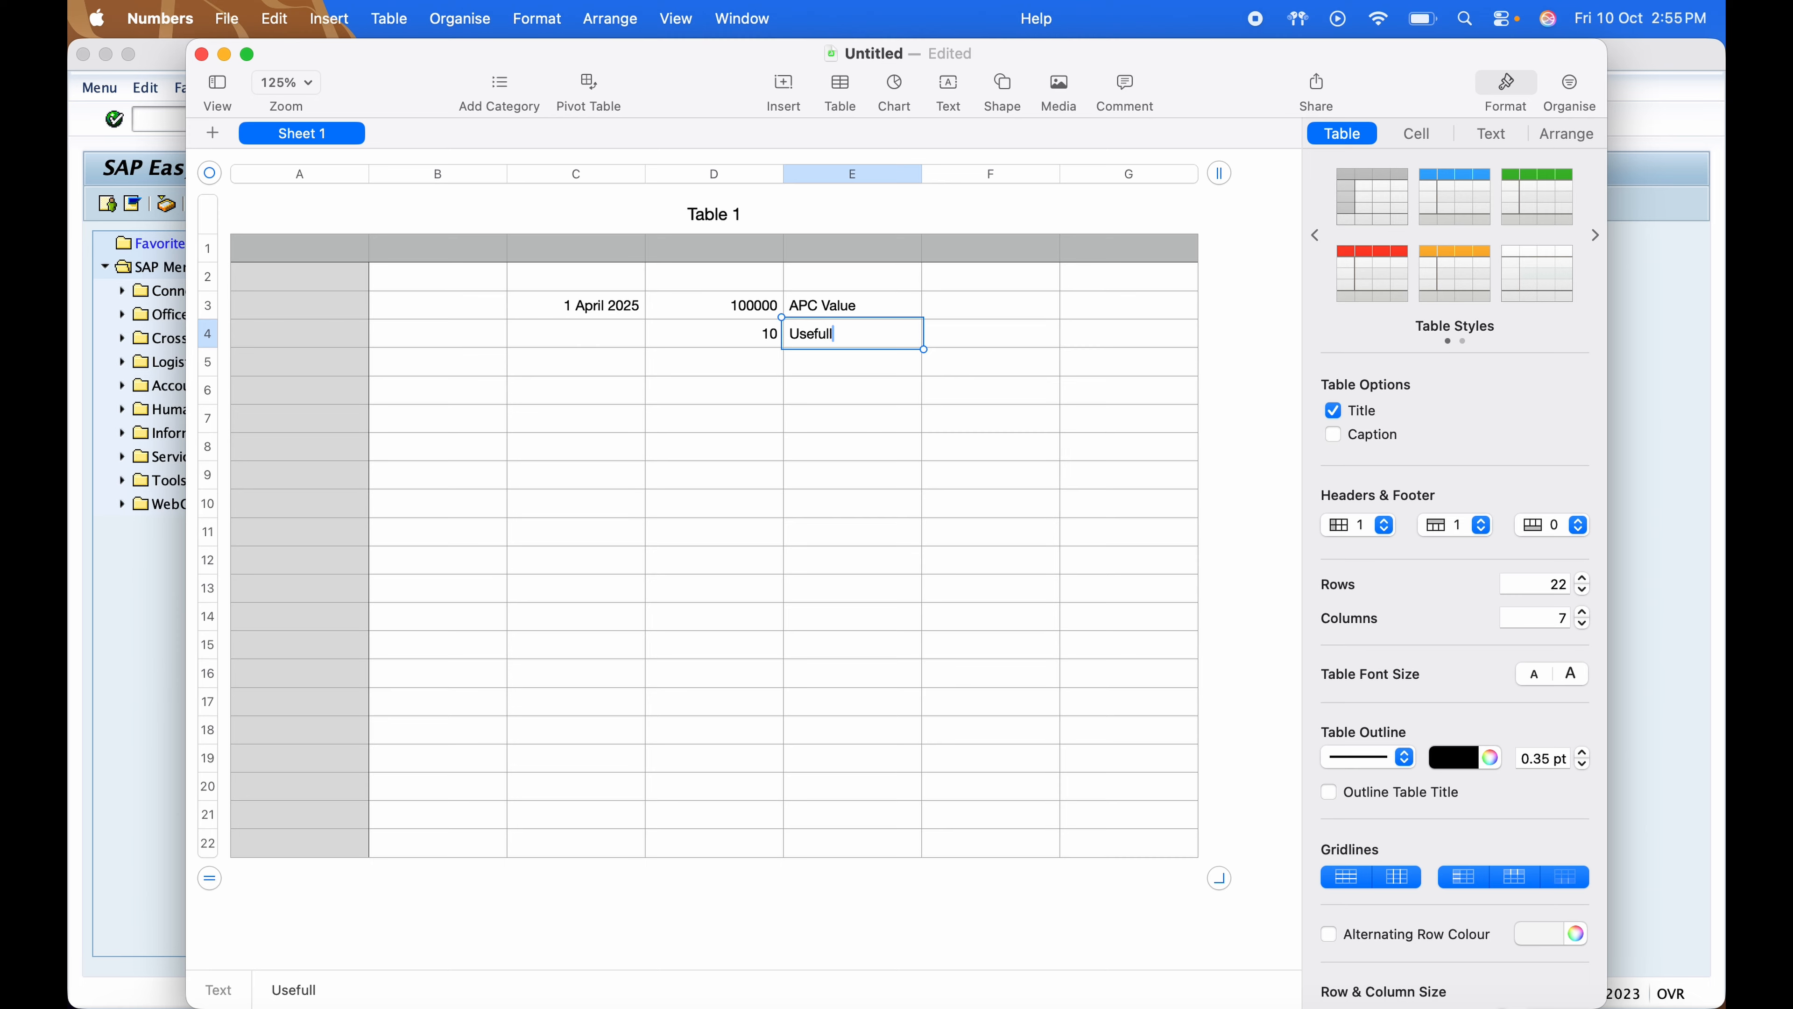
{"action": "key", "text": "BackSpace"}
{"action": "type", "text": " life"}
{"action": "key", "text": "Return"}
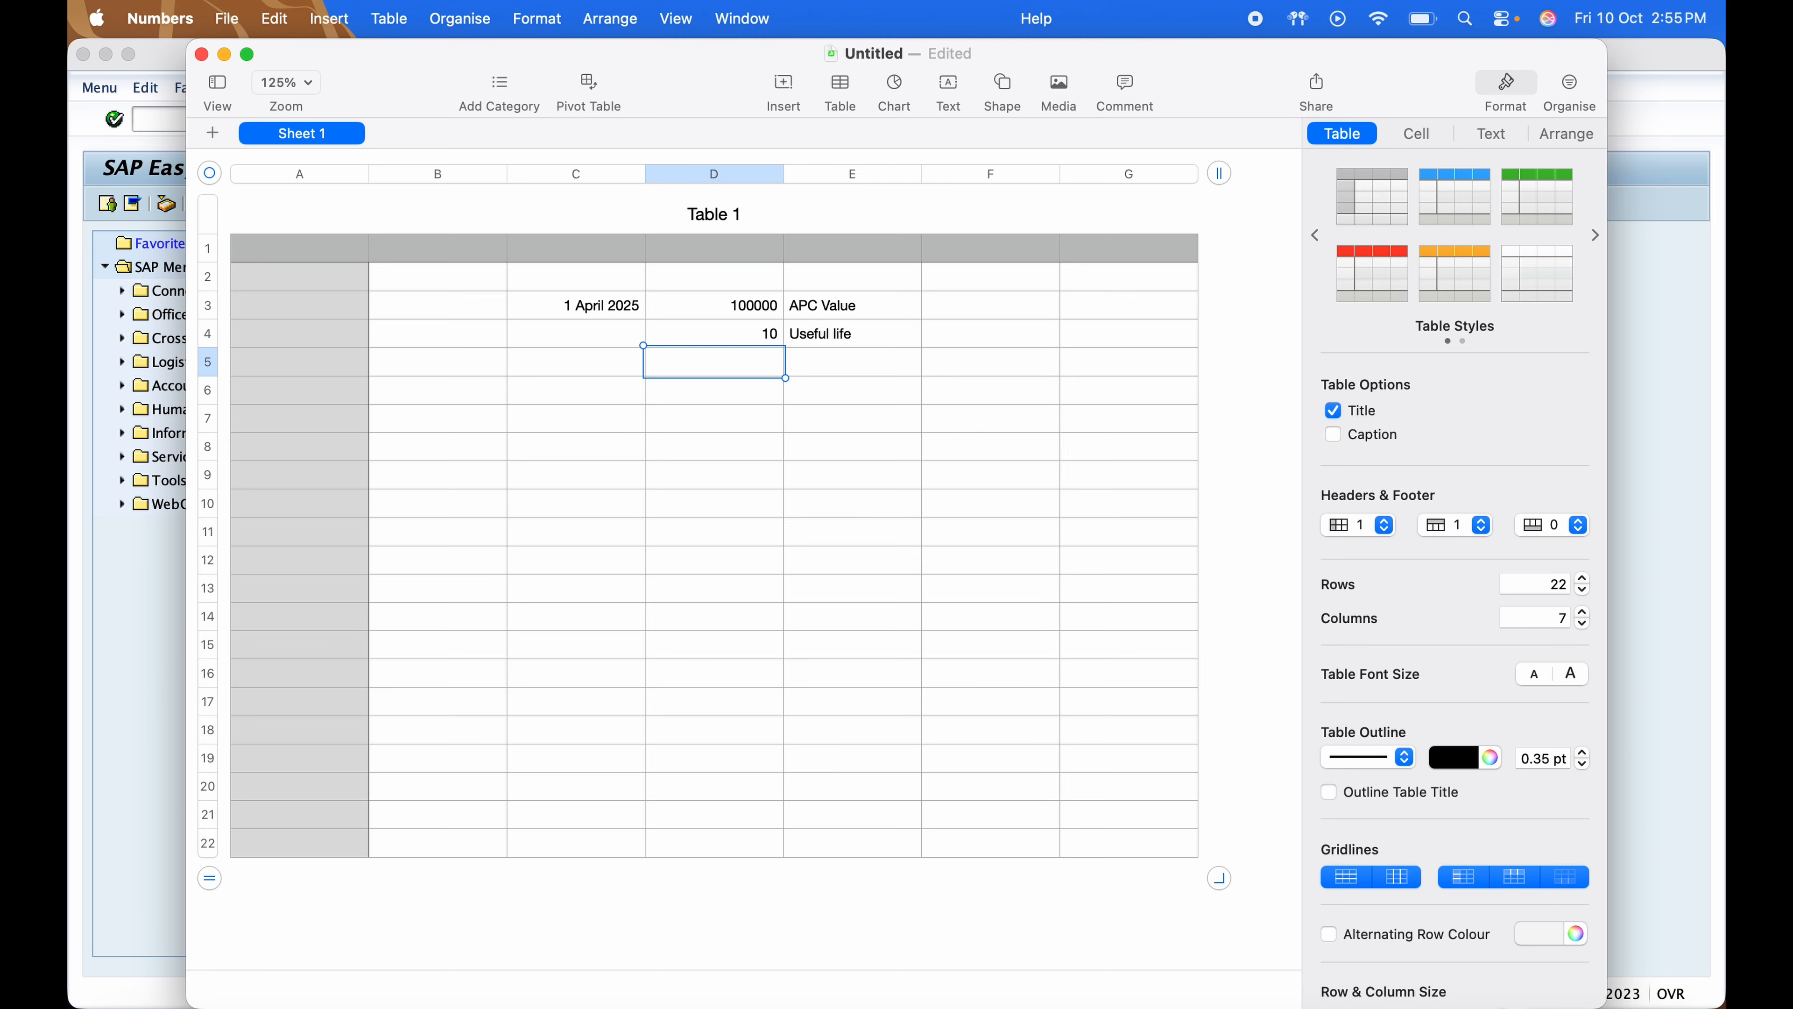
Change the acquisition date in C3 to 1/4/2024
{"action": "key", "text": "Left"}
{"action": "key", "text": "Up"}
{"action": "key", "text": "Up"}
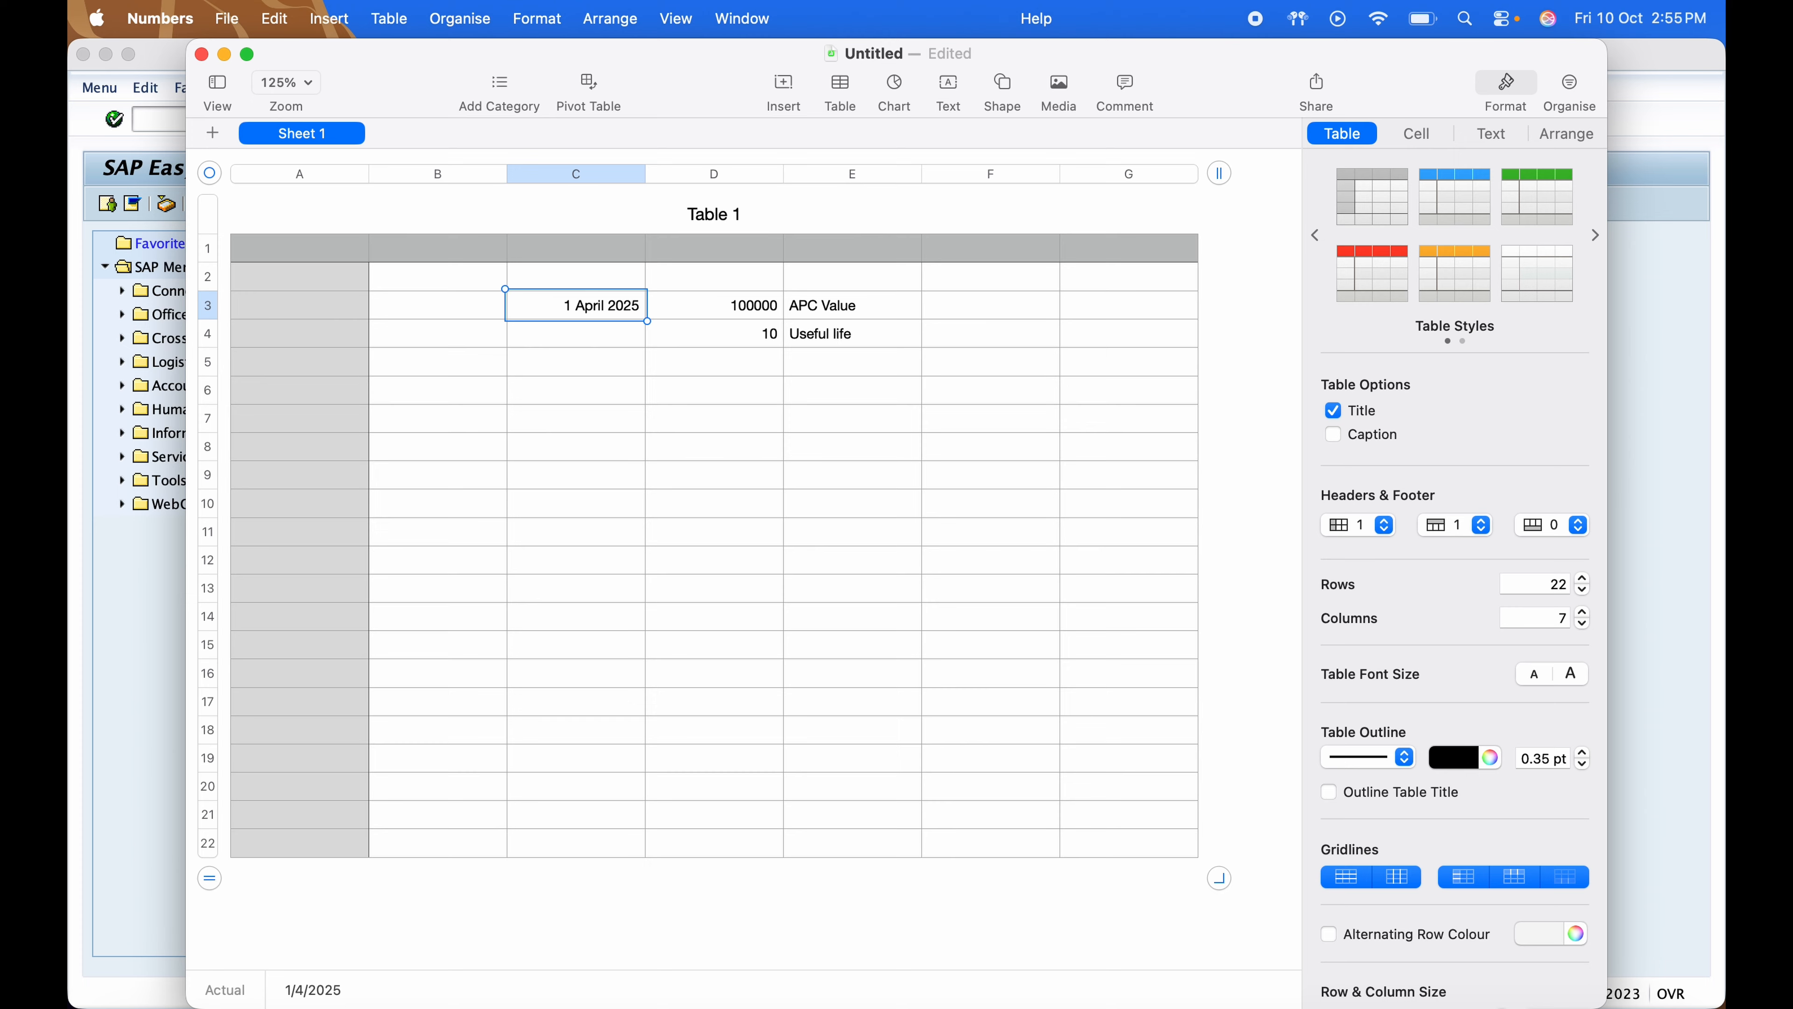
{"action": "double_click", "coordinate": [633, 300]}
{"action": "key", "text": "BackSpace"}
{"action": "type", "text": "4/202"}
{"action": "key", "text": "Return"}
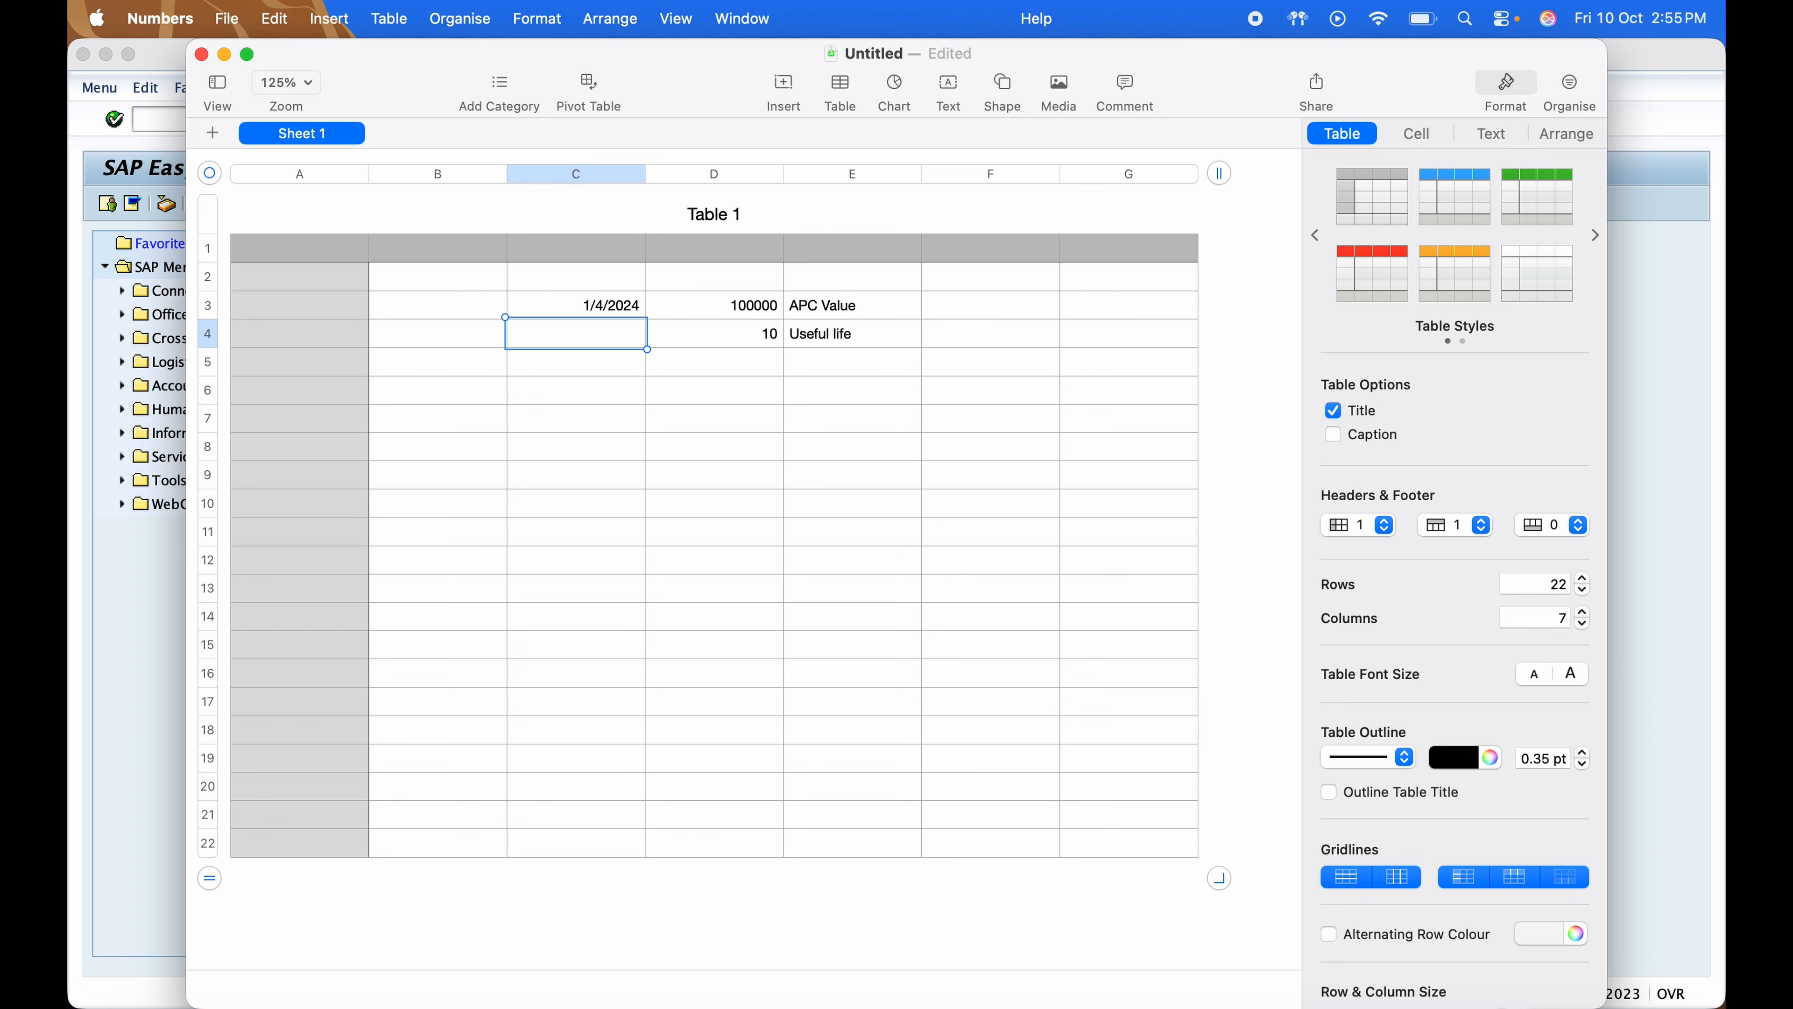
Review the APC value and useful life entries in rows 3 and 4
{"action": "key", "text": "Right"}
{"action": "key", "text": "Up"}
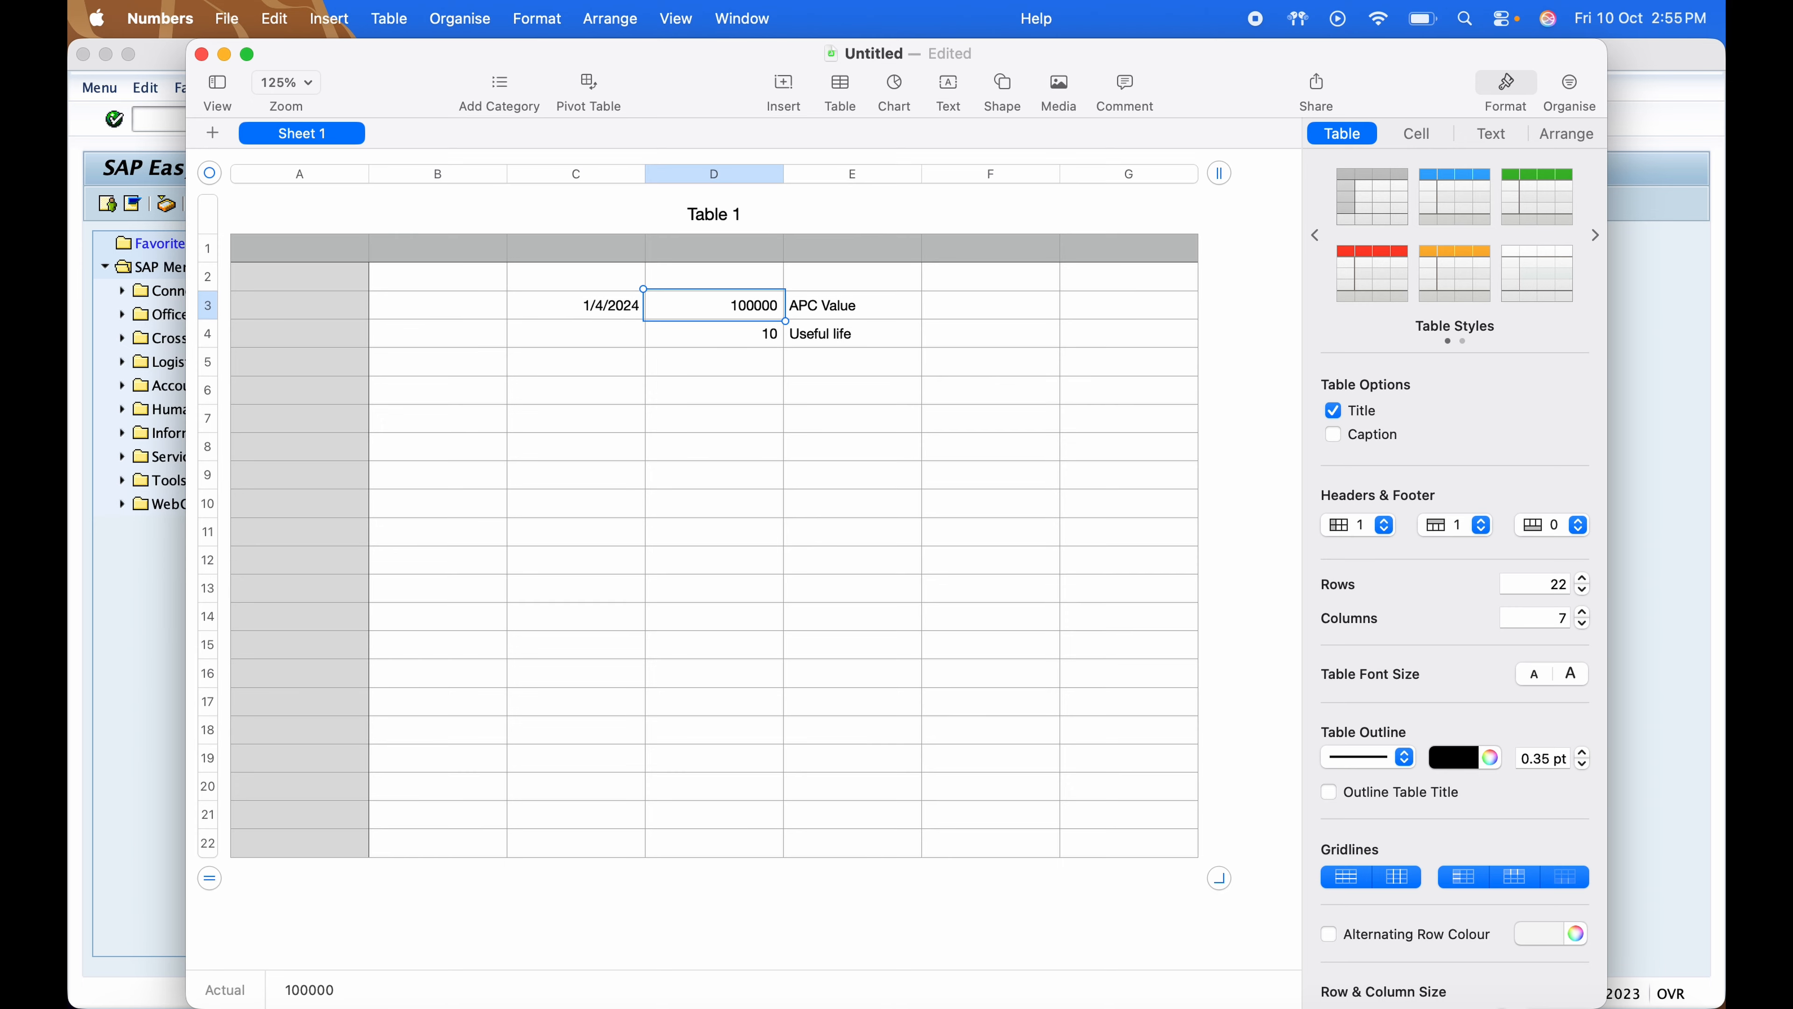
{"action": "key", "text": "Right"}
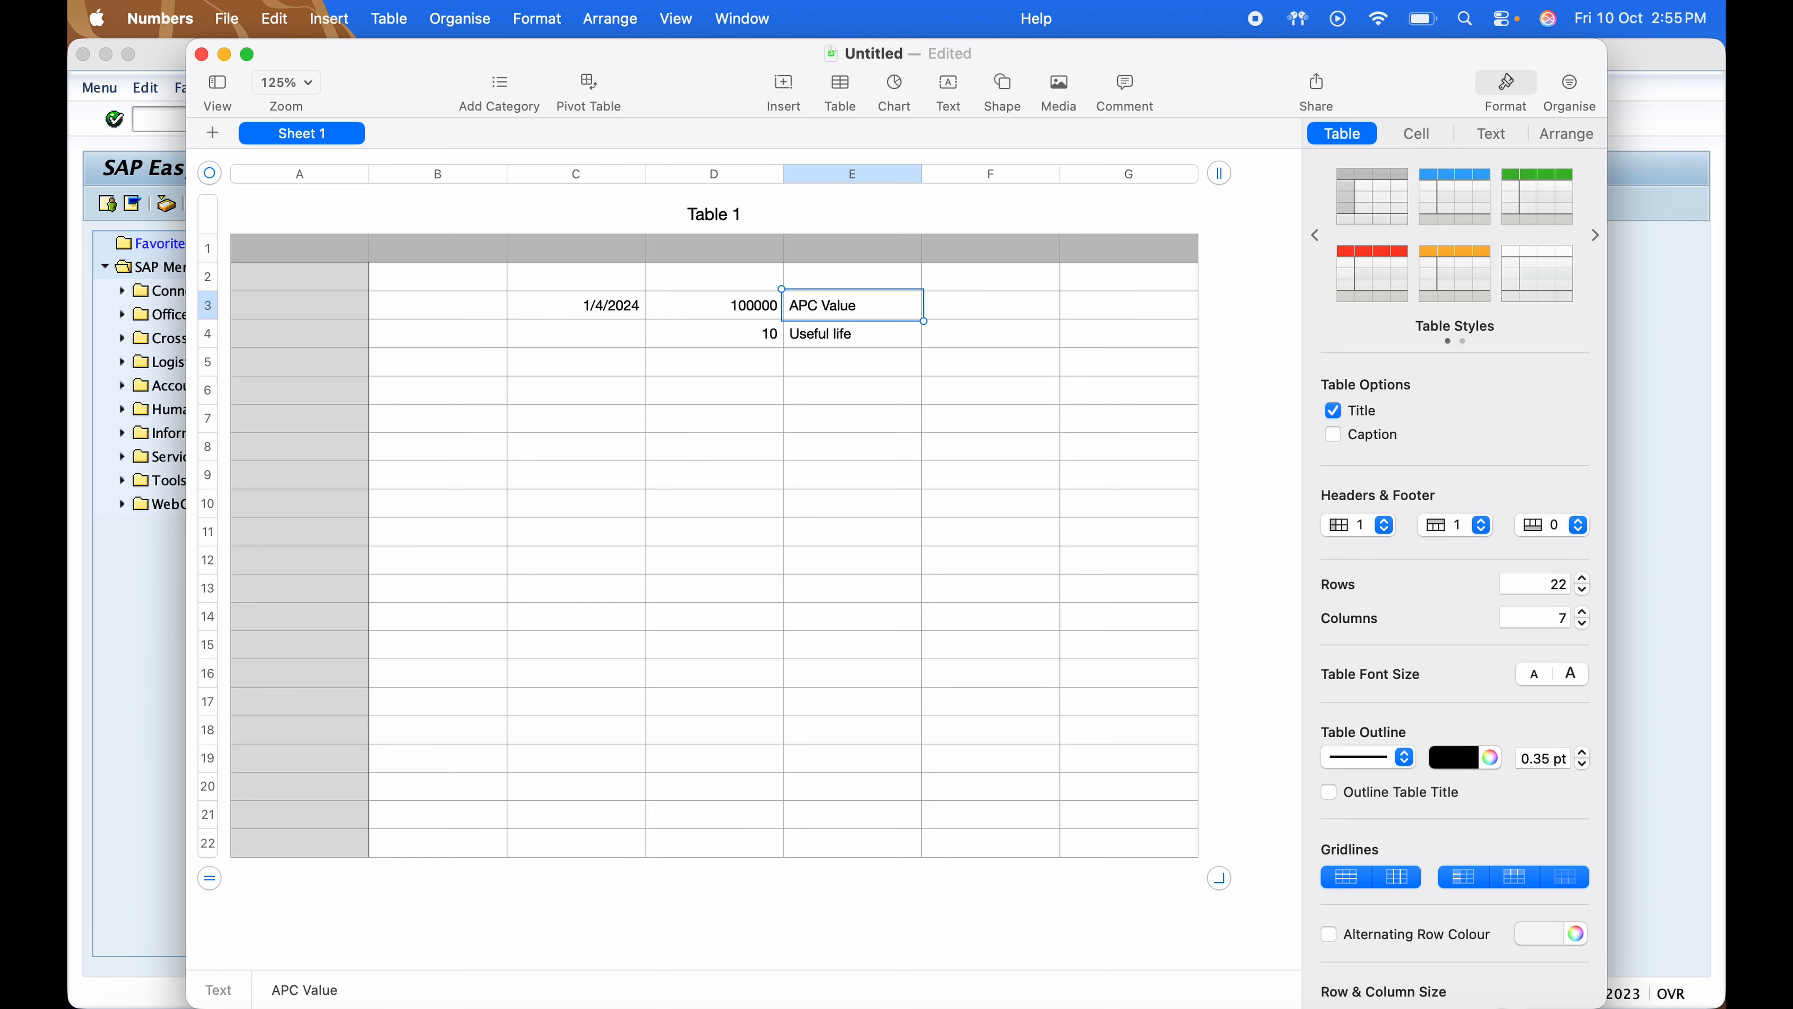
{"action": "key", "text": "Down"}
{"action": "key", "text": "Left"}
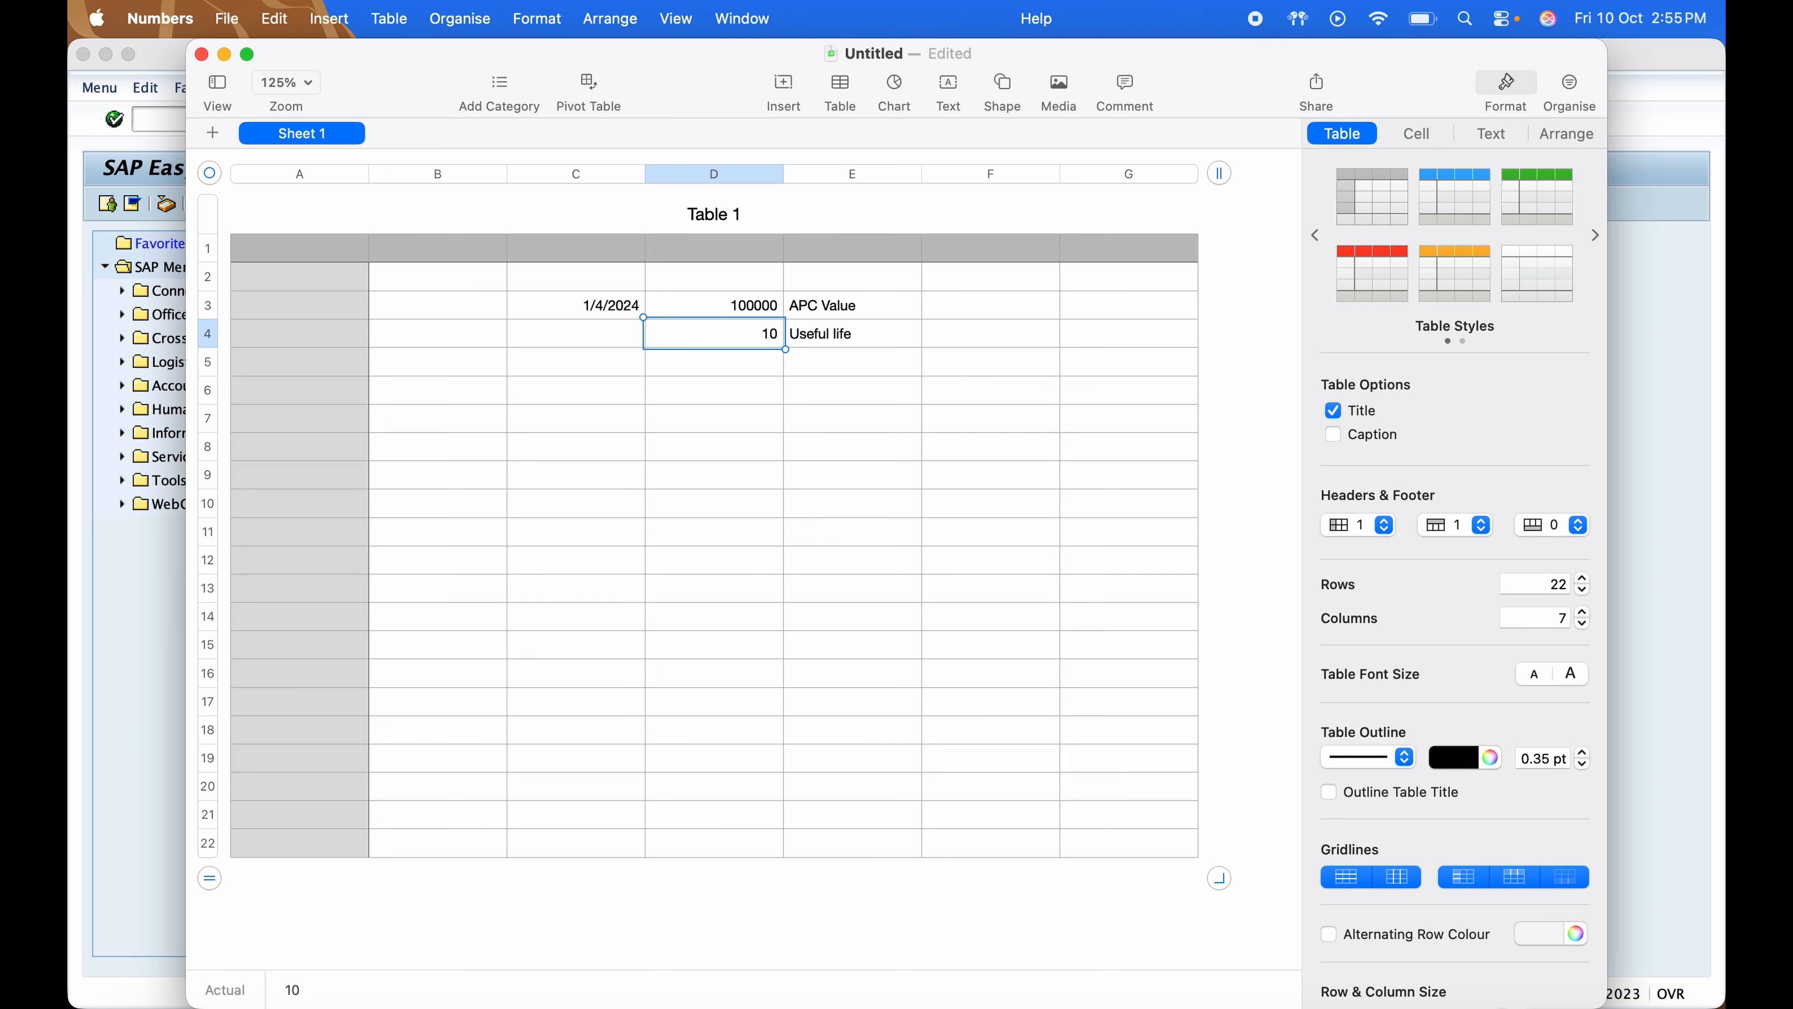
{"action": "key", "text": "Right"}
{"action": "key", "text": "Left"}
Add the label "Go live" in E5 with the date 1 Oct 2025 in D5
{"action": "key", "text": "Down"}
{"action": "key", "text": "Left"}
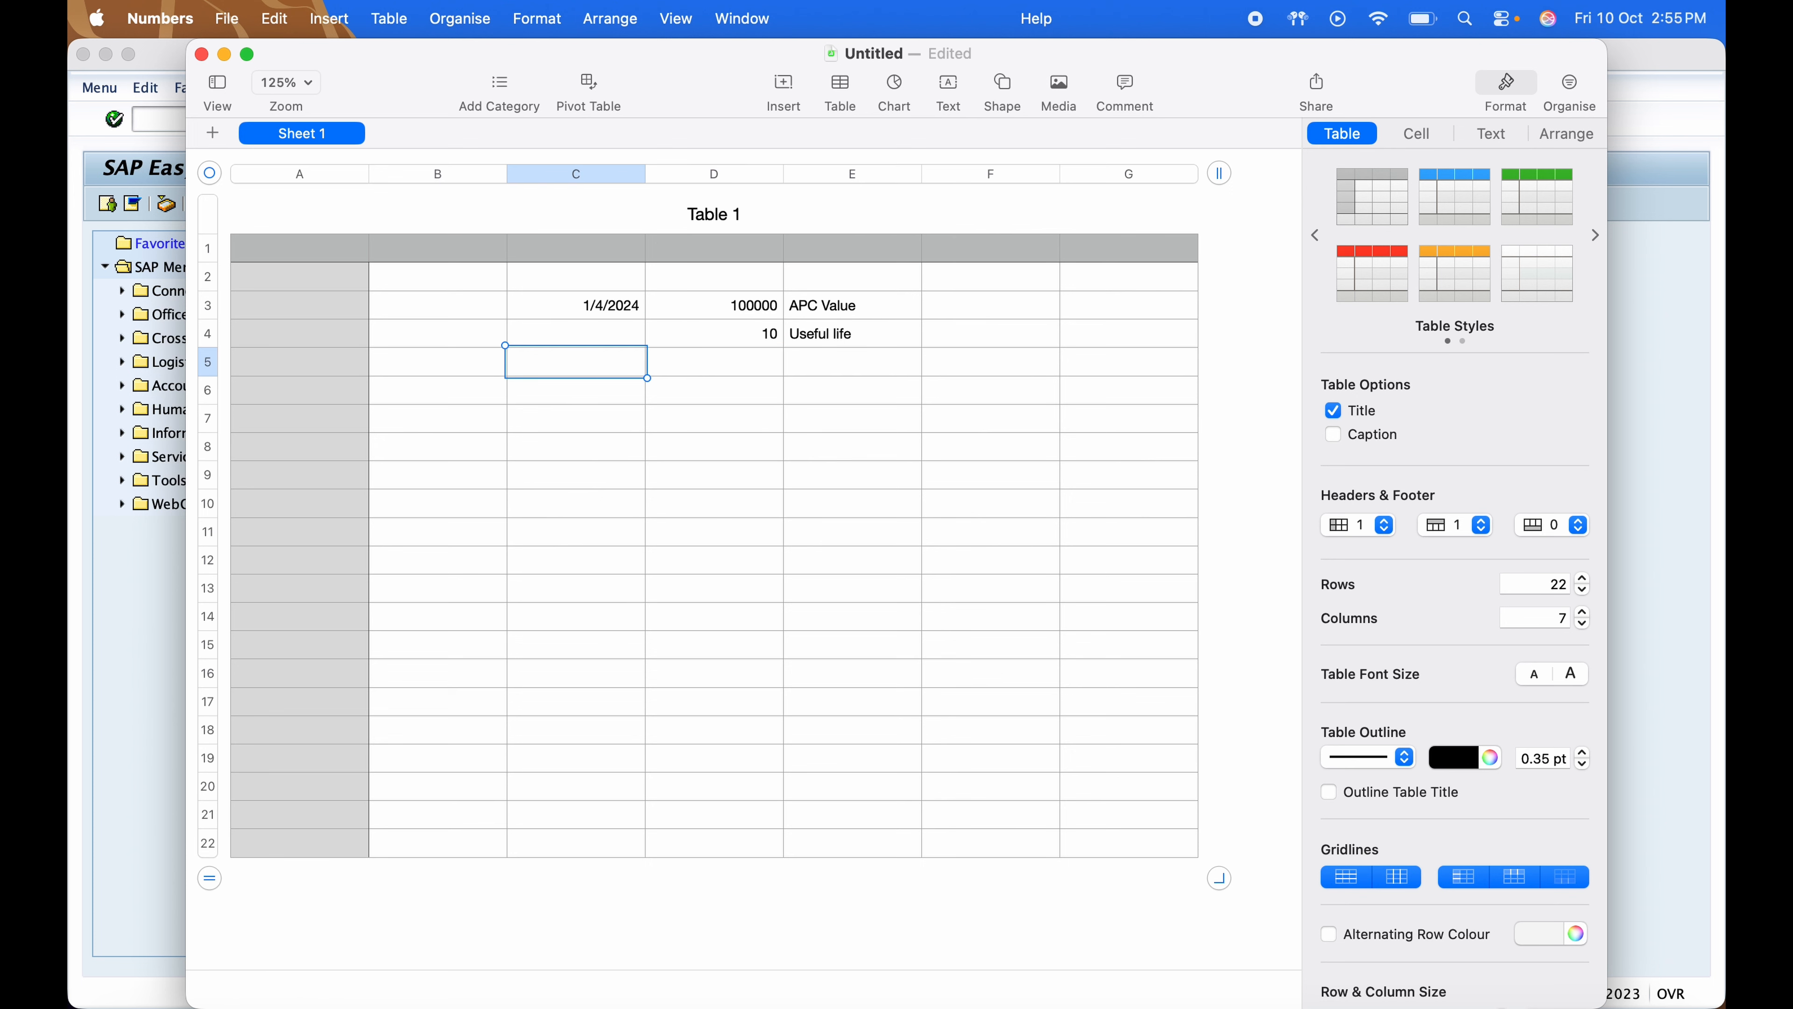
{"action": "key", "text": "Right"}
{"action": "key", "text": "Right"}
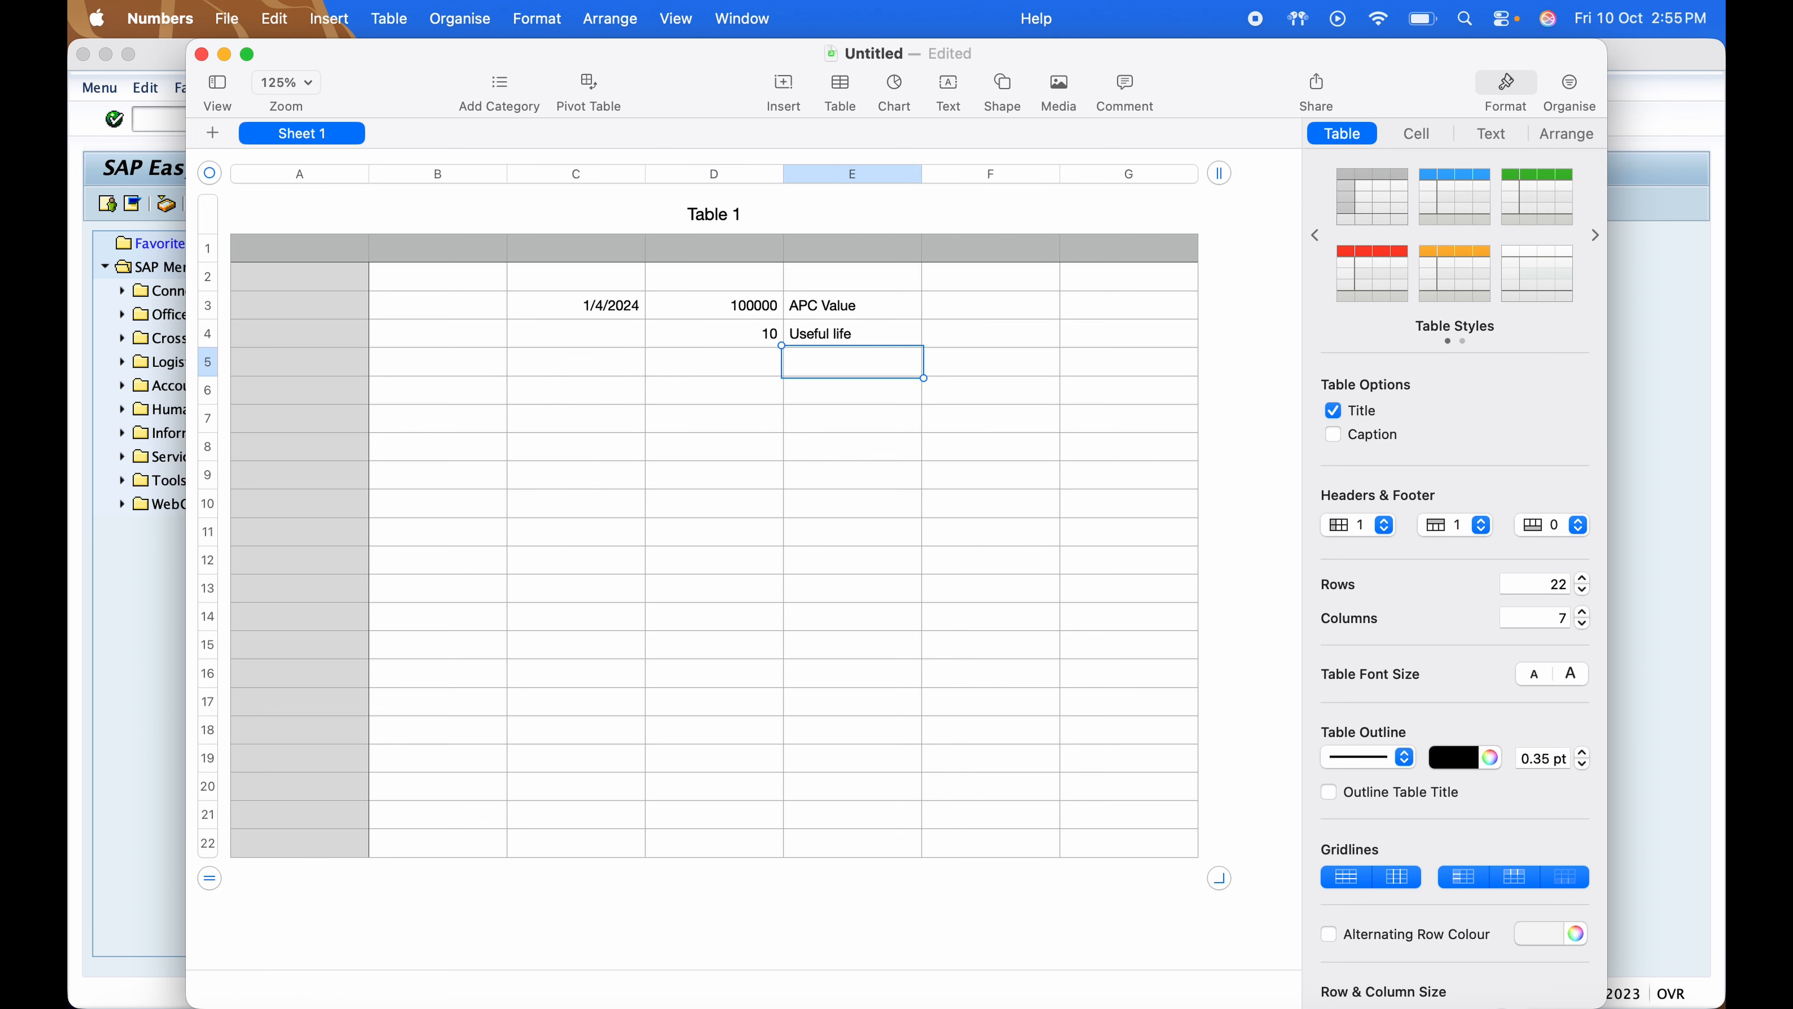
{"action": "type", "text": "Go live"}
{"action": "key", "text": "shift+Tab"}
{"action": "key", "text": "shift+Tab"}
{"action": "type", "text": "1 "}
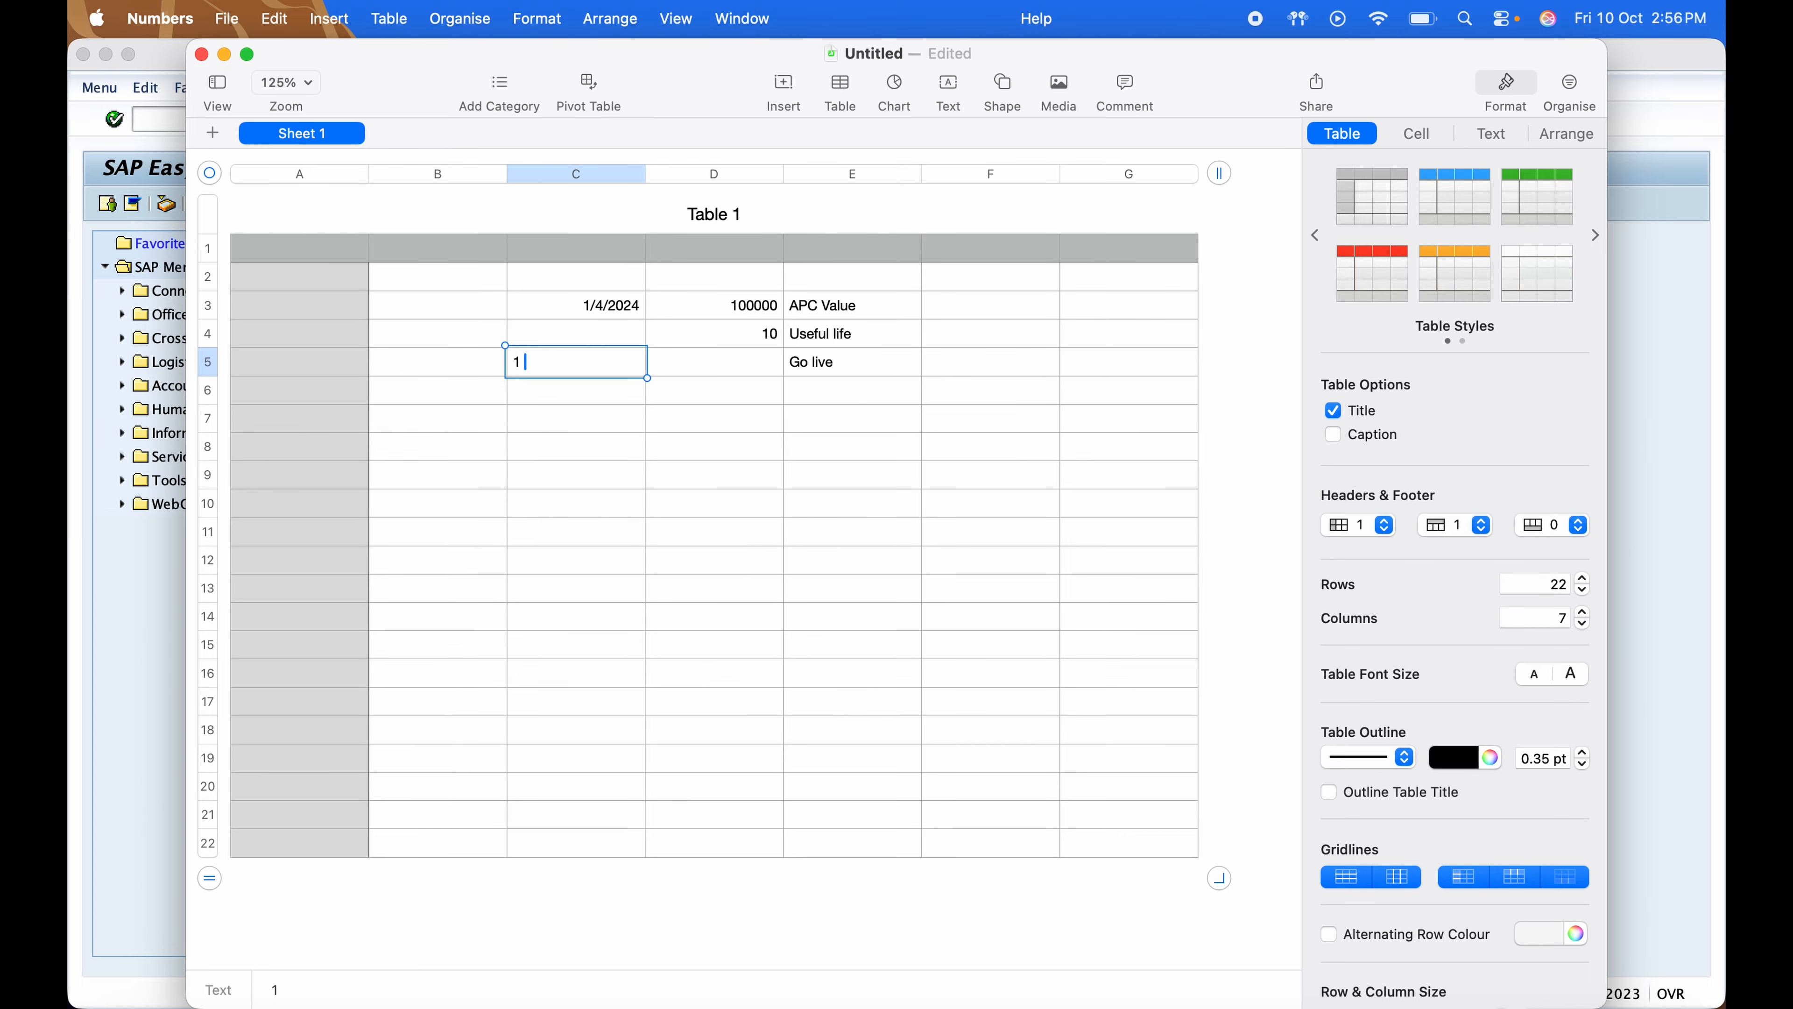
{"action": "type", "text": "Oct 2025"}
{"action": "key", "text": "Return"}
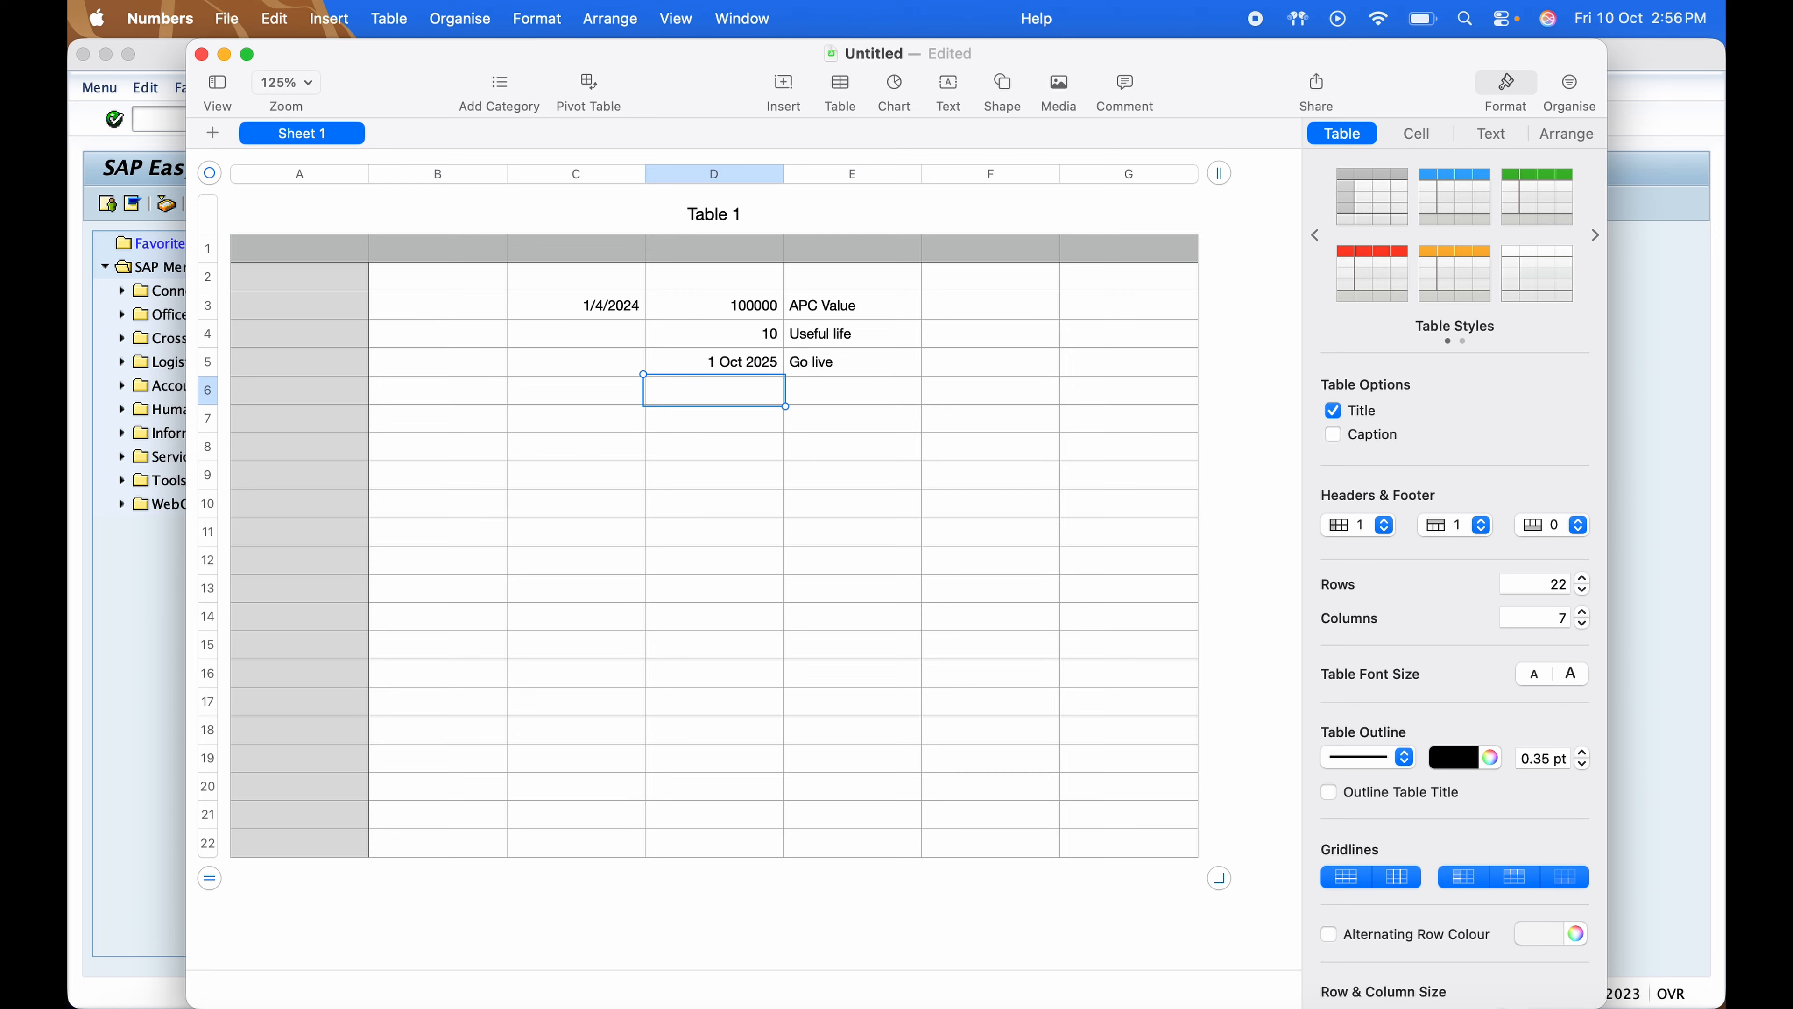
Enter 31 Mar 2025 in C6 and calculate the yearly depreciation in D6 by dividing D3 by D4
{"action": "left_click", "coordinate": [576, 390]}
{"action": "type", "text": "31"}
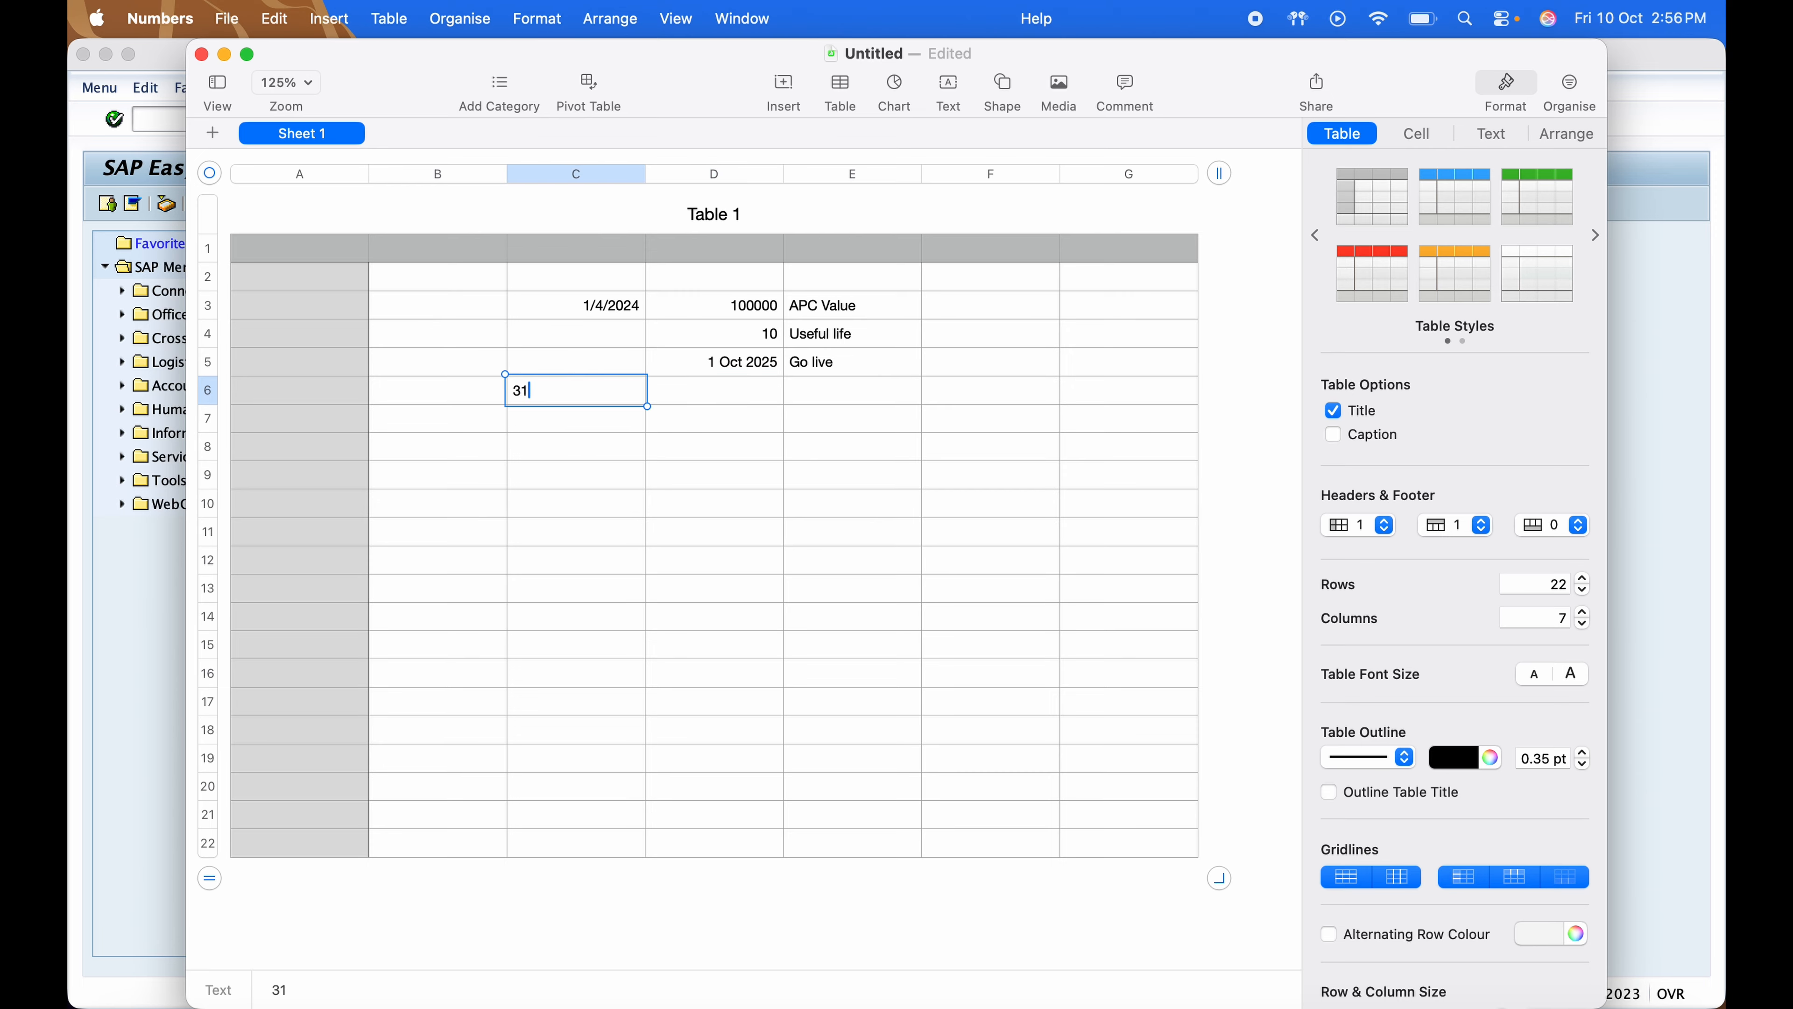
{"action": "key", "text": "Caps_Lock"}
{"action": "type", "text": "Mar 2025"}
{"action": "key", "text": "Tab"}
{"action": "type", "text": "="}
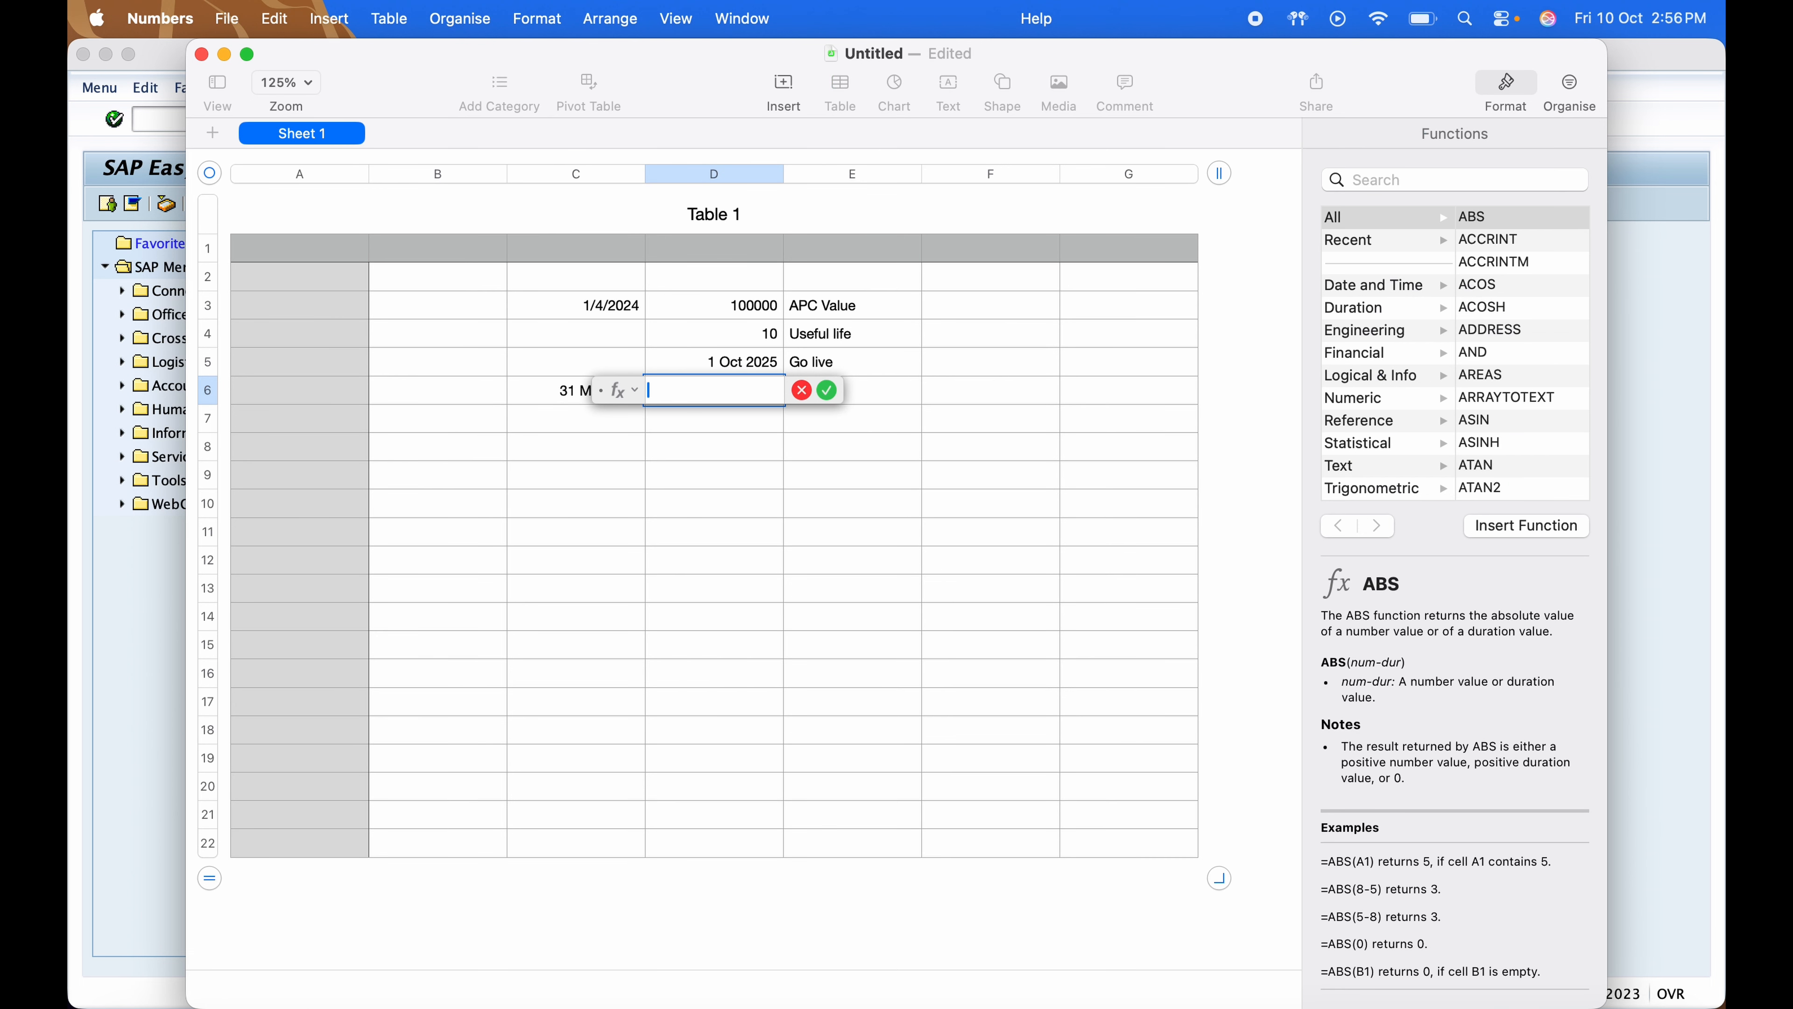
{"action": "left_click", "coordinate": [772, 303]}
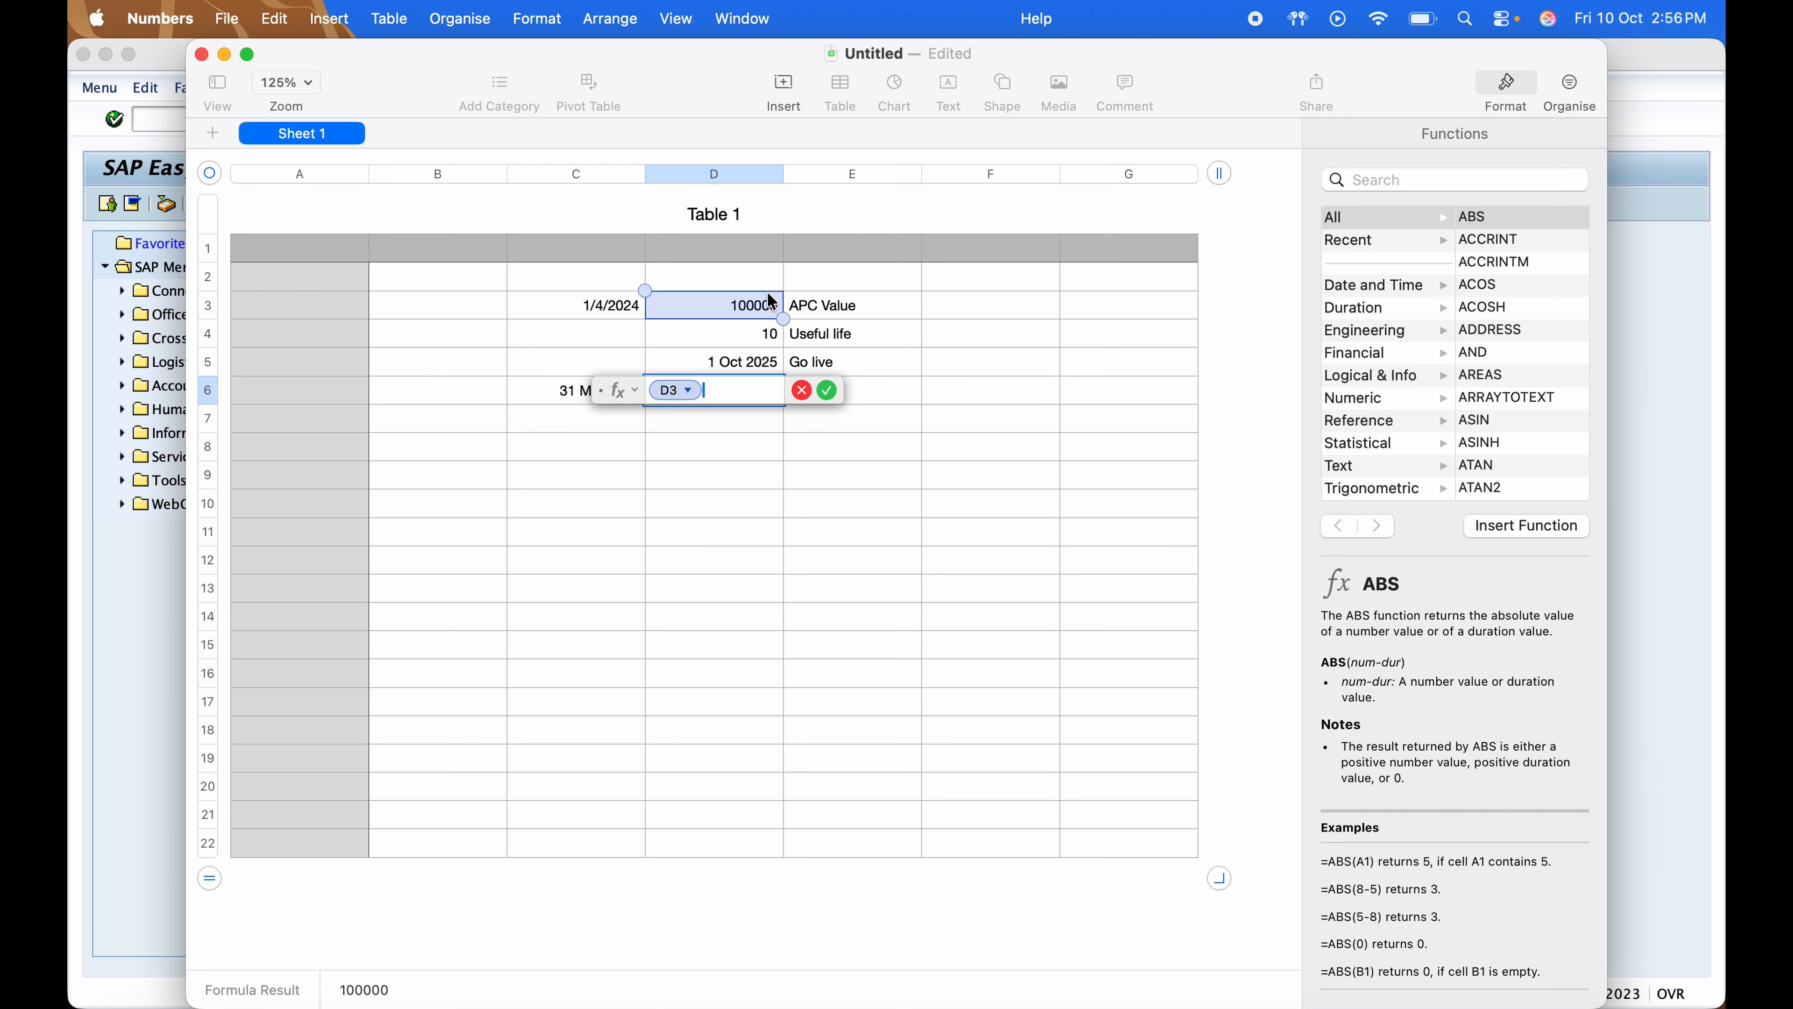
{"action": "type", "text": "/"}
{"action": "left_click", "coordinate": [772, 349]}
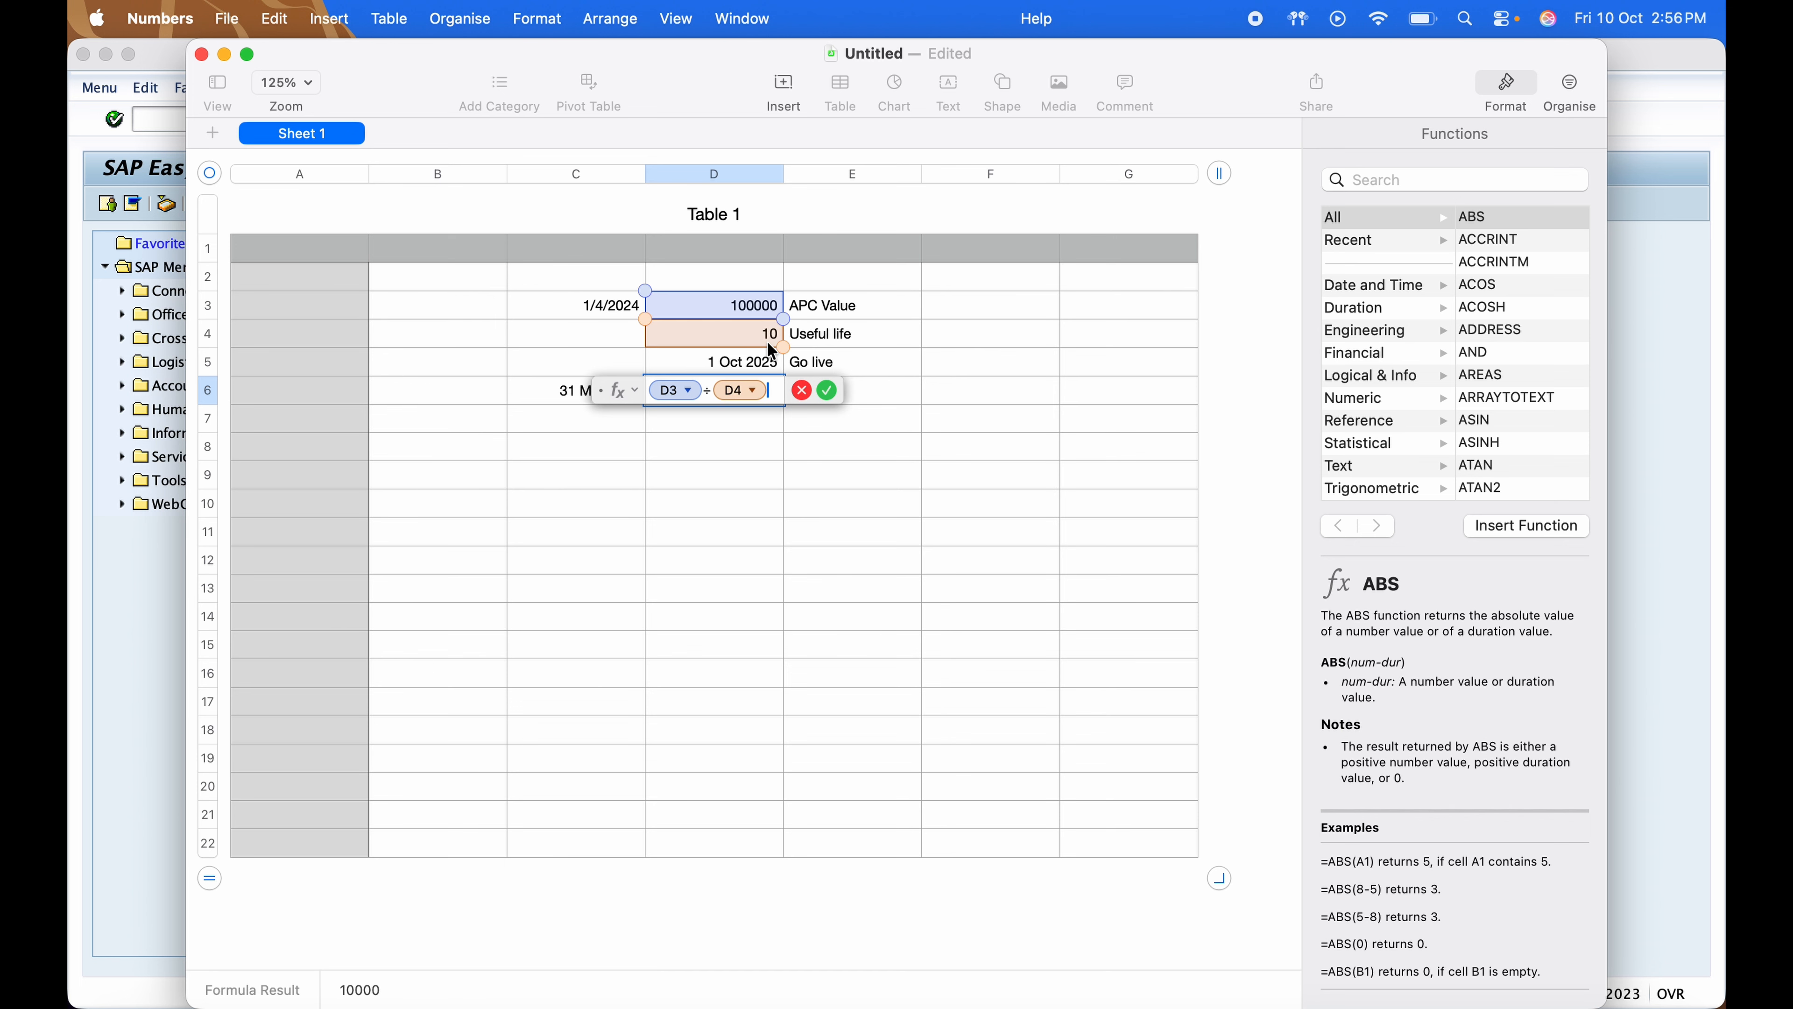
{"action": "key", "text": "Return"}
Label the calculated amount in row 6 as "Acc depreciation" in E6
{"action": "left_click", "coordinate": [765, 397]}
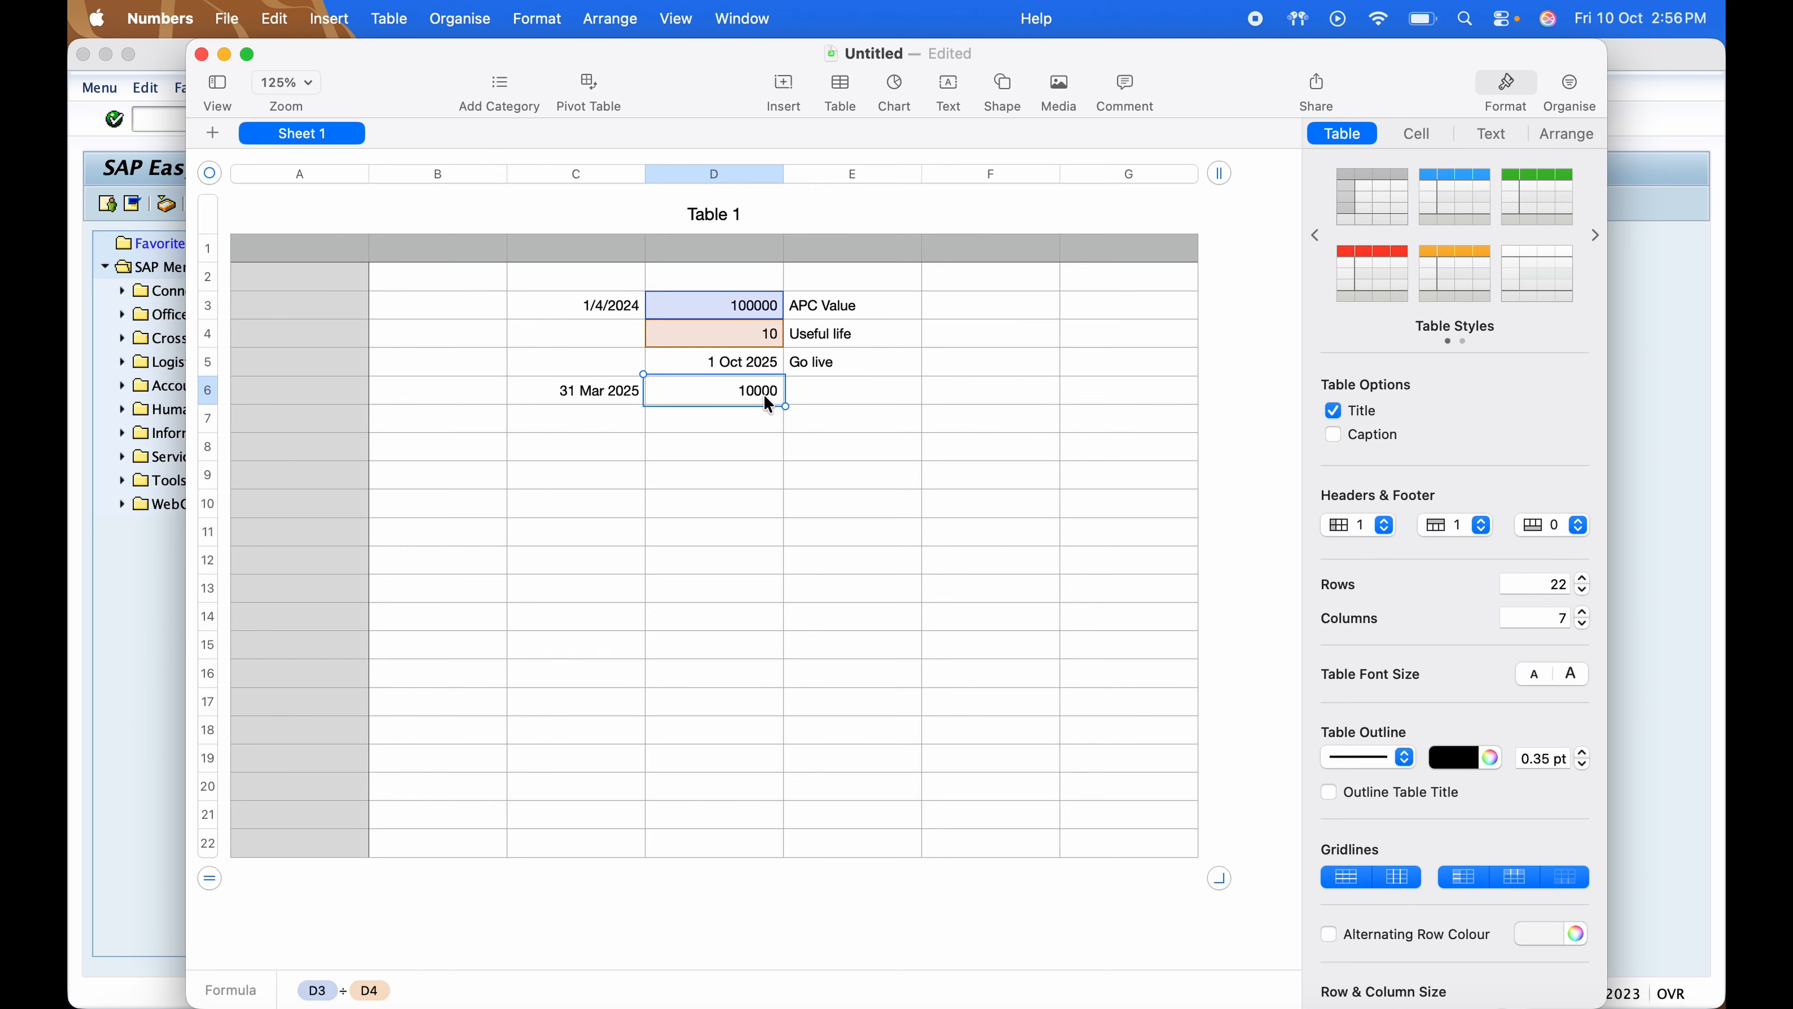
{"action": "key", "text": "Down"}
{"action": "key", "text": "Up"}
{"action": "key", "text": "Right"}
{"action": "type", "text": "Ac"}
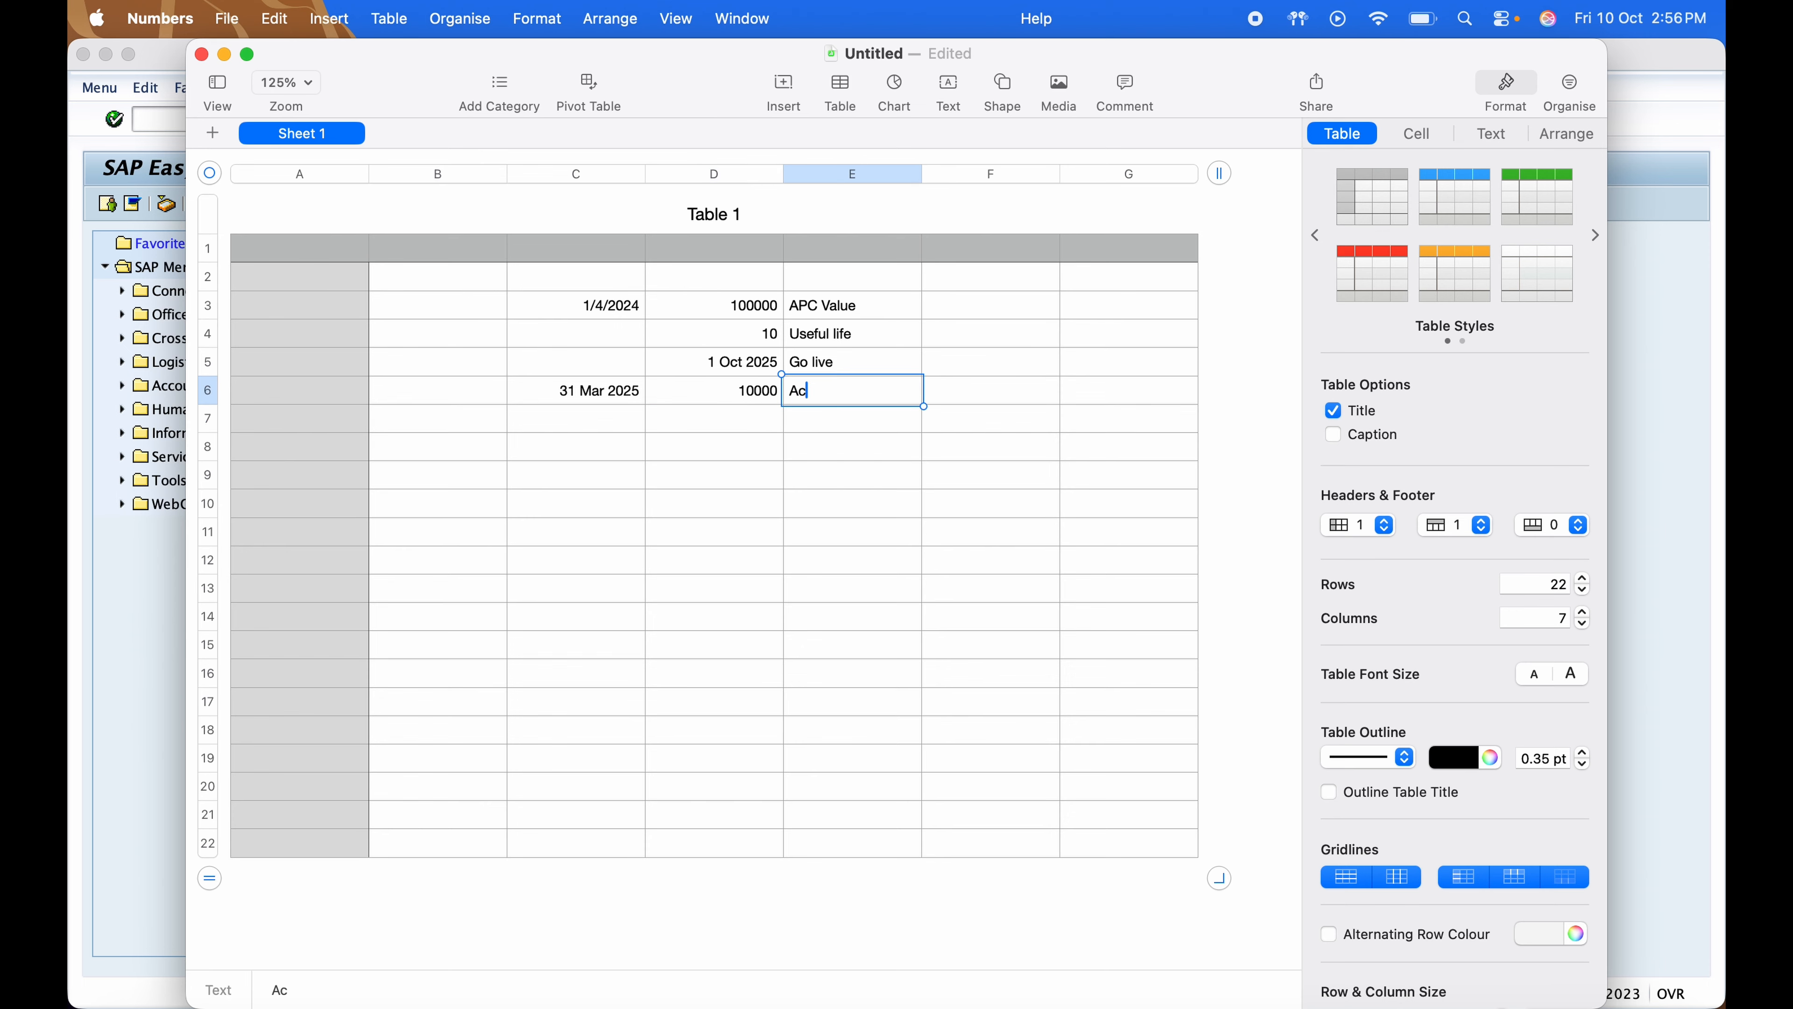
{"action": "type", "text": "c depreciation"}
{"action": "key", "text": "Return"}
Enter the current-year period dates, 1 April 2025 in C7 and 30 Sep 2025 in C8
{"action": "key", "text": "Left"}
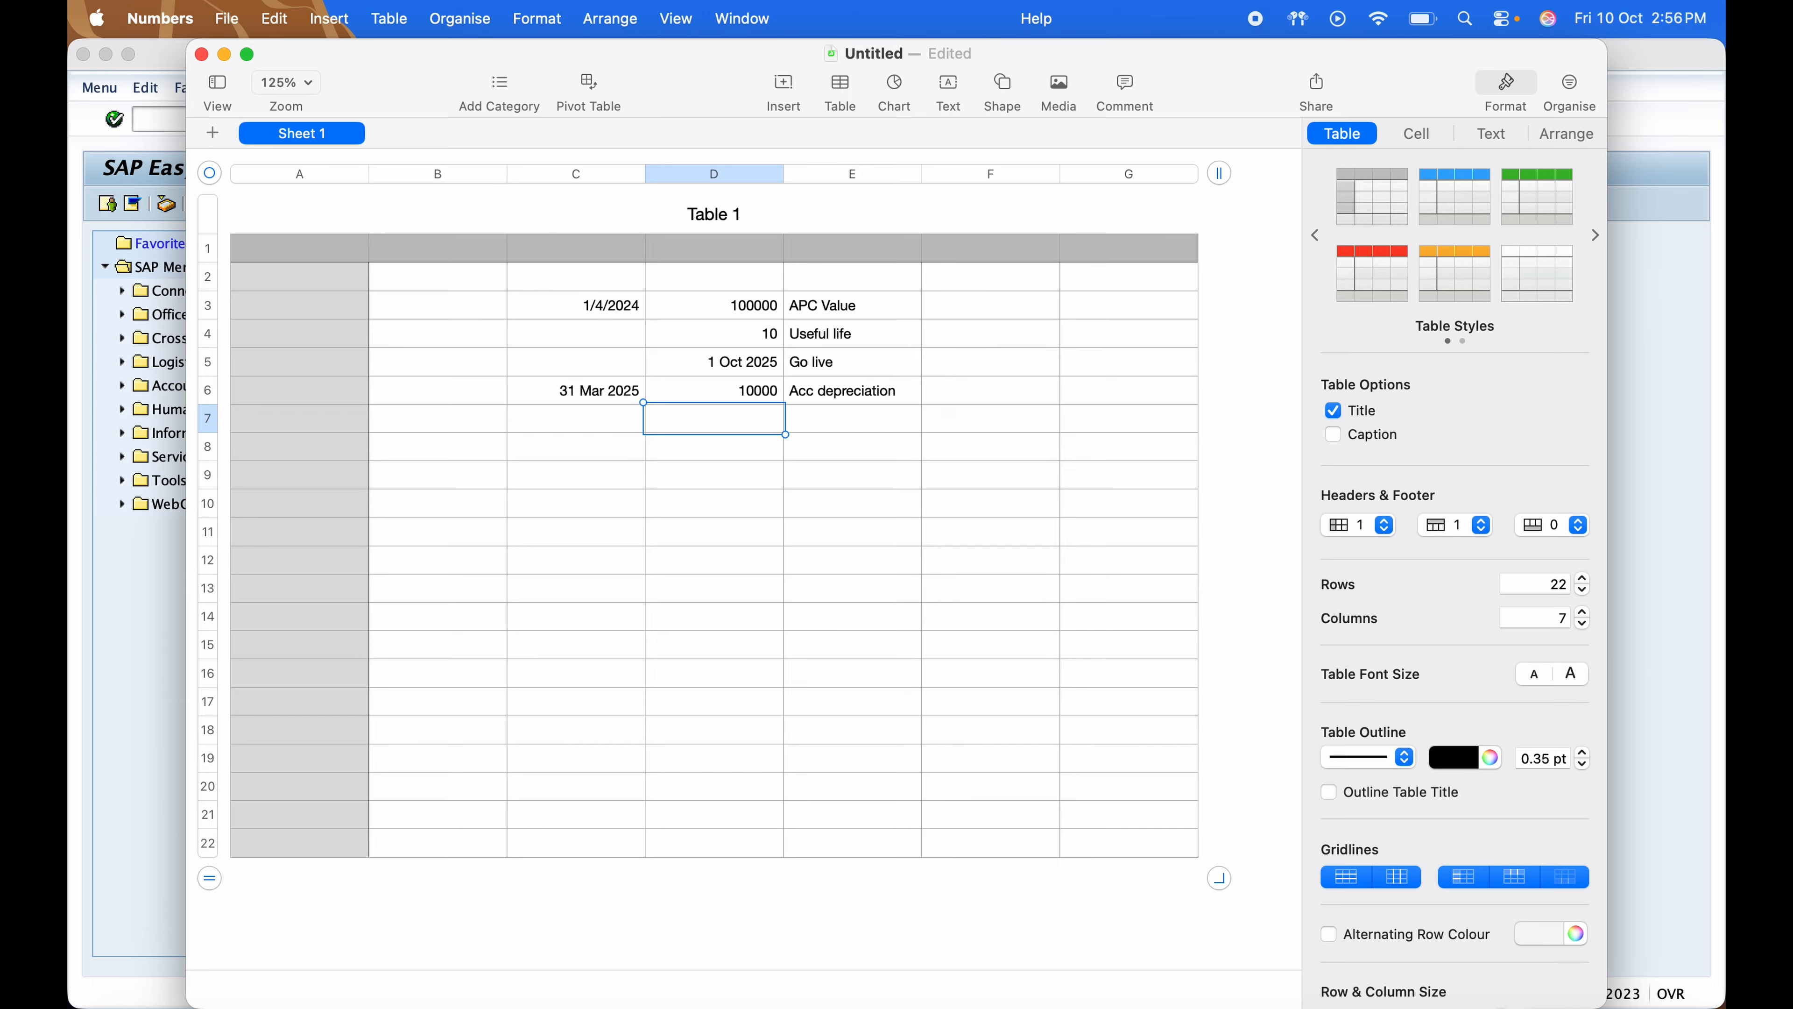
{"action": "key", "text": "Left"}
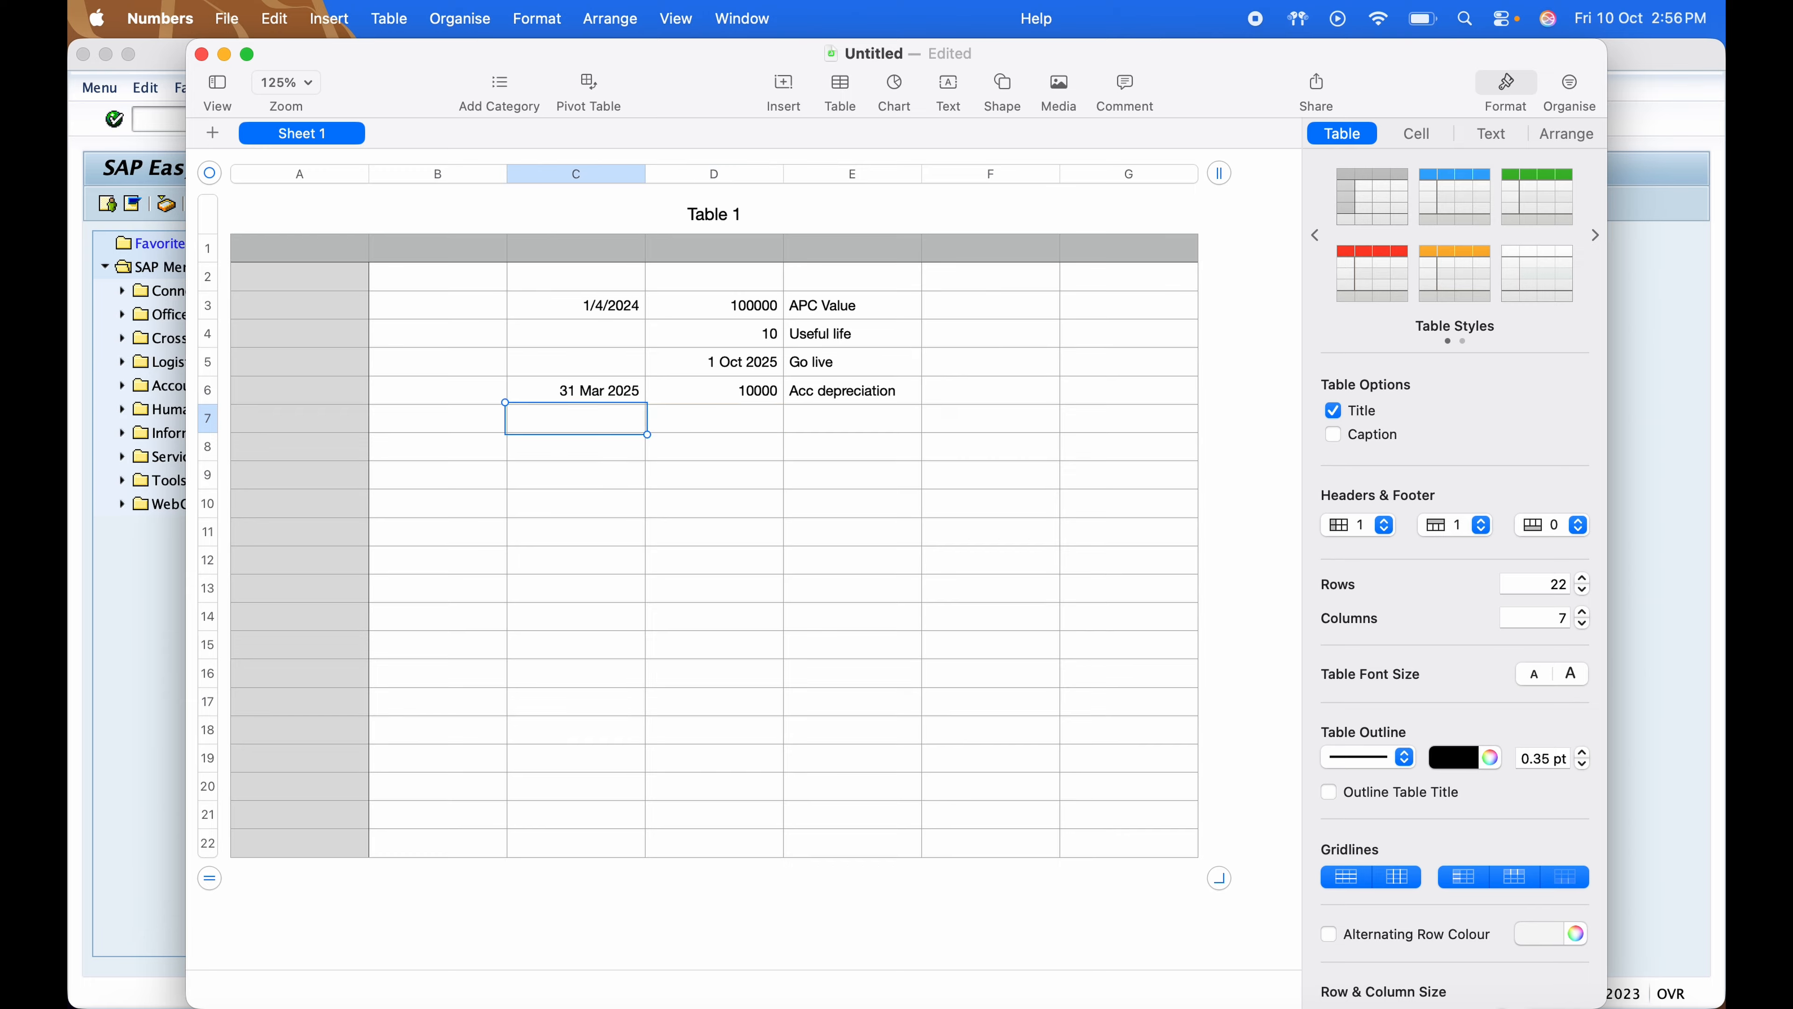
{"action": "type", "text": "1 April 2025"}
{"action": "key", "text": "Return"}
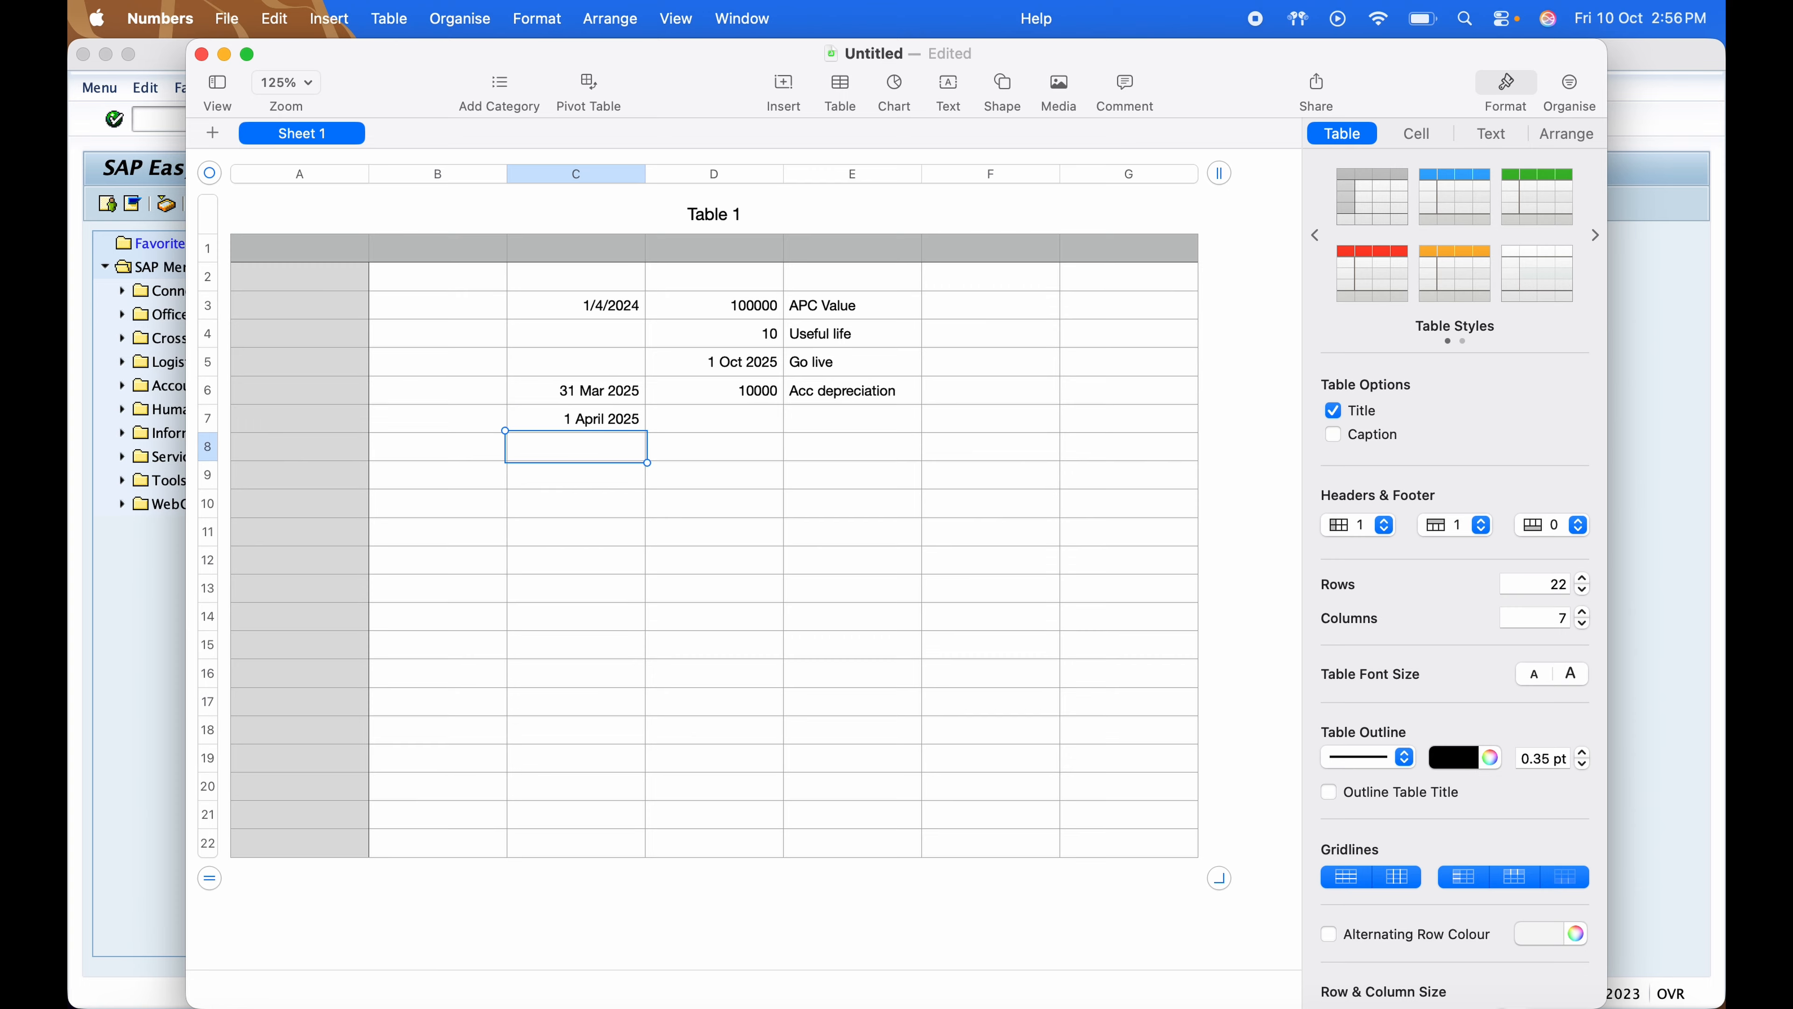
{"action": "type", "text": "3"}
{"action": "key", "text": "BackSpace"}
{"action": "type", "text": "30 Sep 2025"}
{"action": "key", "text": "Return"}
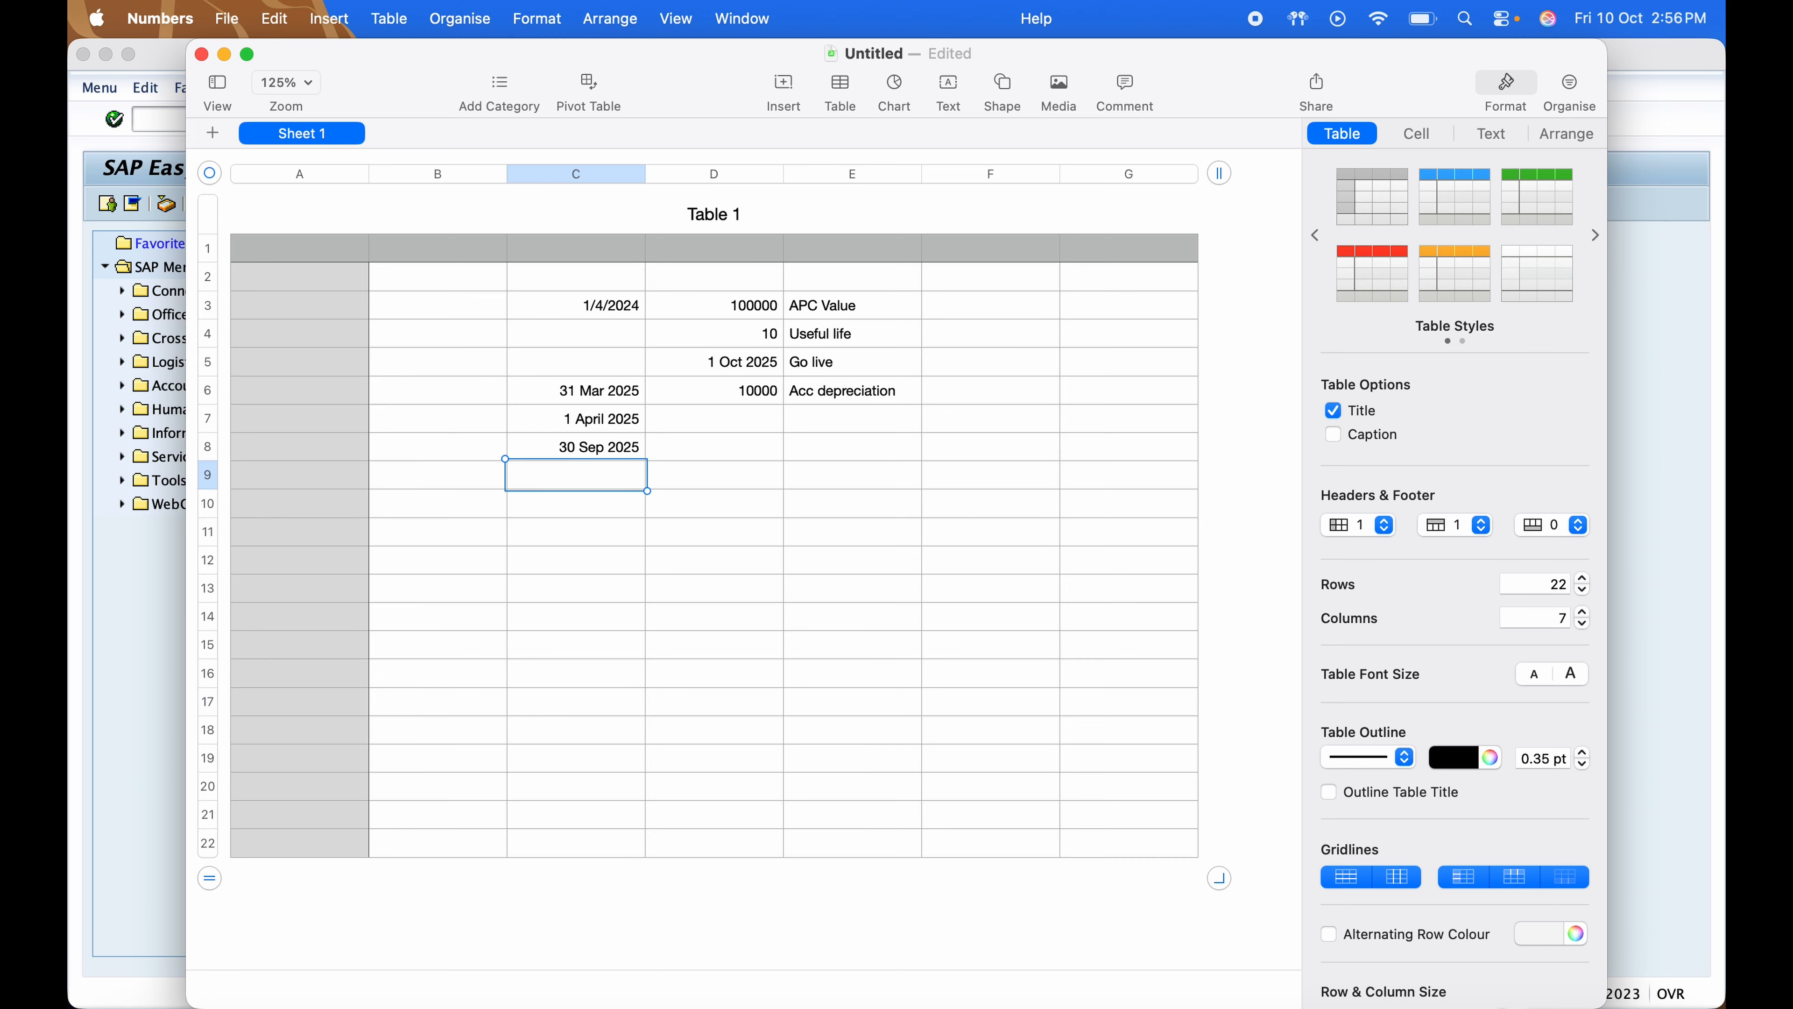
Record the length of the period from C7 to C8 as "6 Months" in D7
{"action": "key", "text": "Up"}
{"action": "key", "text": "shift+Up"}
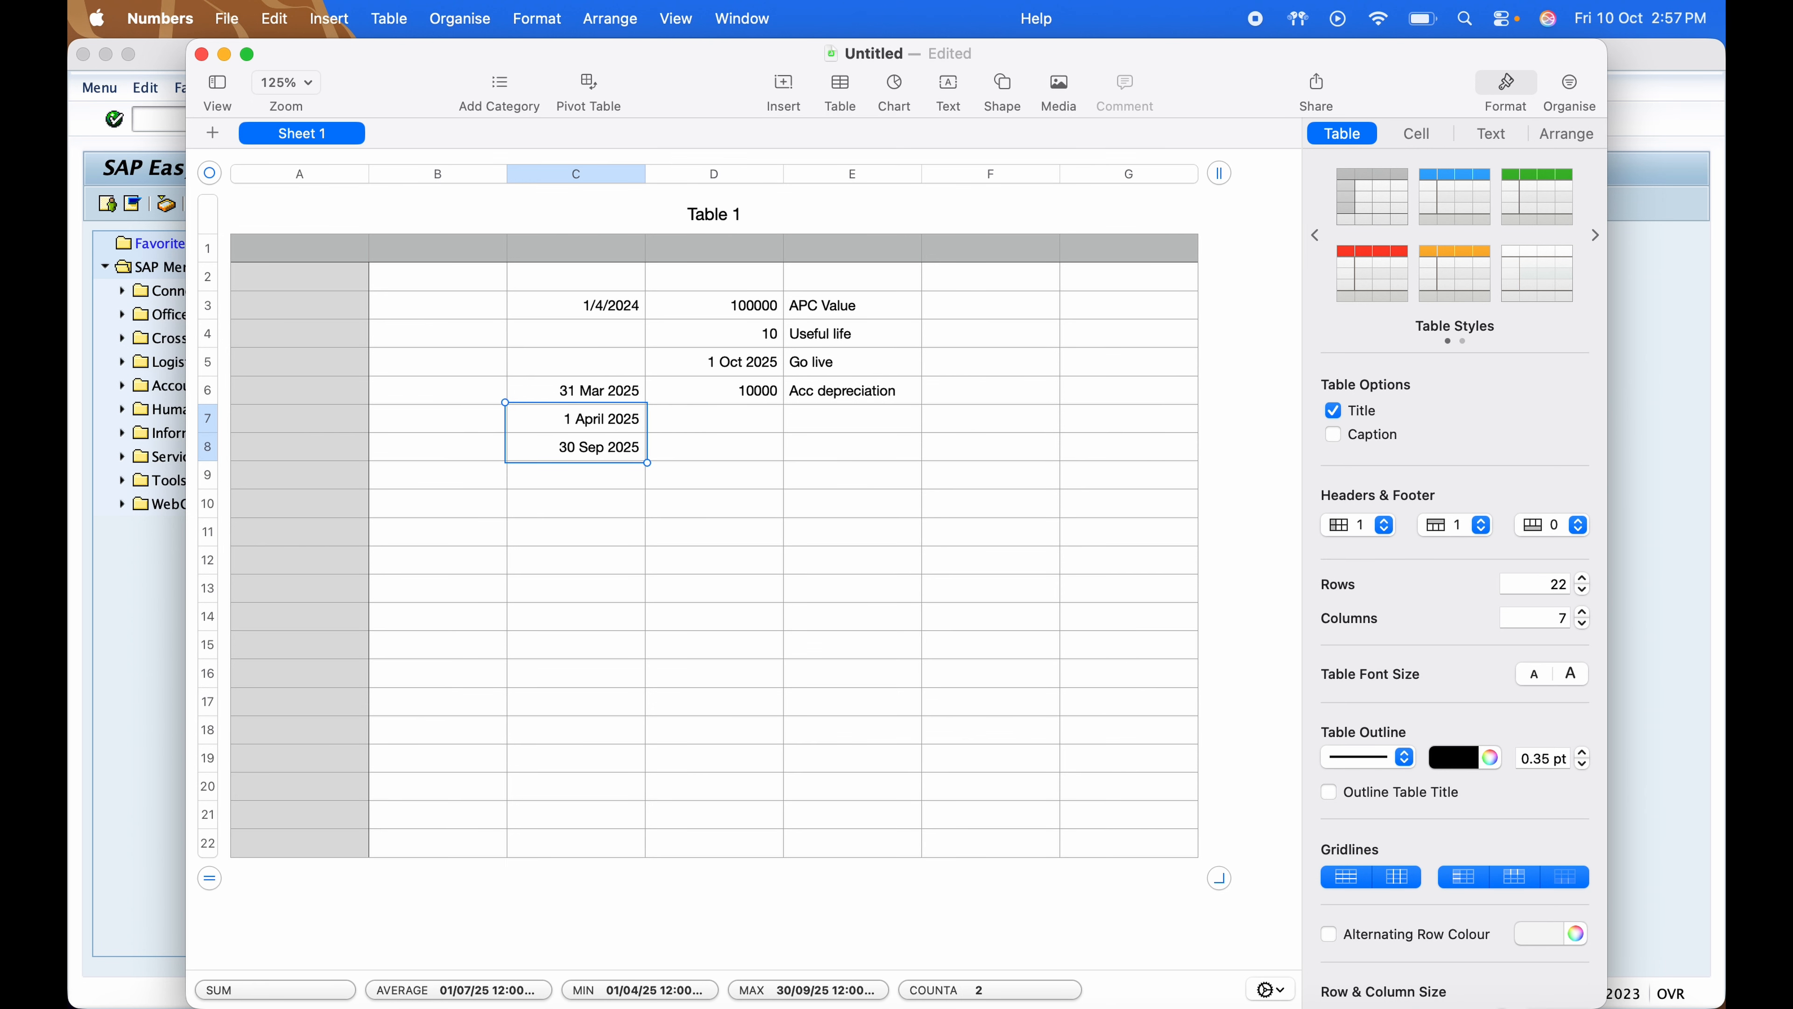
{"action": "key", "text": "Right"}
{"action": "type", "text": "6 Months"}
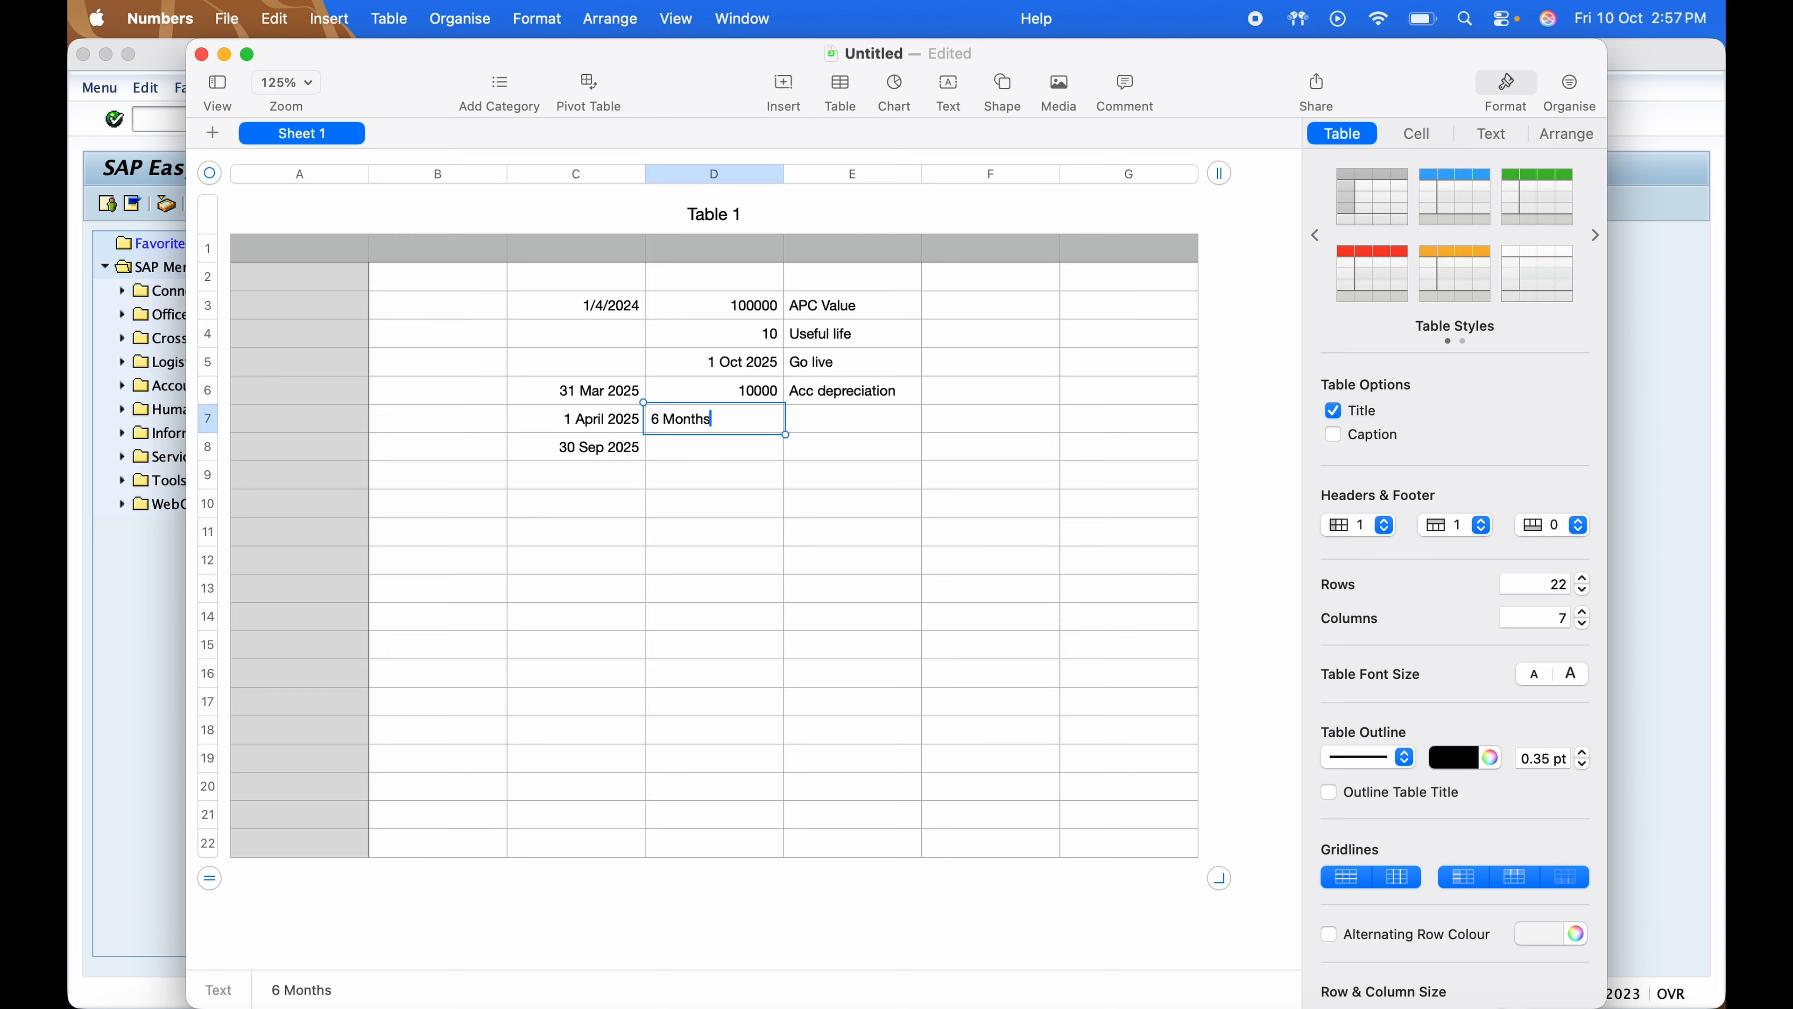
{"action": "key", "text": "Return"}
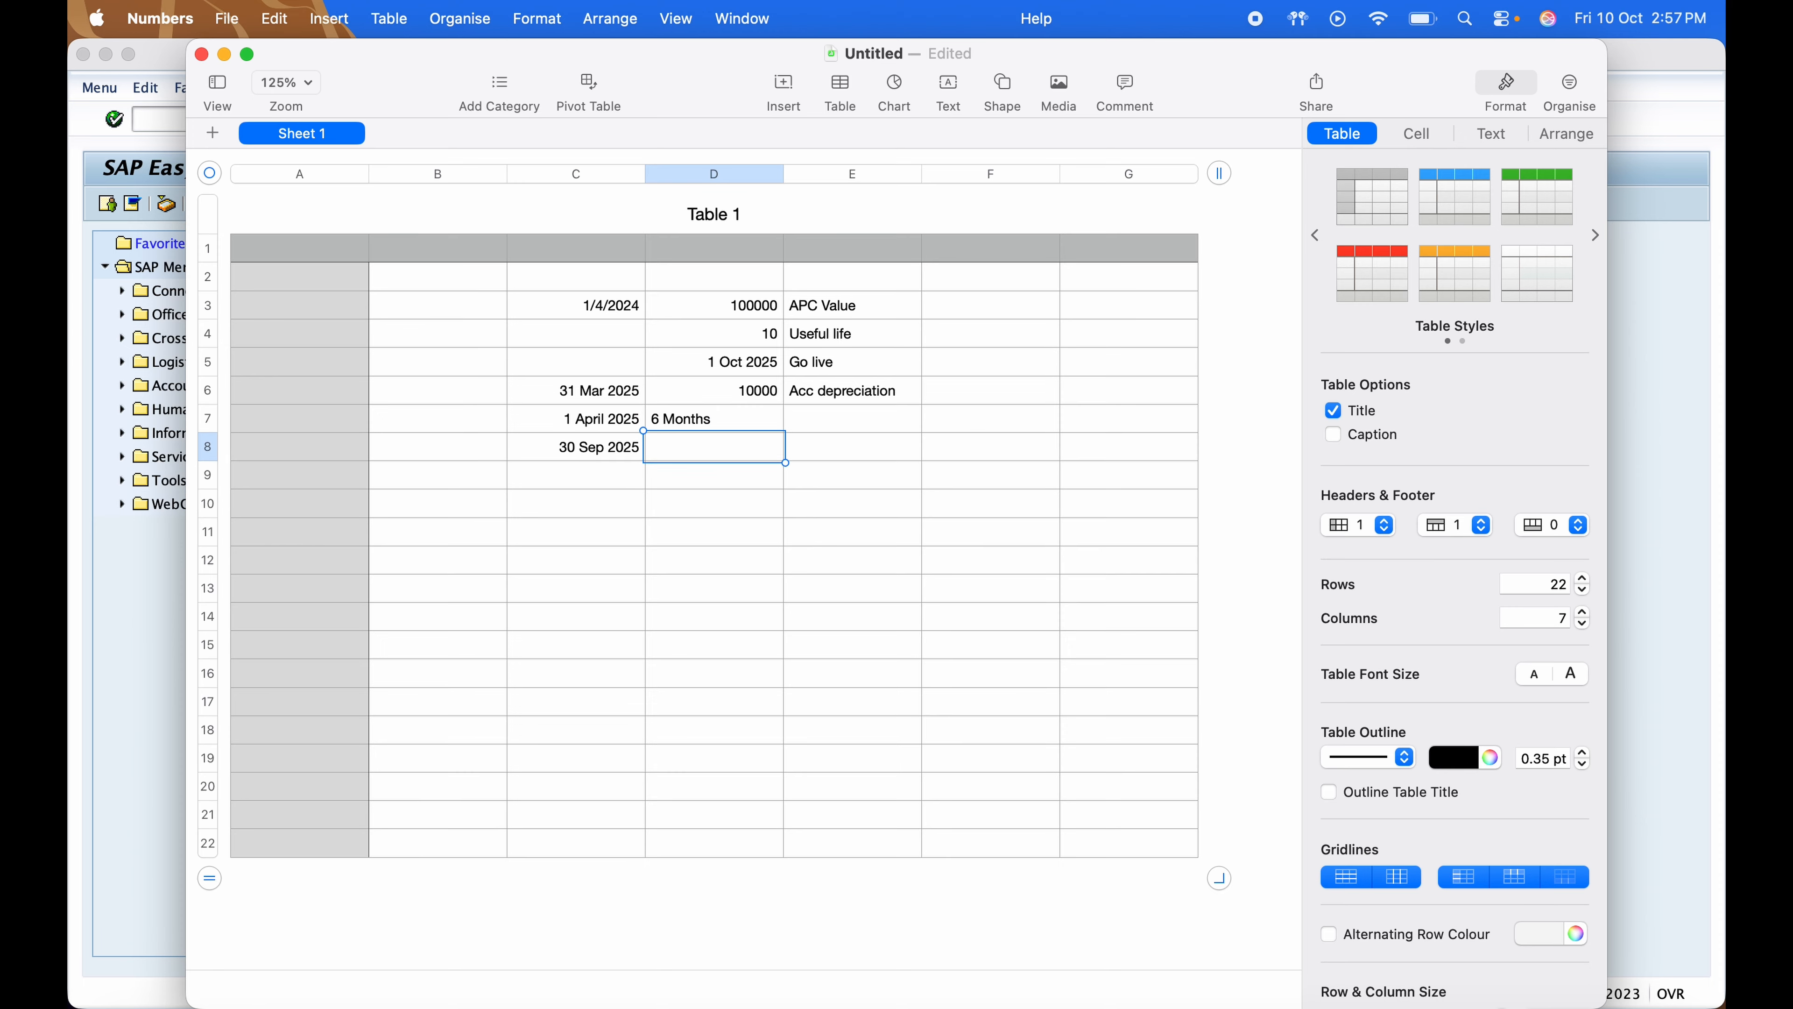
Calculate the six-month depreciation in D8 by dividing D6 by 12 and multiplying by 6
{"action": "type", "text": "="}
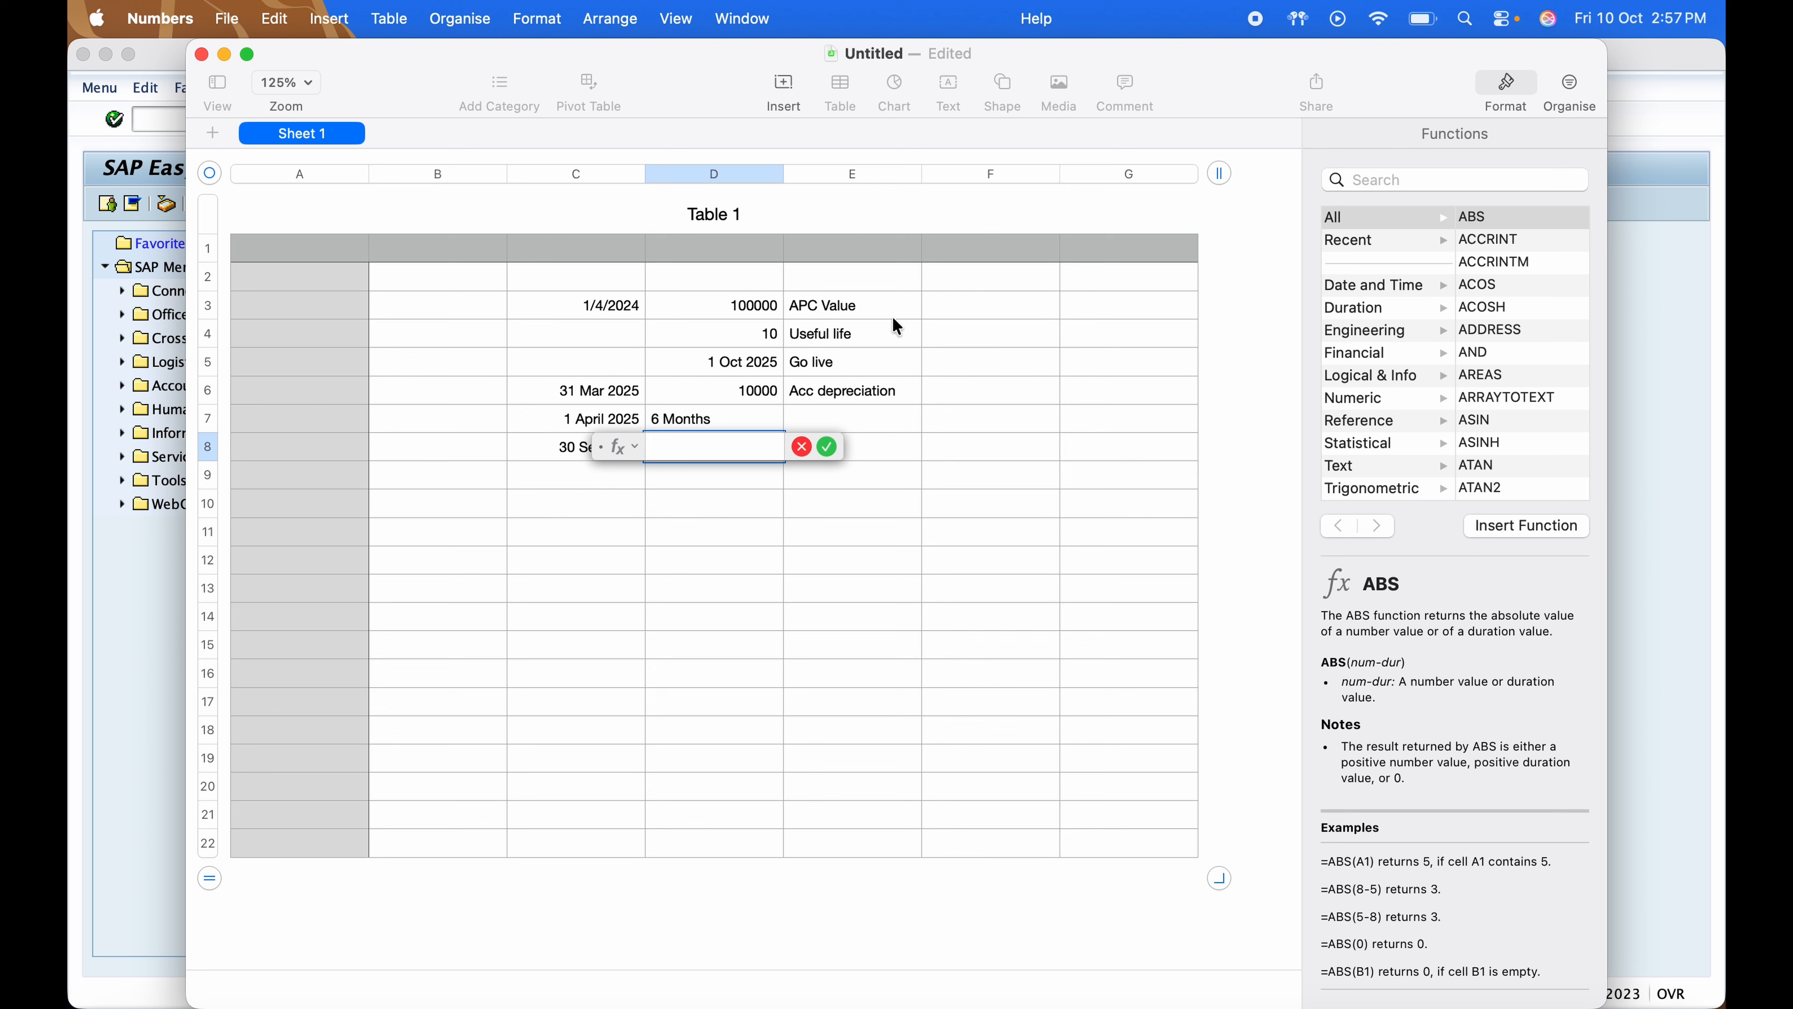
{"action": "left_click", "coordinate": [759, 394]}
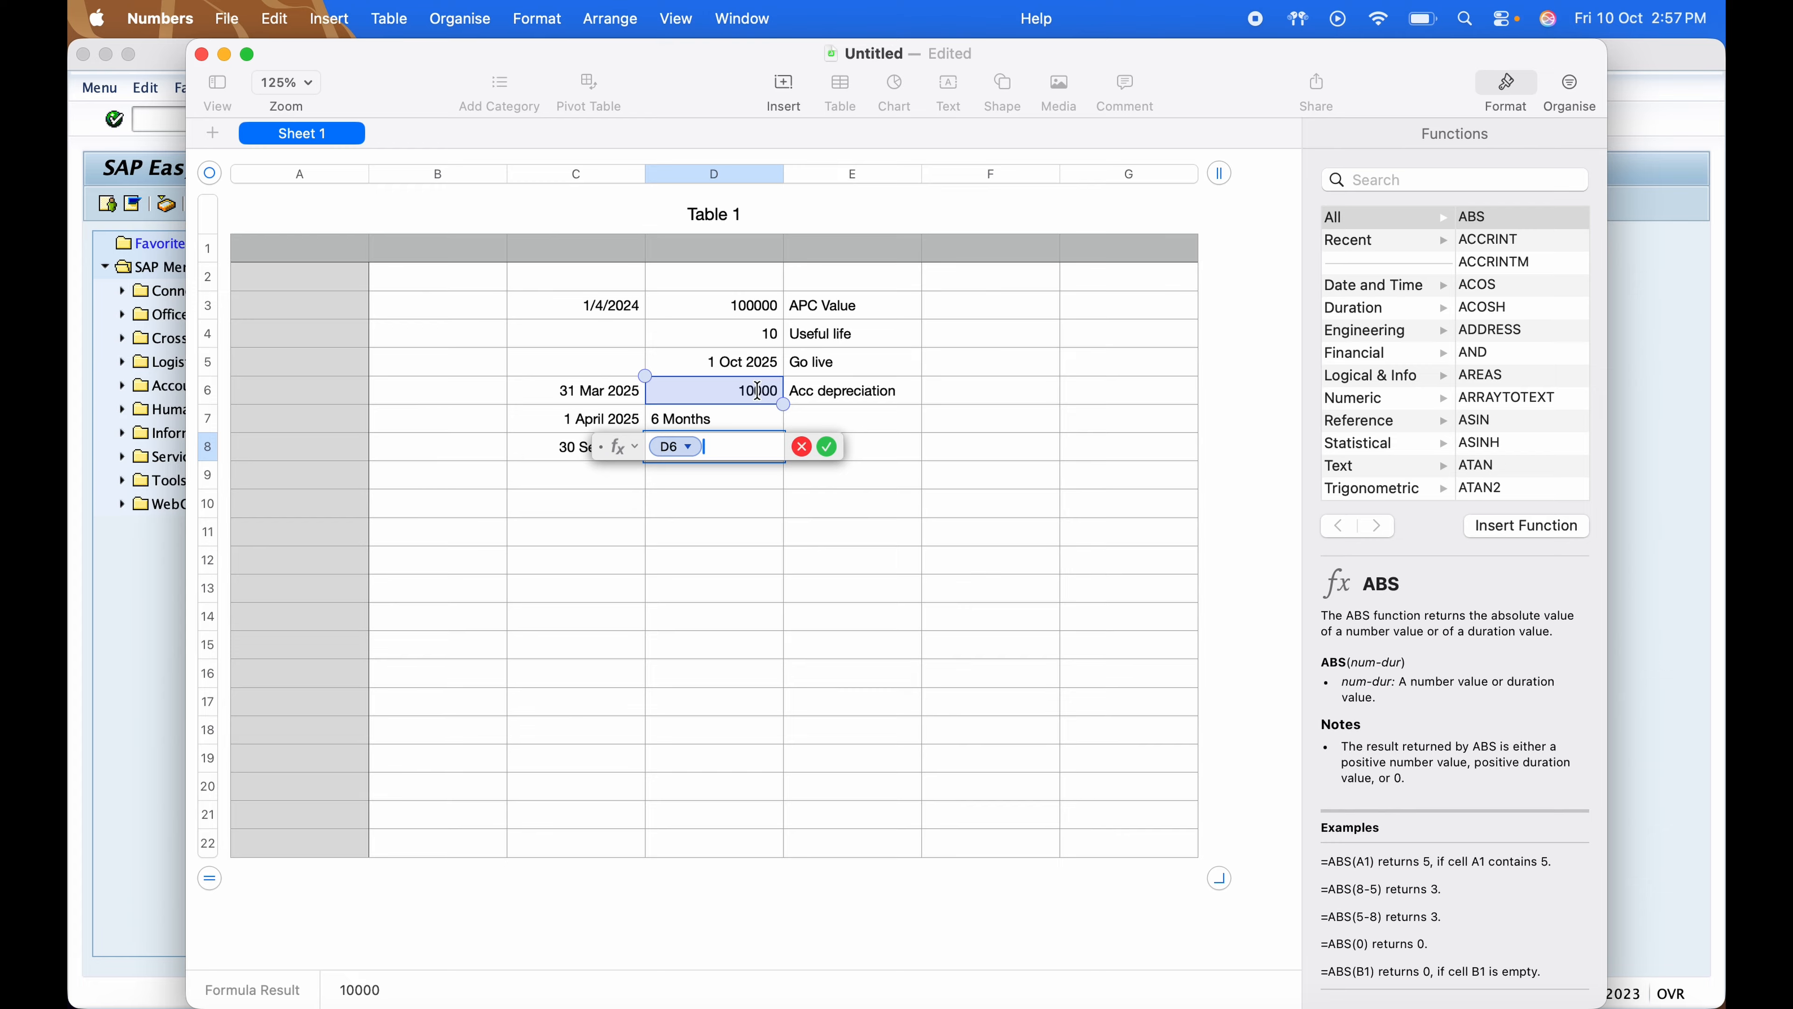
{"action": "type", "text": "/12"}
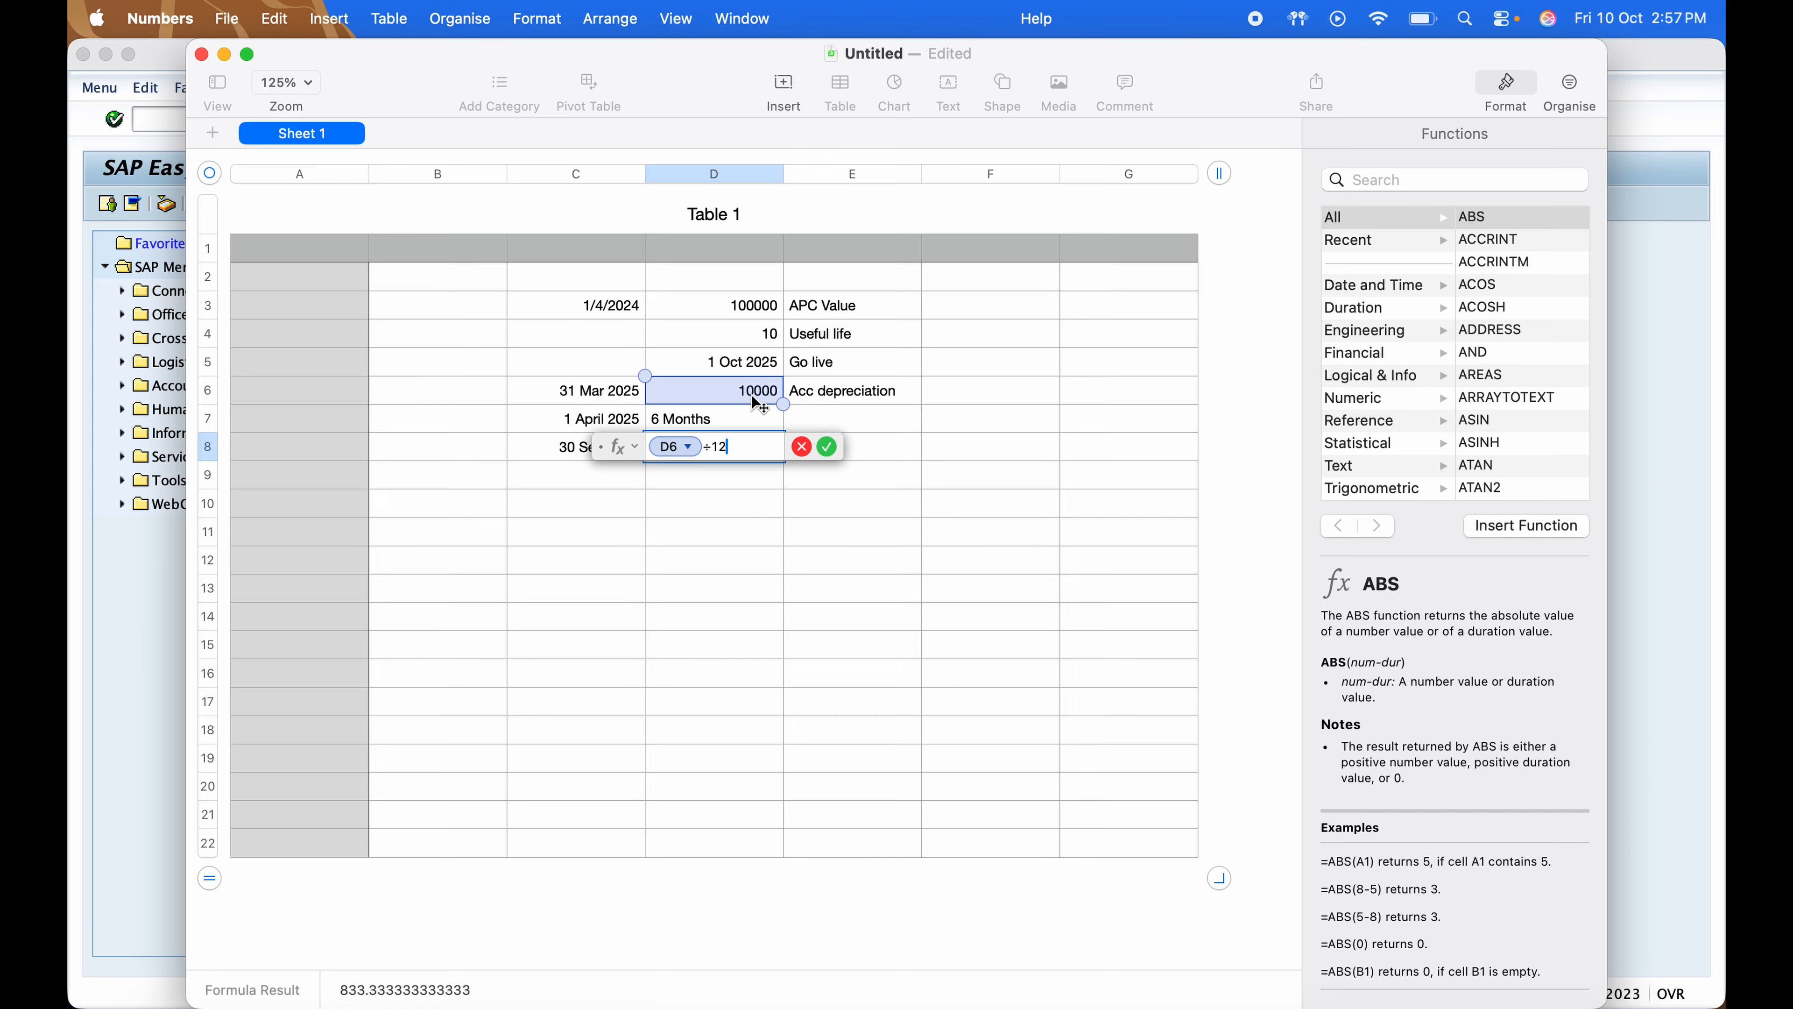
{"action": "type", "text": "*6"}
{"action": "key", "text": "Return"}
{"action": "left_click", "coordinate": [777, 452]}
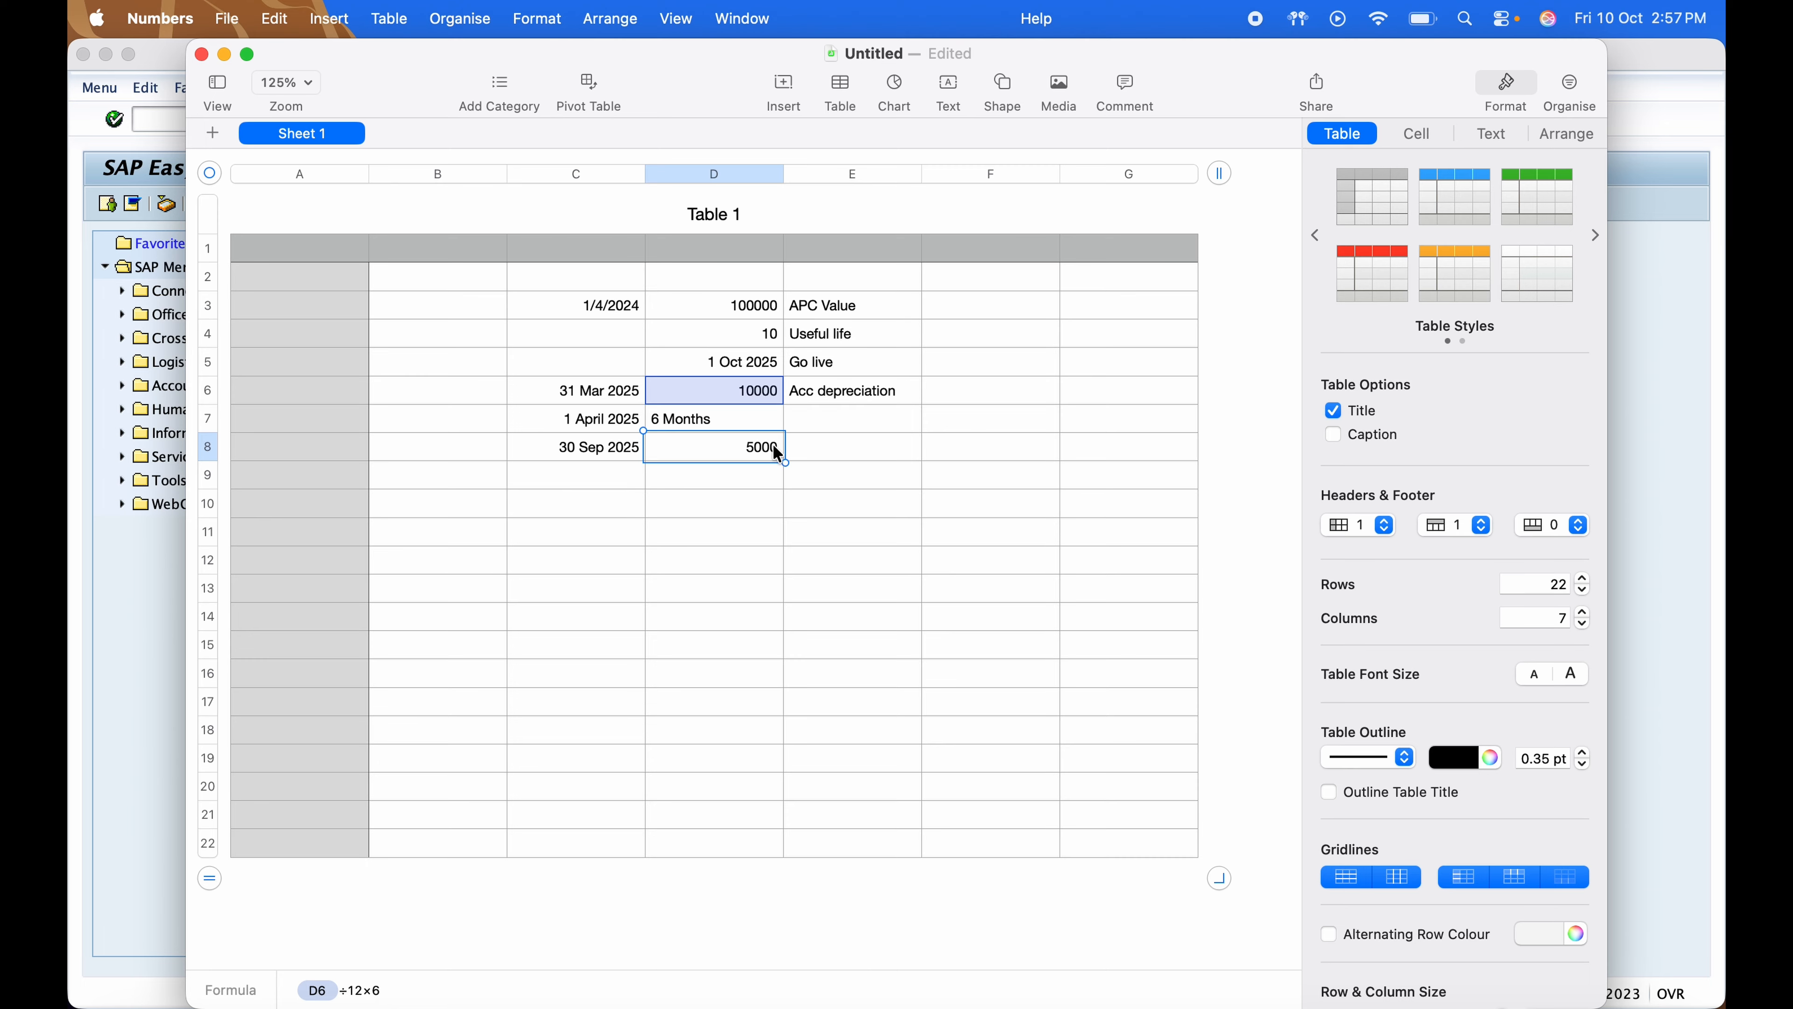
Start a summary in row 11 with 100000 in C11 and the label "APC Value" in D11
{"action": "left_click", "coordinate": [699, 528]}
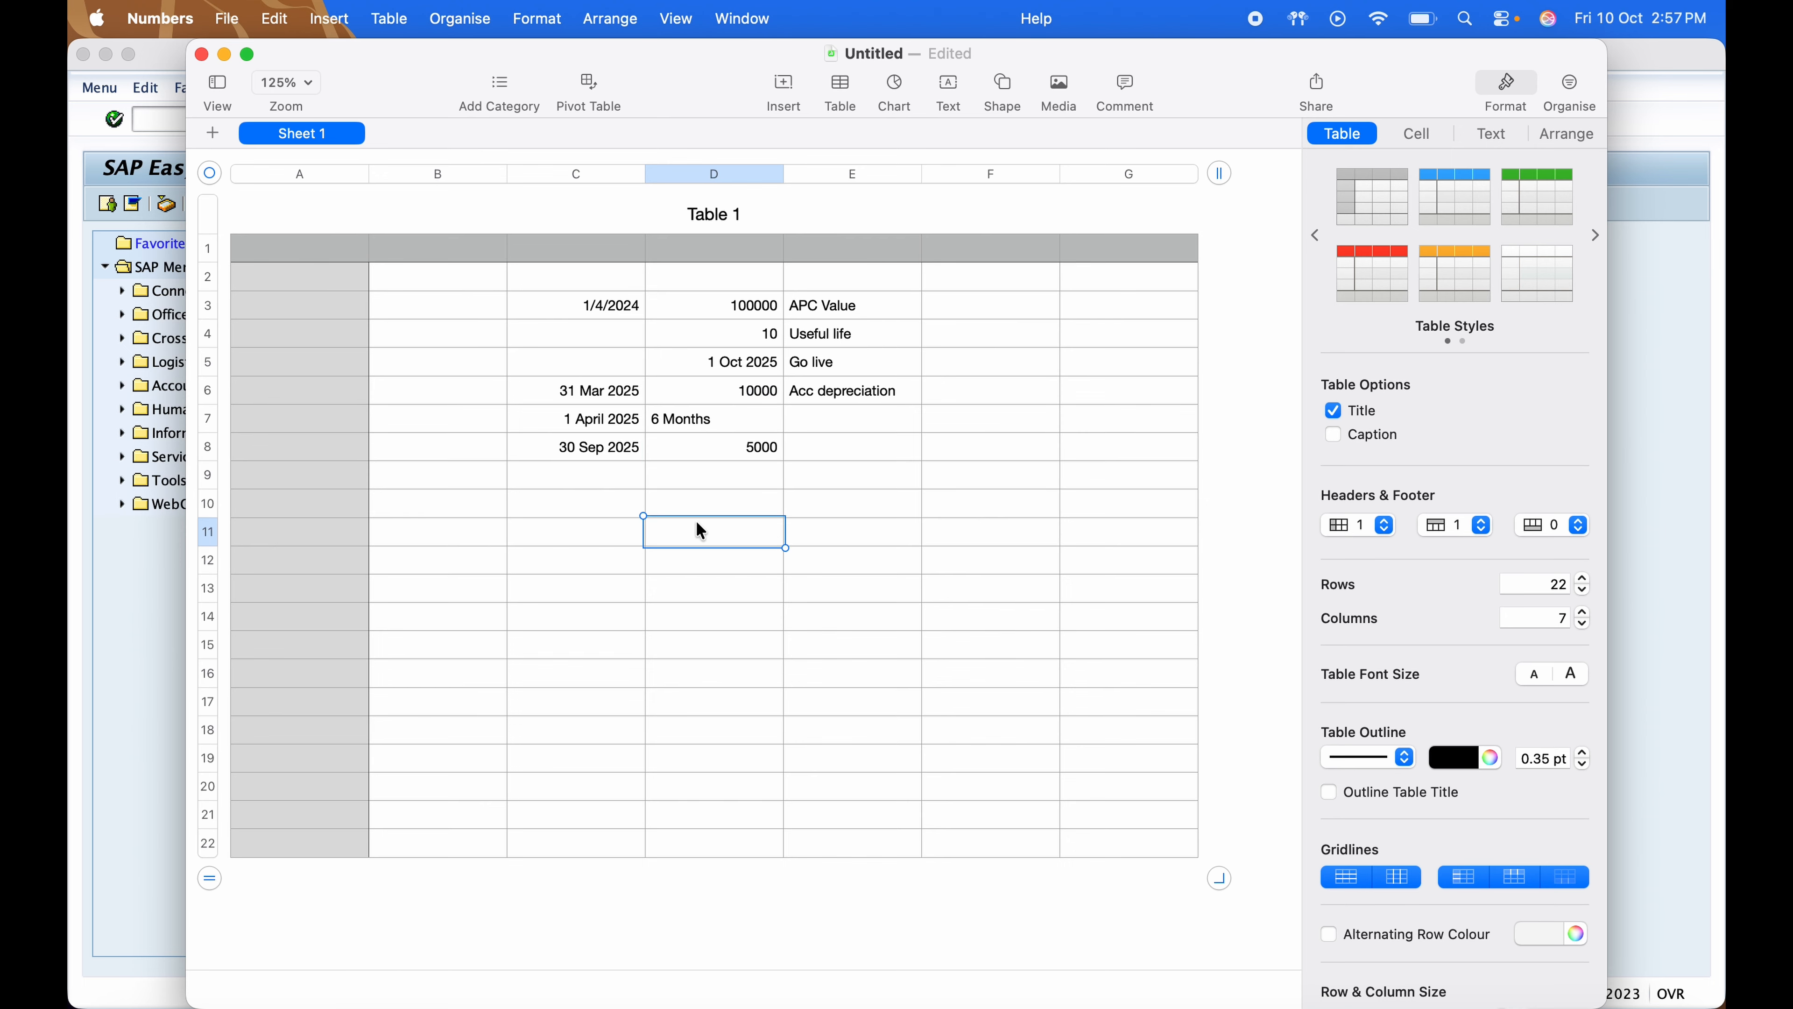
{"action": "key", "text": "Left"}
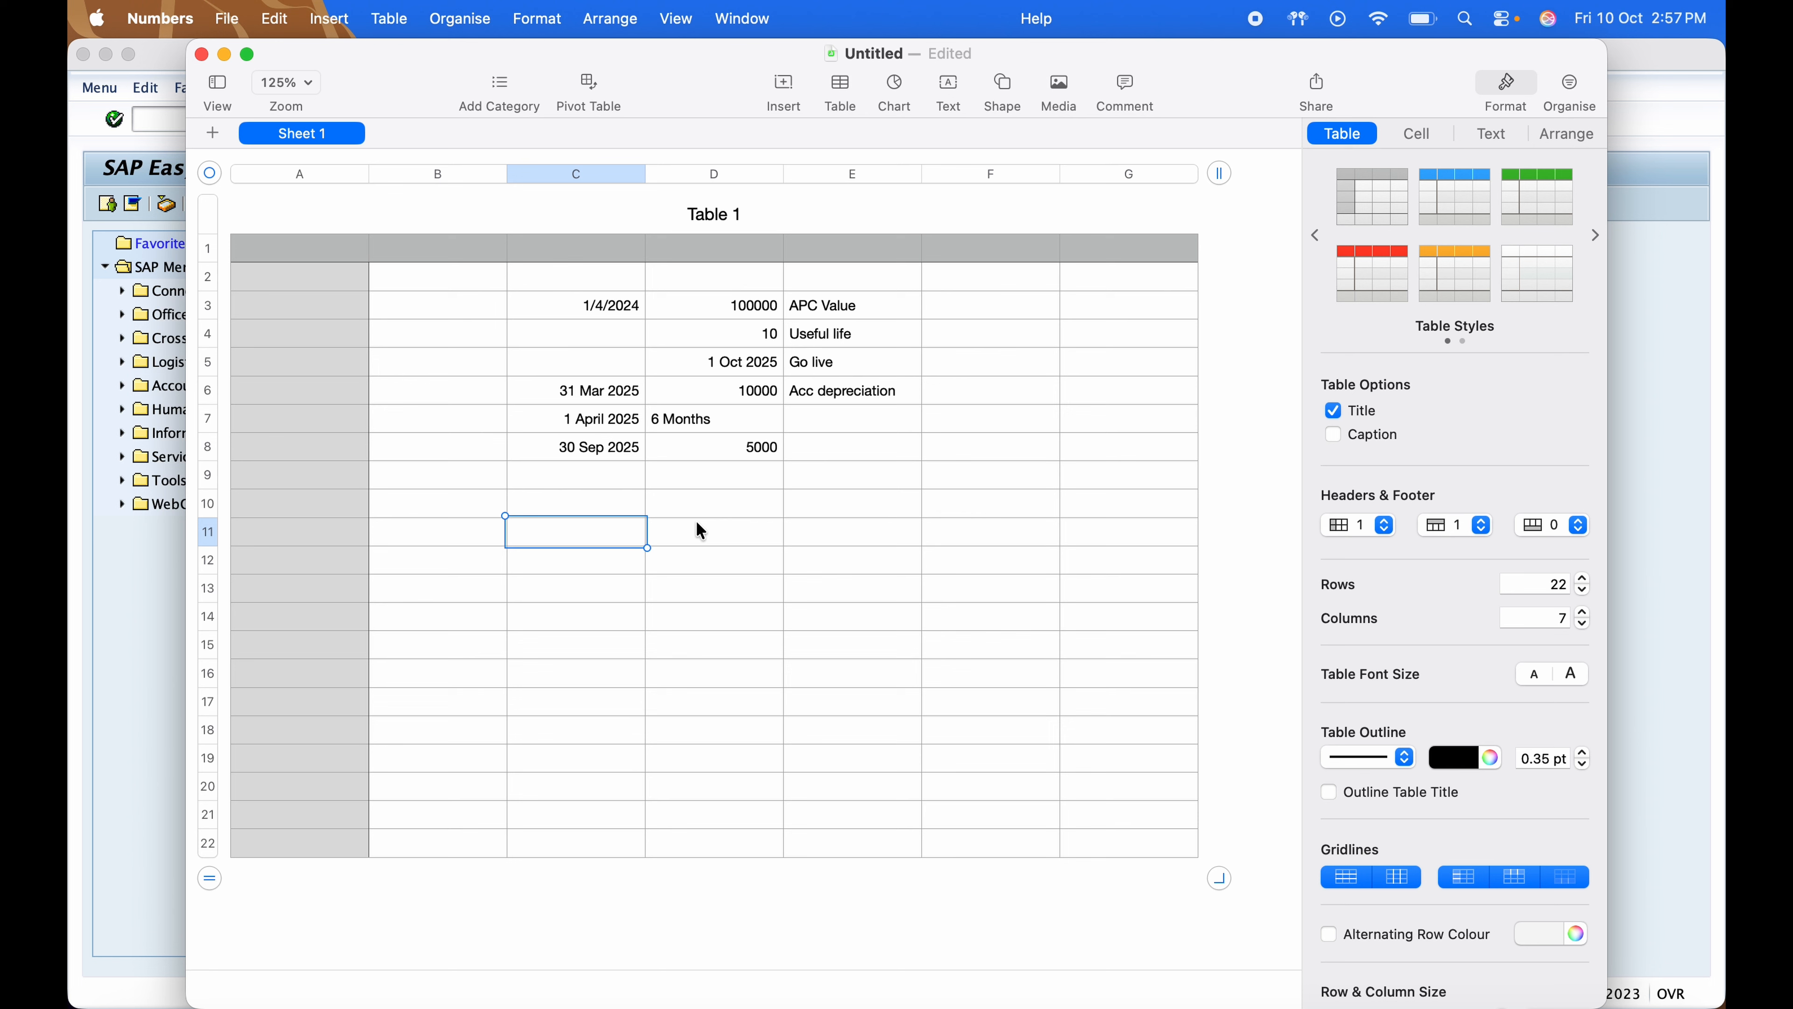
{"action": "type", "text": "100000"}
{"action": "key", "text": "Return"}
{"action": "key", "text": "Up"}
{"action": "key", "text": "Right"}
{"action": "type", "text": "APC Value"}
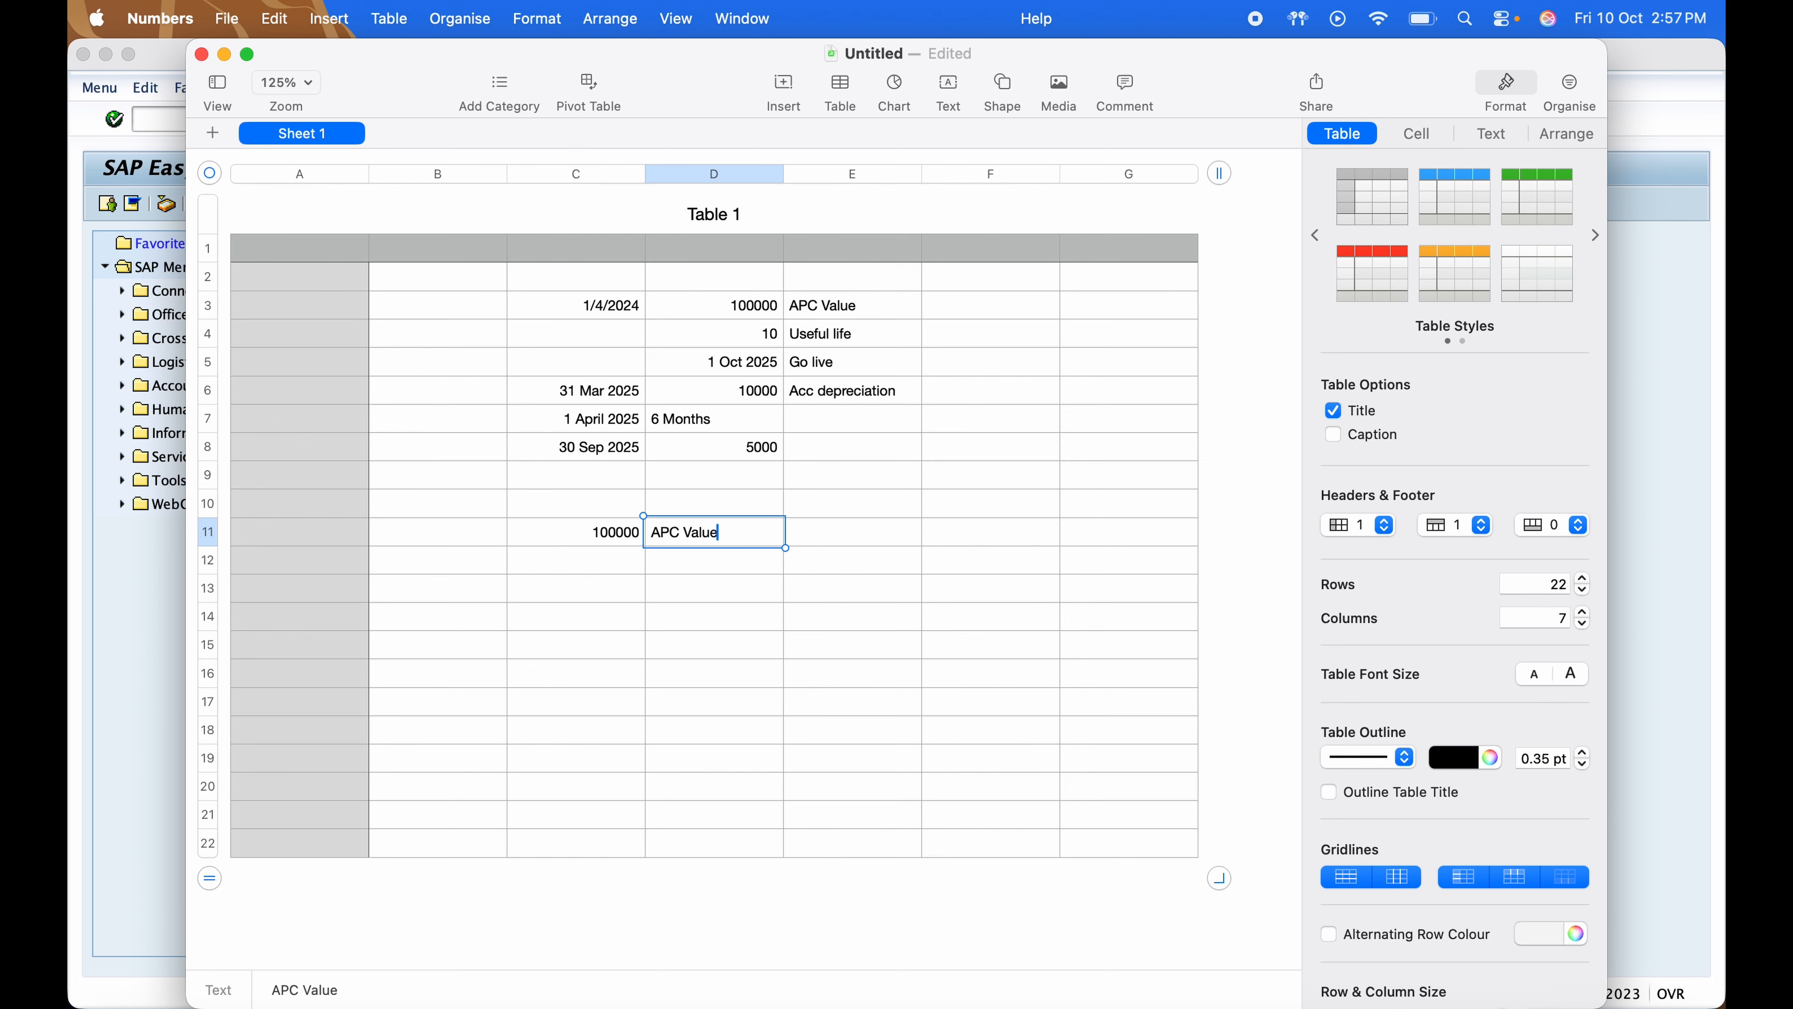
{"action": "key", "text": "Return"}
Enter 10000 in C12 and label it "Accumulated Depreciation" in D12
{"action": "key", "text": "Left"}
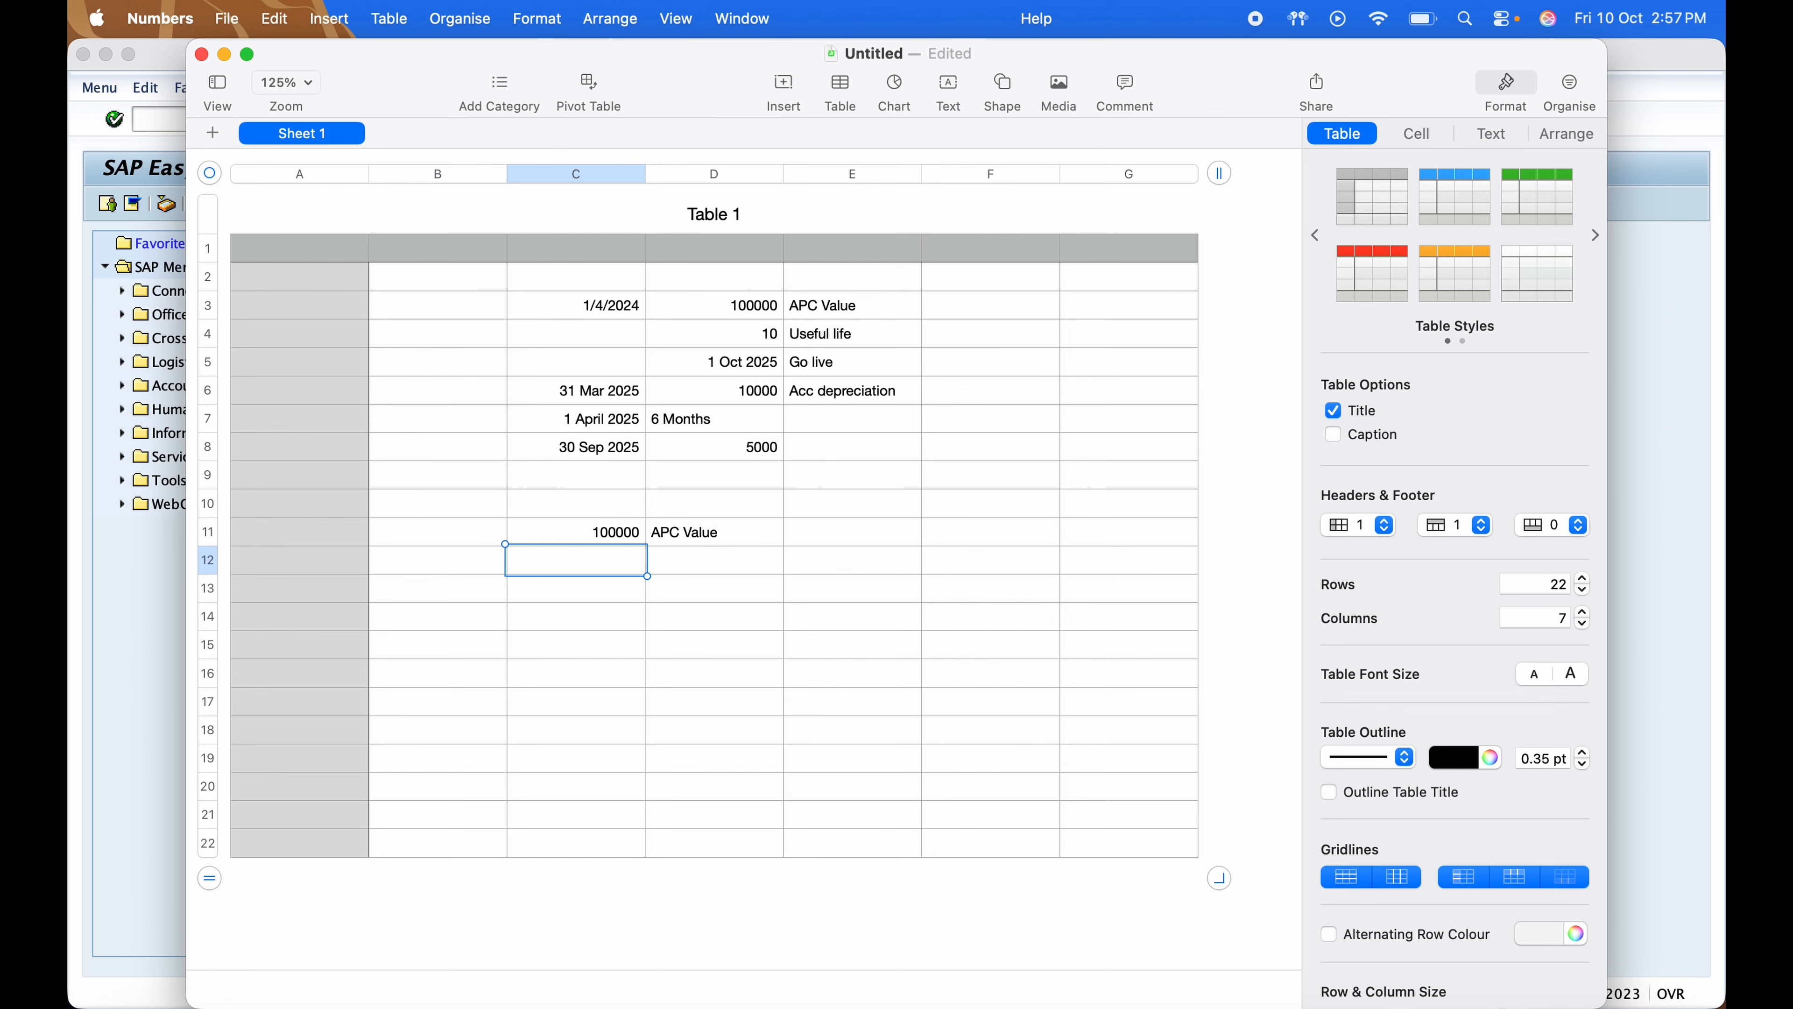
{"action": "type", "text": "10000"}
{"action": "key", "text": "Tab"}
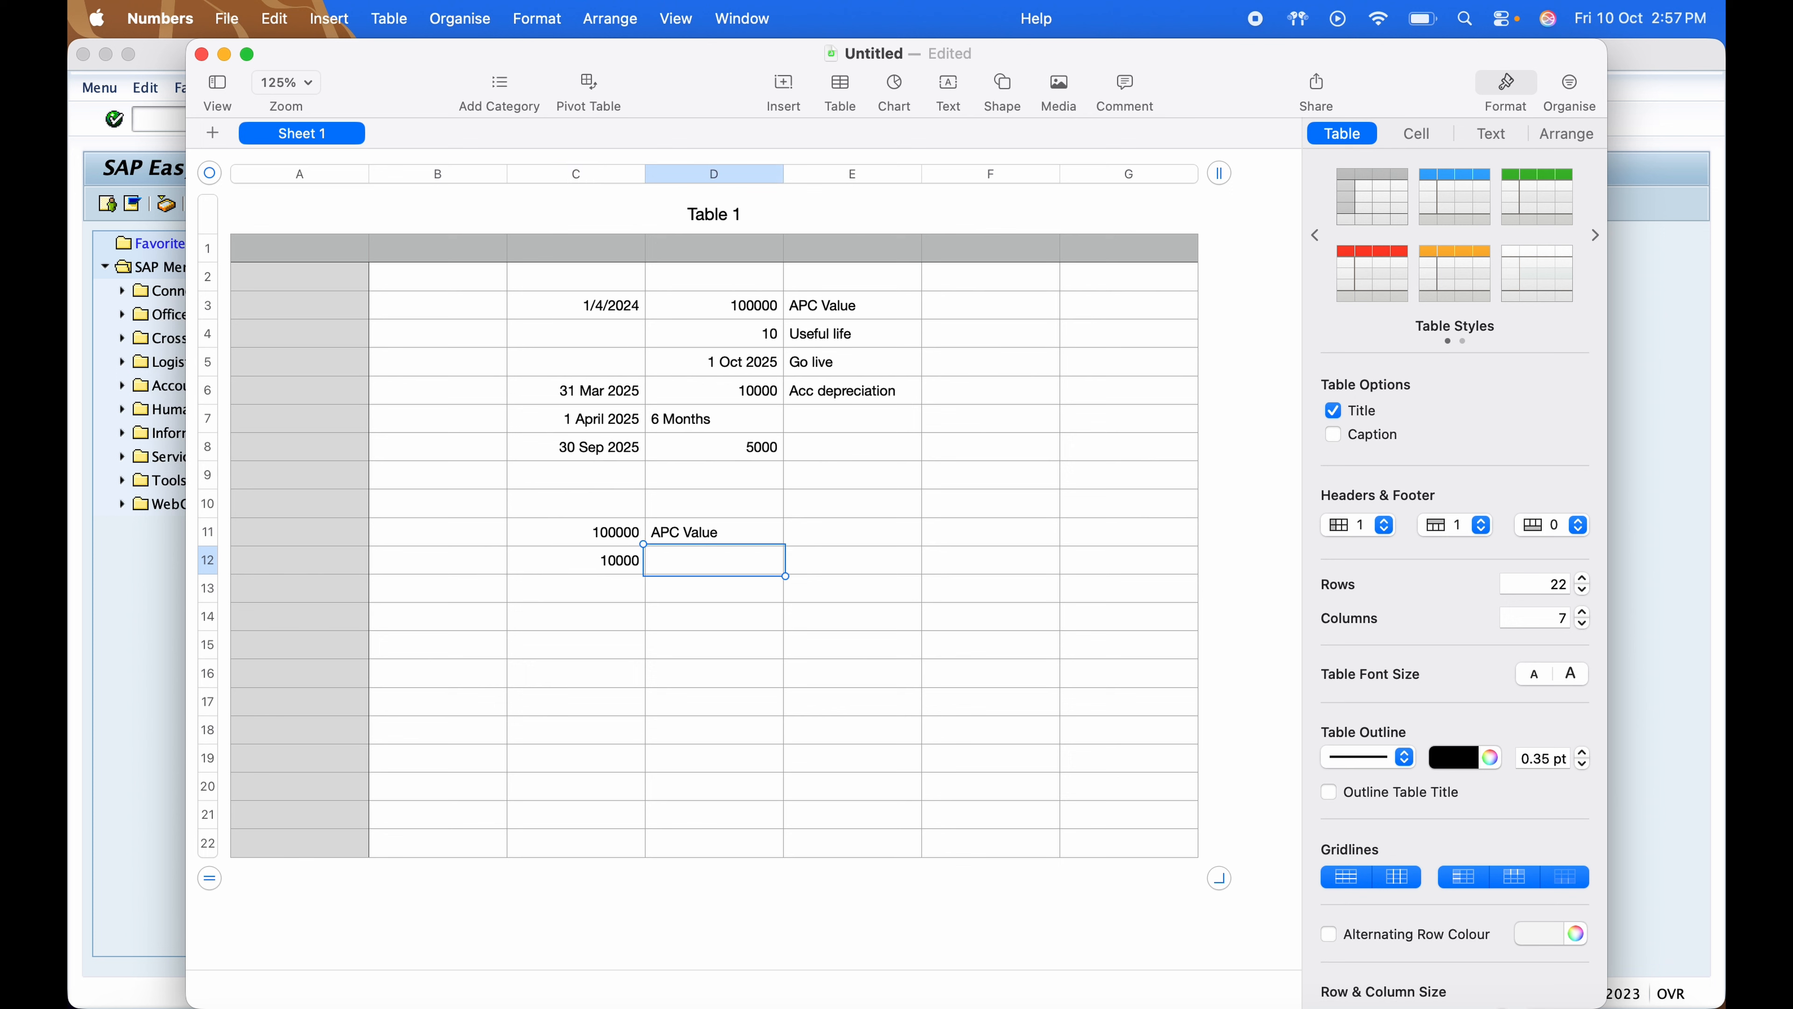
{"action": "type", "text": "Accumulated Deprecia"}
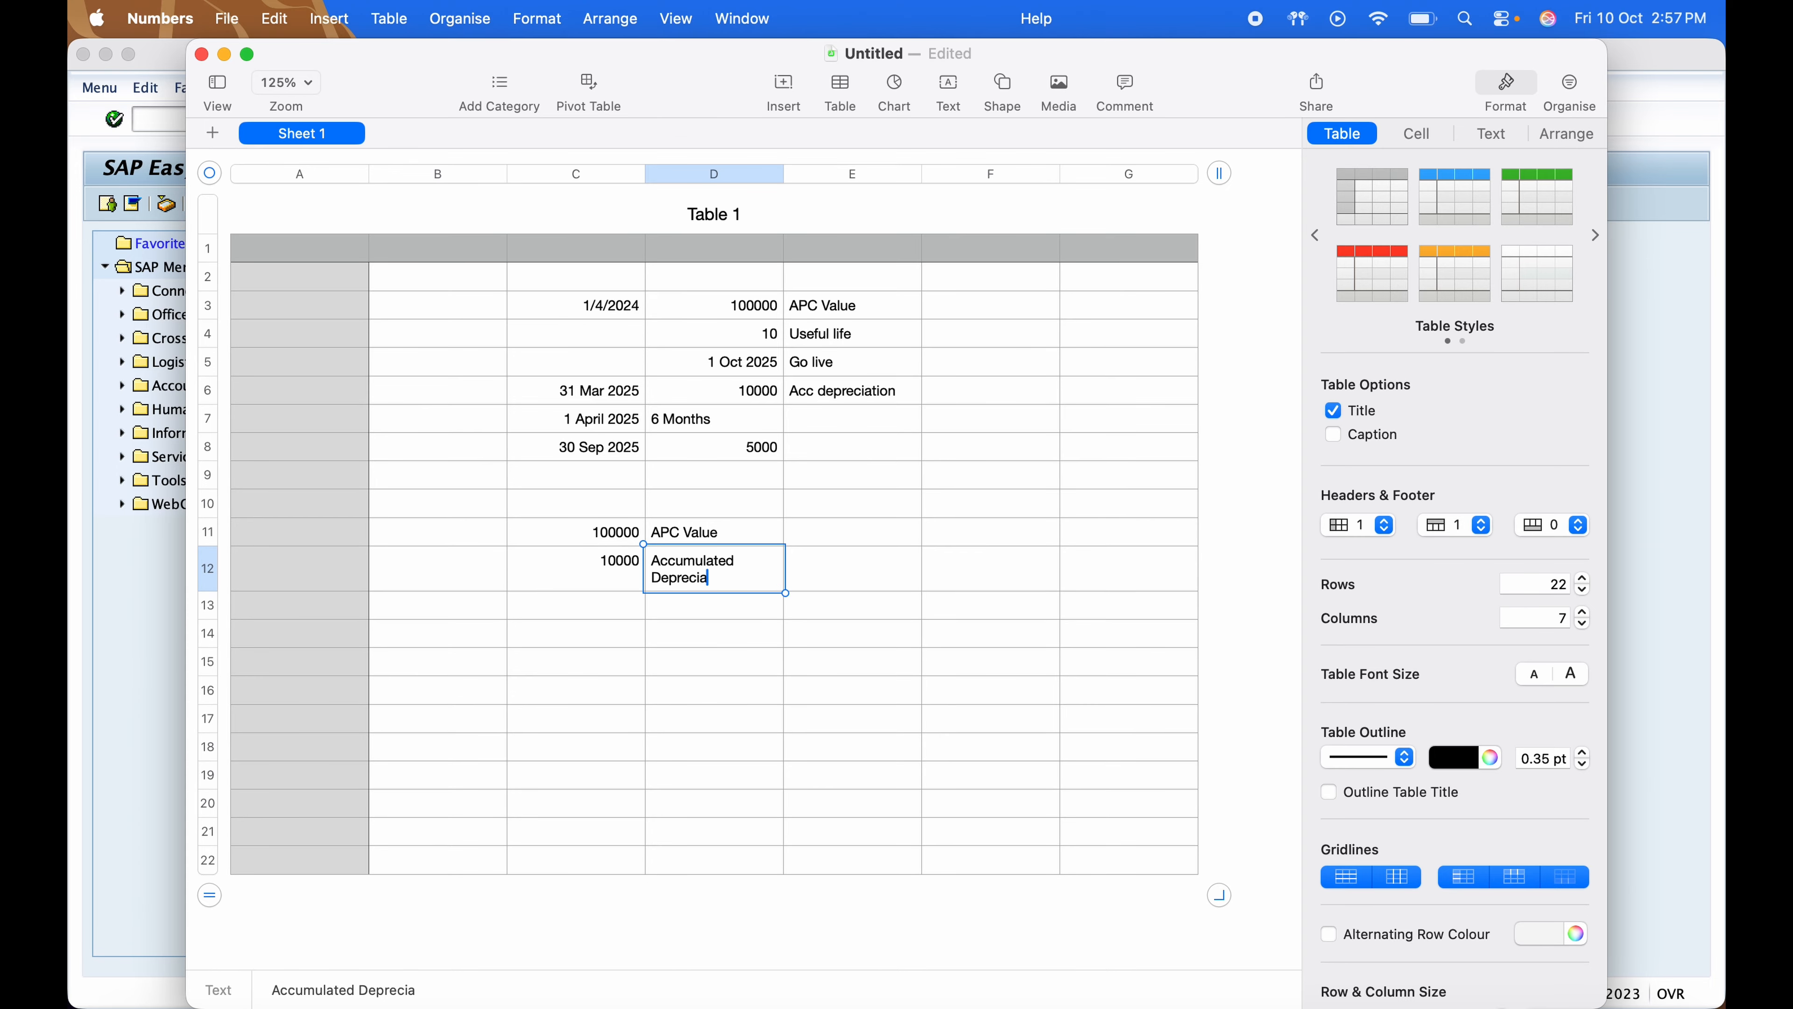
{"action": "type", "text": "tion"}
{"action": "key", "text": "Return"}
Enter 5000 in C13 and the year 2024 in E12
{"action": "key", "text": "Left"}
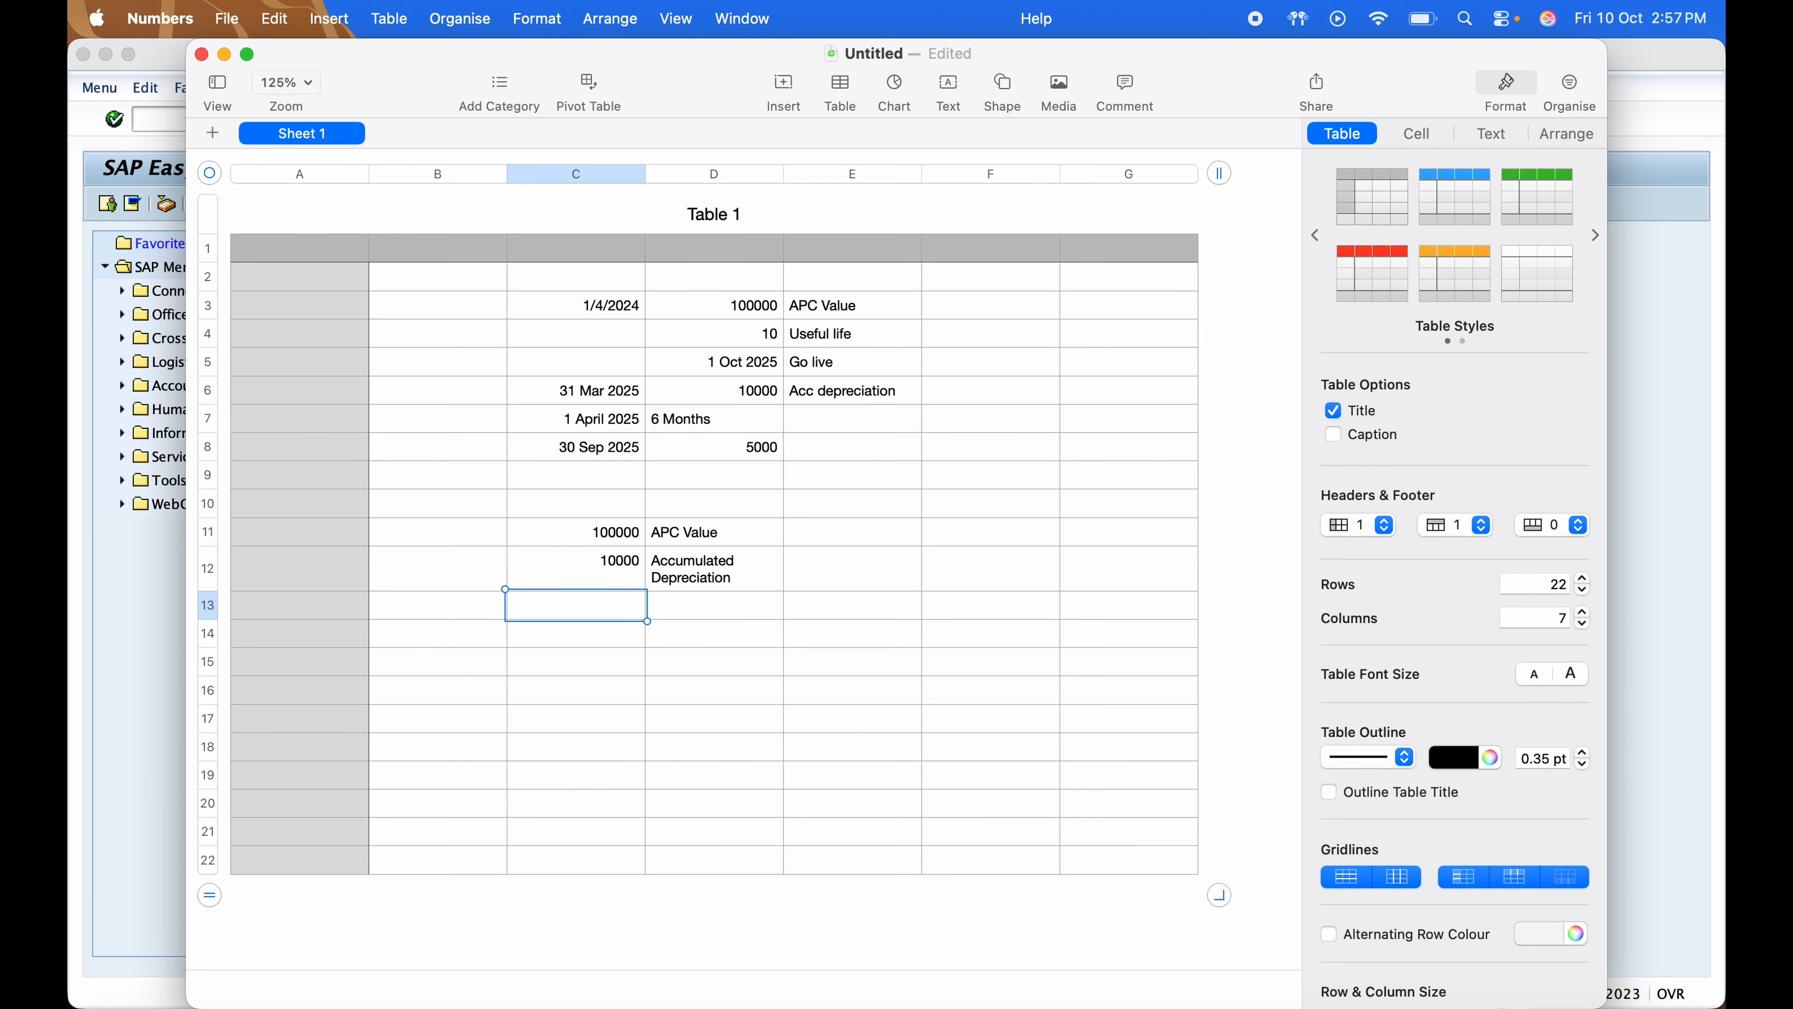
{"action": "type", "text": "5000"}
{"action": "key", "text": "Tab"}
{"action": "key", "text": "Up"}
{"action": "key", "text": "Right"}
{"action": "type", "text": "2024"}
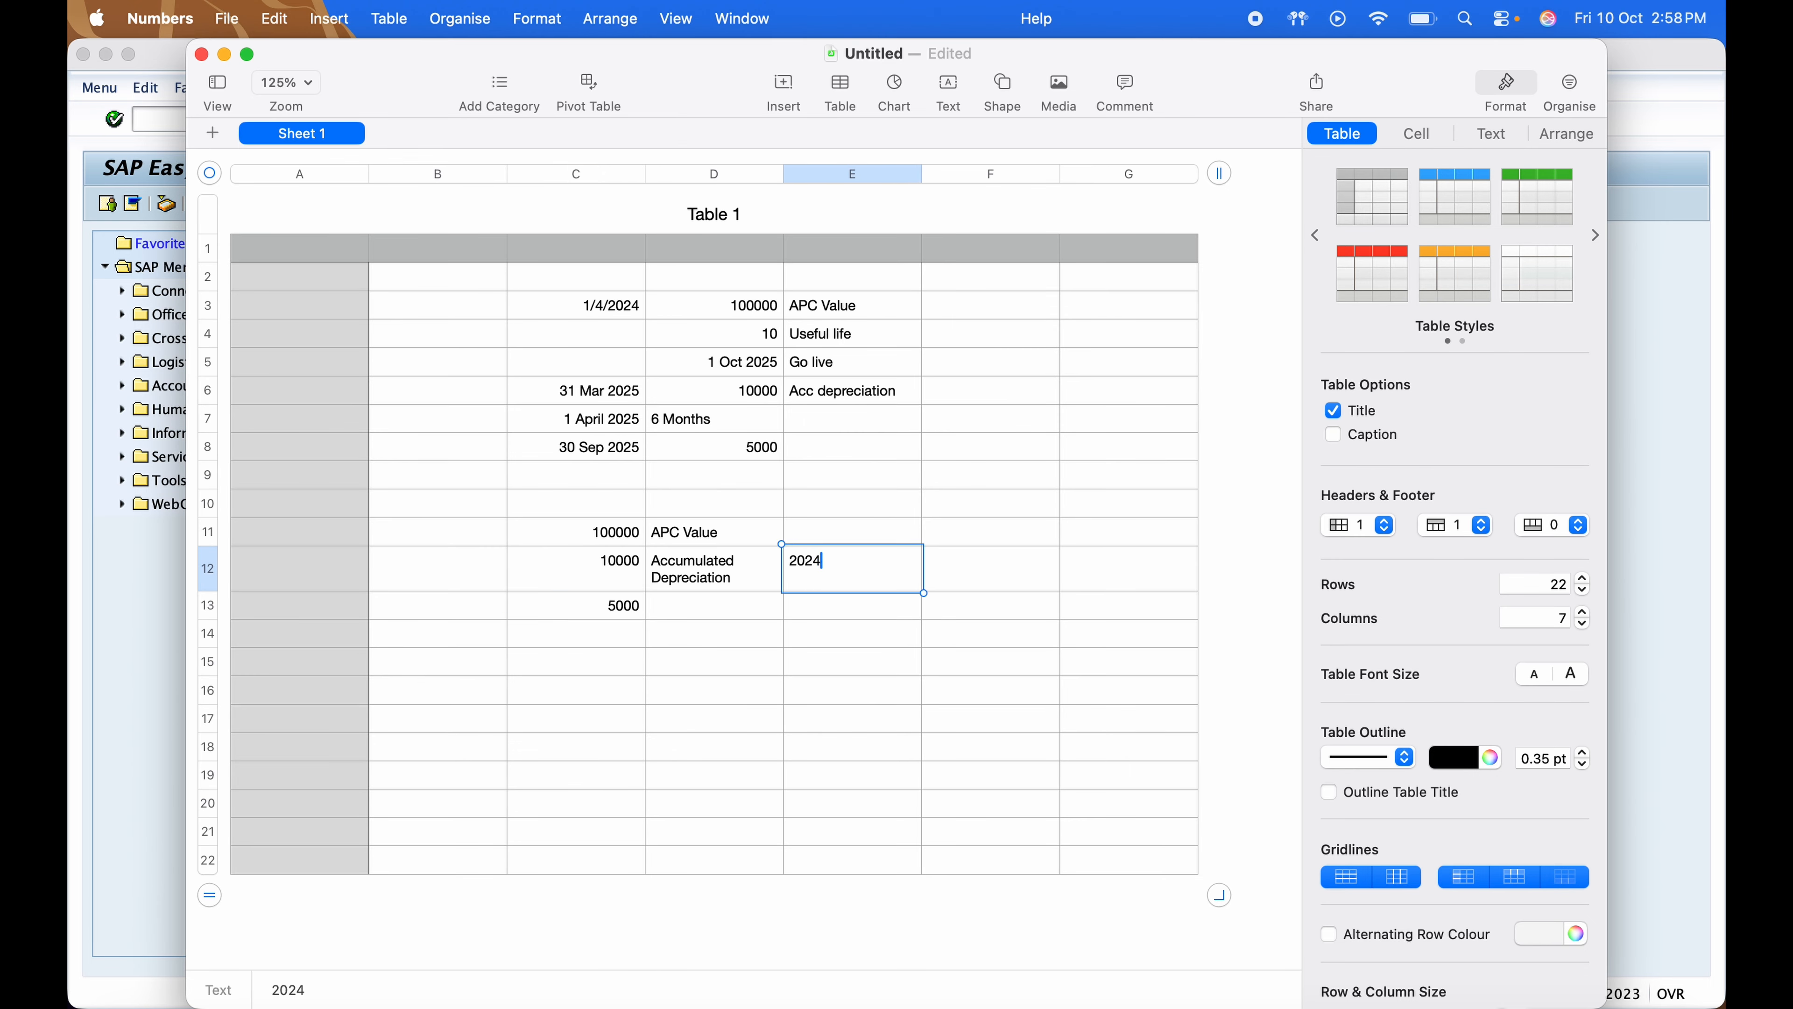
{"action": "key", "text": "Return"}
{"action": "key", "text": "Up"}
Enter the period "April-March" in F12, next to the year 2024
{"action": "key", "text": "Right"}
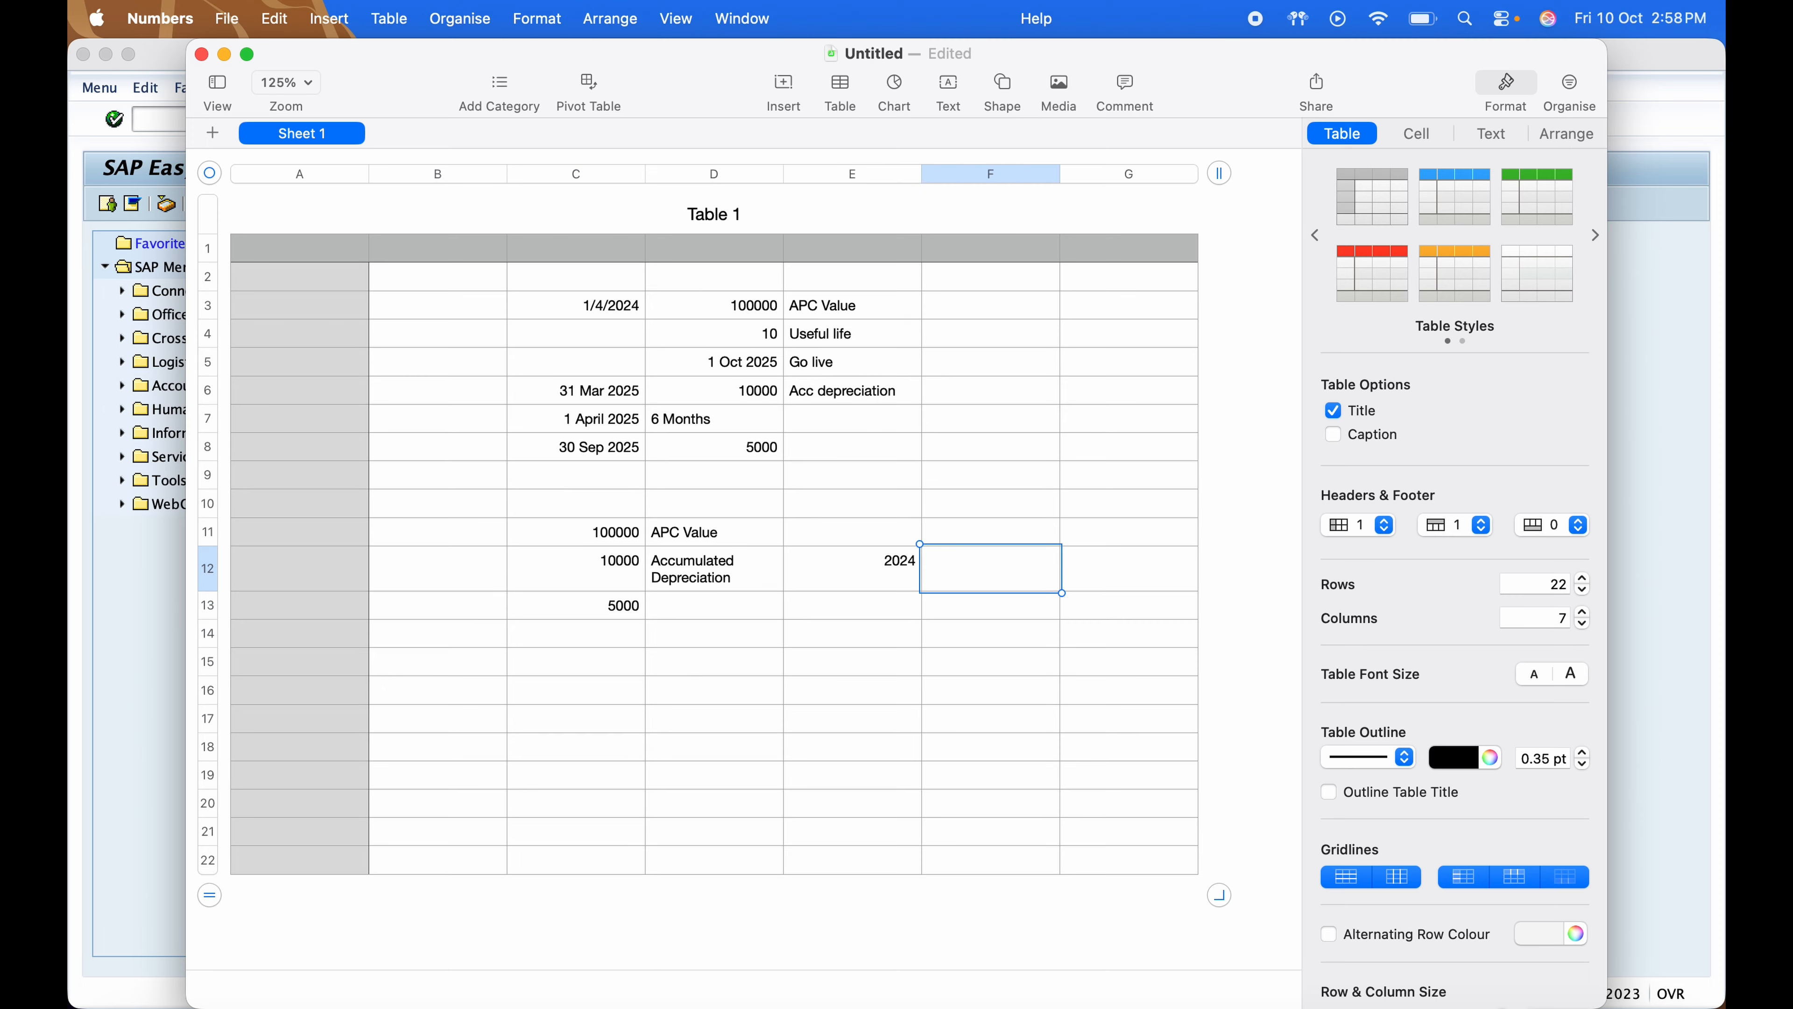
{"action": "type", "text": "AP4-March"}
{"action": "key", "text": "Return"}
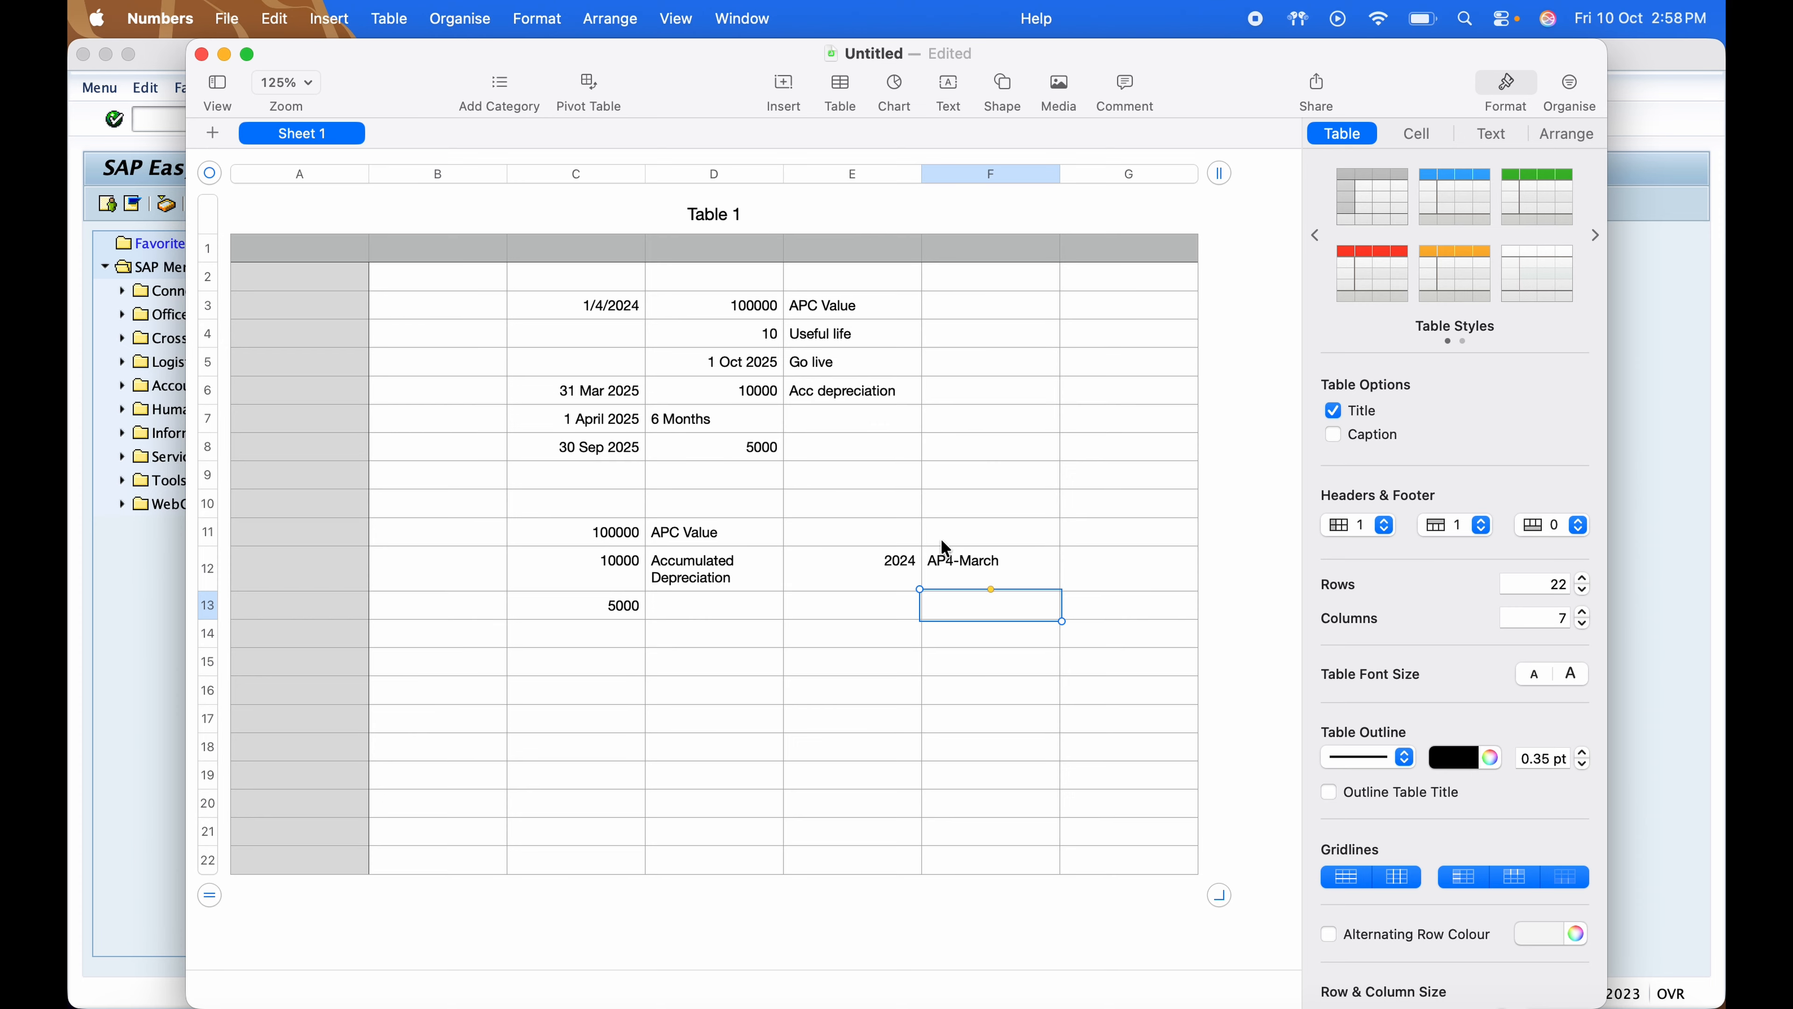
{"action": "double_click", "coordinate": [946, 558]}
{"action": "key", "text": "BackSpace"}
{"action": "type", "text": "r"}
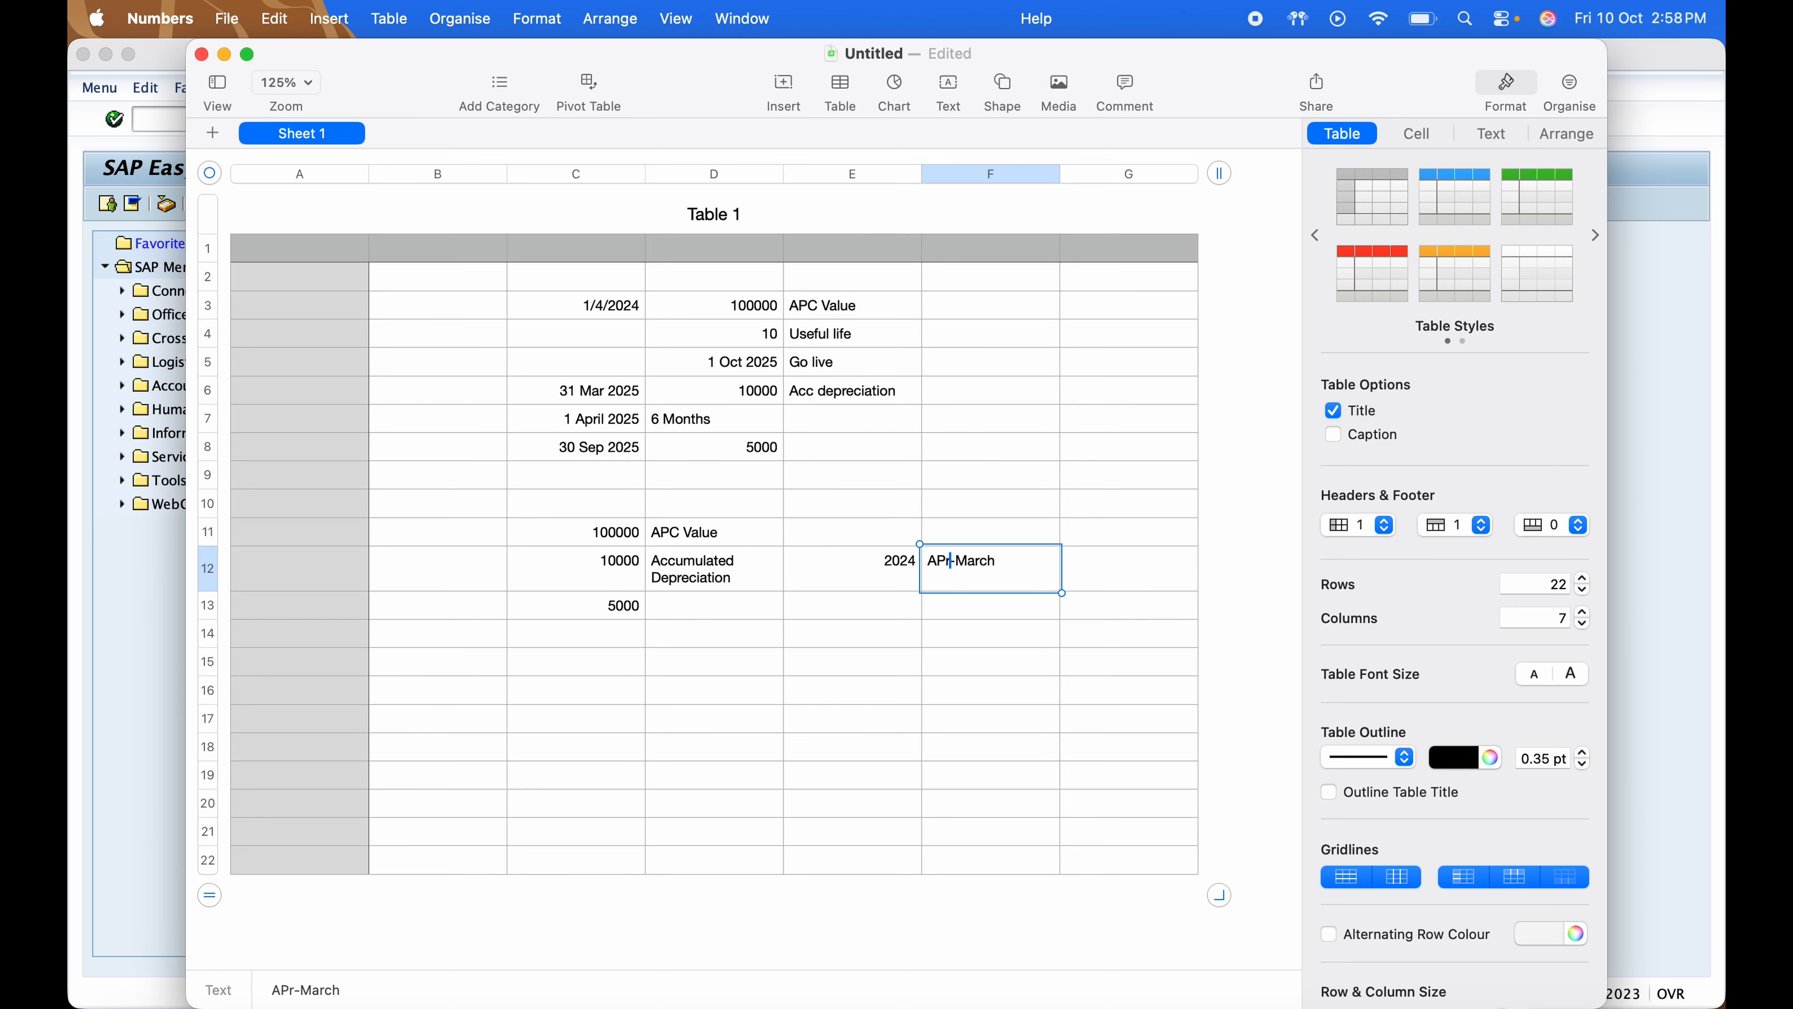
{"action": "key", "text": "BackSpace"}
{"action": "key", "text": "BackSpace"}
{"action": "type", "text": "pril"}
{"action": "key", "text": "Return"}
Enter the year 2025 in E13 and place "April" in F13
{"action": "key", "text": "Left"}
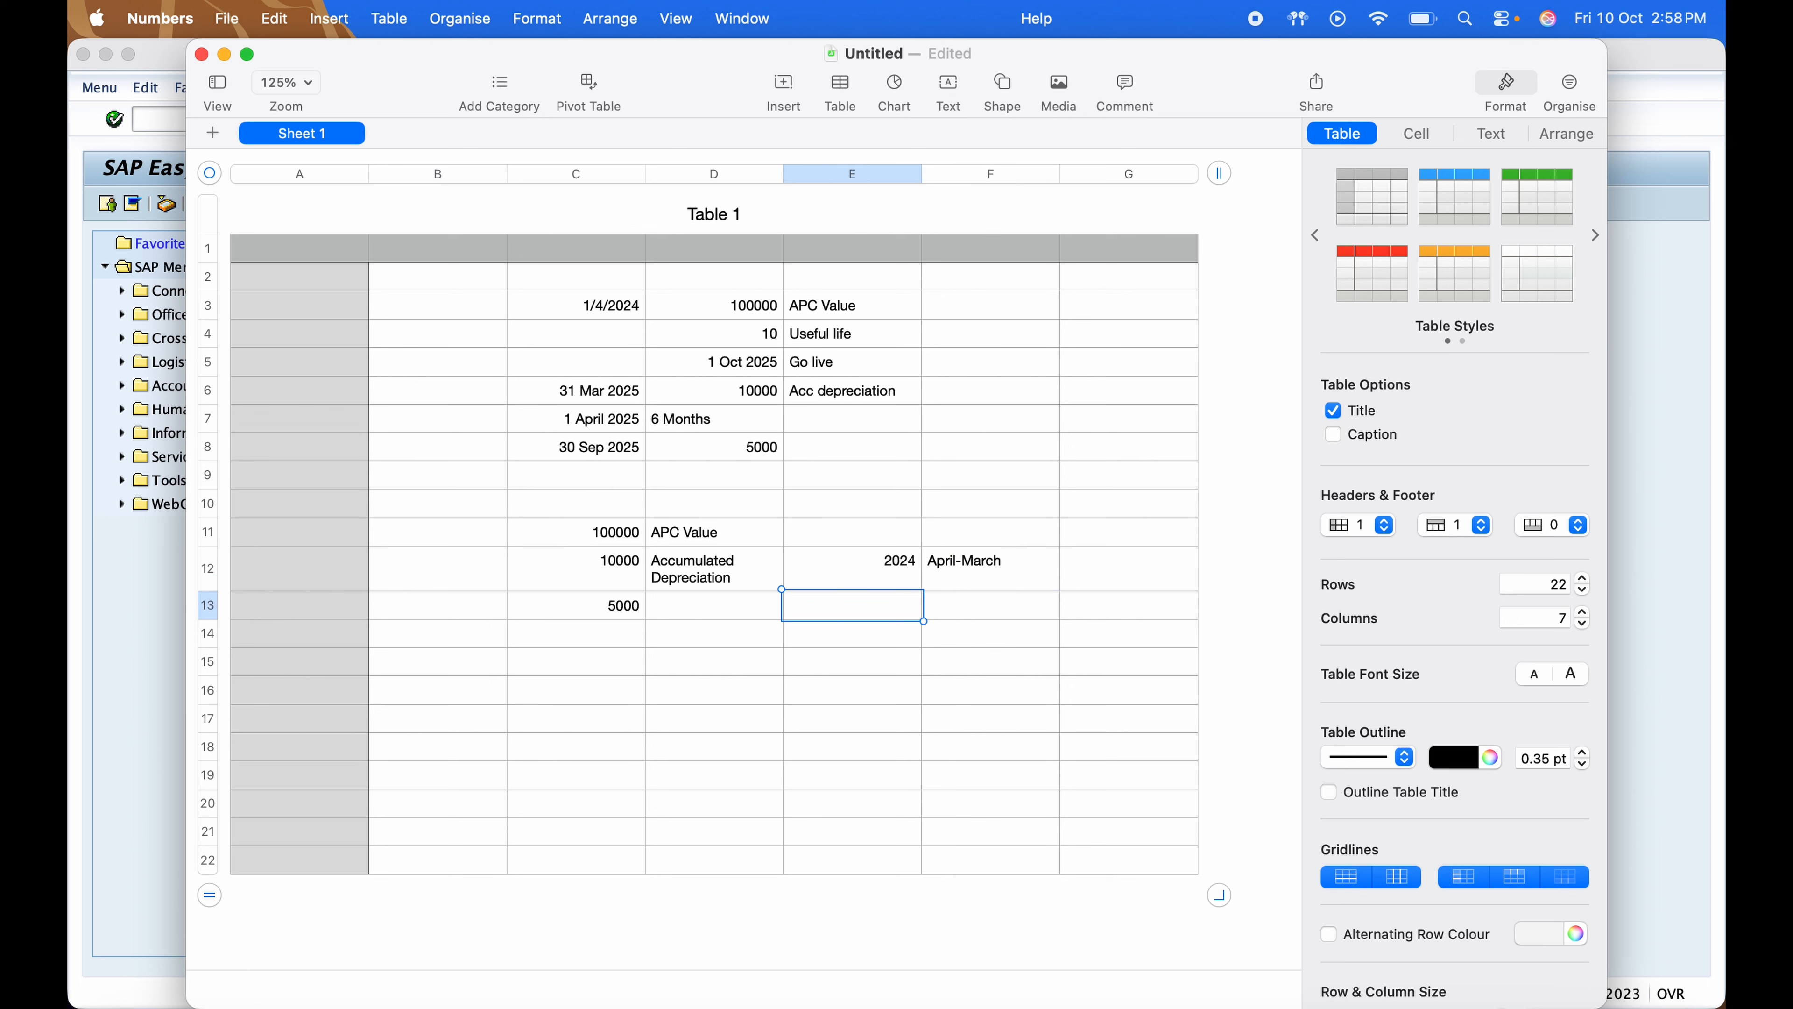
{"action": "type", "text": "April"}
{"action": "key", "text": "super+Return"}
{"action": "key", "text": "super+x"}
{"action": "key", "text": "Right"}
{"action": "key", "text": "super+v"}
{"action": "key", "text": "Left"}
{"action": "type", "text": "2025"}
{"action": "key", "text": "Return"}
Change the period text in F13 to "April-September"
{"action": "left_click", "coordinate": [990, 605]}
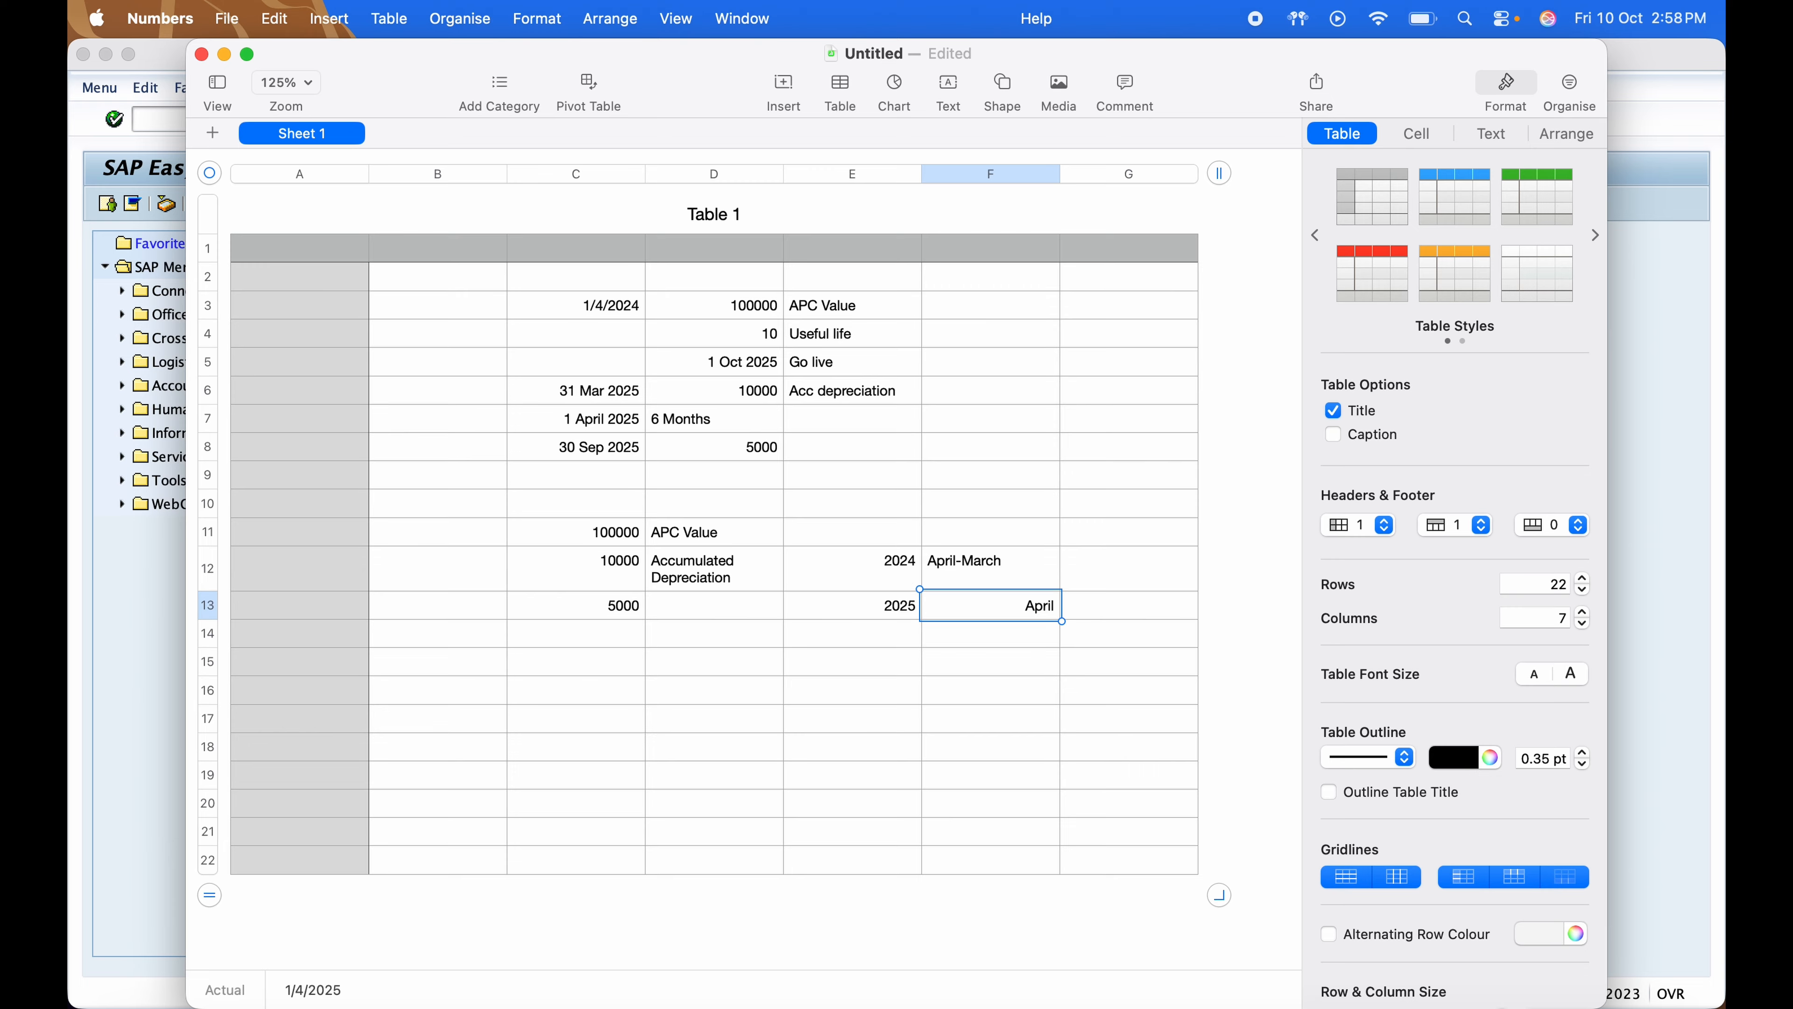
{"action": "double_click", "coordinate": [1050, 607]}
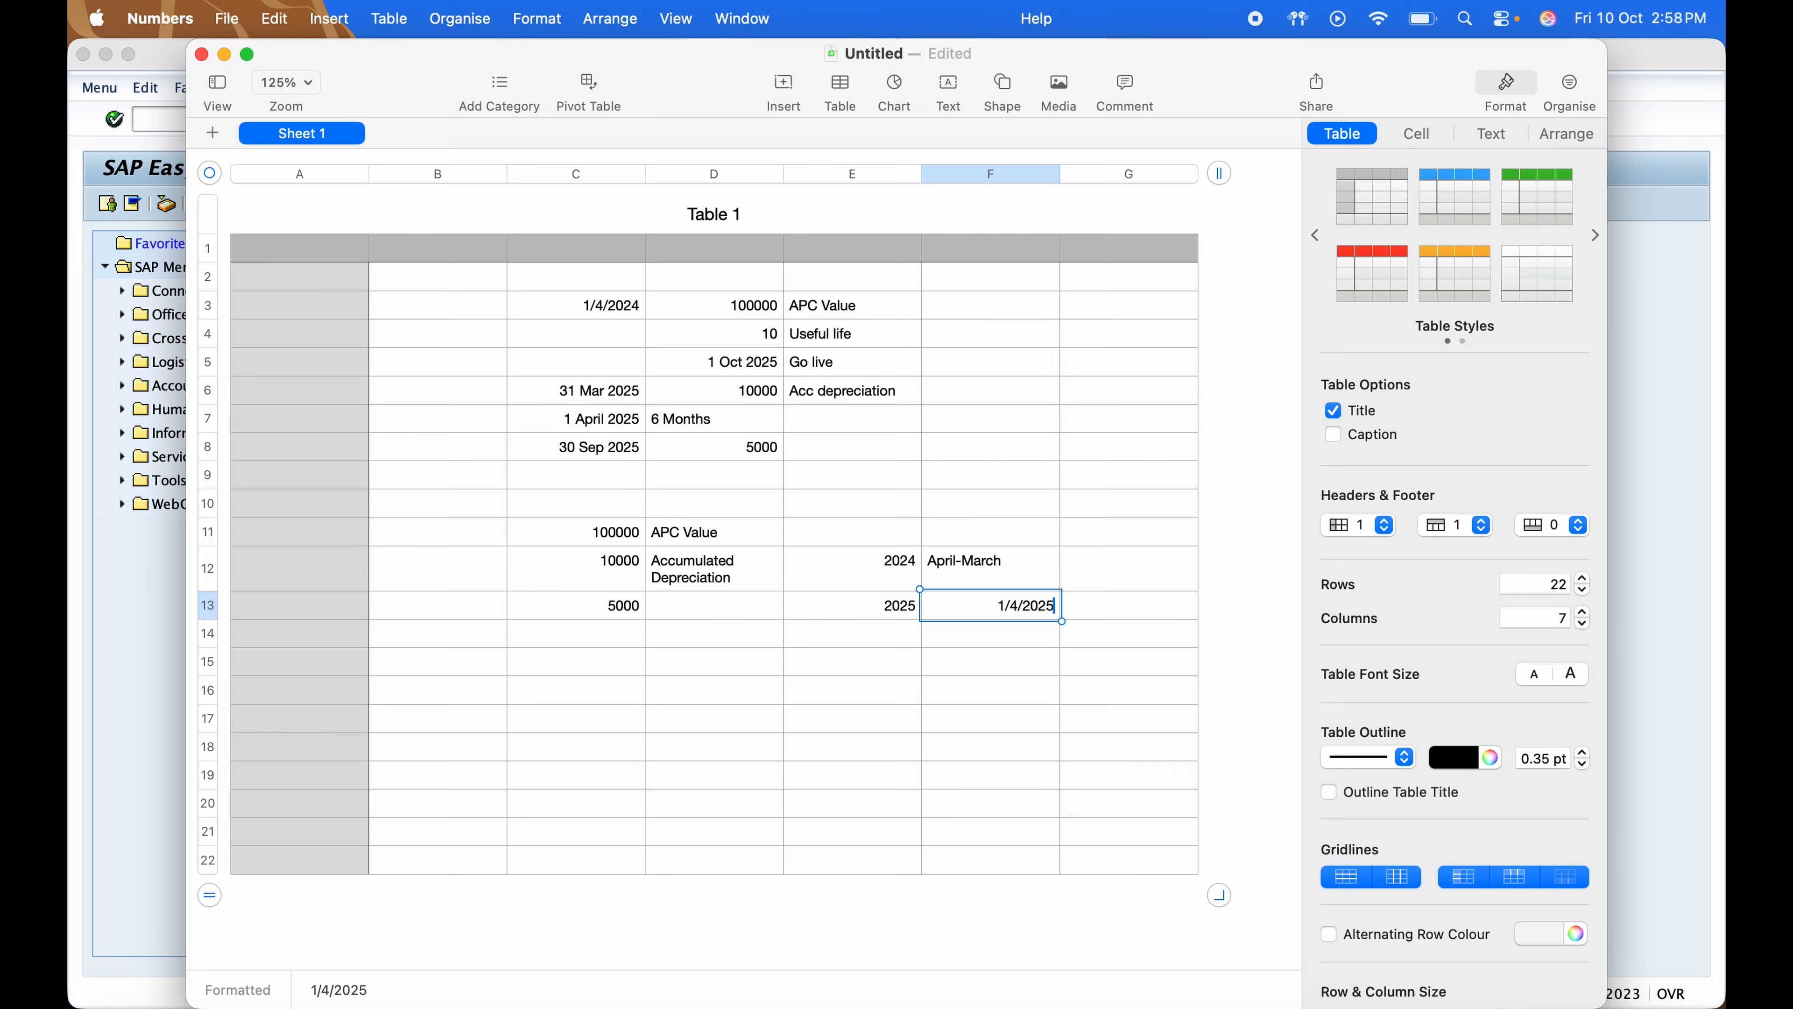
{"action": "type", "text": "-sEP"}
{"action": "key", "text": "BackSpace"}
{"action": "key", "text": "BackSpace"}
{"action": "key", "text": "BackSpace"}
{"action": "type", "text": "September"}
{"action": "key", "text": "Return"}
{"action": "left_click", "coordinate": [1012, 615]}
{"action": "left_click", "coordinate": [1008, 606]}
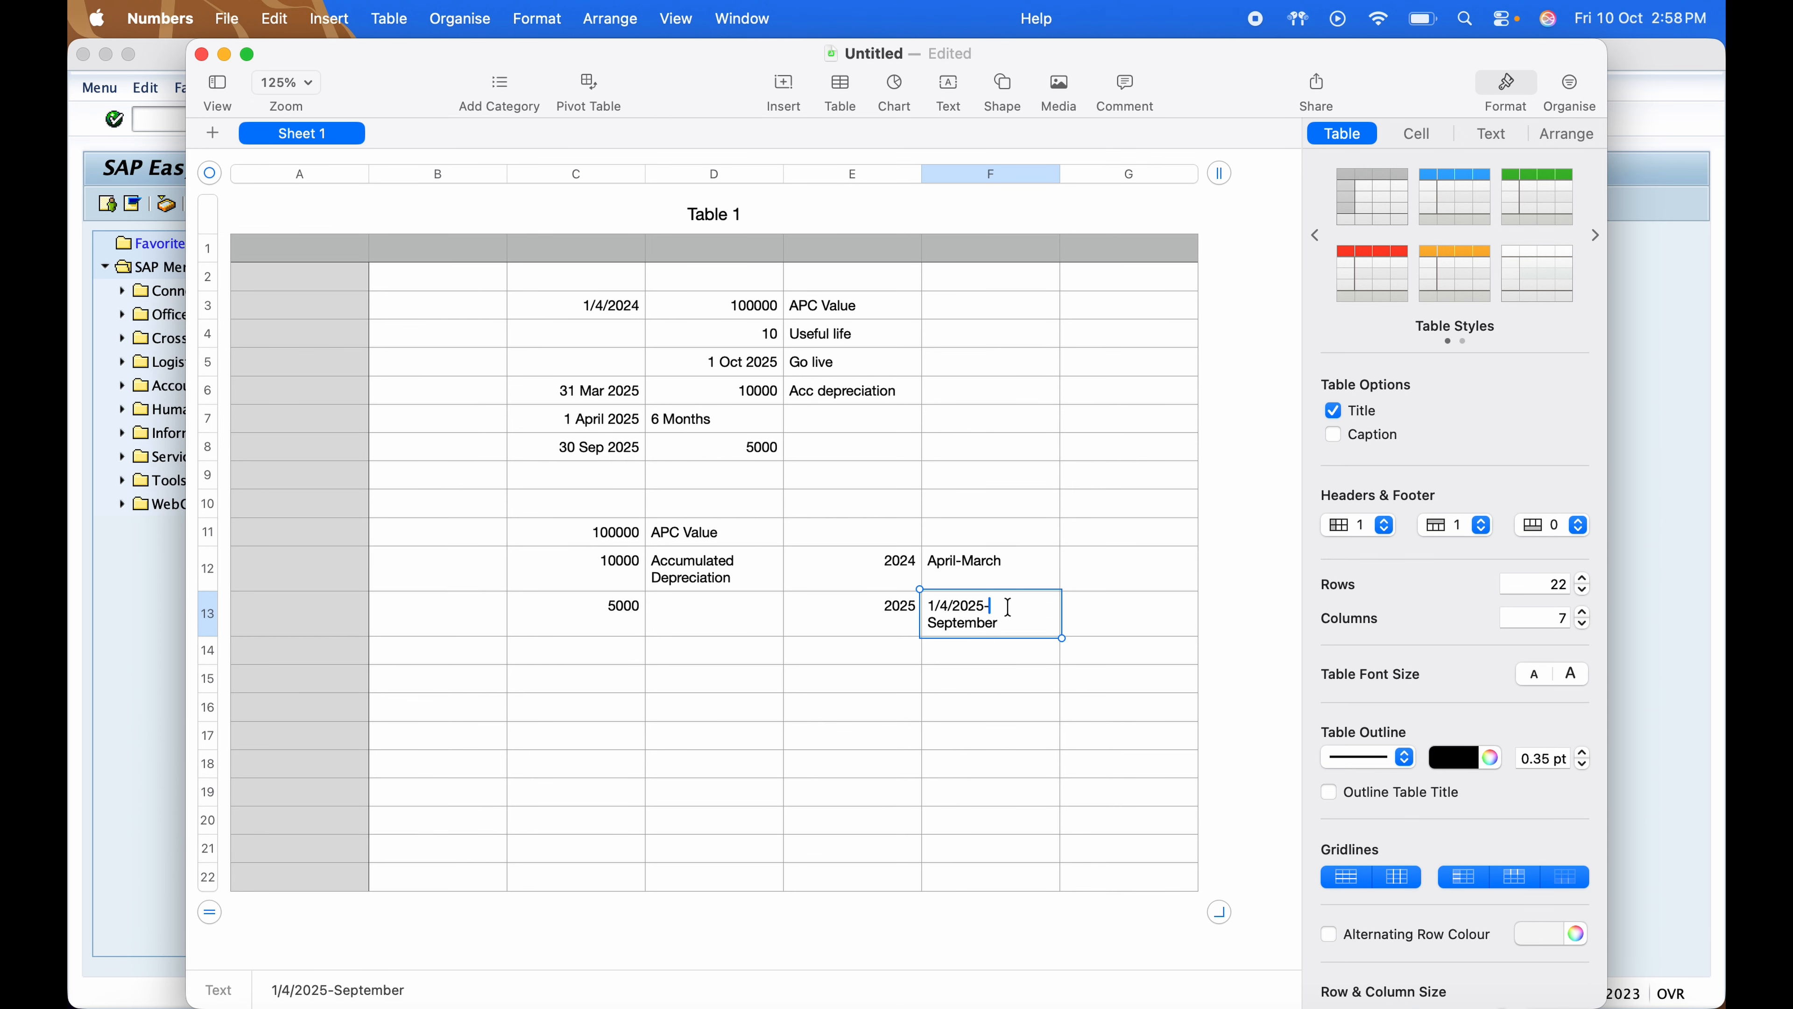
{"action": "key", "text": "BackSpace"}
{"action": "key", "text": "BackSpace"}
{"action": "key", "text": "BackSpace"}
{"action": "key", "text": "BackSpace"}
{"action": "key", "text": "BackSpace"}
{"action": "key", "text": "BackSpace"}
{"action": "key", "text": "BackSpace"}
{"action": "key", "text": "BackSpace"}
{"action": "key", "text": "BackSpace"}
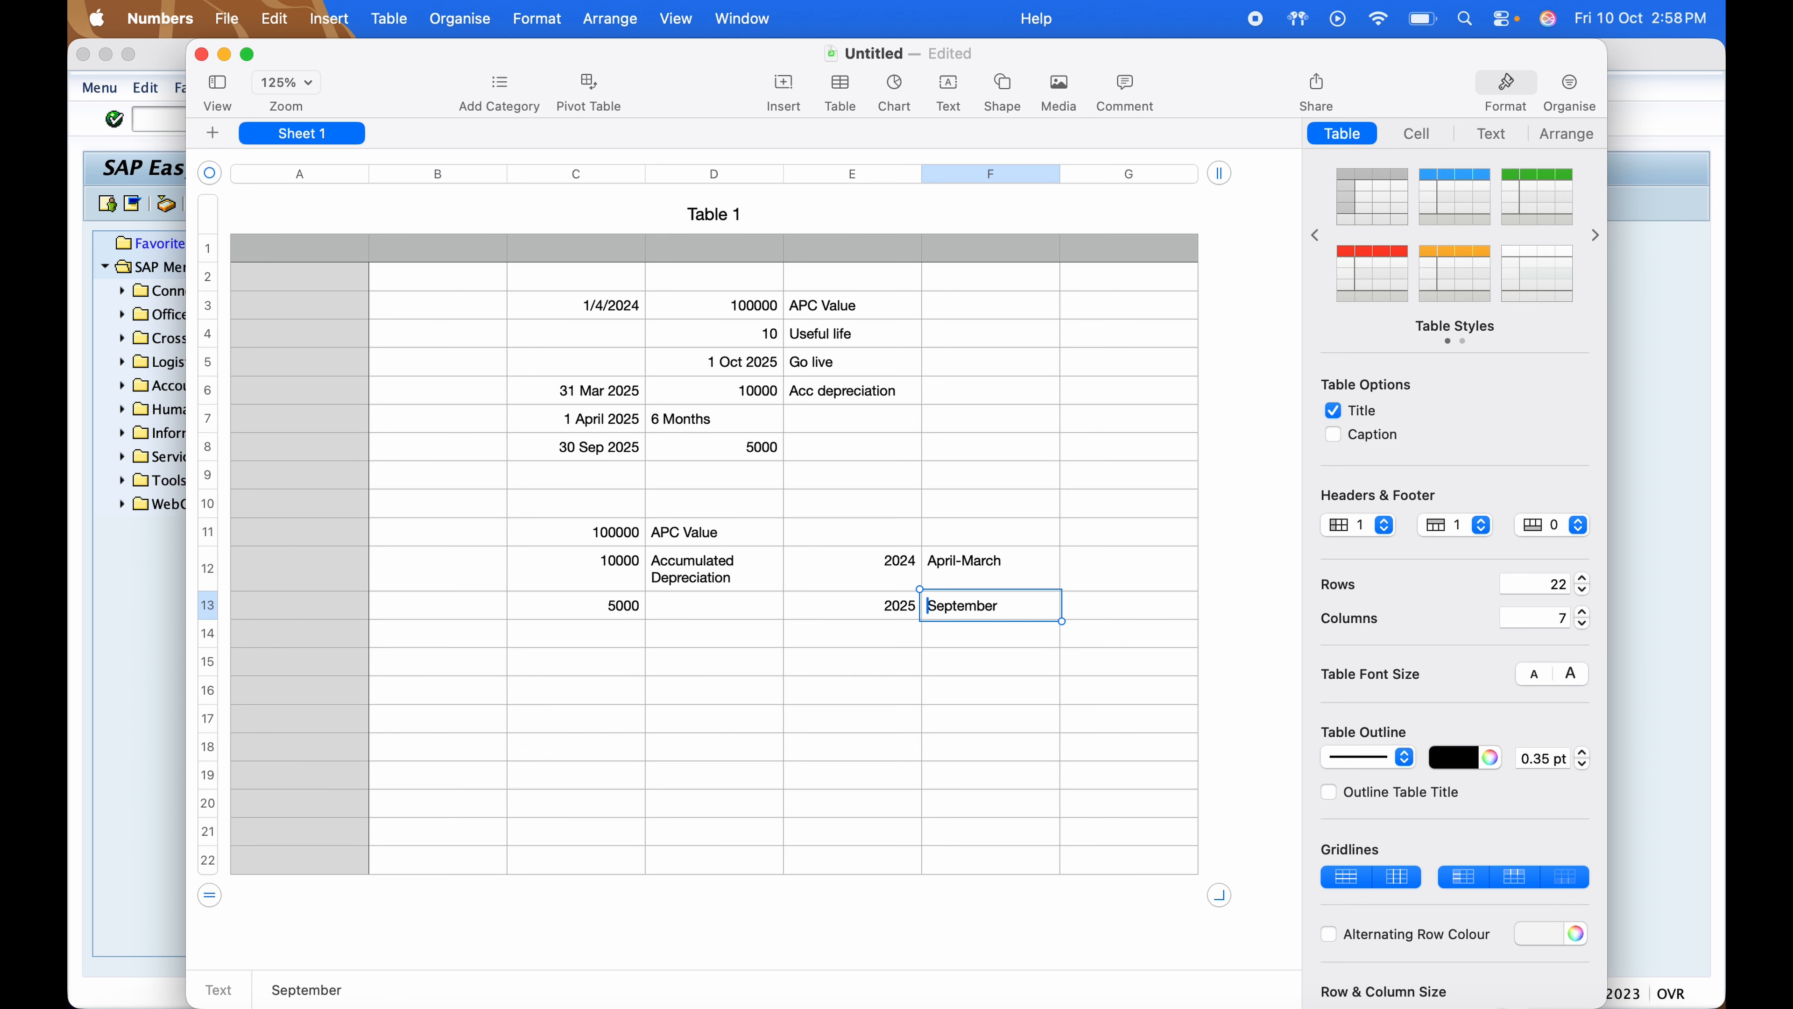
{"action": "type", "text": "April-"}
{"action": "key", "text": "Return"}
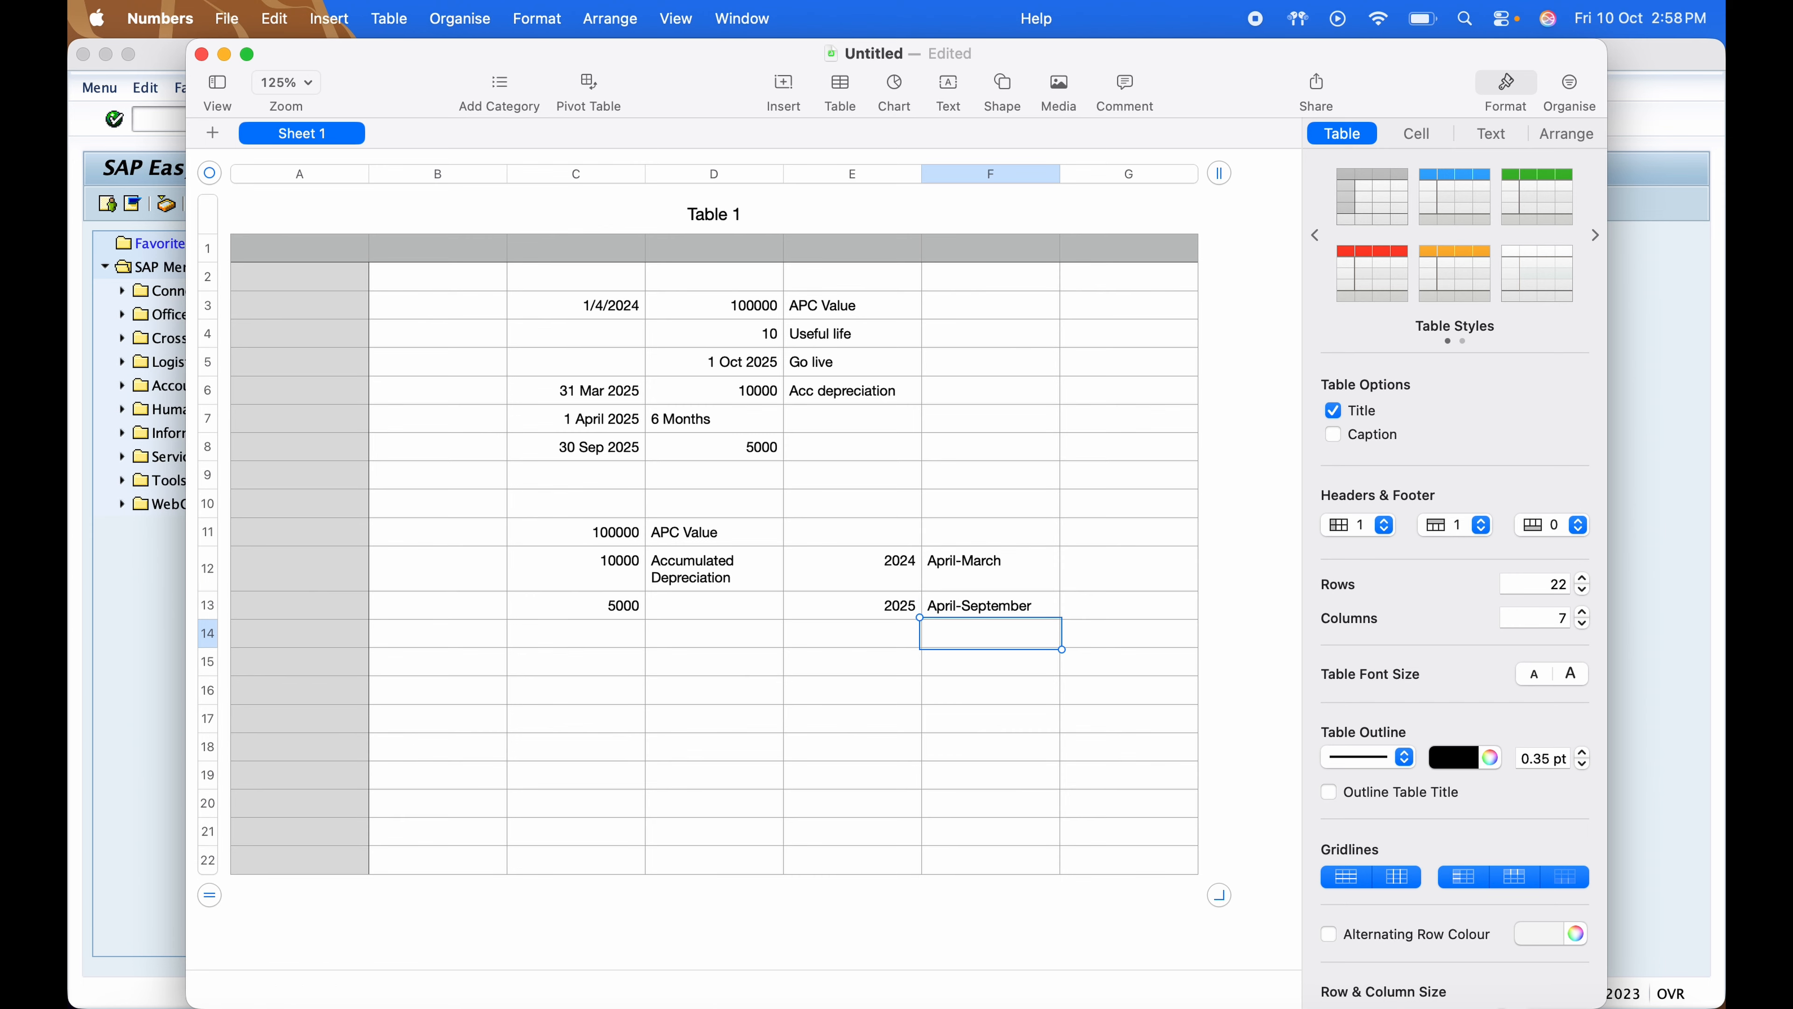
Calculate the opening net book value in B14 by subtracting C12 from C11
{"action": "left_click", "coordinate": [633, 646]}
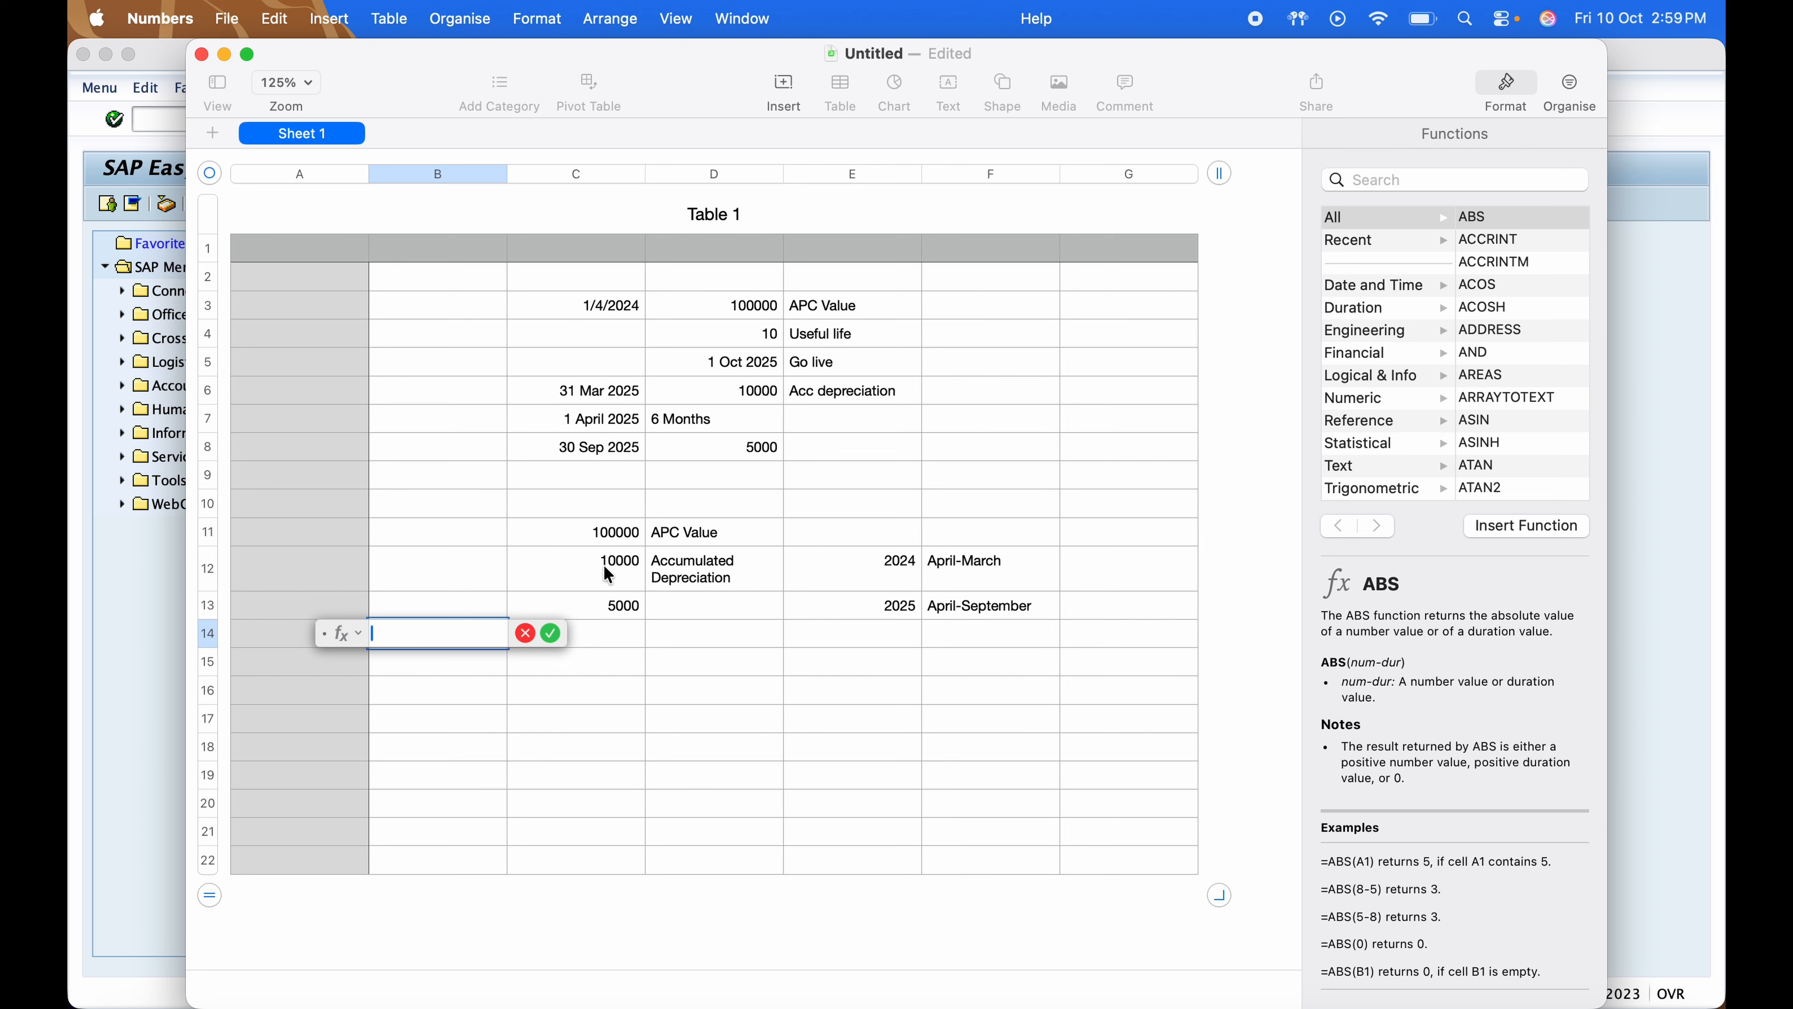
{"action": "left_click", "coordinate": [613, 539]}
{"action": "type", "text": "-"}
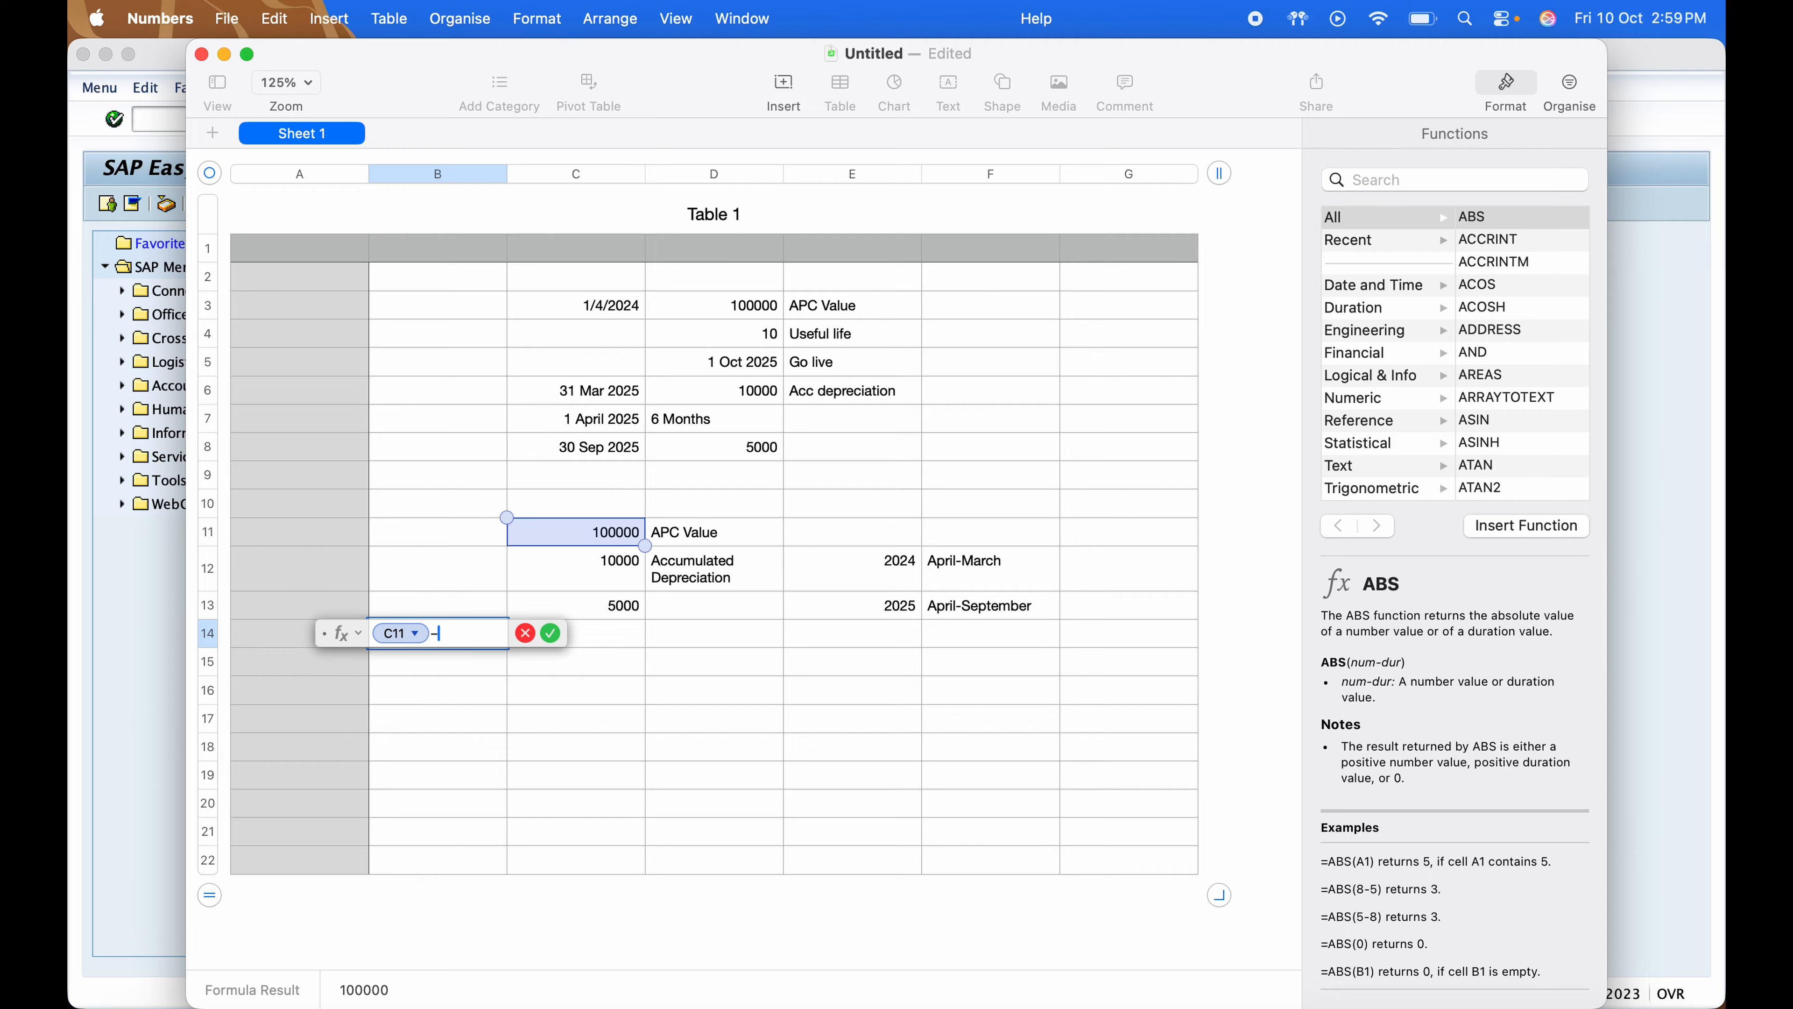
{"action": "left_click", "coordinate": [611, 584]}
{"action": "key", "text": "Return"}
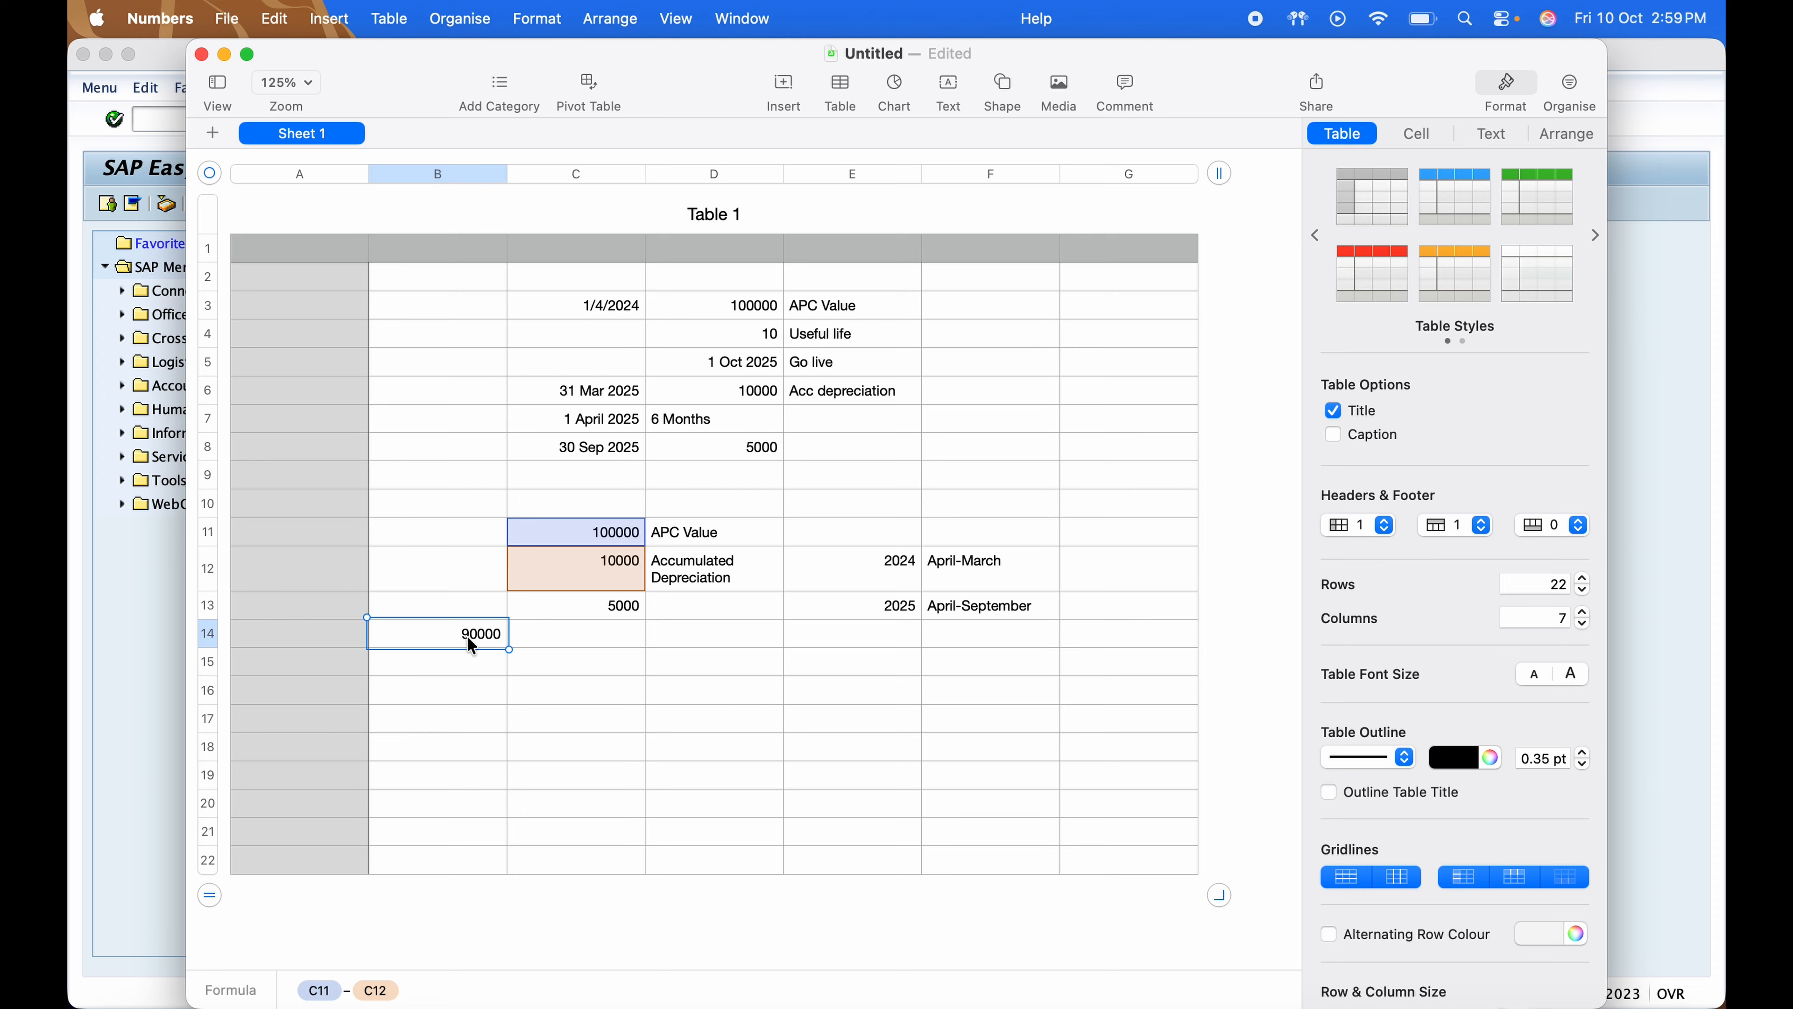
{"action": "key", "text": "Escape"}
Copy the amount from C13 into C14, next to the result in B14
{"action": "left_click", "coordinate": [625, 615]}
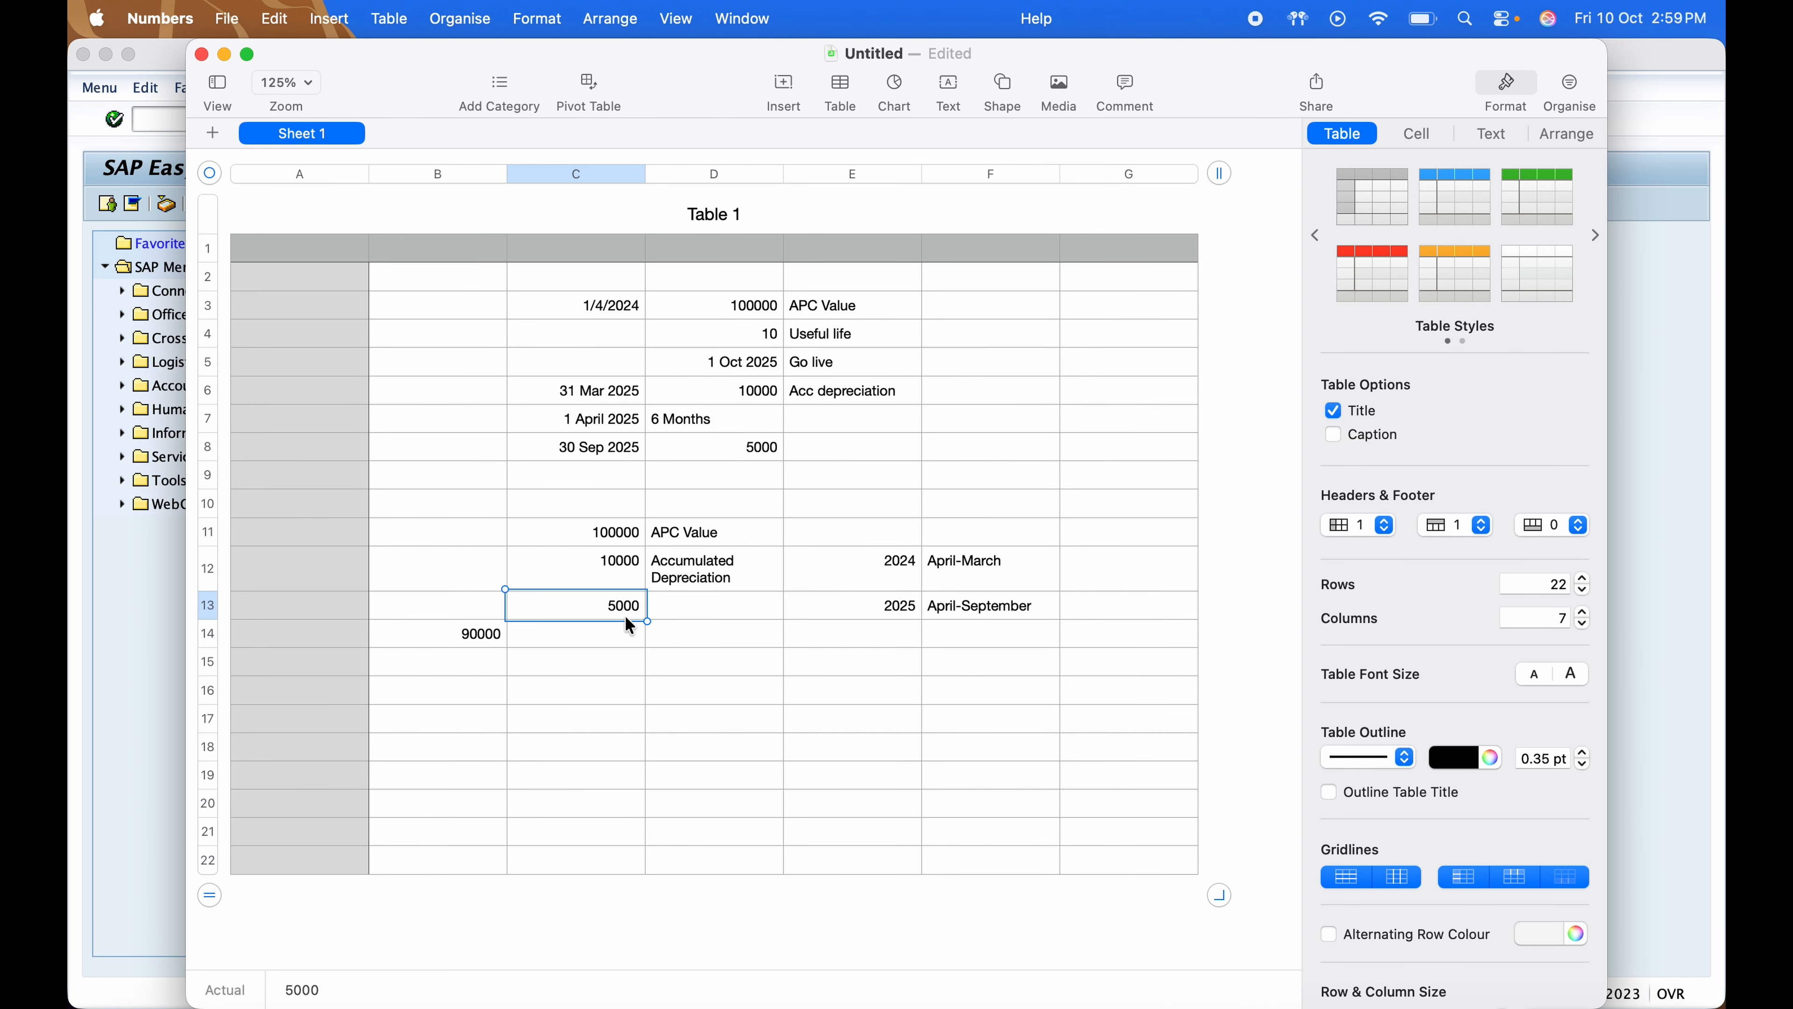
{"action": "key", "text": "Down"}
{"action": "key", "text": "super+v"}
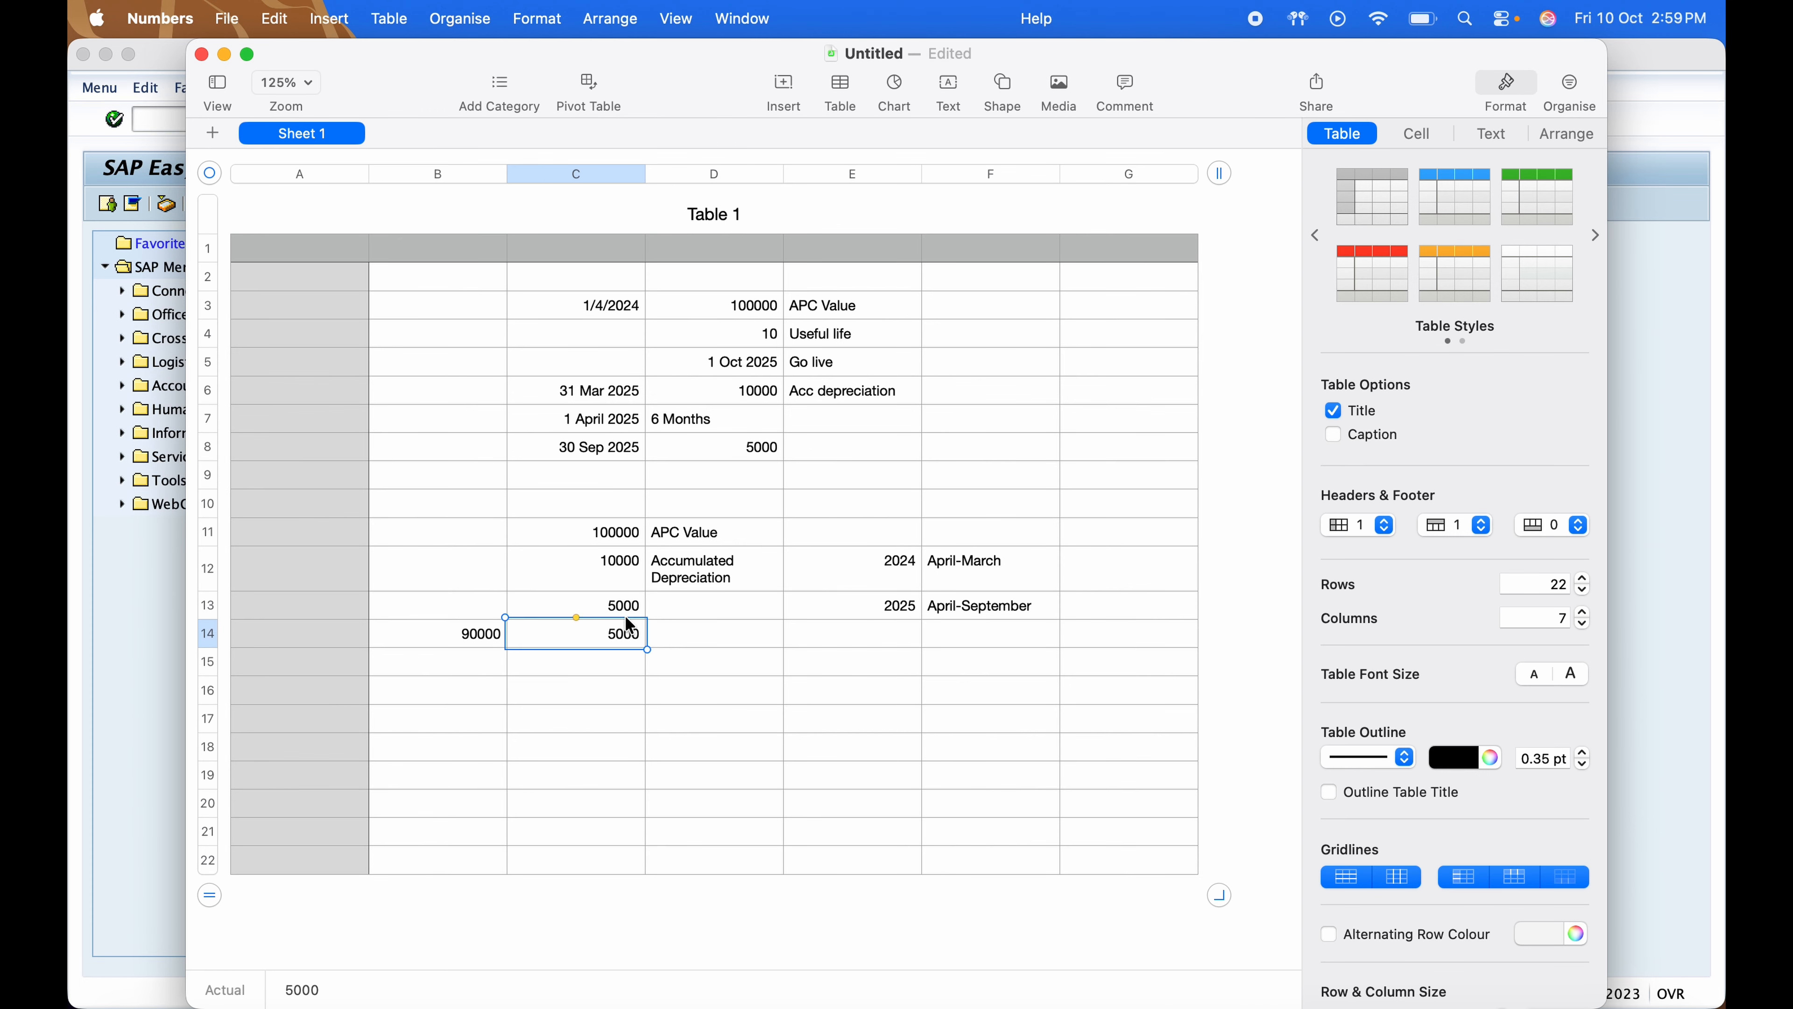
{"action": "key", "text": "Tab"}
{"action": "left_click", "coordinate": [595, 643]}
Switch to SAP GUI and open transaction FAA_CMP for the Asset Accounting company code settings
{"action": "left_click", "coordinate": [123, 596]}
{"action": "left_click", "coordinate": [206, 124]}
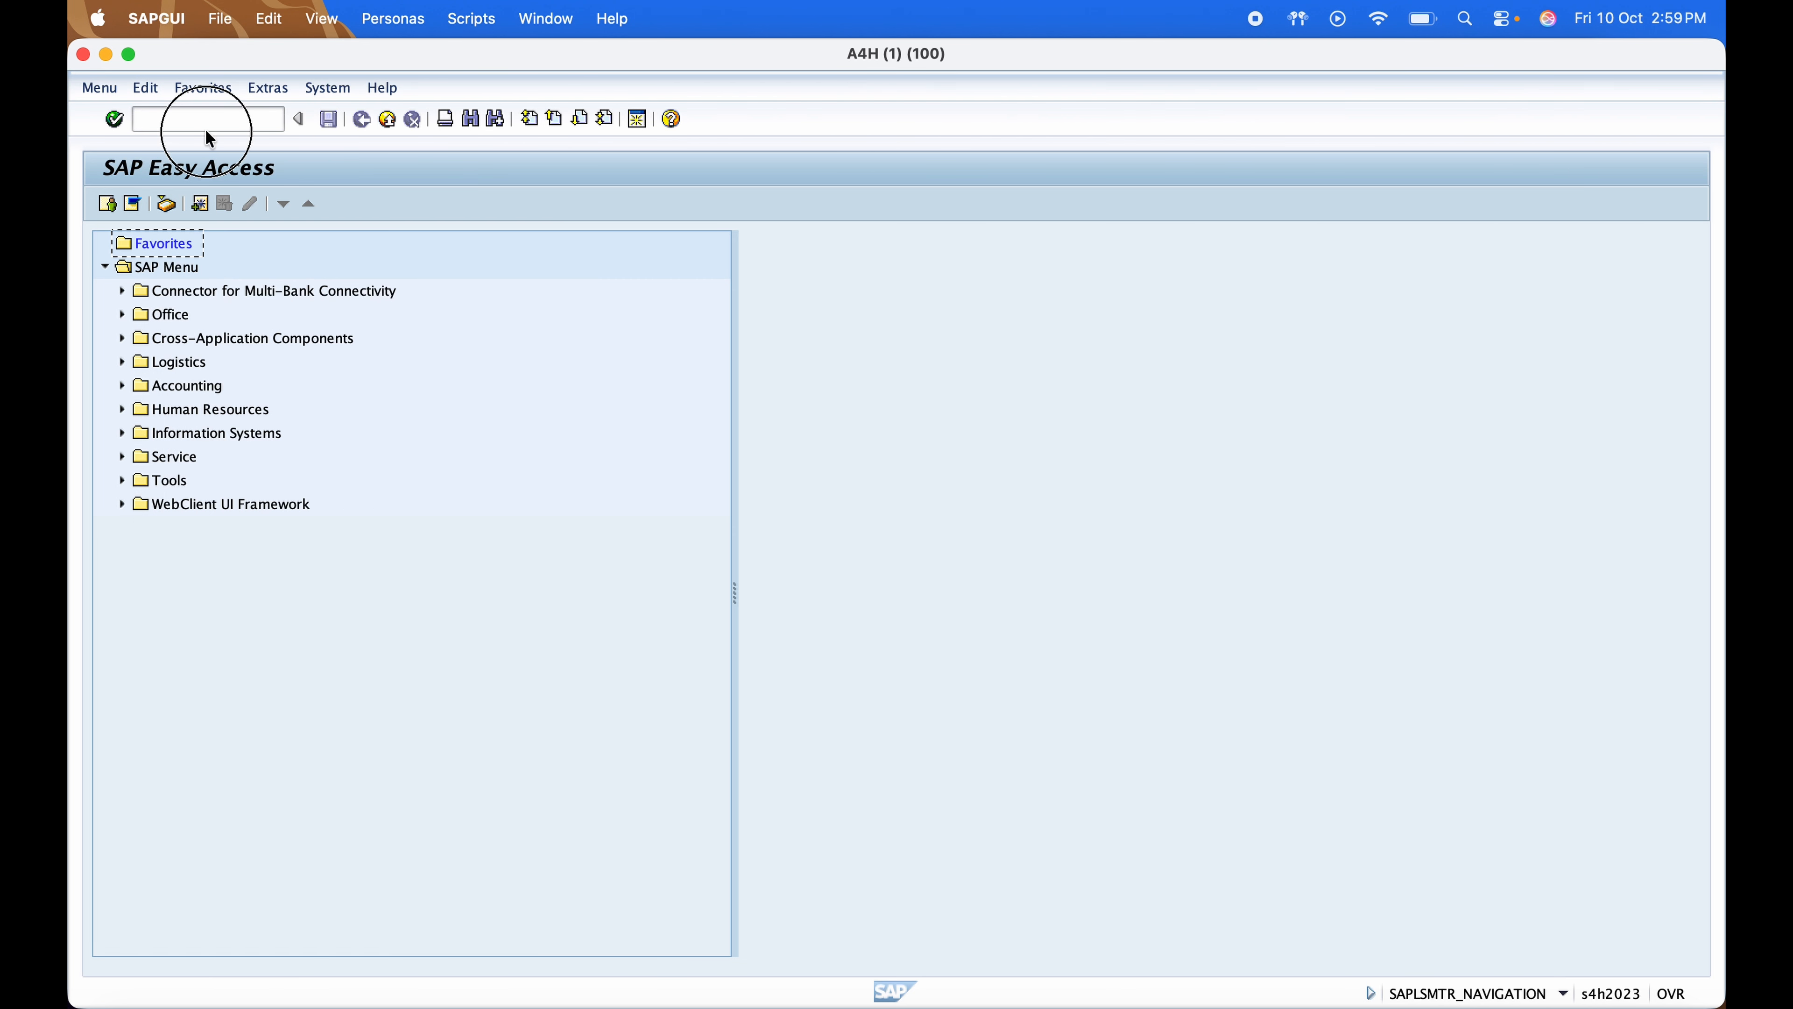
{"action": "type", "text": "faa"}
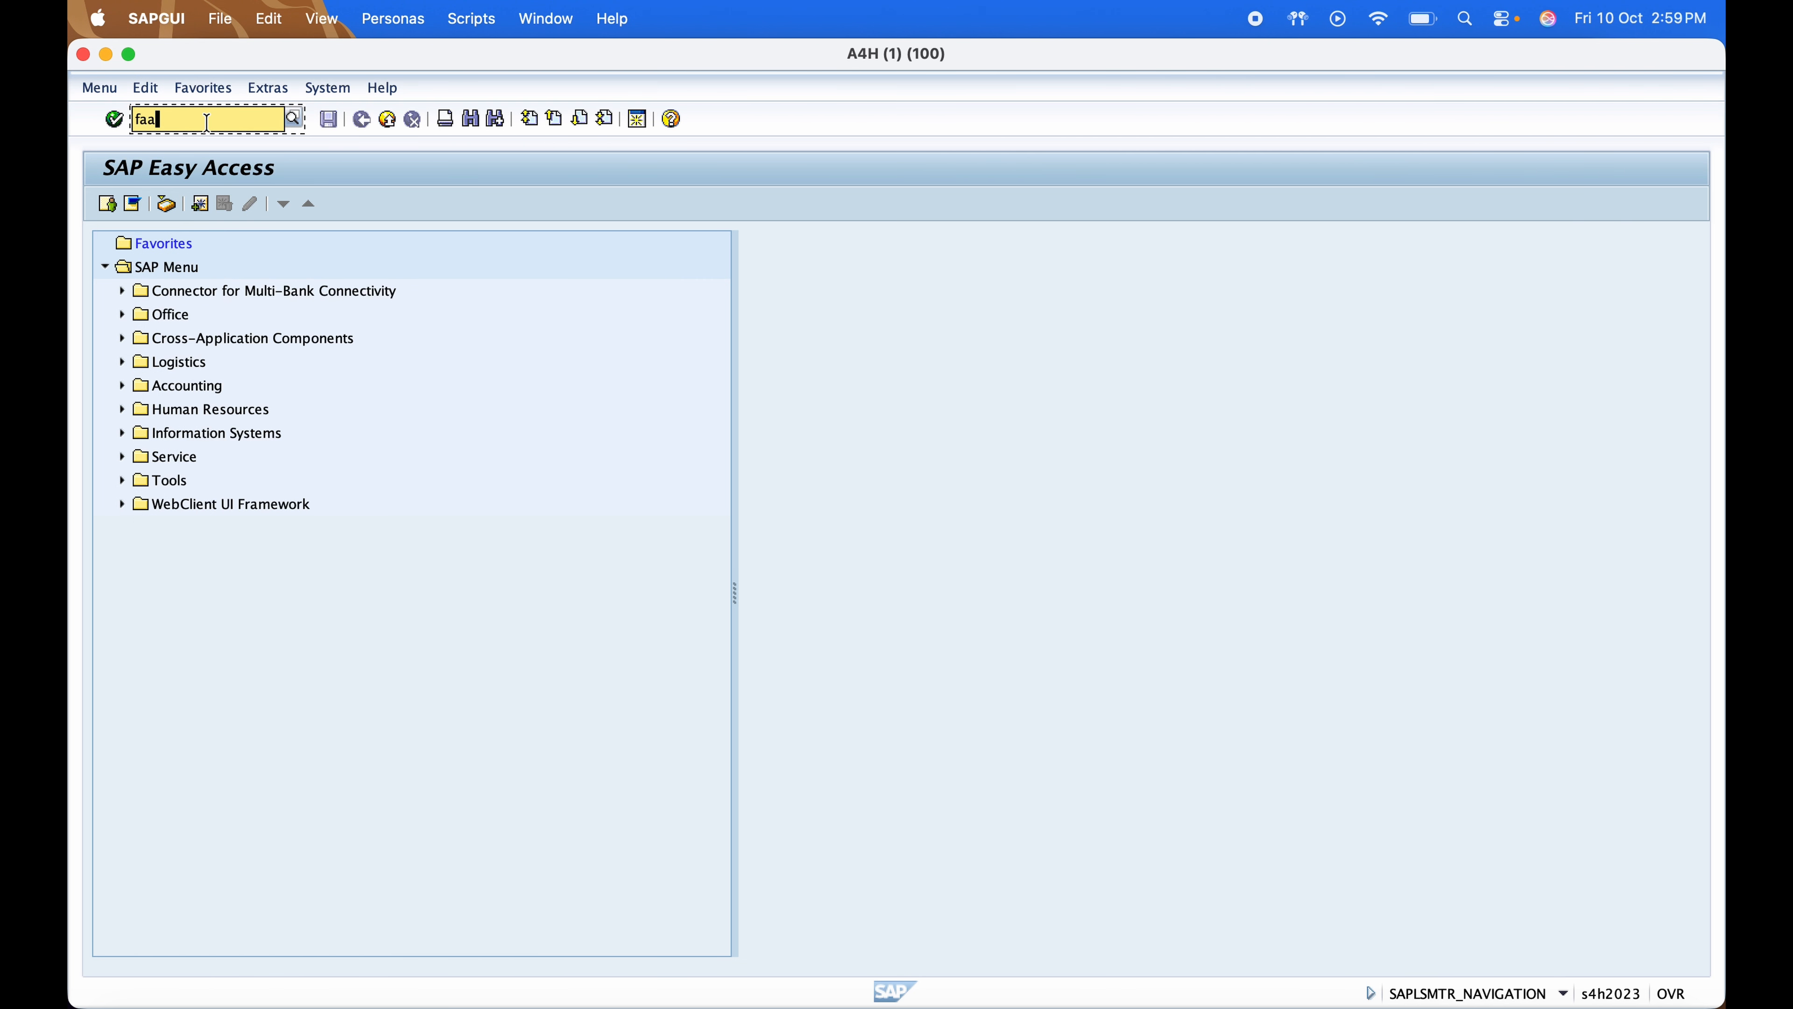
{"action": "type", "text": "_cmp"}
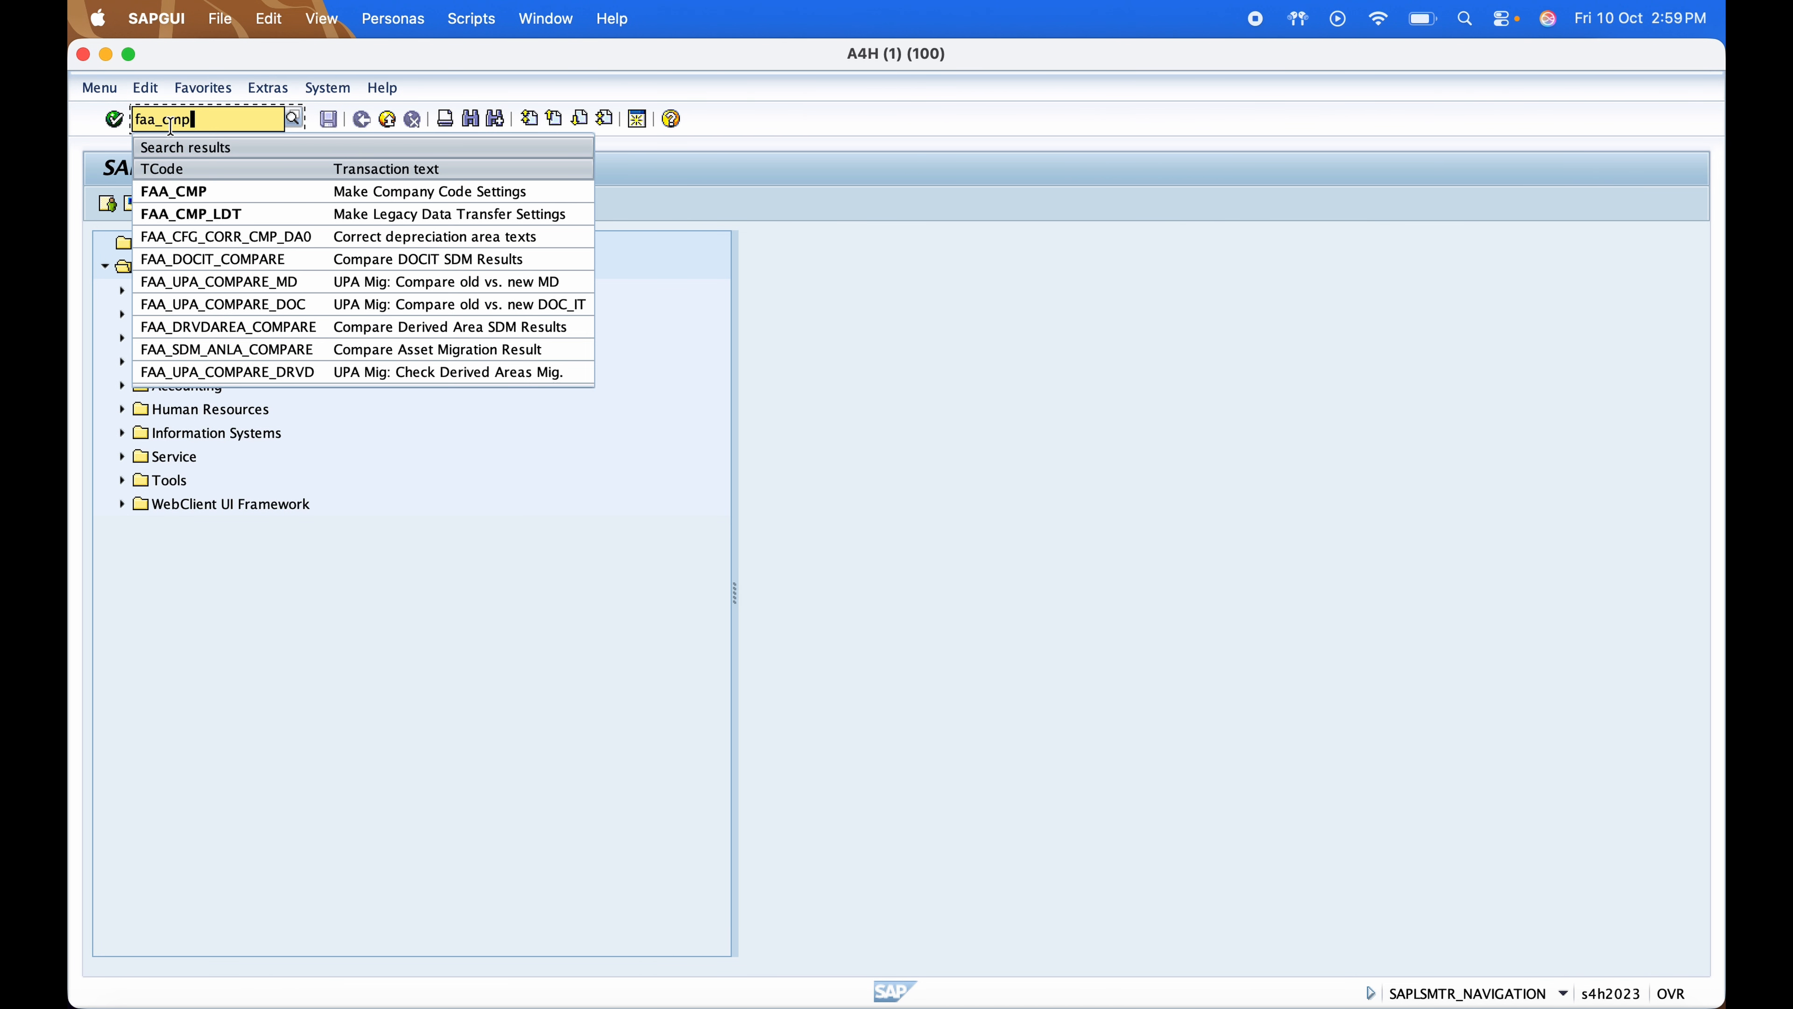
{"action": "key", "text": "Return"}
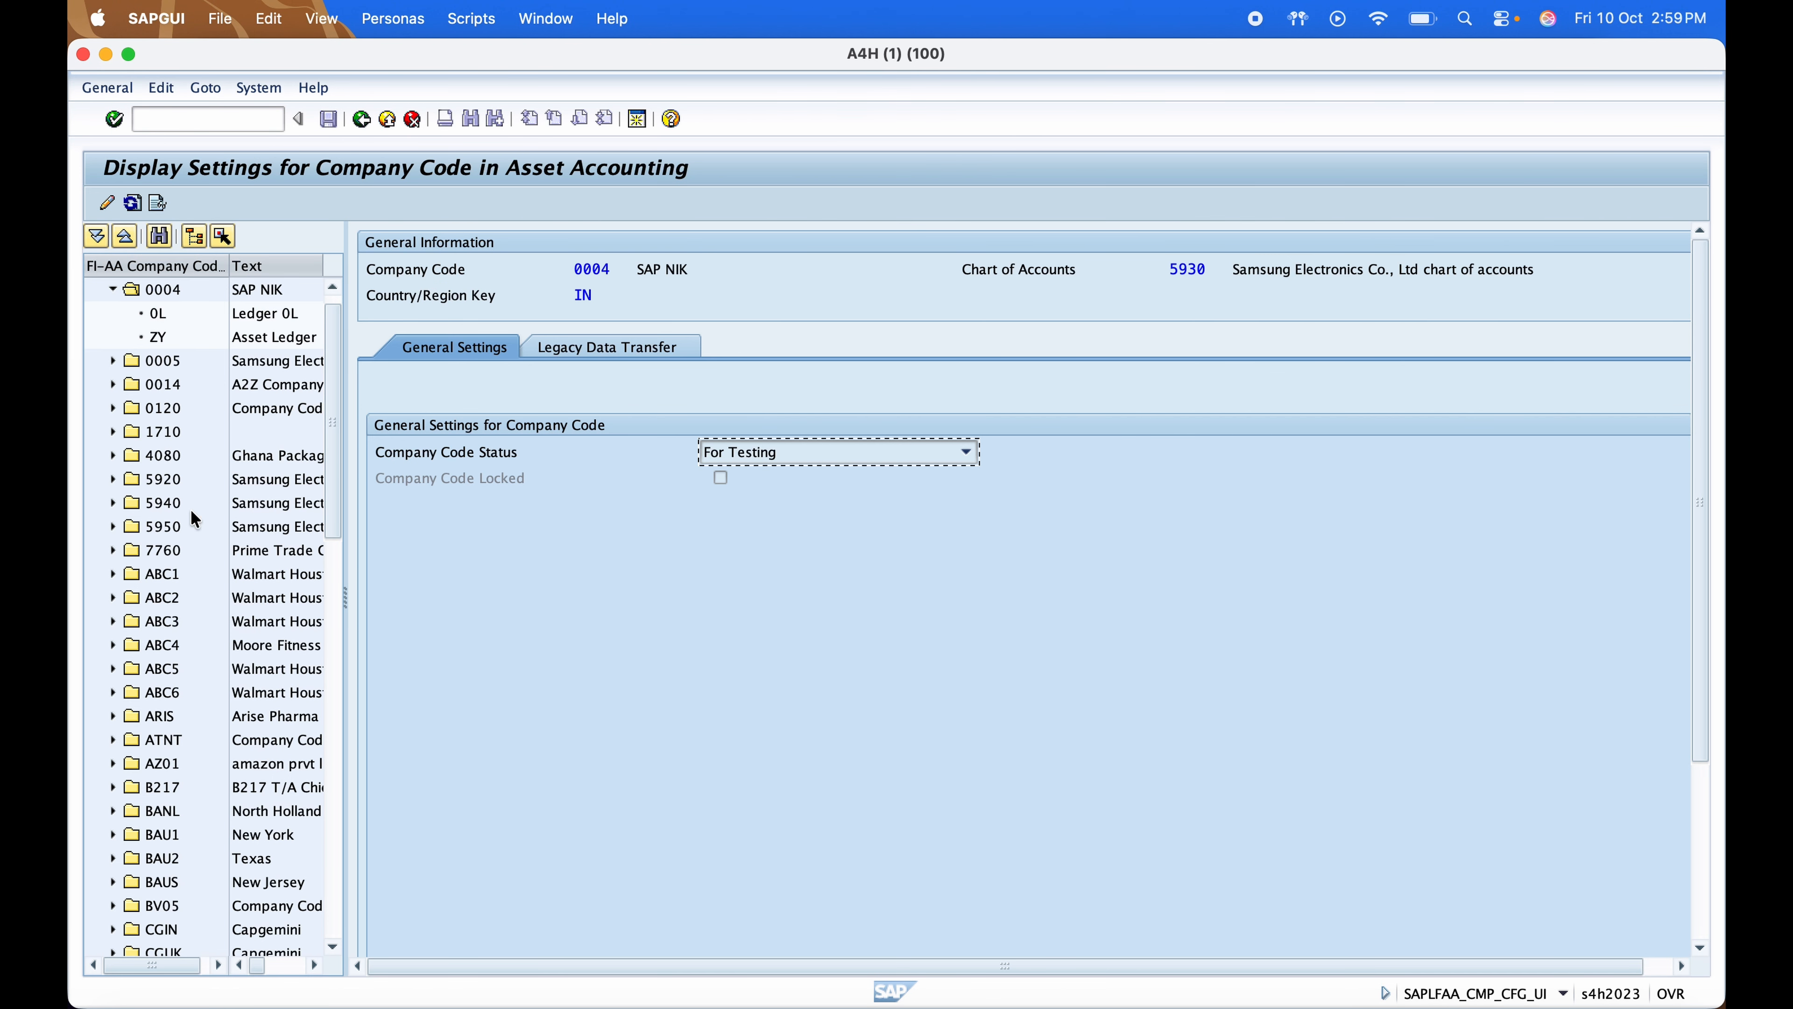
Display the legacy data transfer settings of company code ONEV
{"action": "scroll", "coordinate": [191, 509], "scroll_direction": "down", "scroll_amount": 3}
{"action": "scroll", "coordinate": [193, 519], "scroll_direction": "down", "scroll_amount": 10}
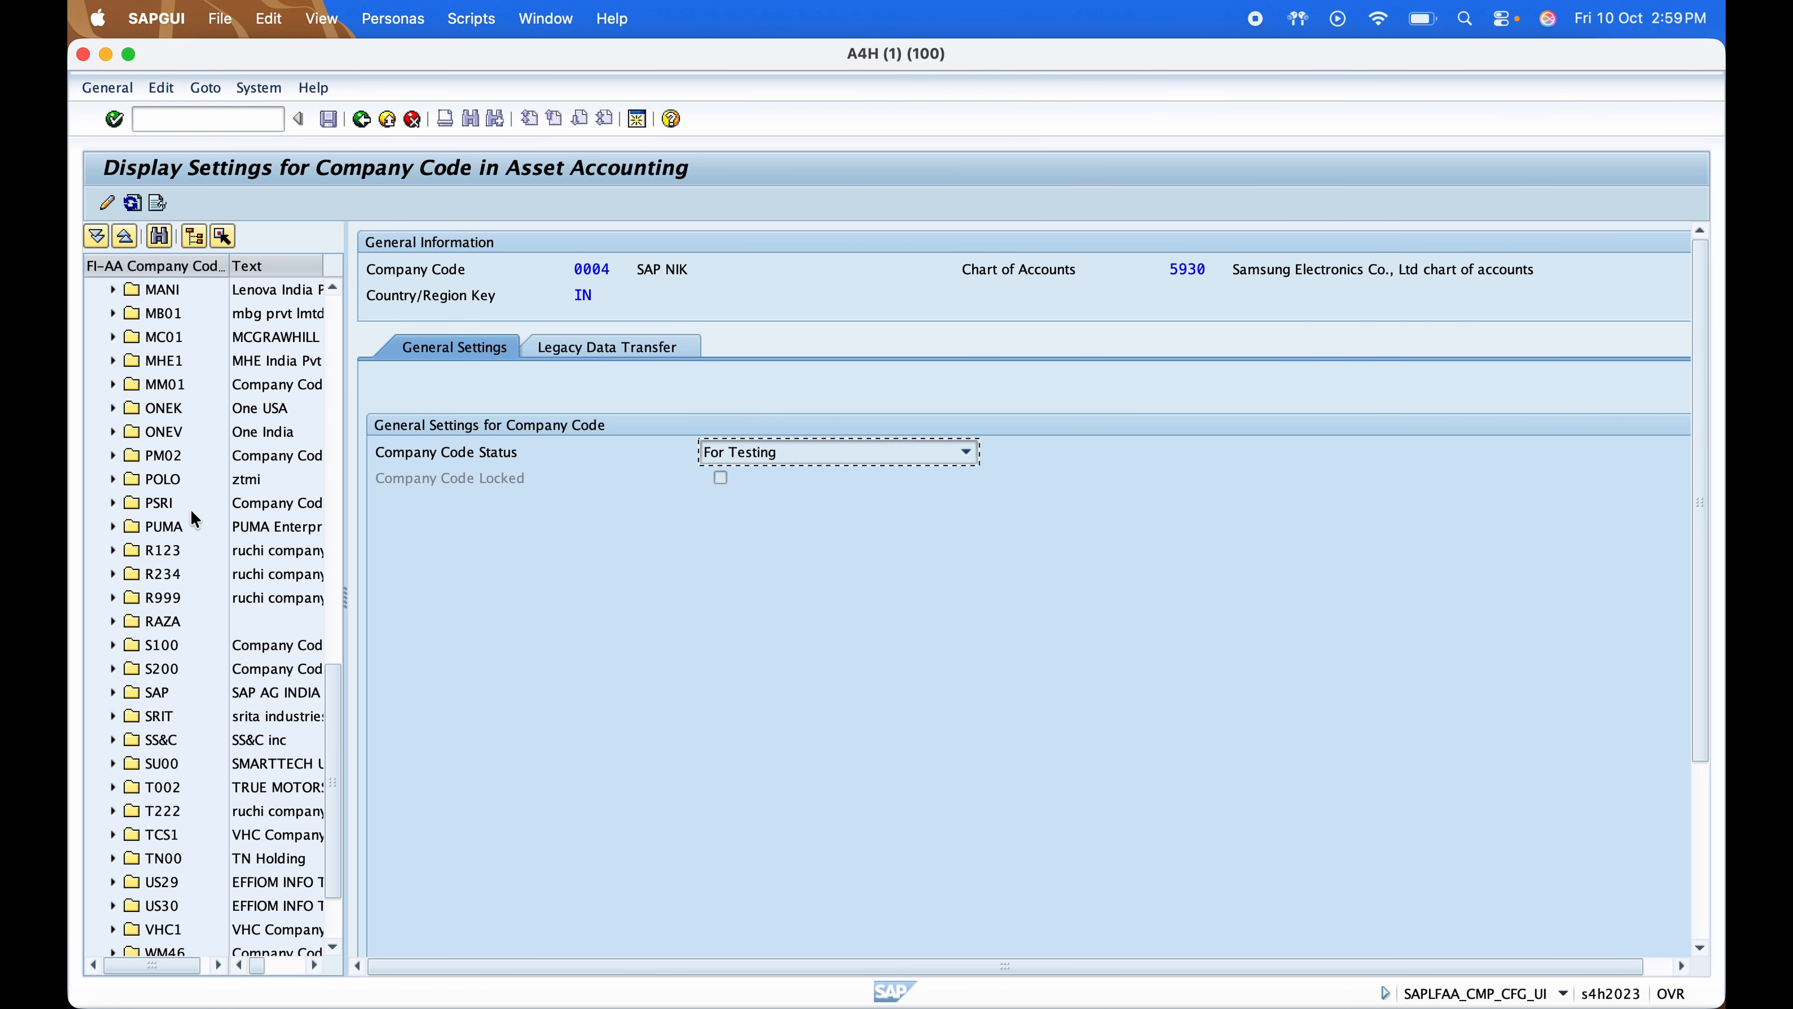
{"action": "scroll", "coordinate": [167, 519], "scroll_direction": "up", "scroll_amount": 2}
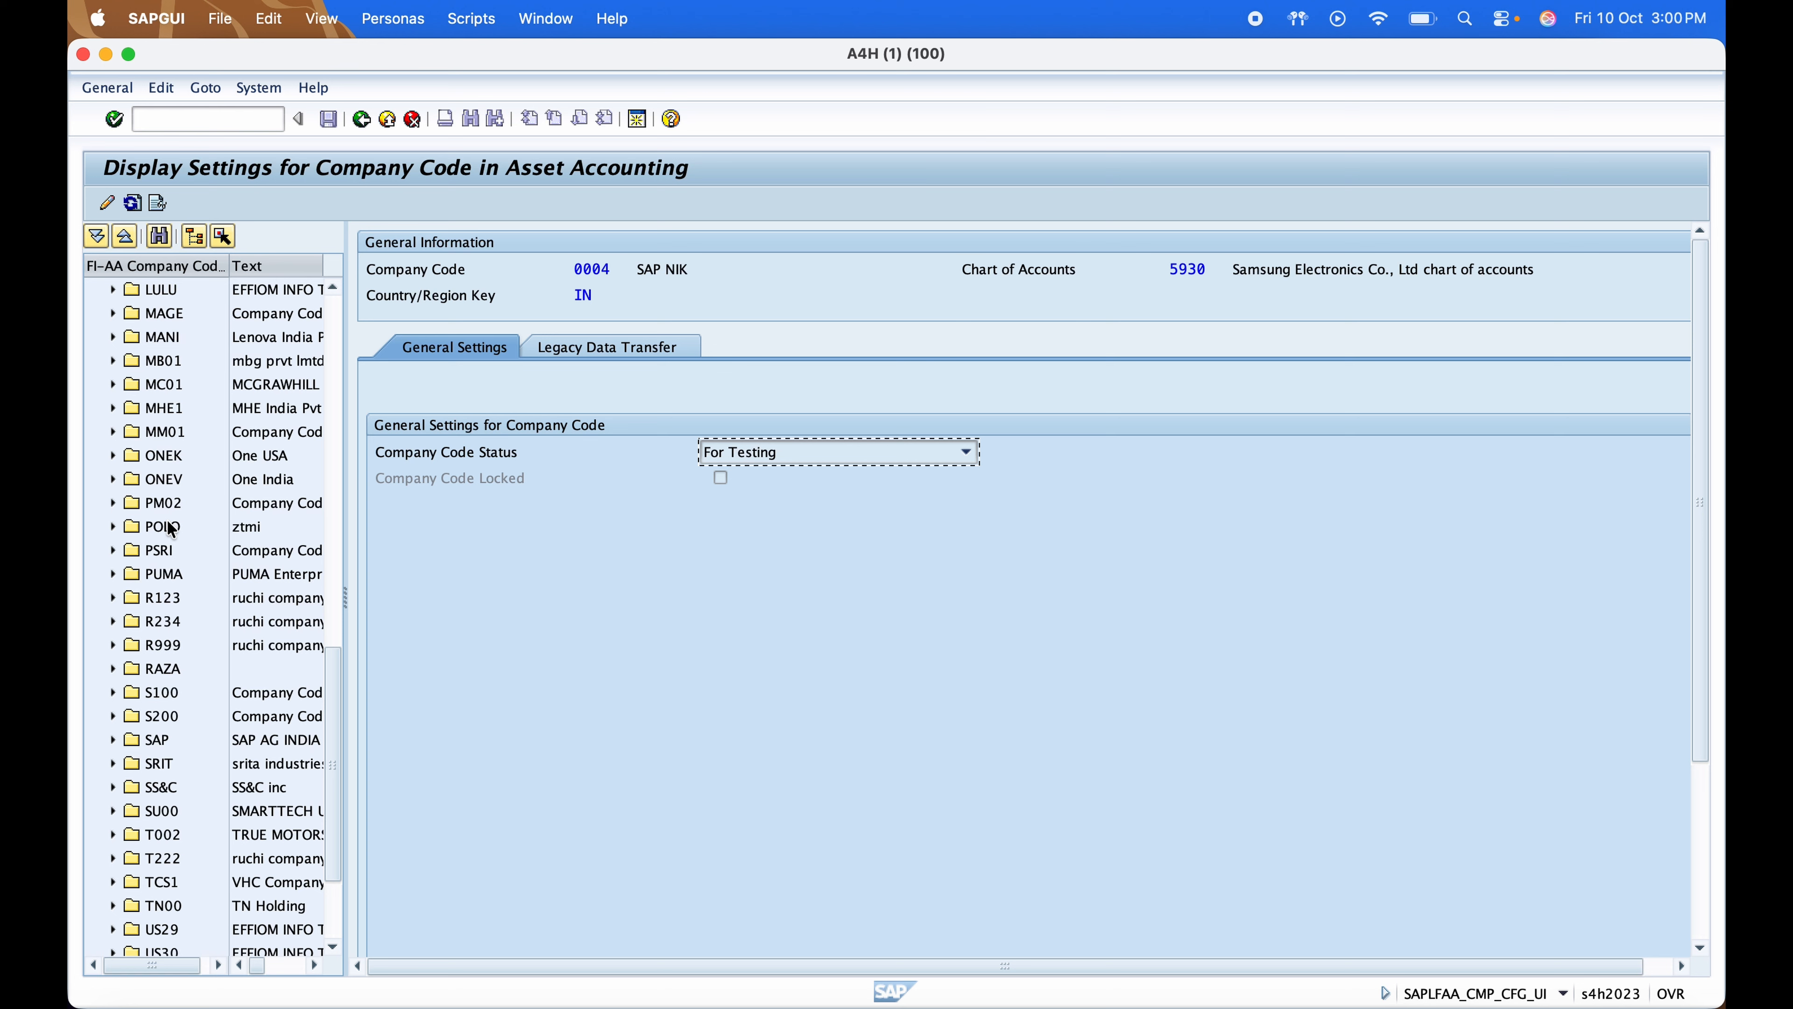
{"action": "double_click", "coordinate": [175, 484]}
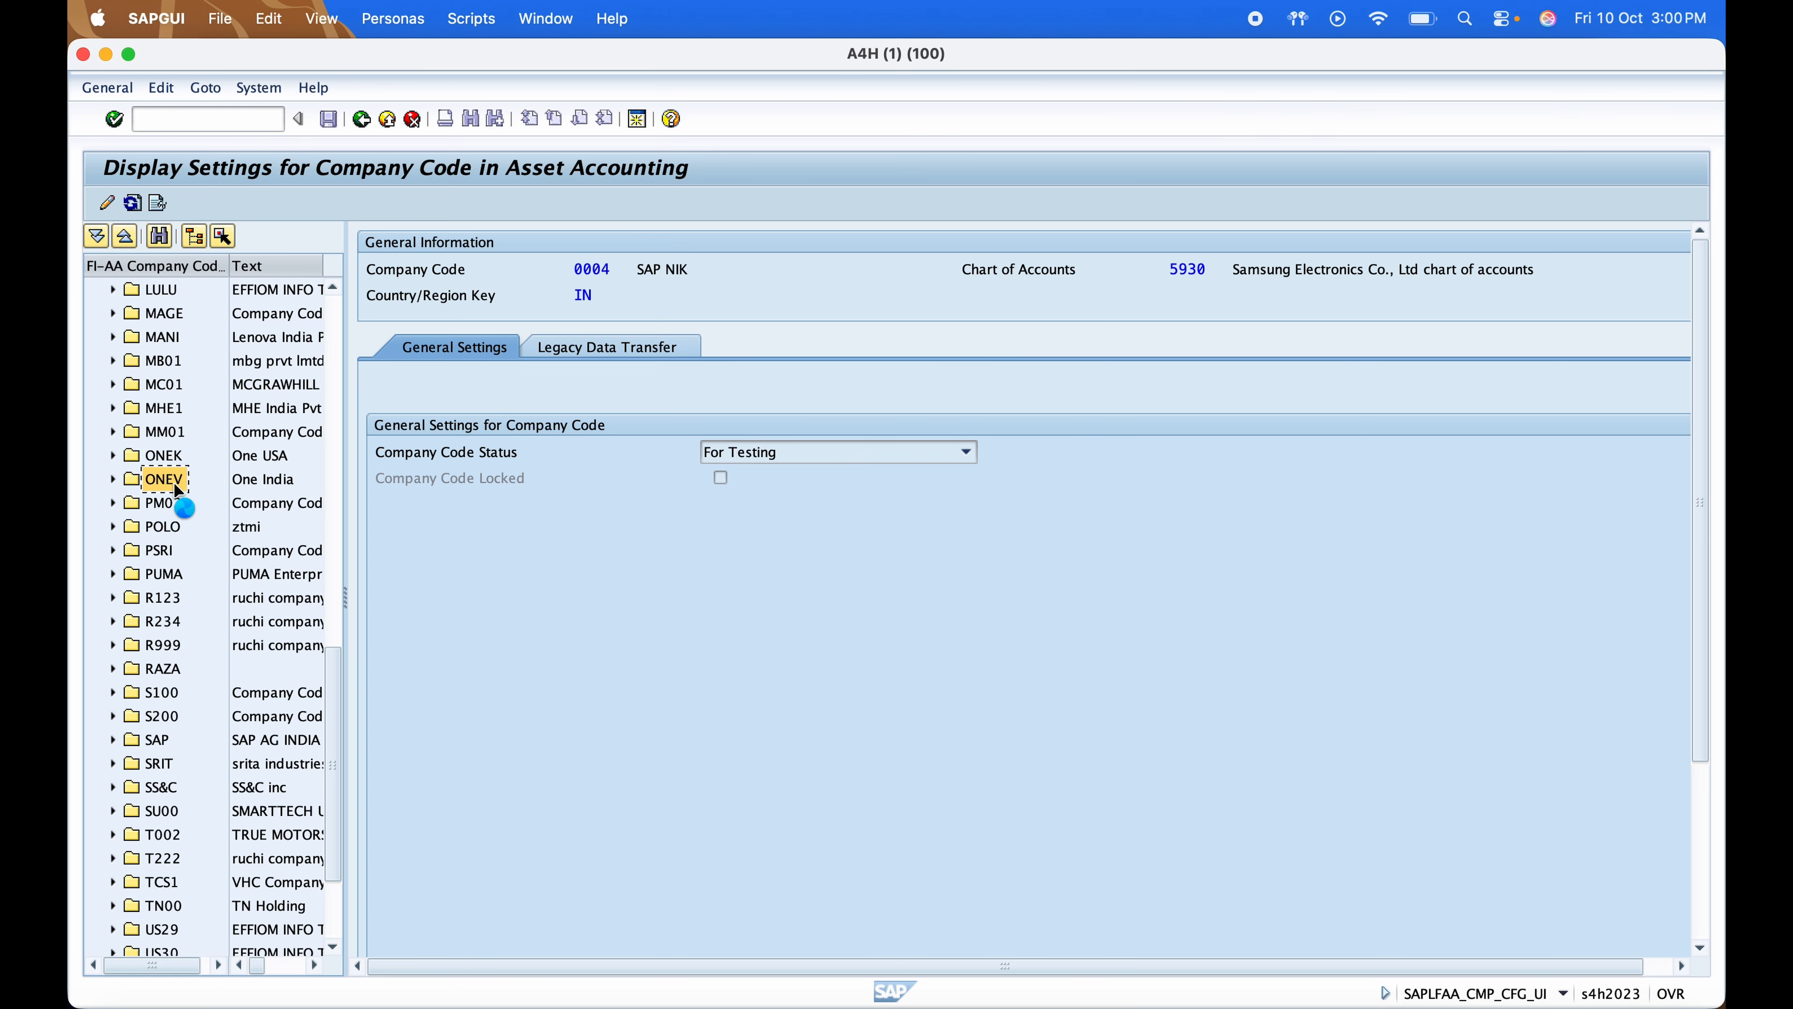
{"action": "left_click", "coordinate": [617, 360]}
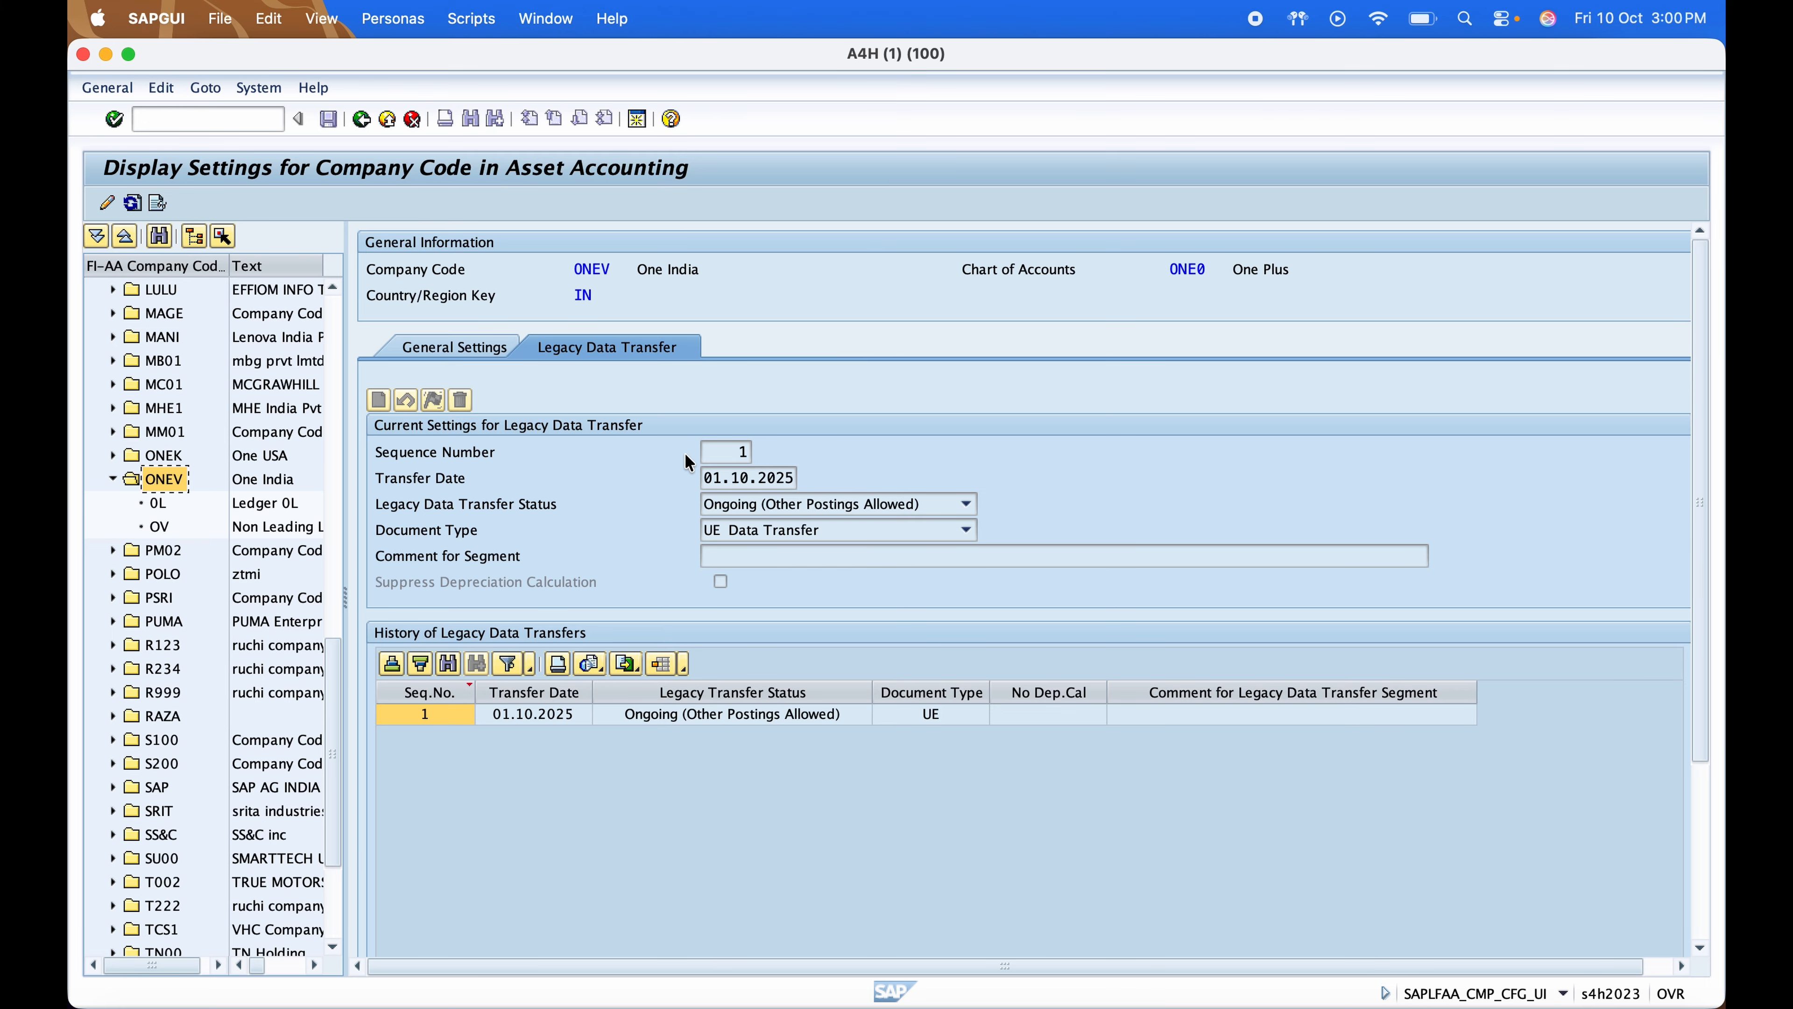
Examine the transfer date and the available legacy data transfer status options for company code ONEV
{"action": "left_click", "coordinate": [781, 478]}
{"action": "left_click", "coordinate": [461, 504]}
{"action": "left_click", "coordinate": [761, 506]}
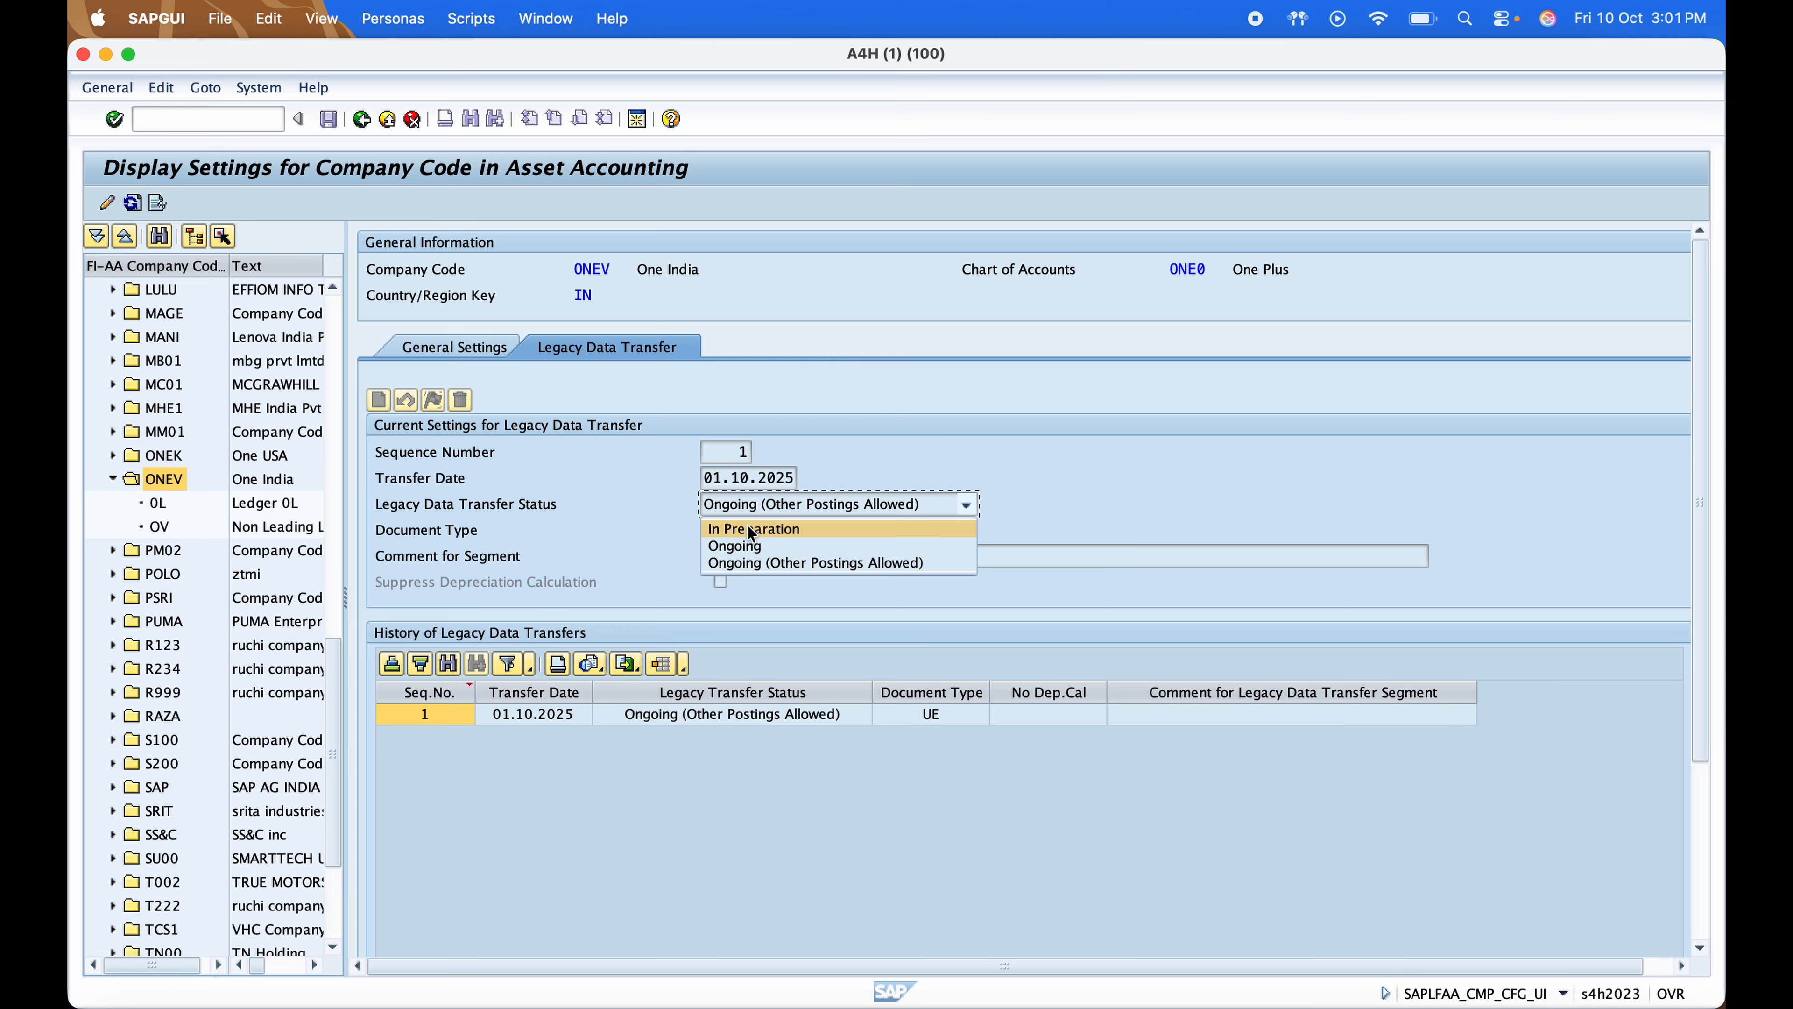
Examine the document type options in the legacy data transfer settings of company code ONEV
{"action": "left_click", "coordinate": [644, 517]}
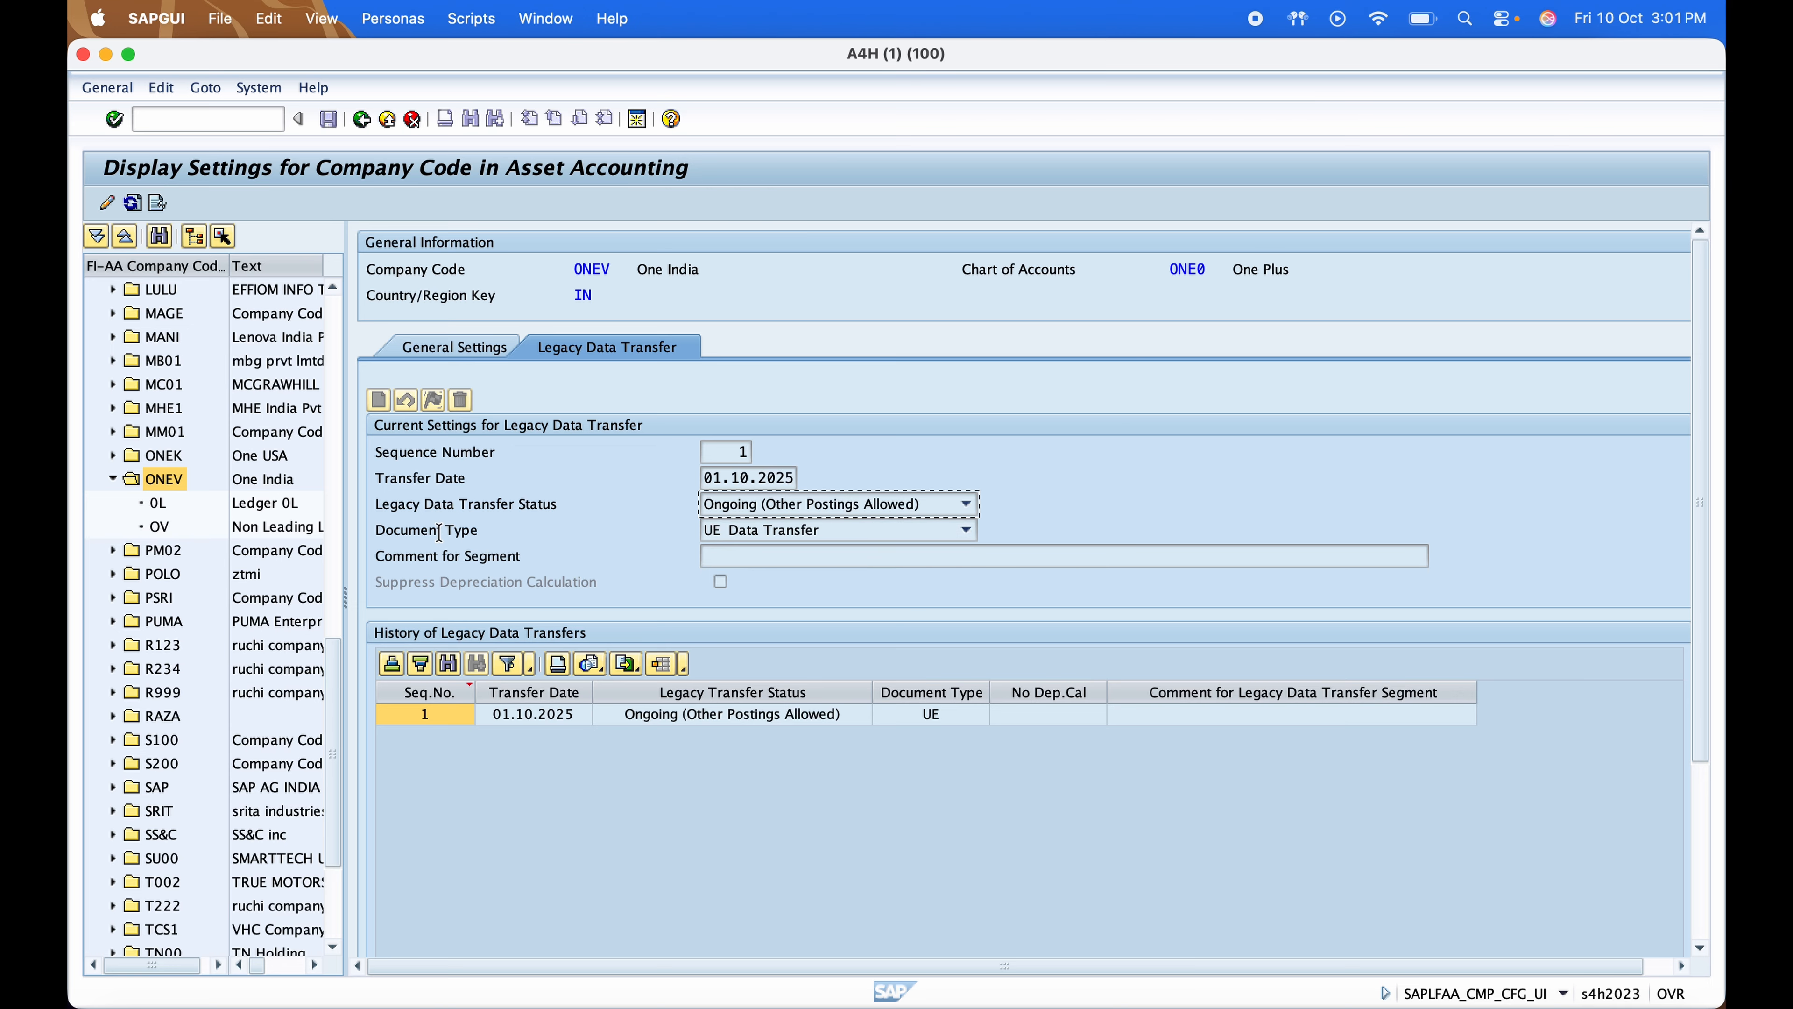
{"action": "left_click", "coordinate": [801, 530]}
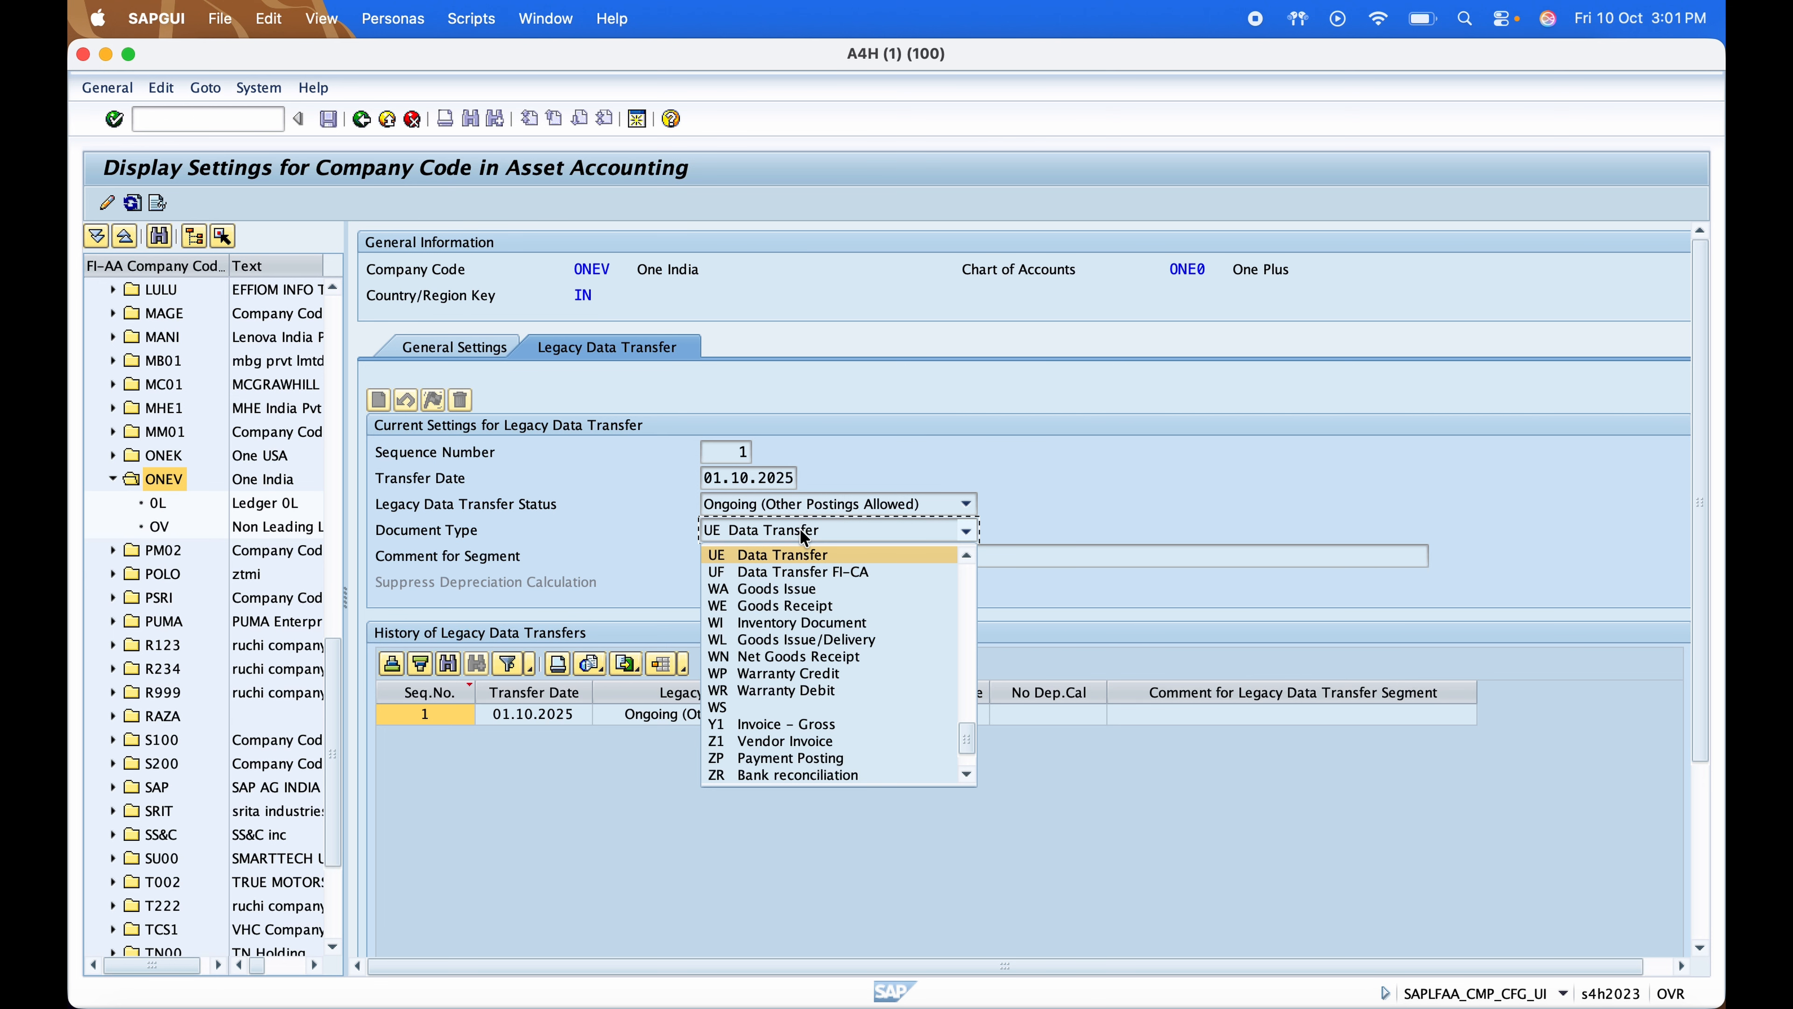
{"action": "left_click", "coordinate": [800, 531]}
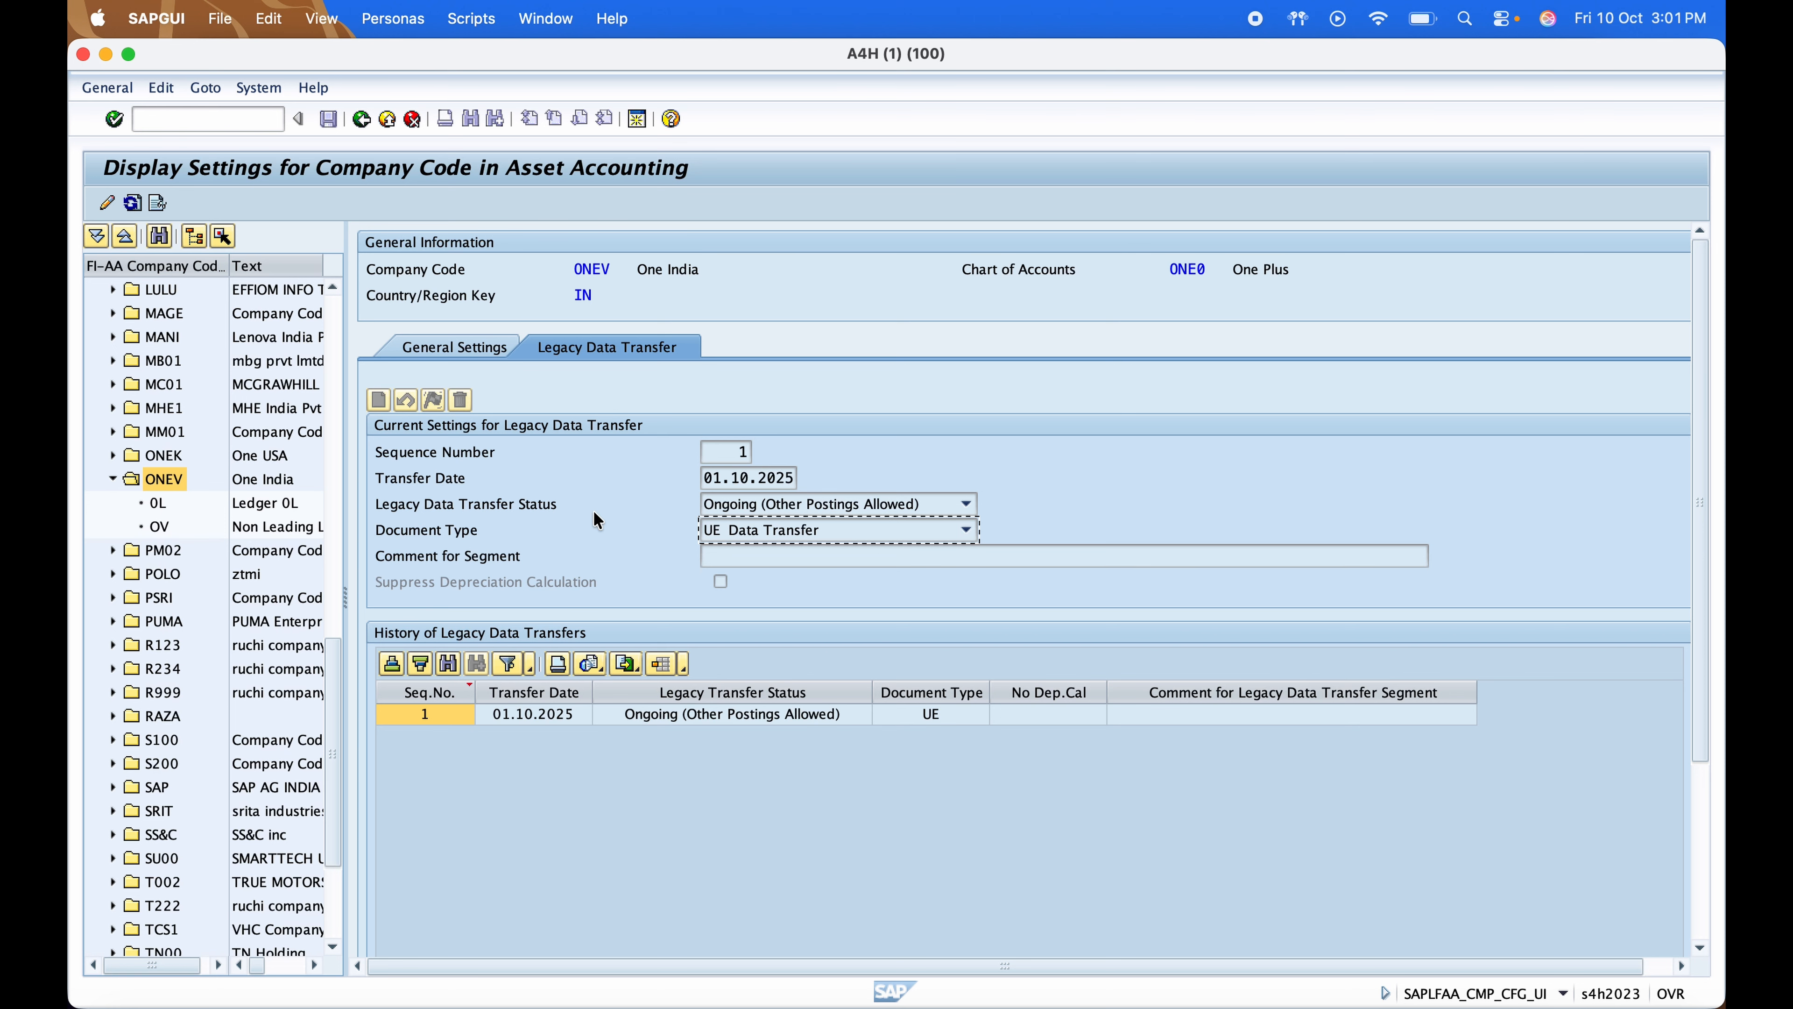
Open transaction SPRO in a new session and display the SAP Reference IMG
{"action": "left_click", "coordinate": [210, 112]}
{"action": "type", "text": "/"}
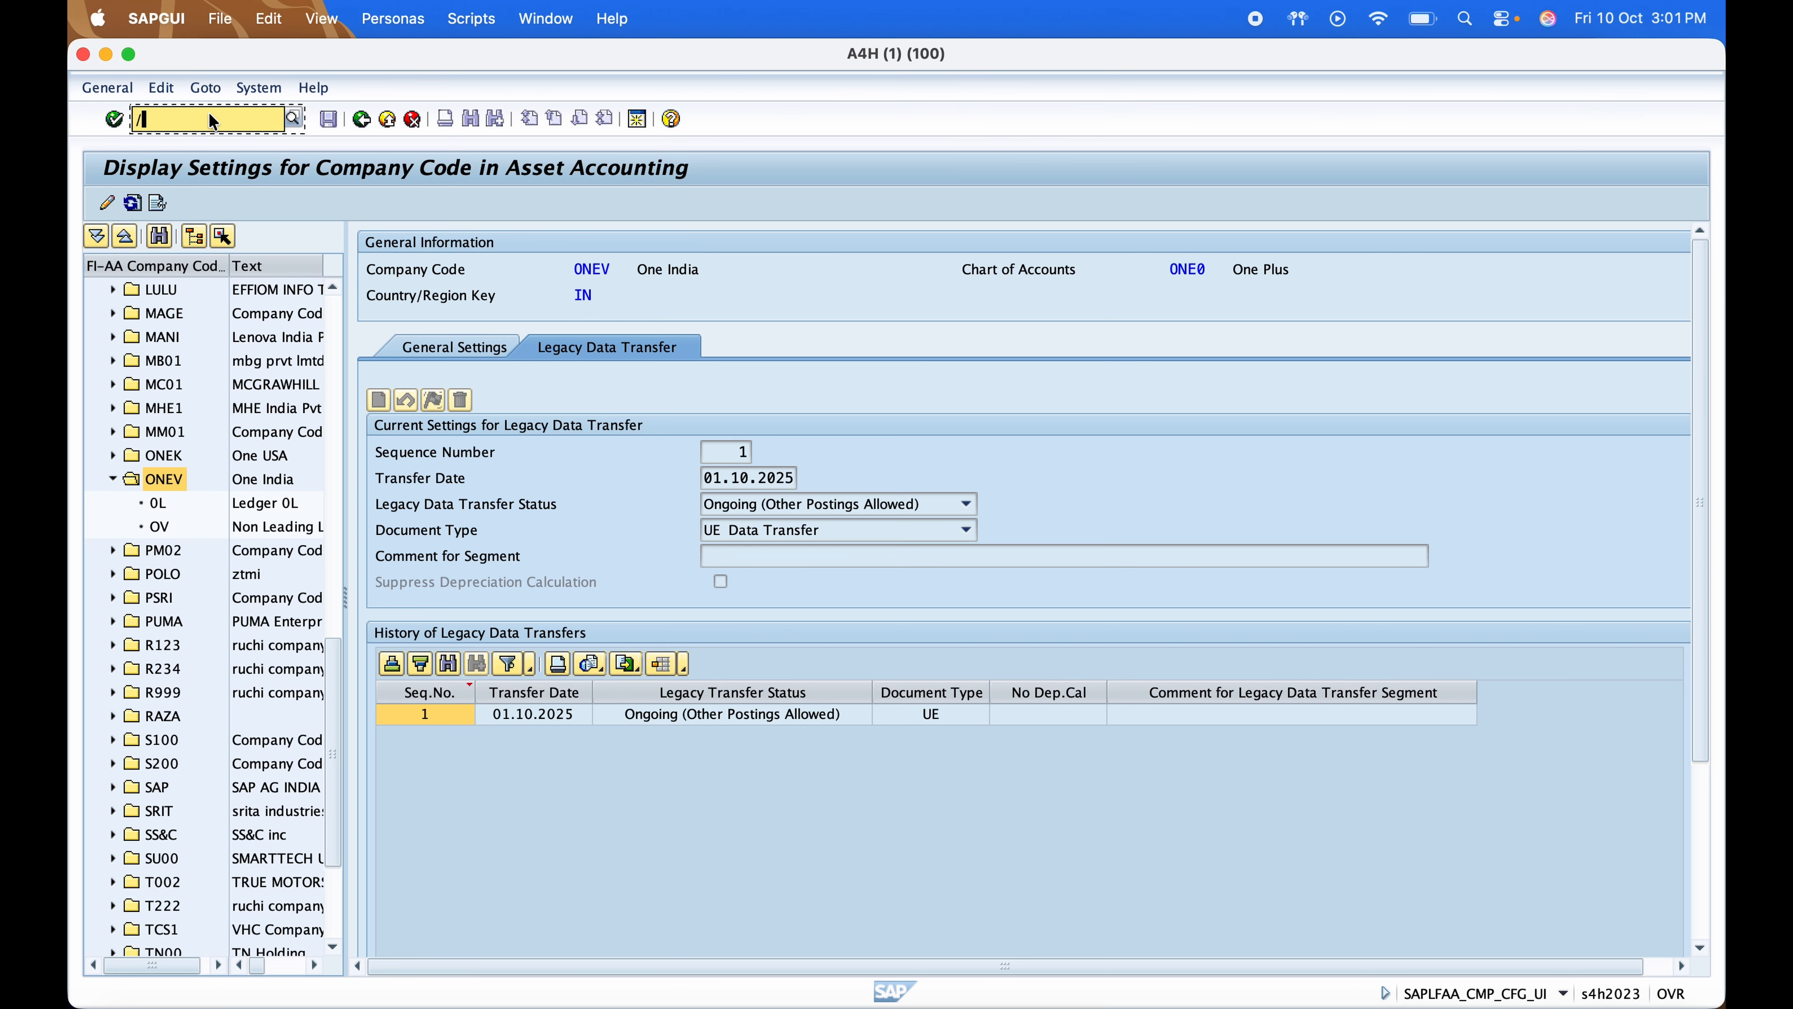
{"action": "type", "text": "ospro"}
{"action": "key", "text": "Return"}
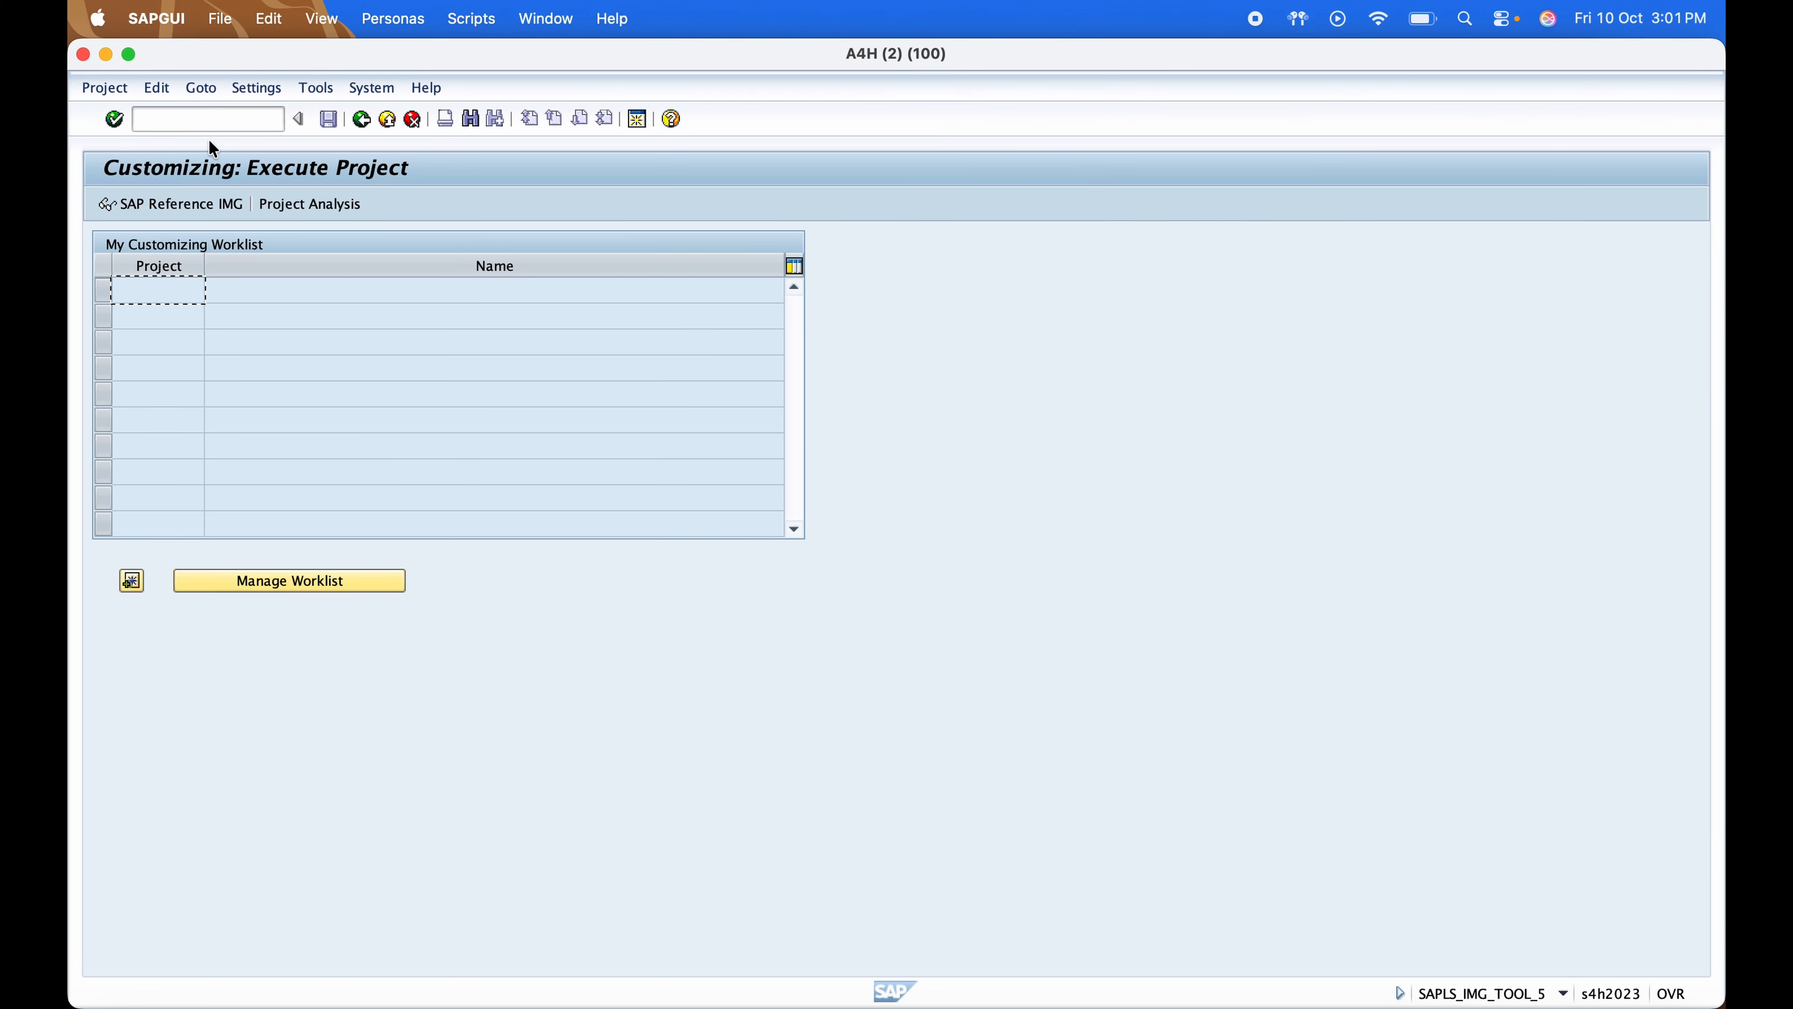
{"action": "left_click", "coordinate": [205, 203]}
Expand Financial Accounting in the implementation guide and select its Asset Accounting node
{"action": "left_click", "coordinate": [238, 455]}
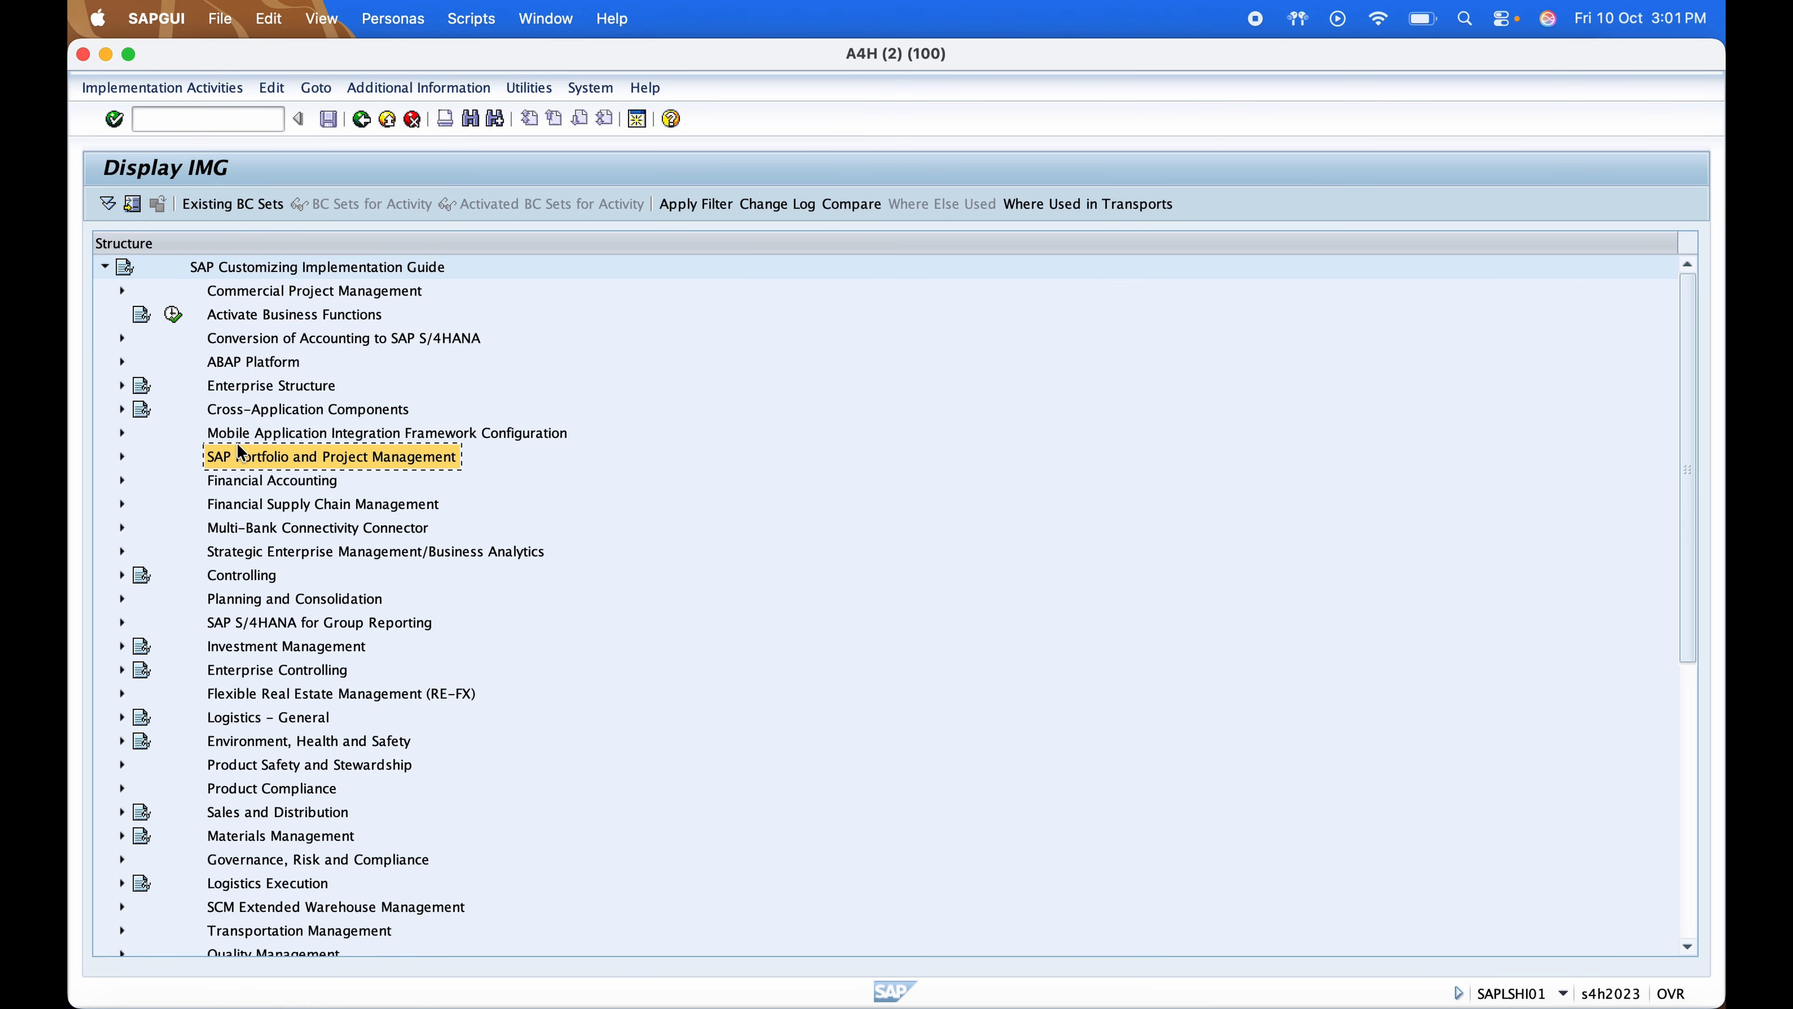
{"action": "key", "text": "Down"}
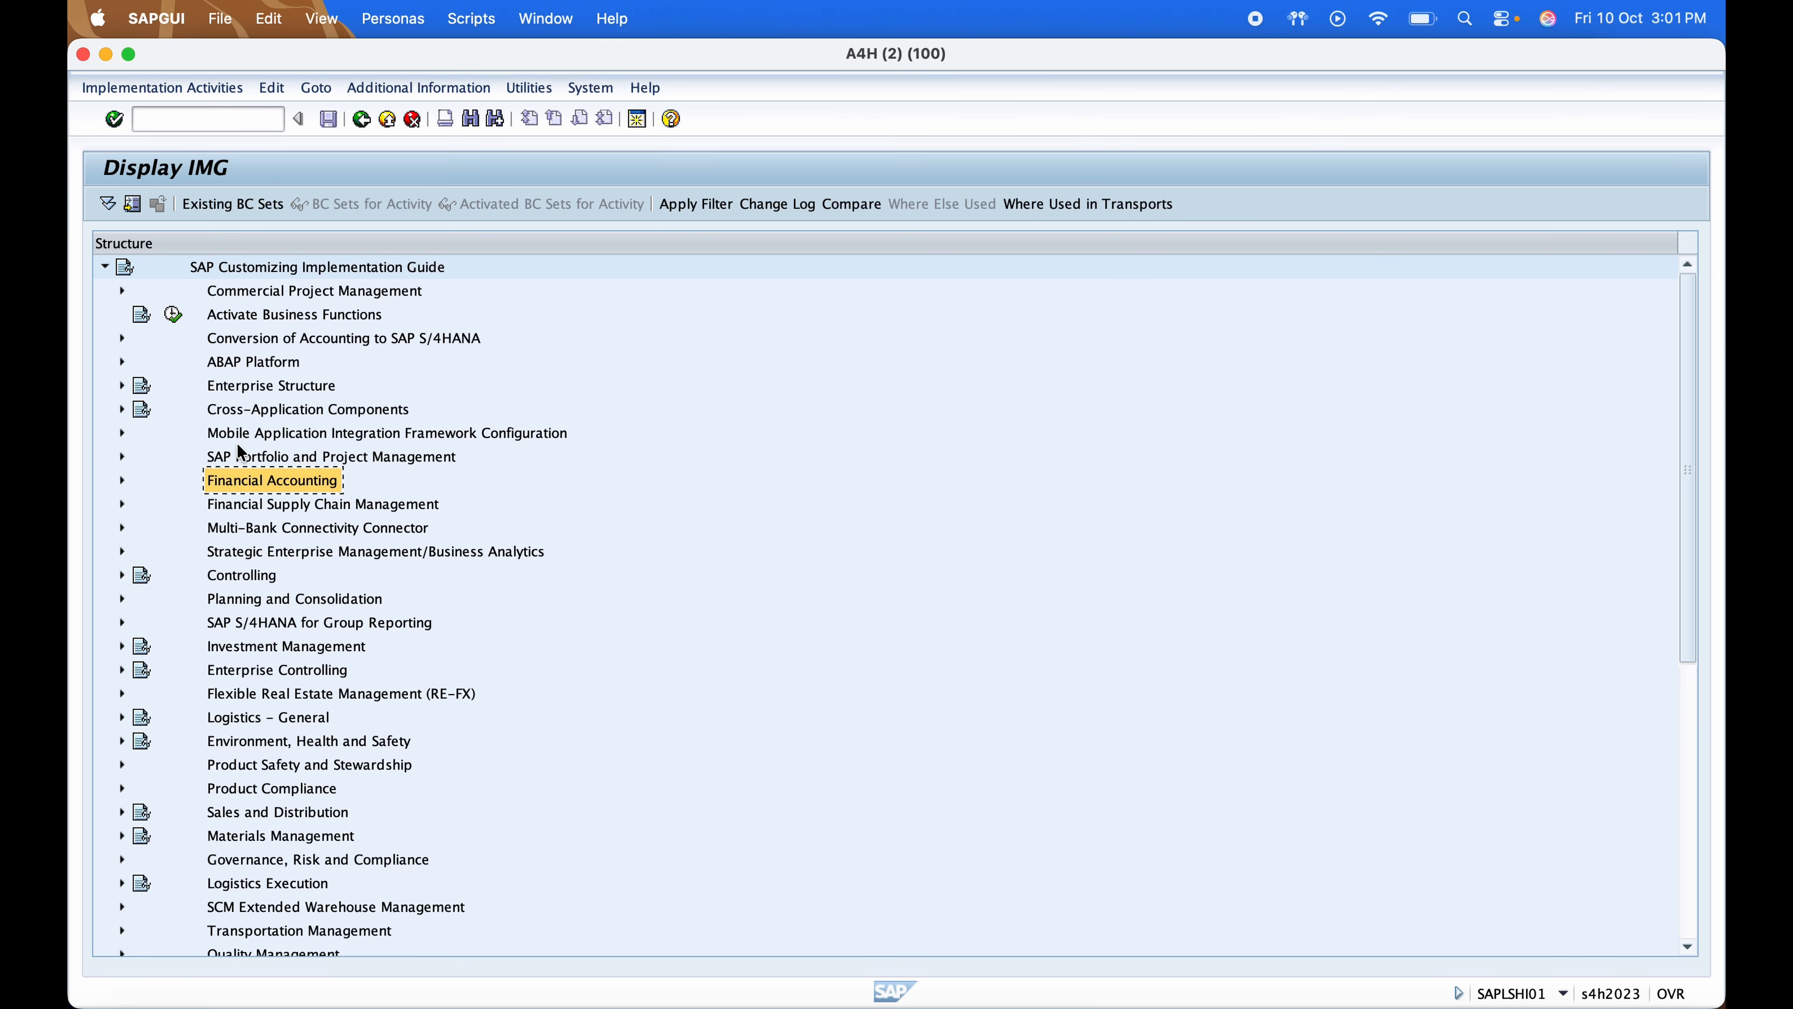
{"action": "key", "text": "Right"}
{"action": "key", "text": "Down"}
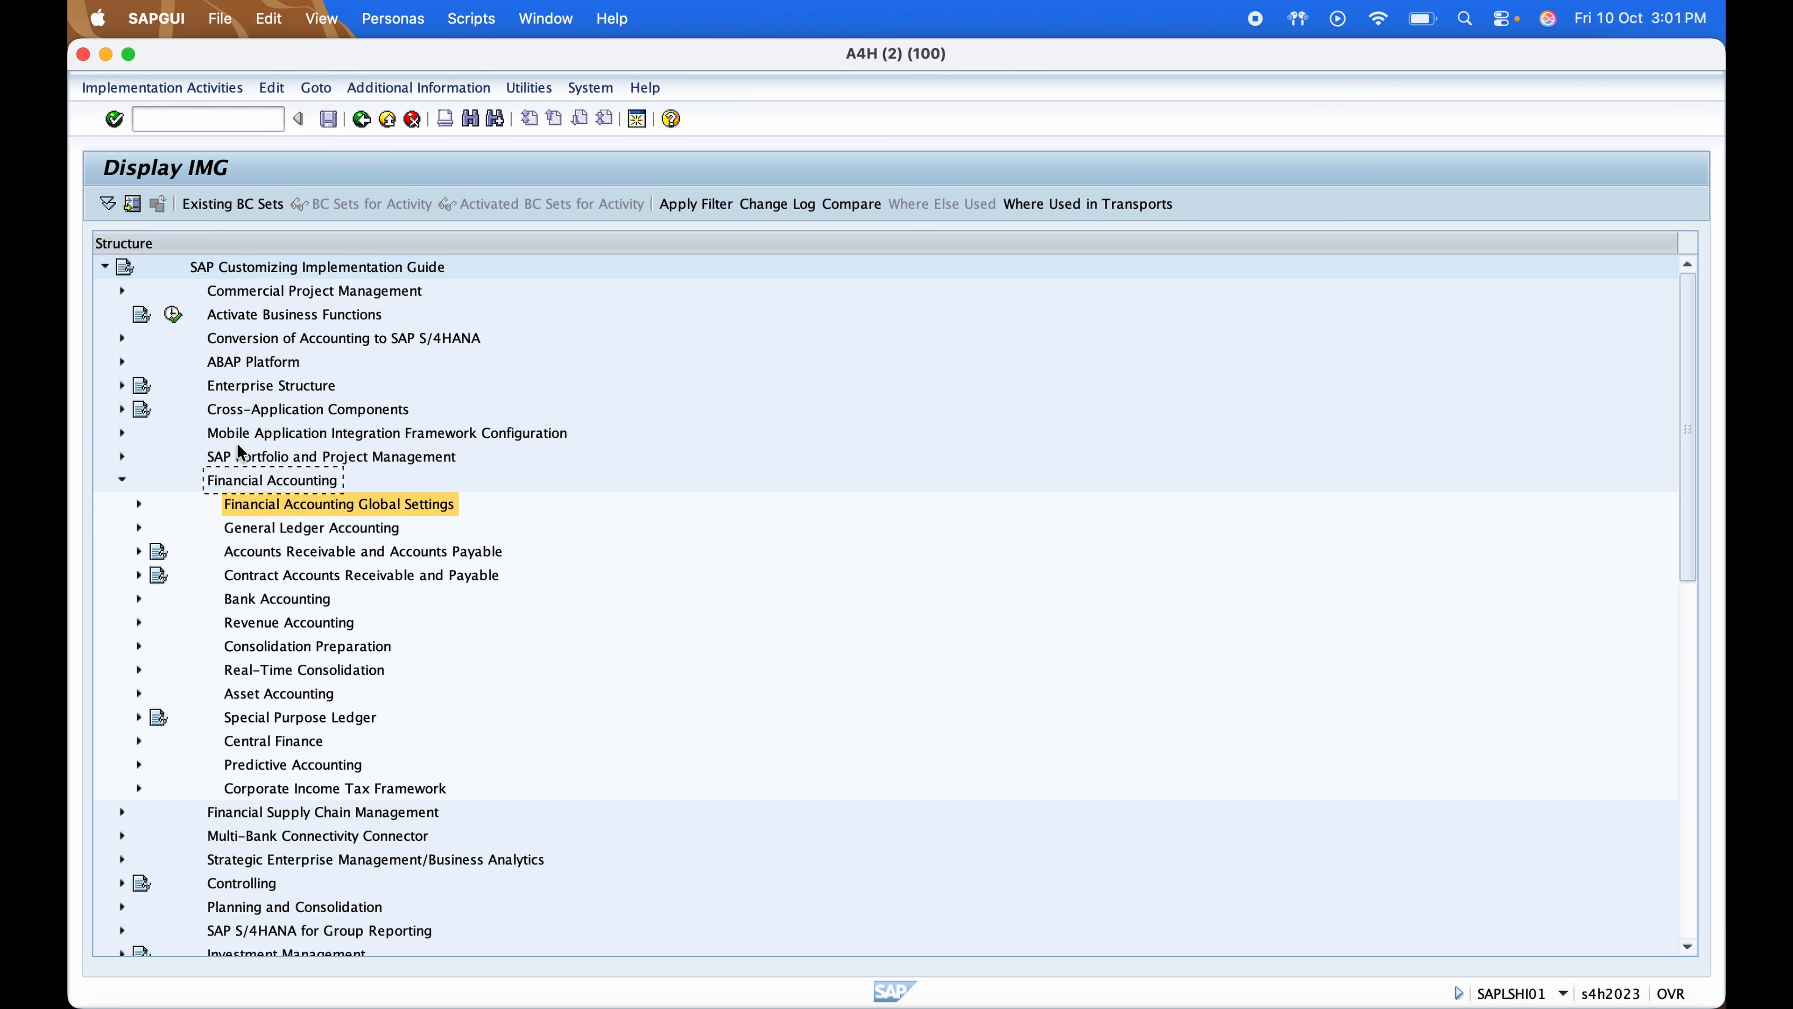
{"action": "key", "text": "Down"}
{"action": "key", "text": "Up"}
{"action": "key", "text": "Down"}
{"action": "key", "text": "Down"}
{"action": "key", "text": "Down"}
{"action": "key", "text": "Down"}
{"action": "key", "text": "Down"}
{"action": "key", "text": "Down"}
{"action": "key", "text": "Down"}
{"action": "key", "text": "Down"}
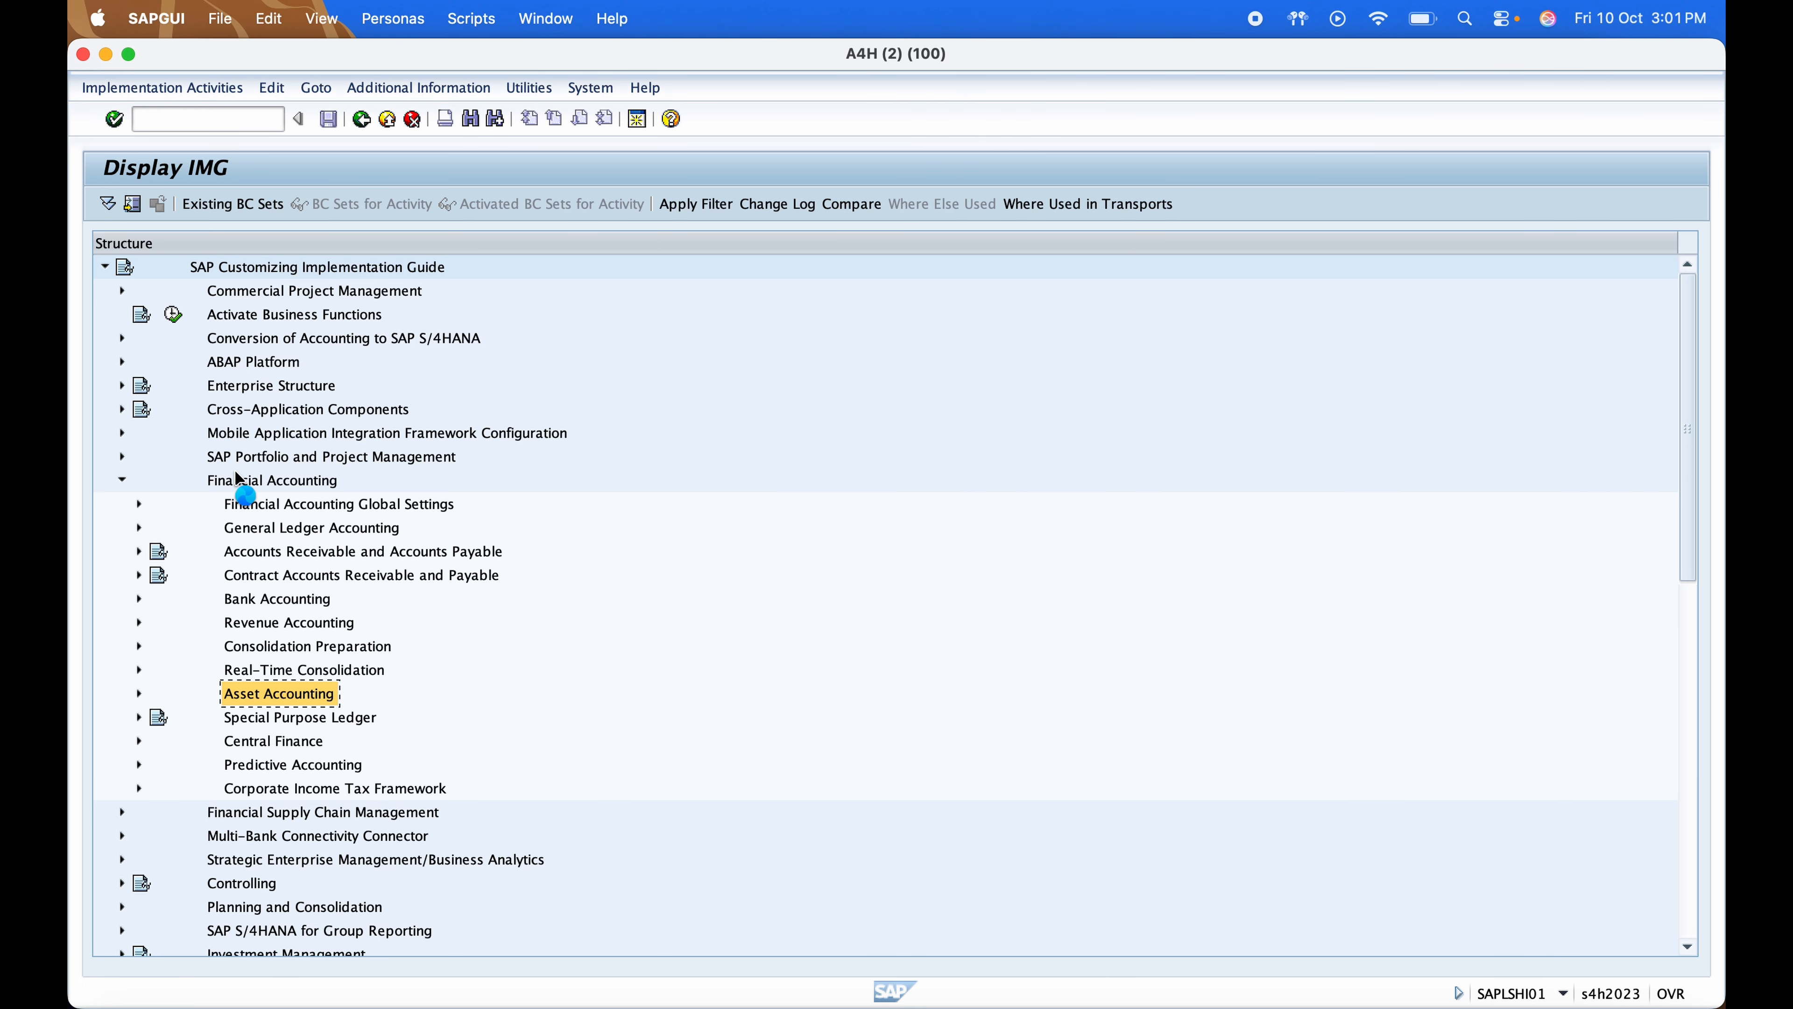
Expand Asset Accounting and, within it, the Asset Data Transfer node
{"action": "key", "text": "Right"}
{"action": "key", "text": "Down"}
{"action": "key", "text": "Down"}
{"action": "key", "text": "Down"}
{"action": "key", "text": "Down"}
{"action": "key", "text": "Down"}
{"action": "key", "text": "Down"}
{"action": "key", "text": "Down"}
{"action": "key", "text": "Down"}
{"action": "key", "text": "Down"}
{"action": "key", "text": "Down"}
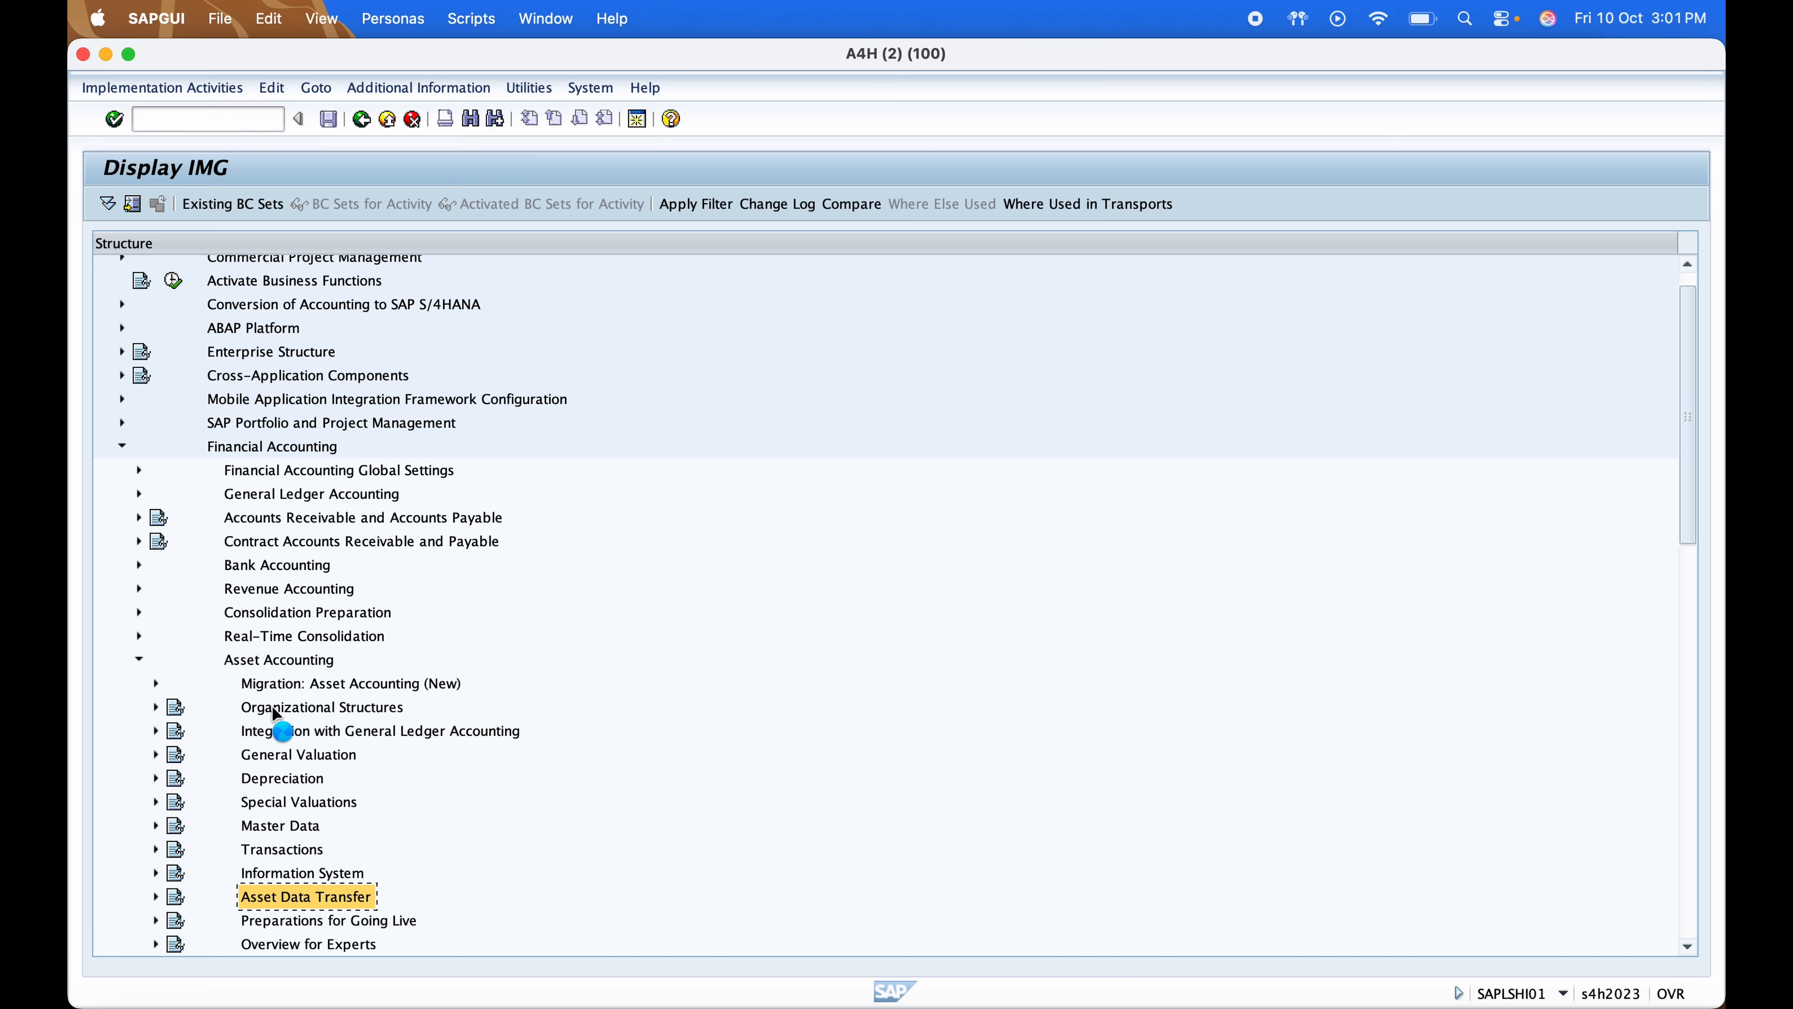
{"action": "key", "text": "Right"}
{"action": "key", "text": "Down"}
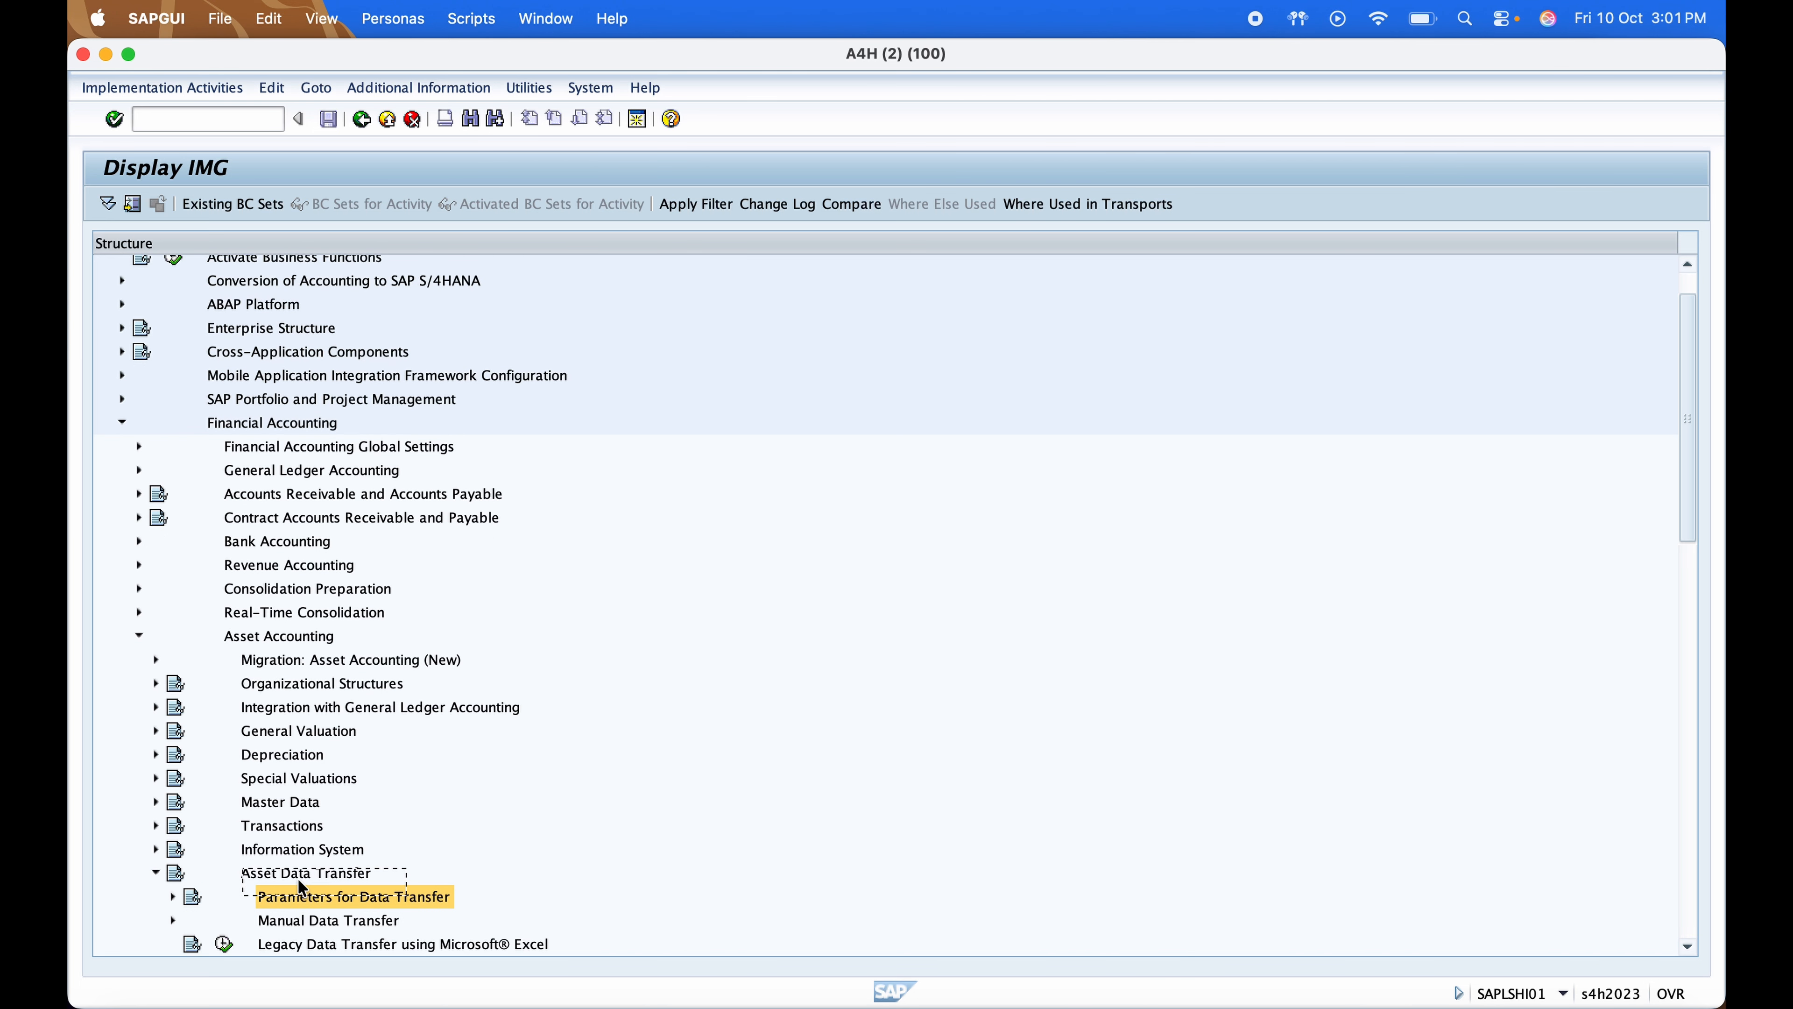
Expand Parameters for Data Transfer and execute the activity Specify Offsetting Account for Legacy Data Transfer
{"action": "double_click", "coordinate": [300, 894]}
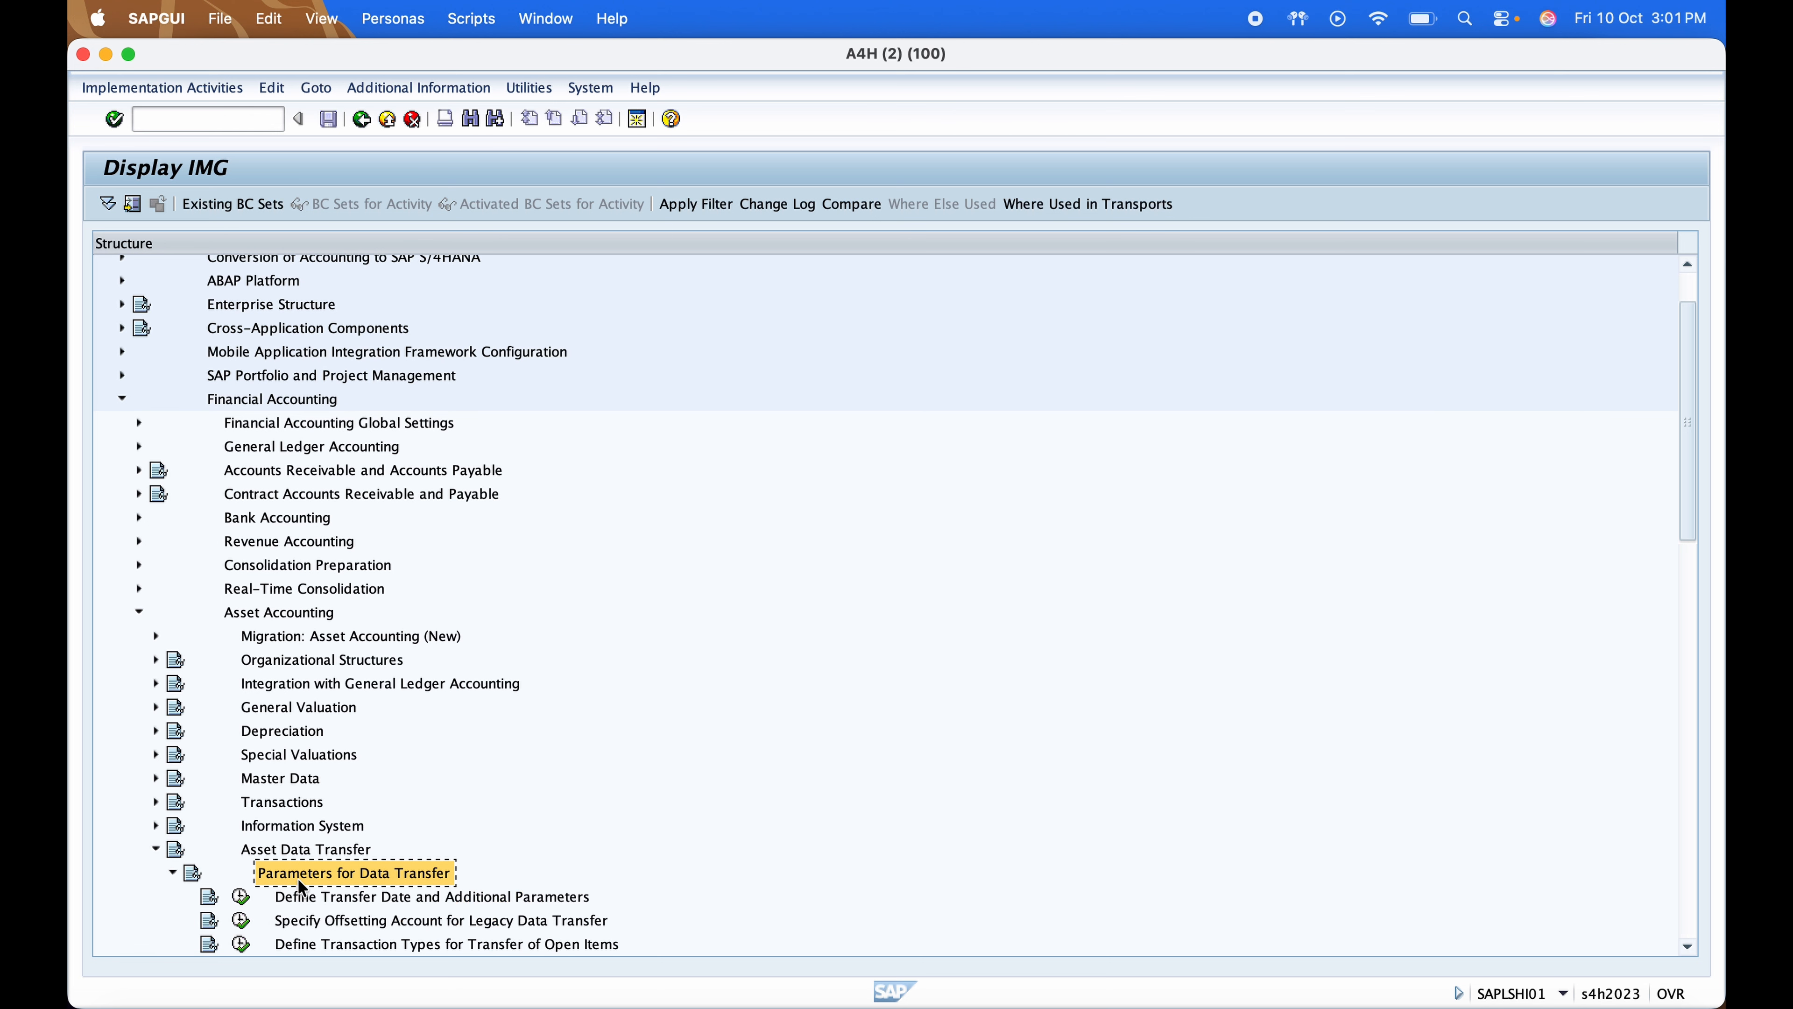
{"action": "left_click", "coordinate": [346, 895]}
{"action": "left_click", "coordinate": [339, 923]}
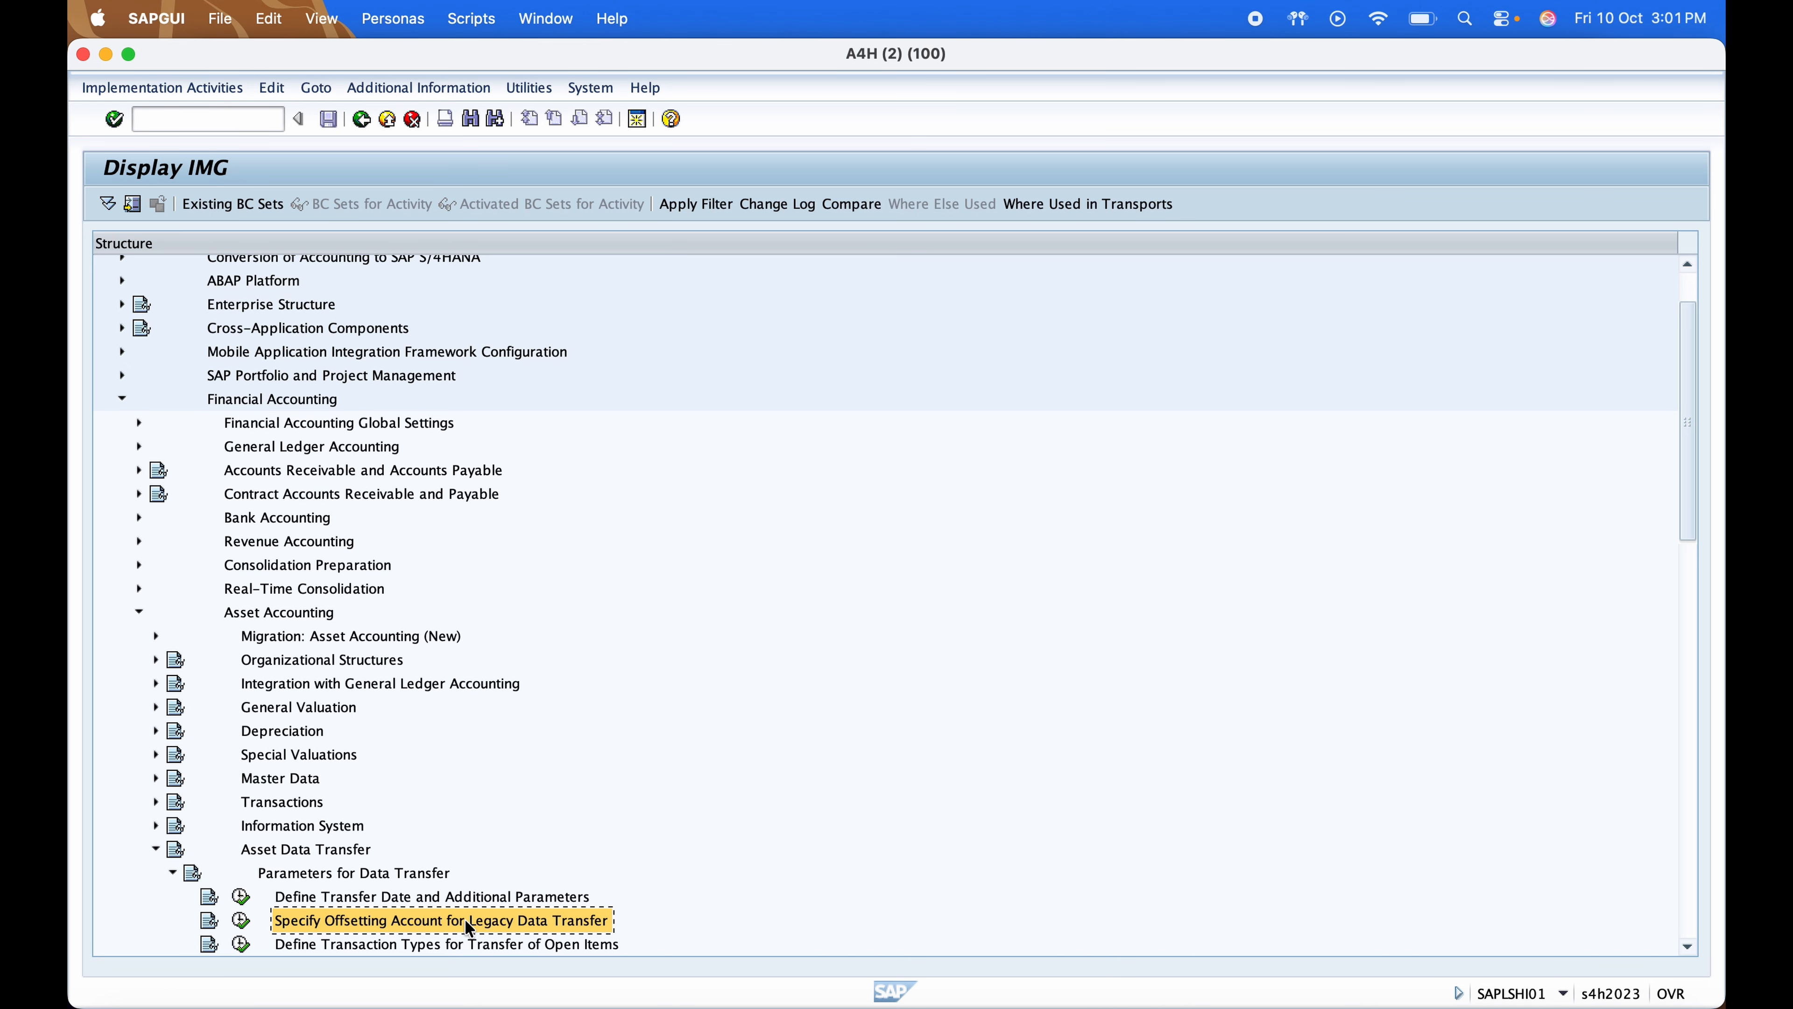
{"action": "left_click", "coordinate": [241, 920]}
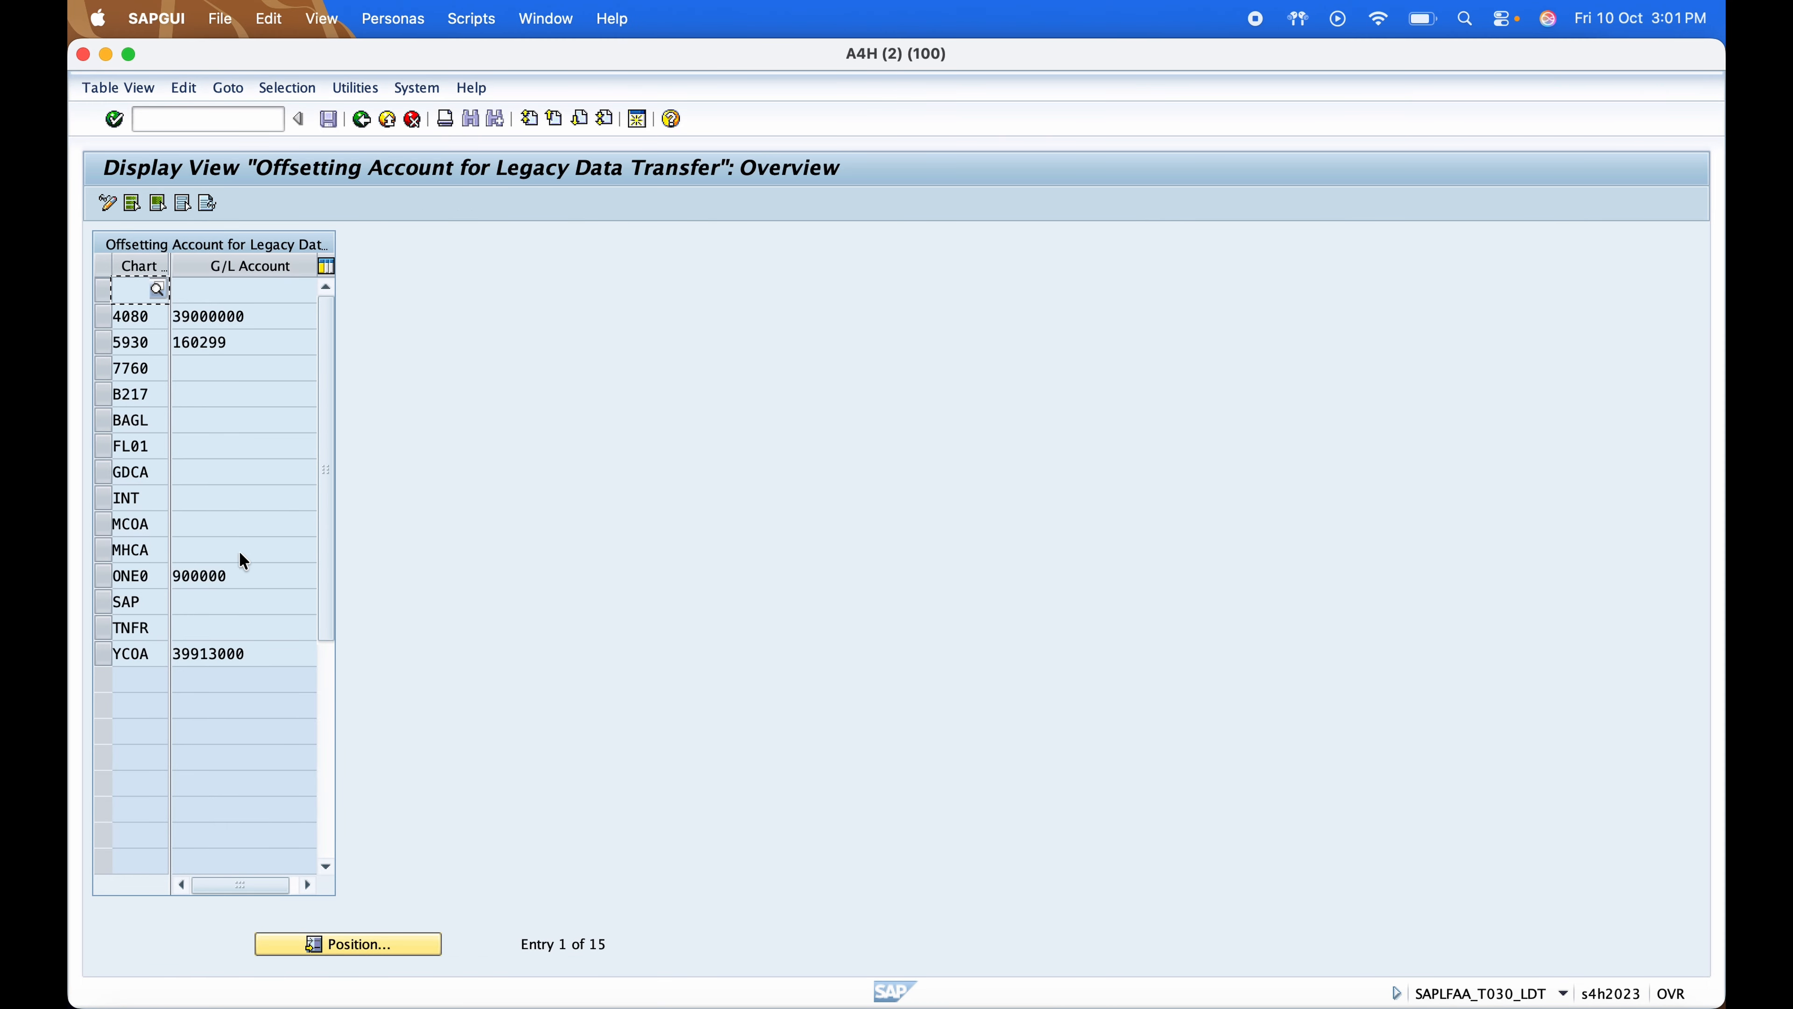
Examine the offsetting G/L account assigned to chart of accounts ONE0
{"action": "left_click_drag", "start_coordinate": [237, 575], "coordinate": [175, 574]}
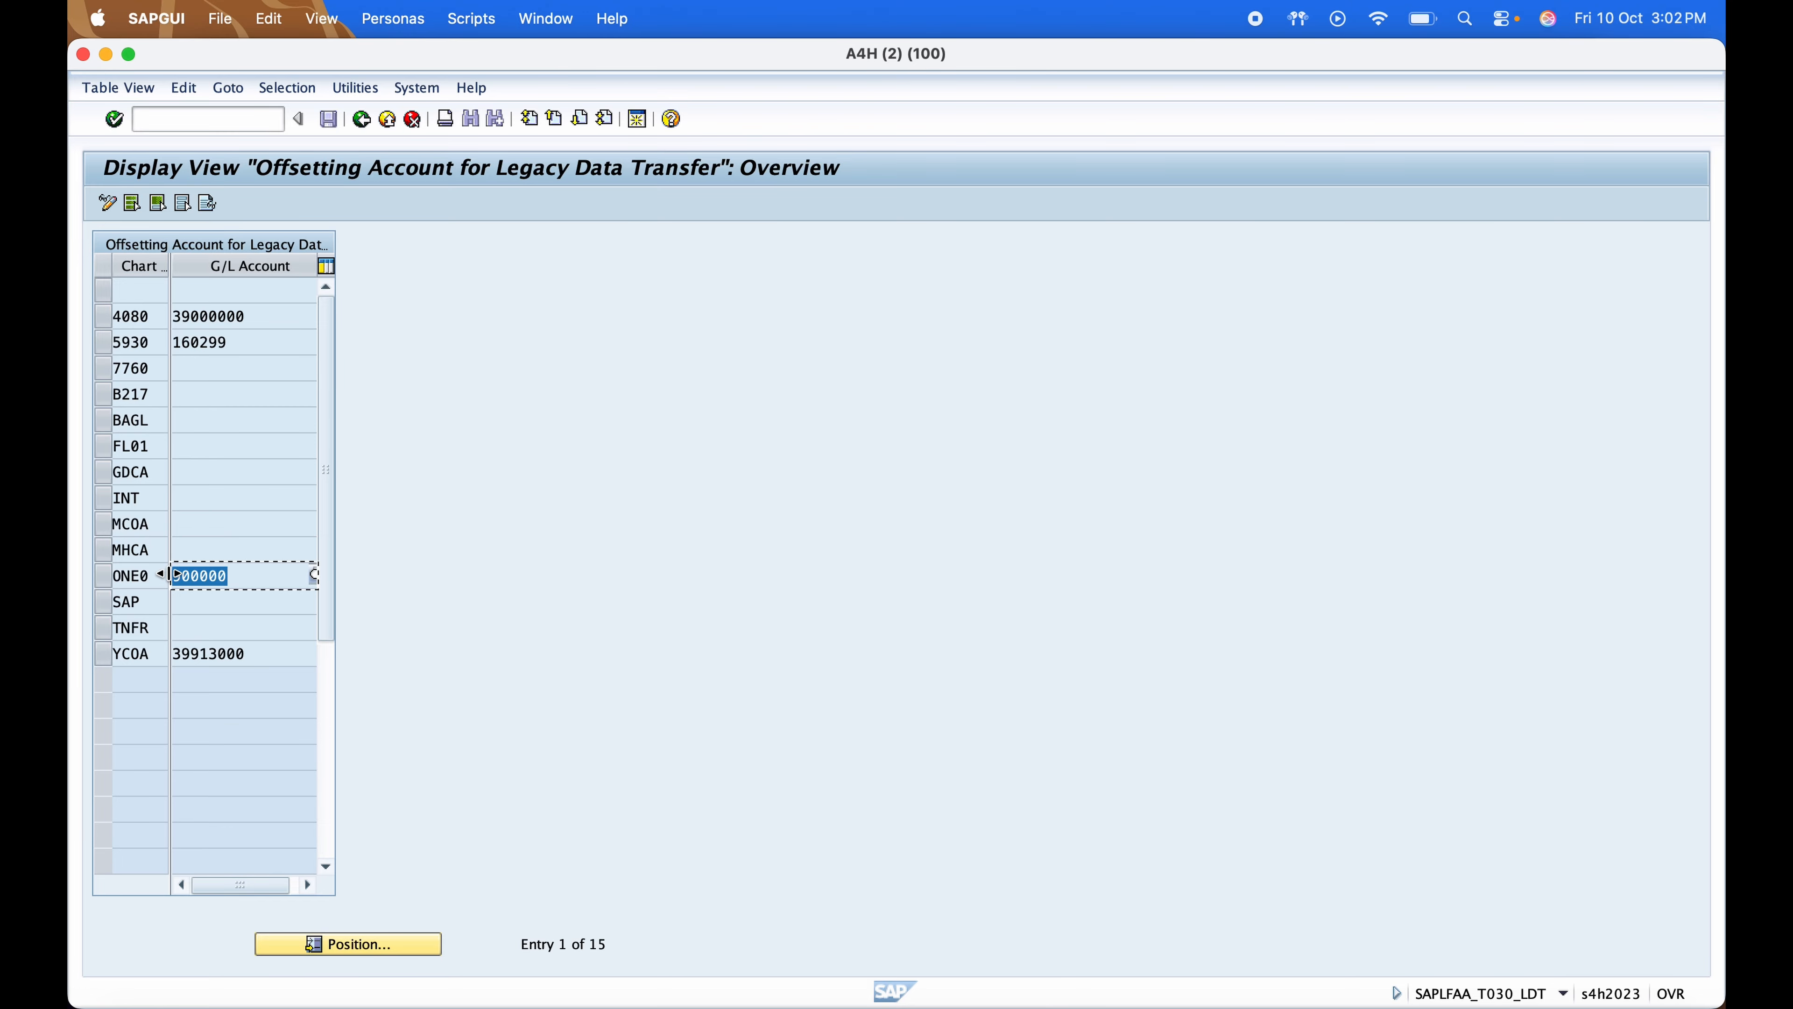
{"action": "left_click", "coordinate": [123, 577]}
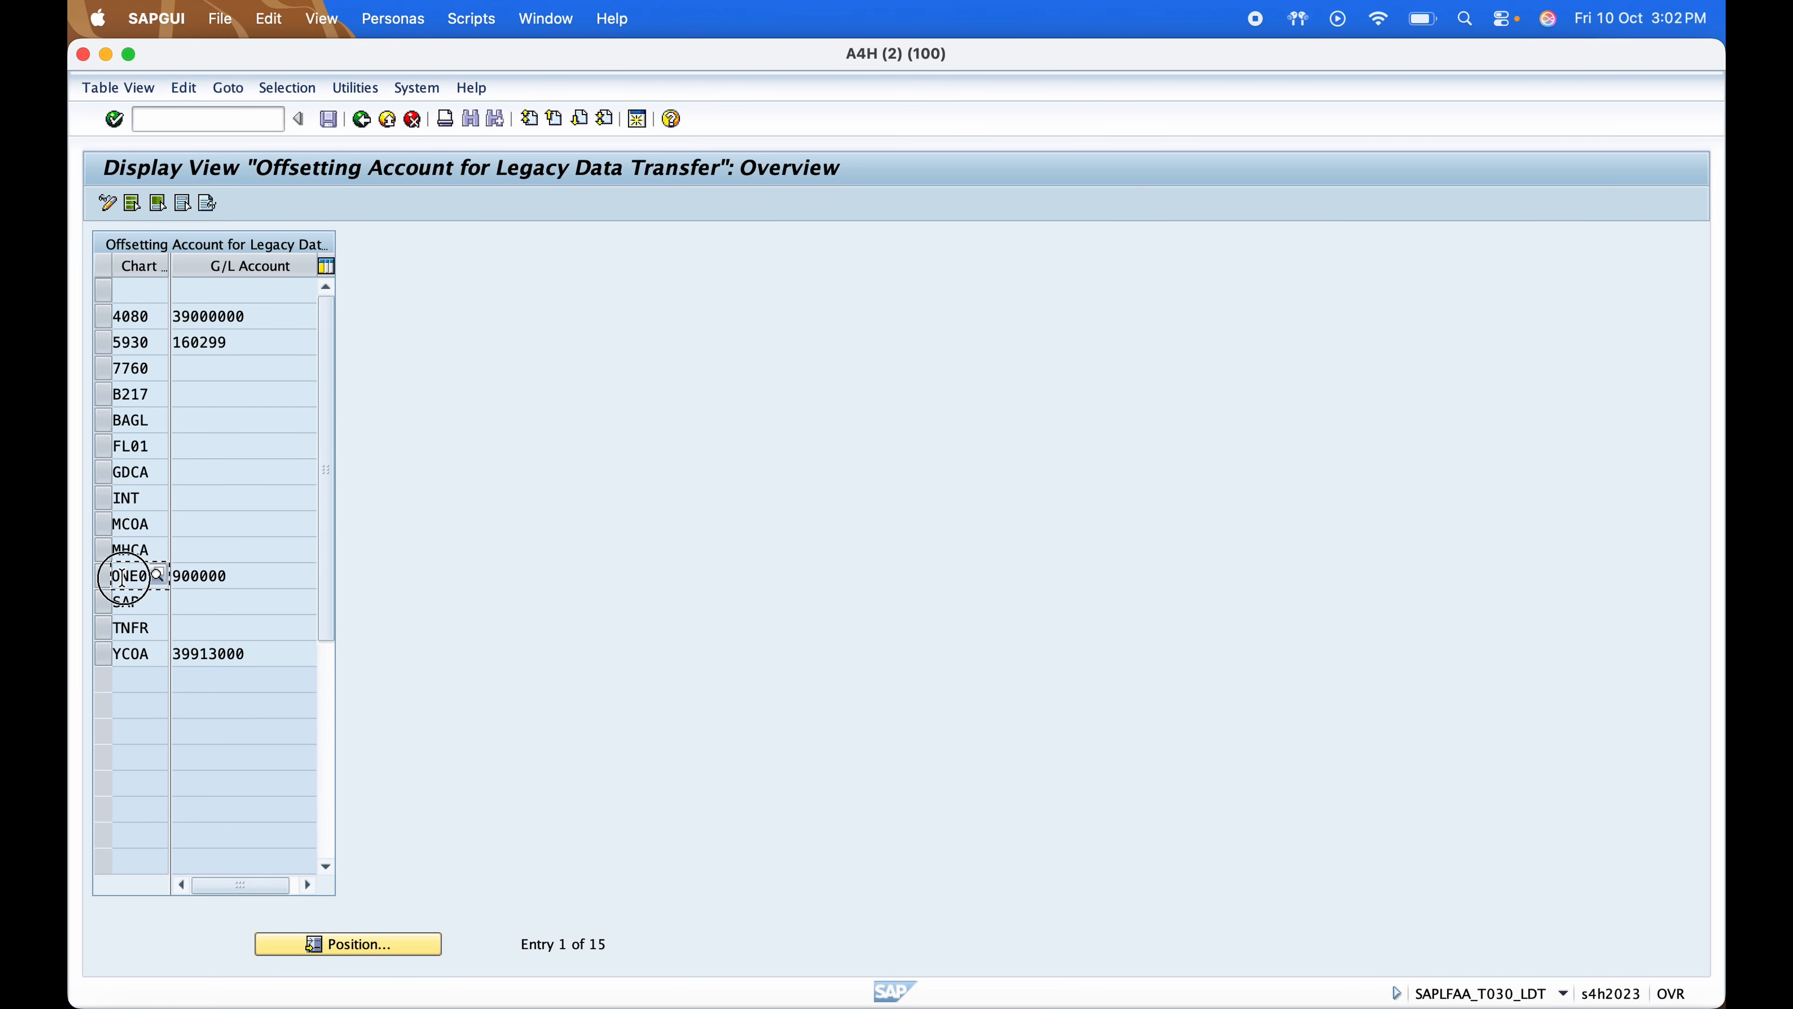
{"action": "left_click", "coordinate": [247, 579]}
{"action": "left_click_drag", "start_coordinate": [247, 579], "coordinate": [207, 577]}
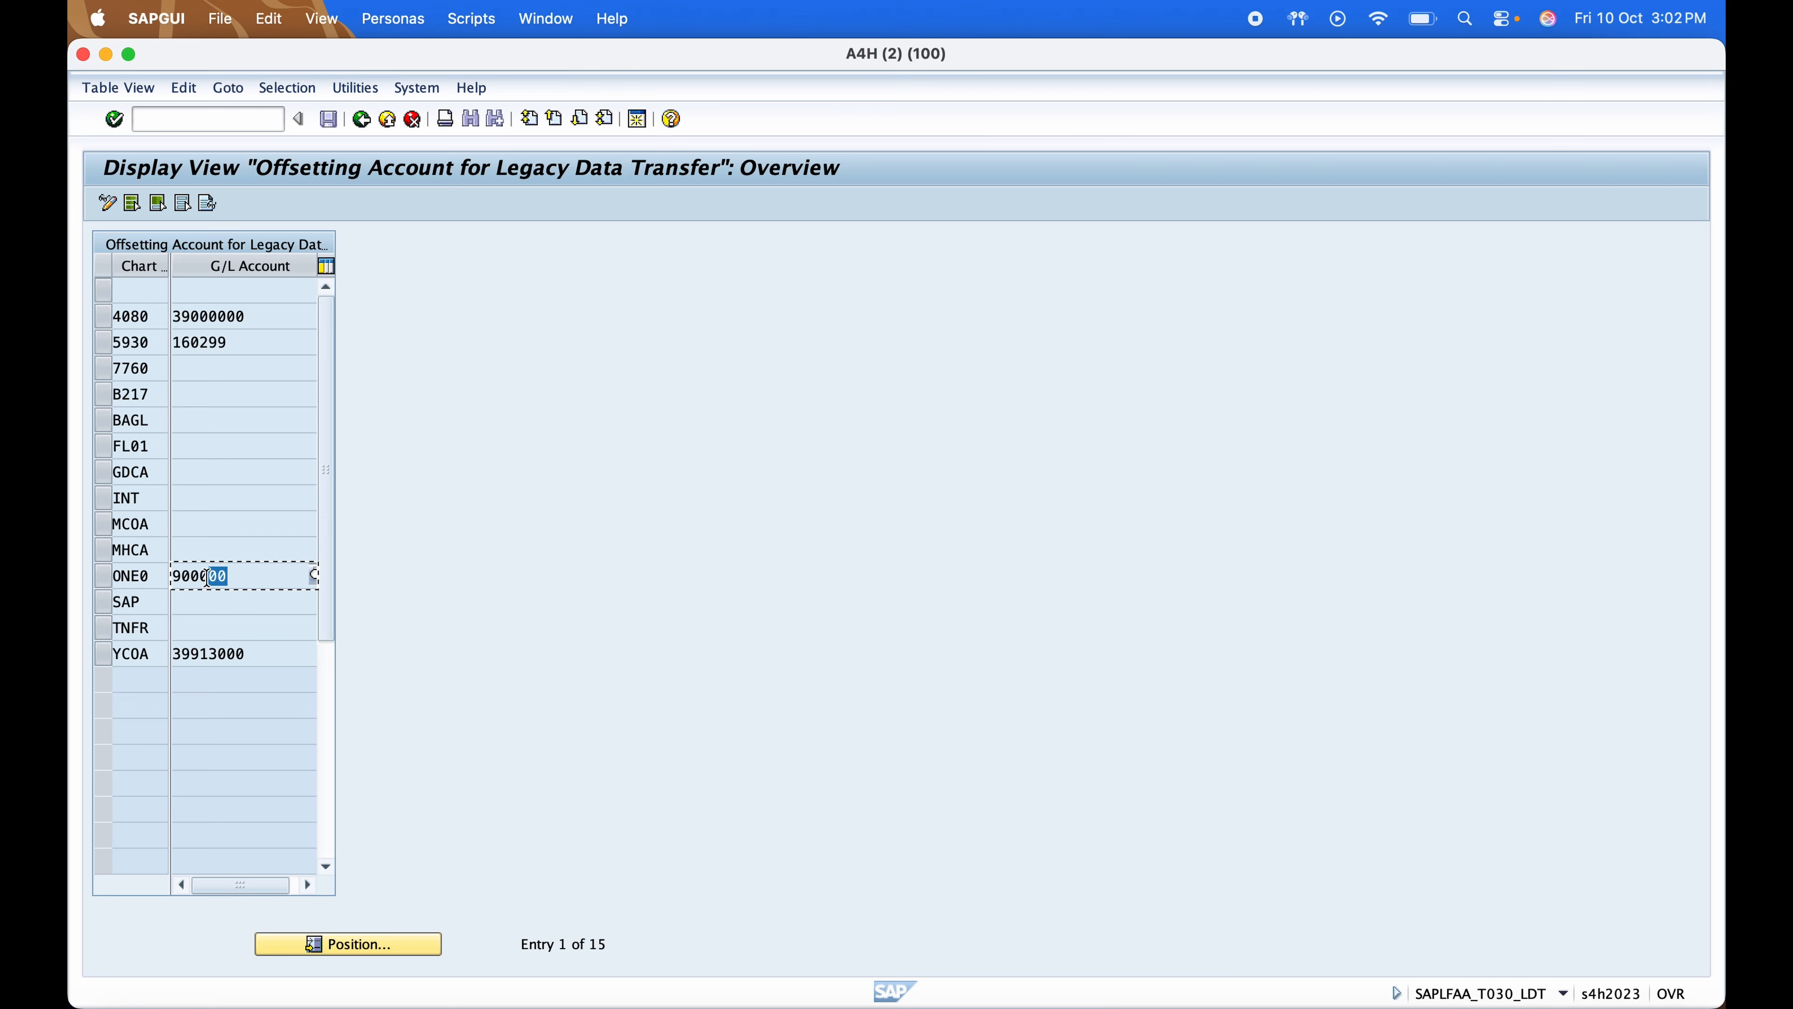
{"action": "key", "text": "shift+Left"}
{"action": "key", "text": "shift+Left"}
{"action": "key", "text": "shift+Left"}
{"action": "key", "text": "shift+Left"}
Open transaction FS00 in a new session and examine the control data of G/L account 900000, including open item management
{"action": "left_click", "coordinate": [228, 120]}
{"action": "type", "text": "/ofs00"}
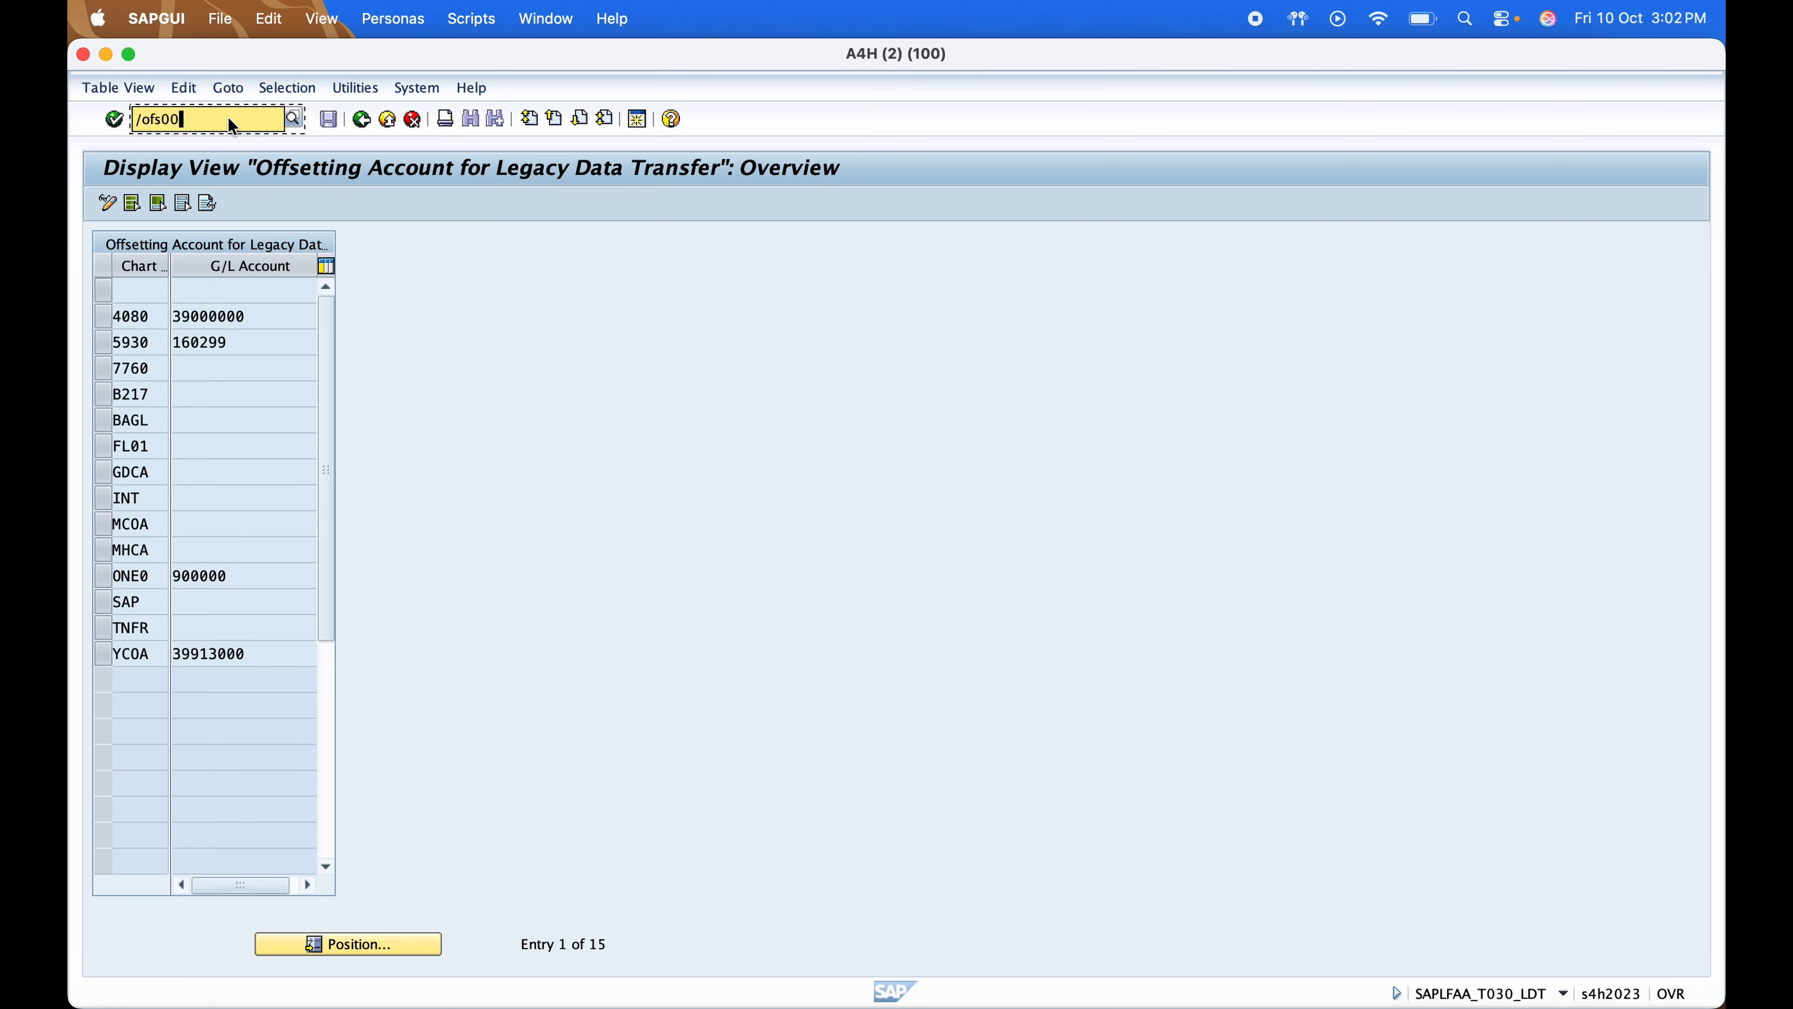
{"action": "key", "text": "Return"}
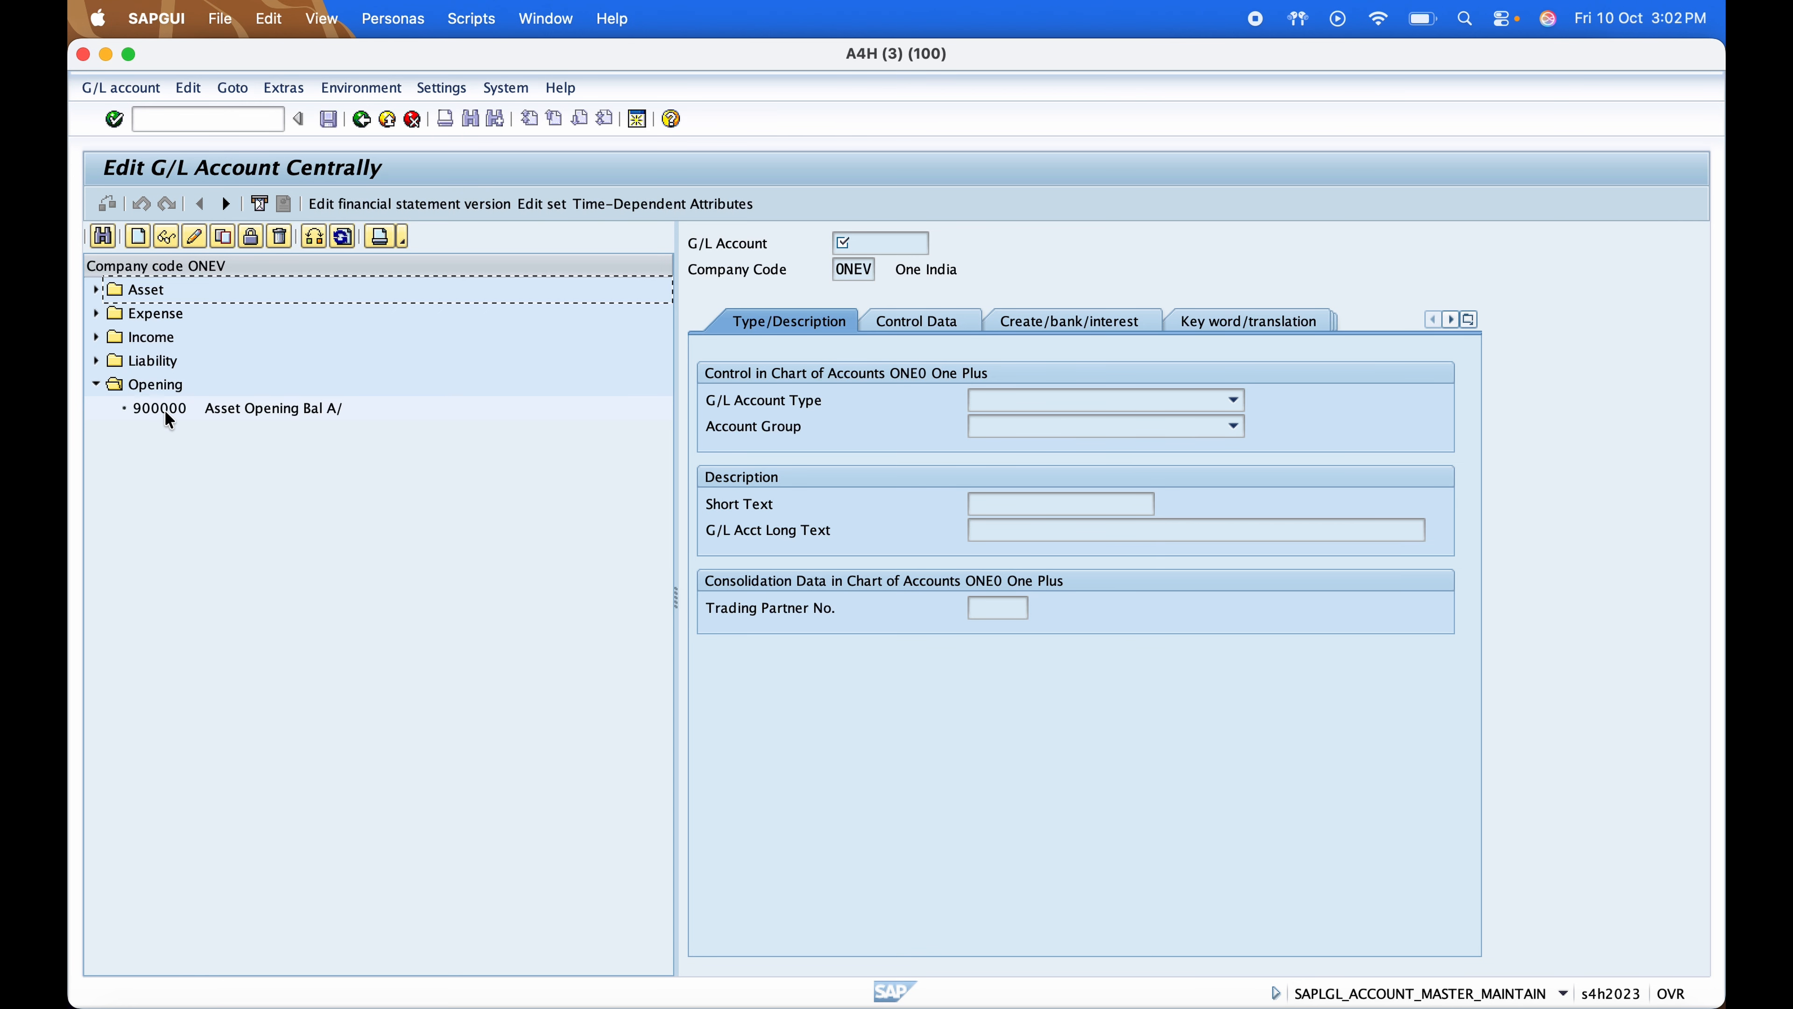
{"action": "double_click", "coordinate": [164, 409]}
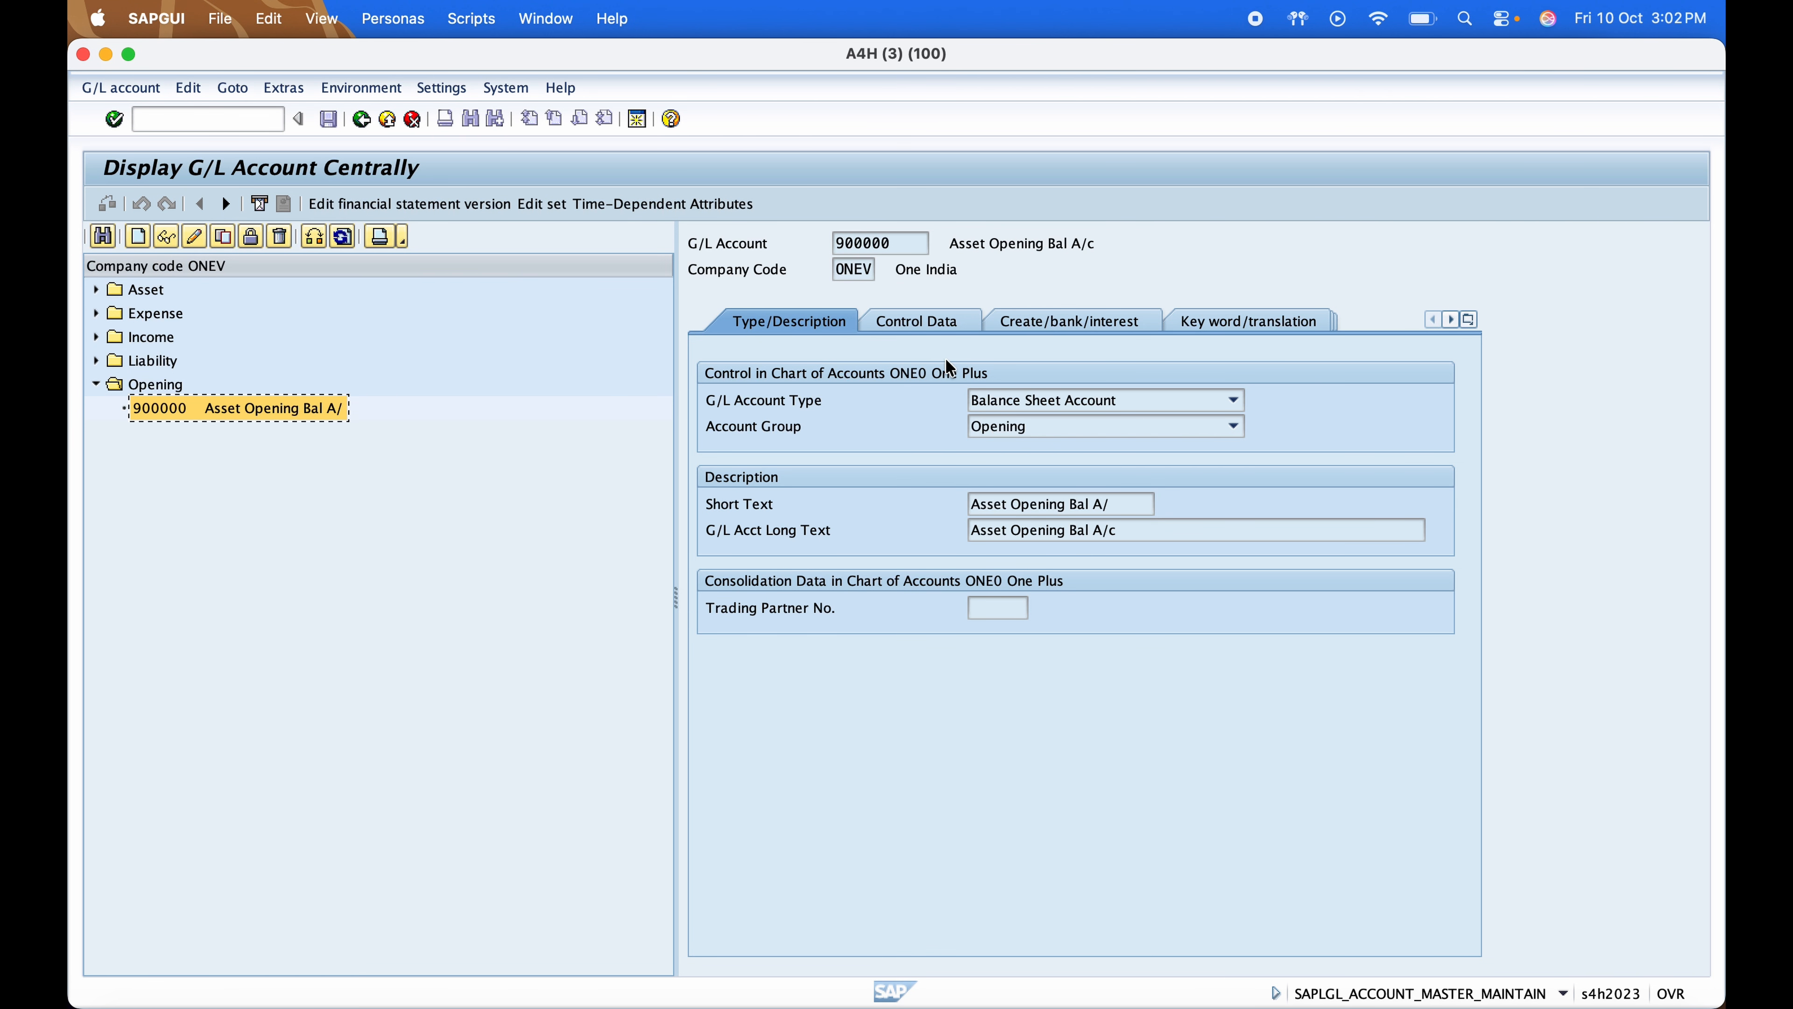
{"action": "left_click", "coordinate": [932, 325]}
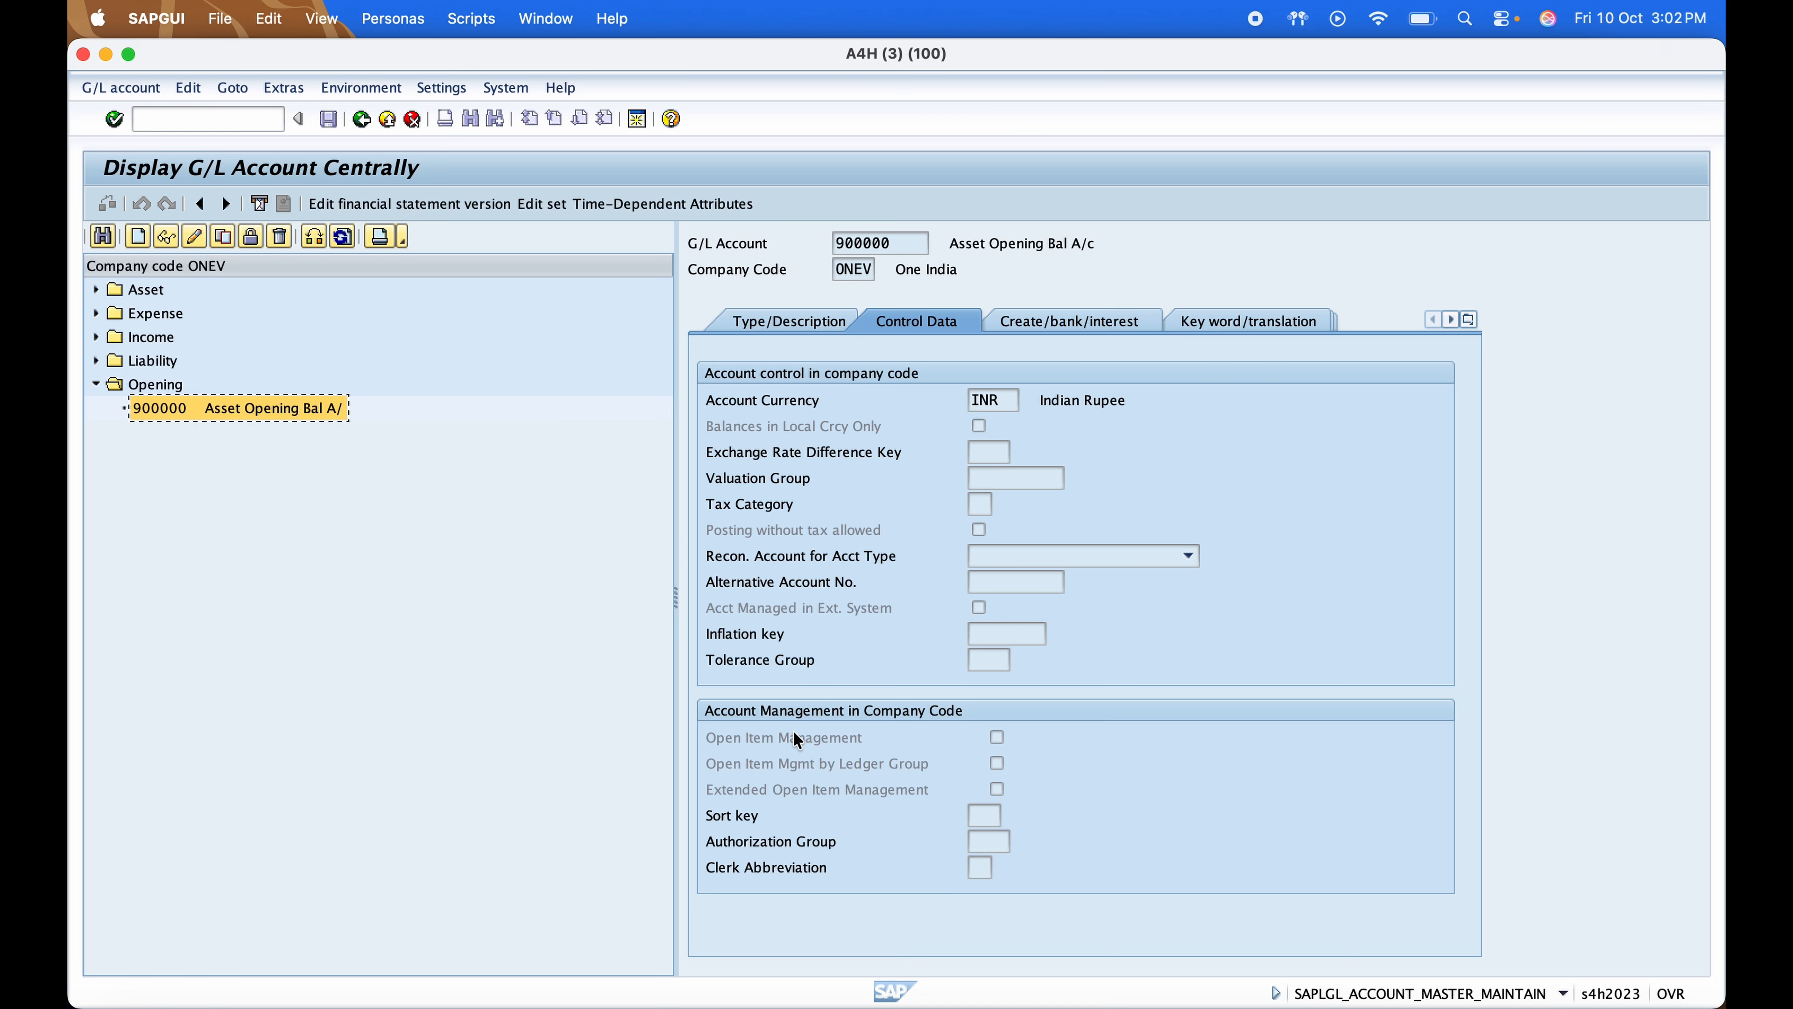
{"action": "left_click", "coordinate": [997, 737]}
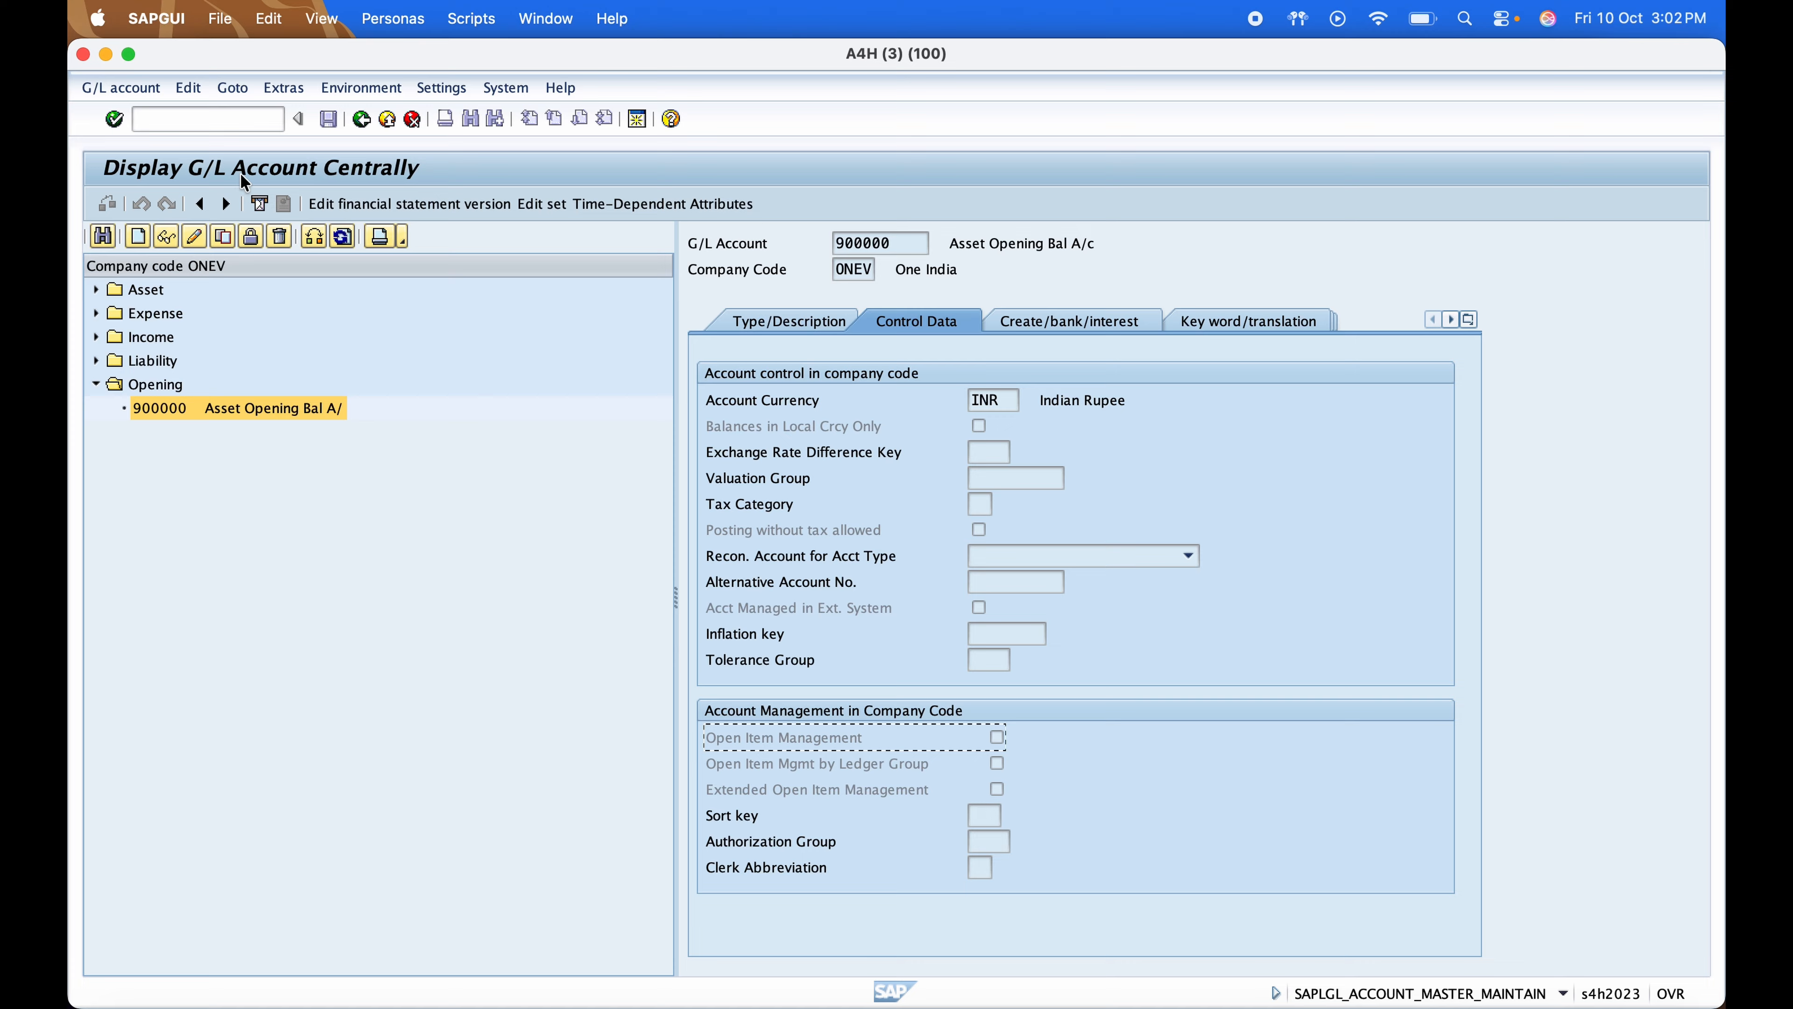
Start transaction AS91 and begin a legacy asset in class ON103, One Plus Vehicles, for company code ONEV
{"action": "left_click", "coordinate": [220, 120]}
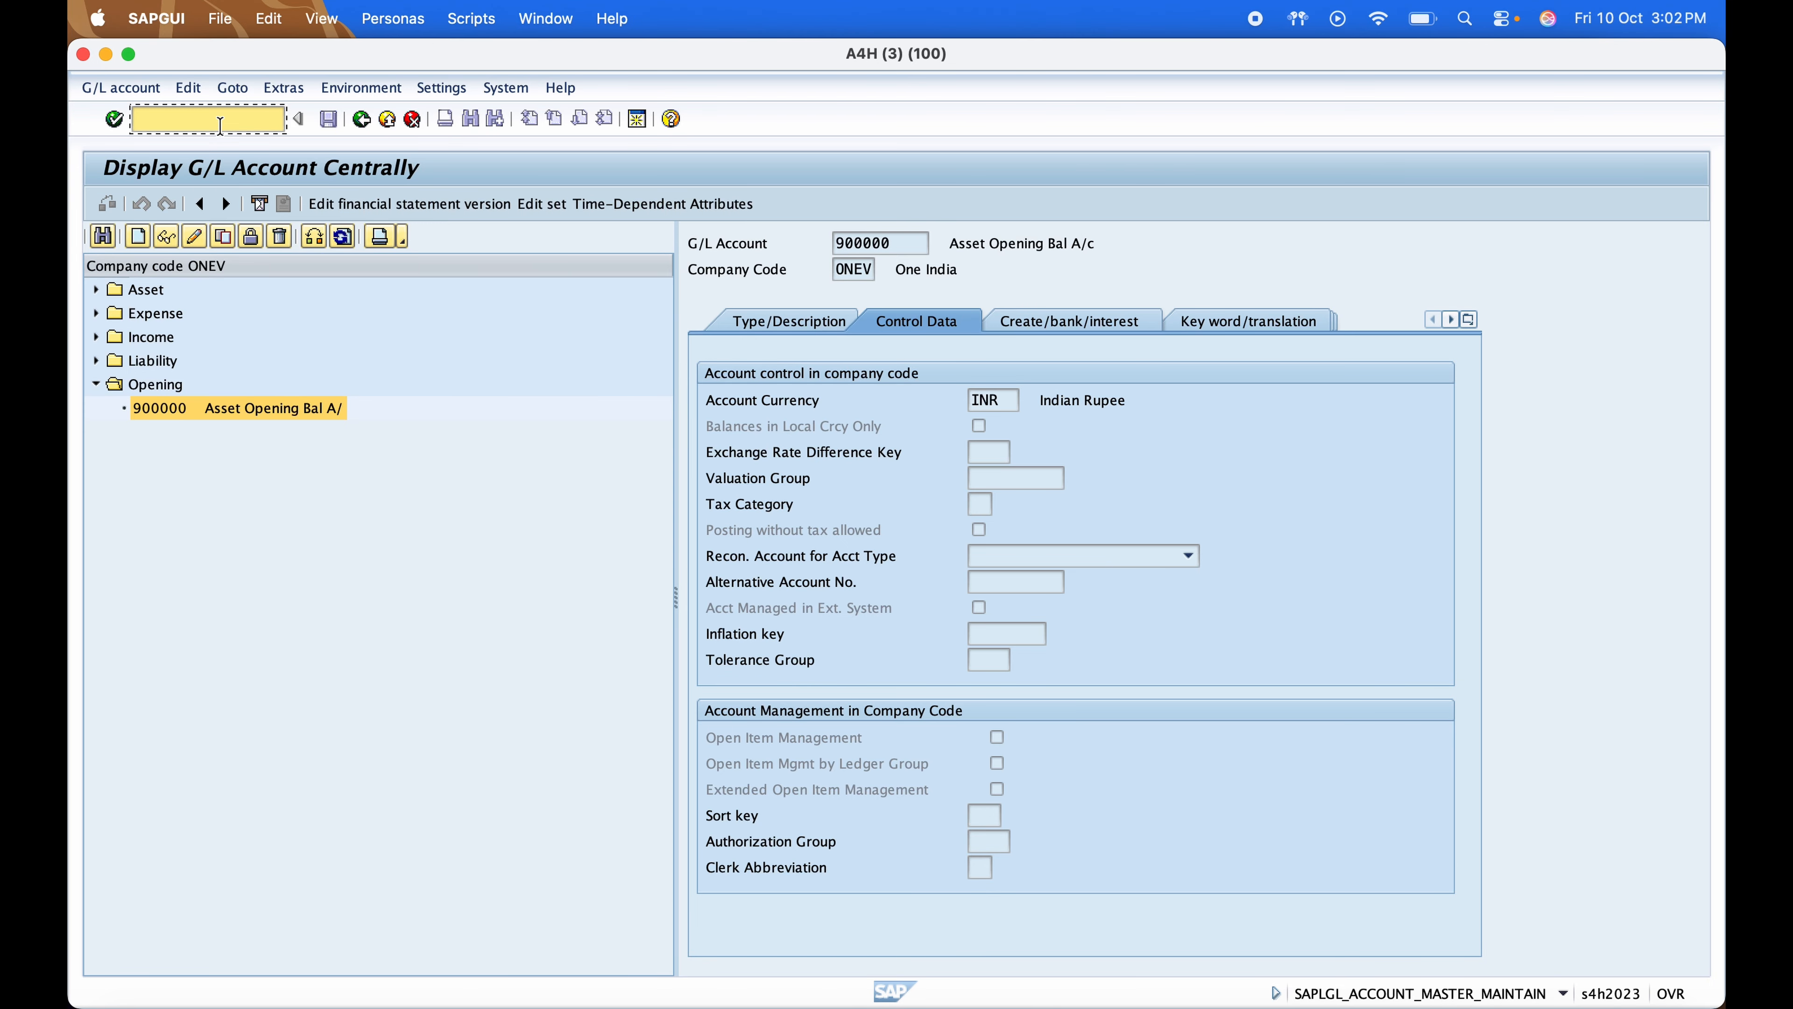
{"action": "type", "text": "/nas91"}
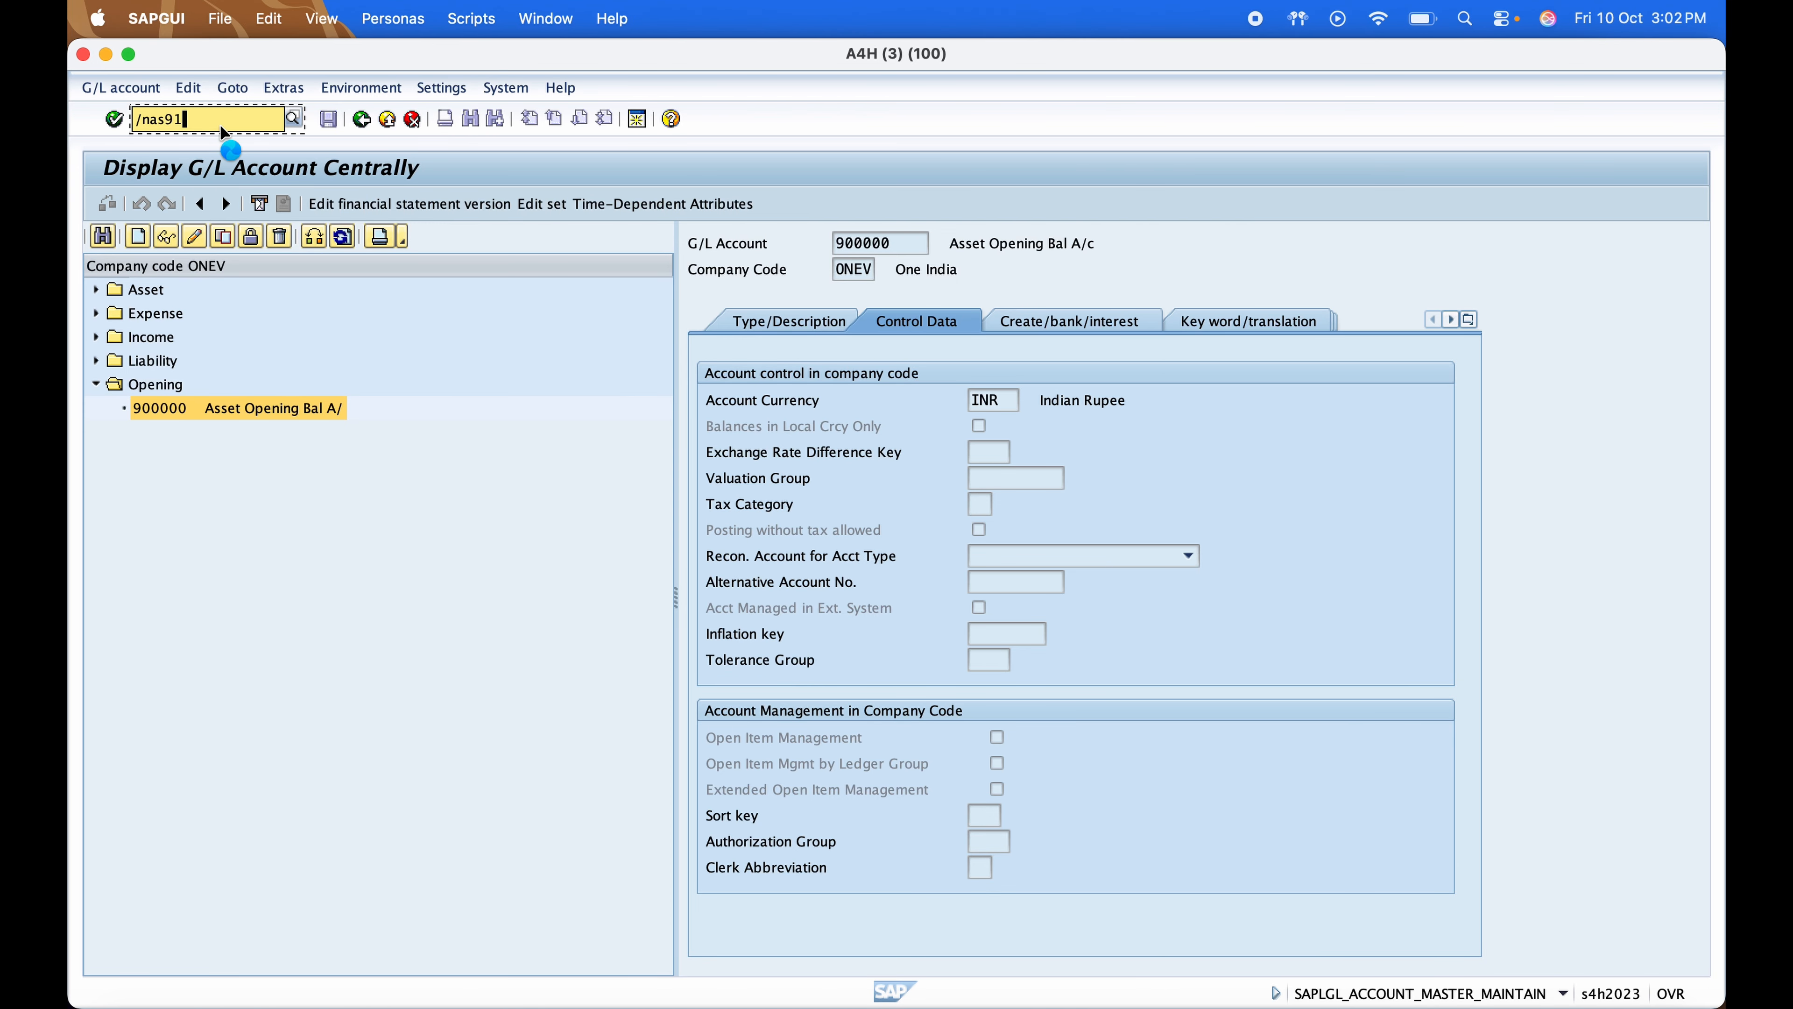
{"action": "key", "text": "Return"}
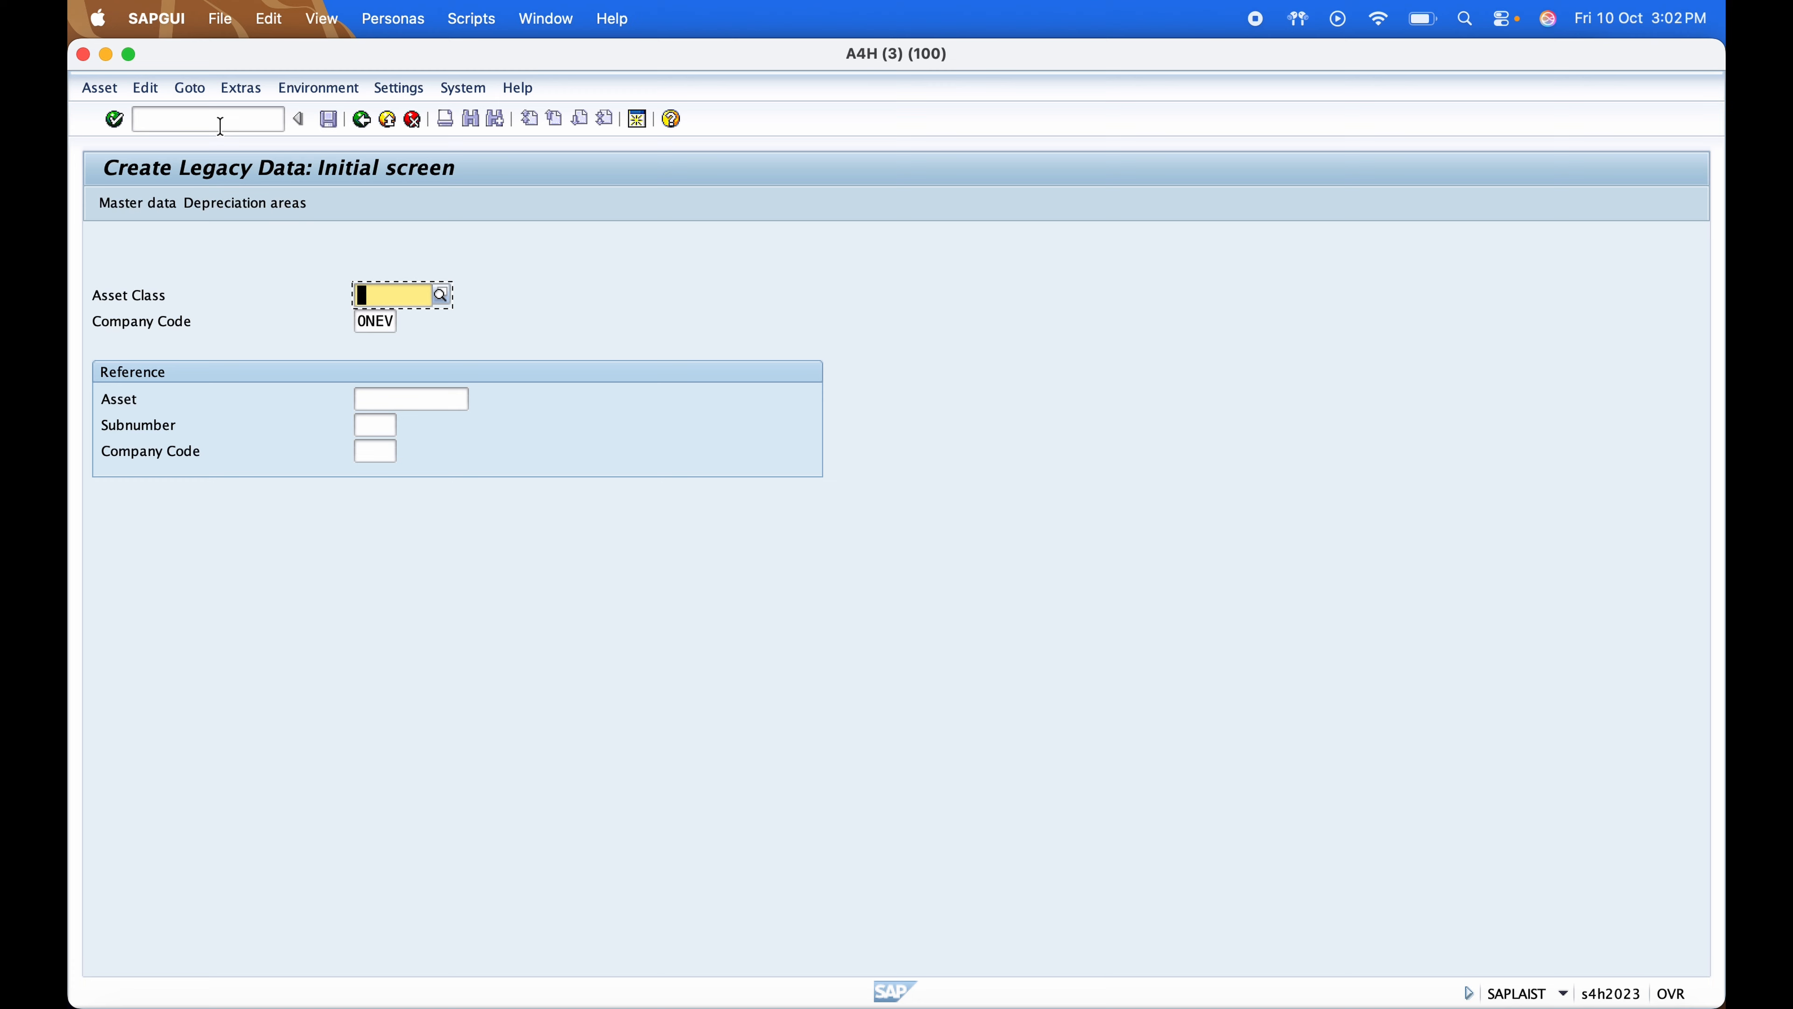
{"action": "left_click", "coordinate": [440, 295]}
{"action": "key", "text": "Return"}
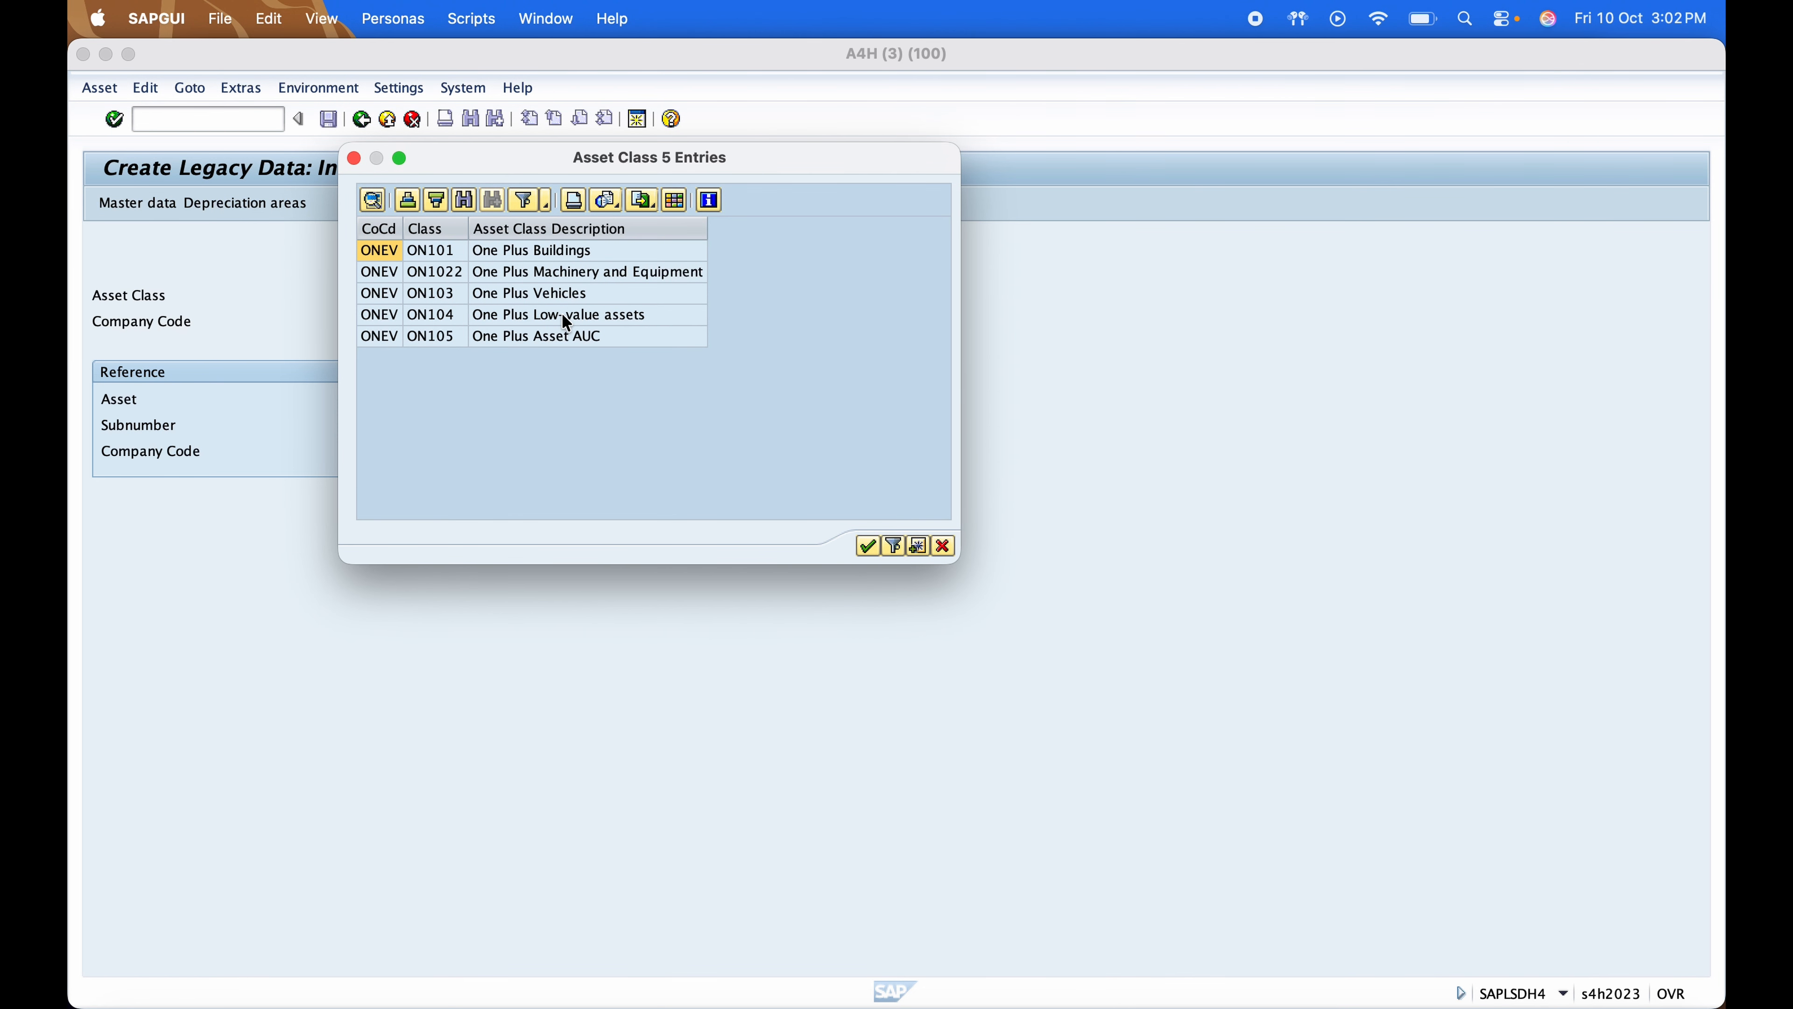
{"action": "double_click", "coordinate": [571, 298]}
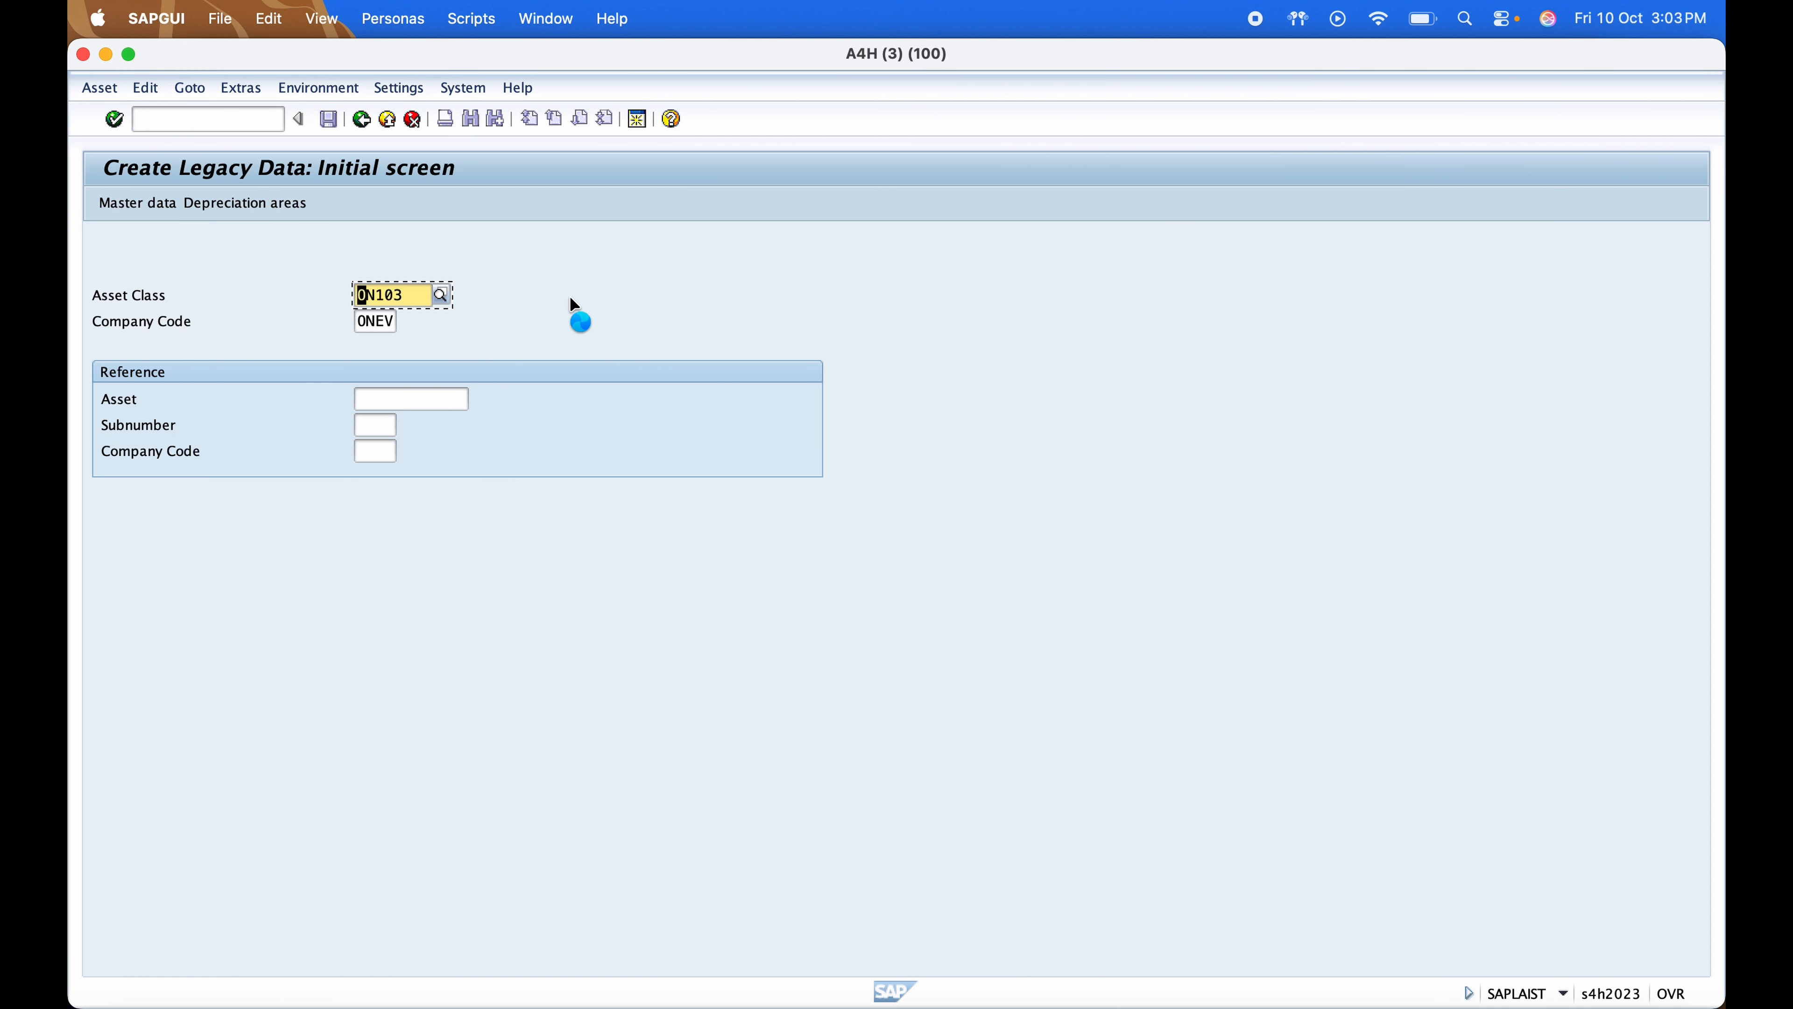
{"action": "key", "text": "Return"}
Enter "Vehicle Legacy Upload" in both description lines of the new legacy asset
{"action": "type", "text": "Ve"}
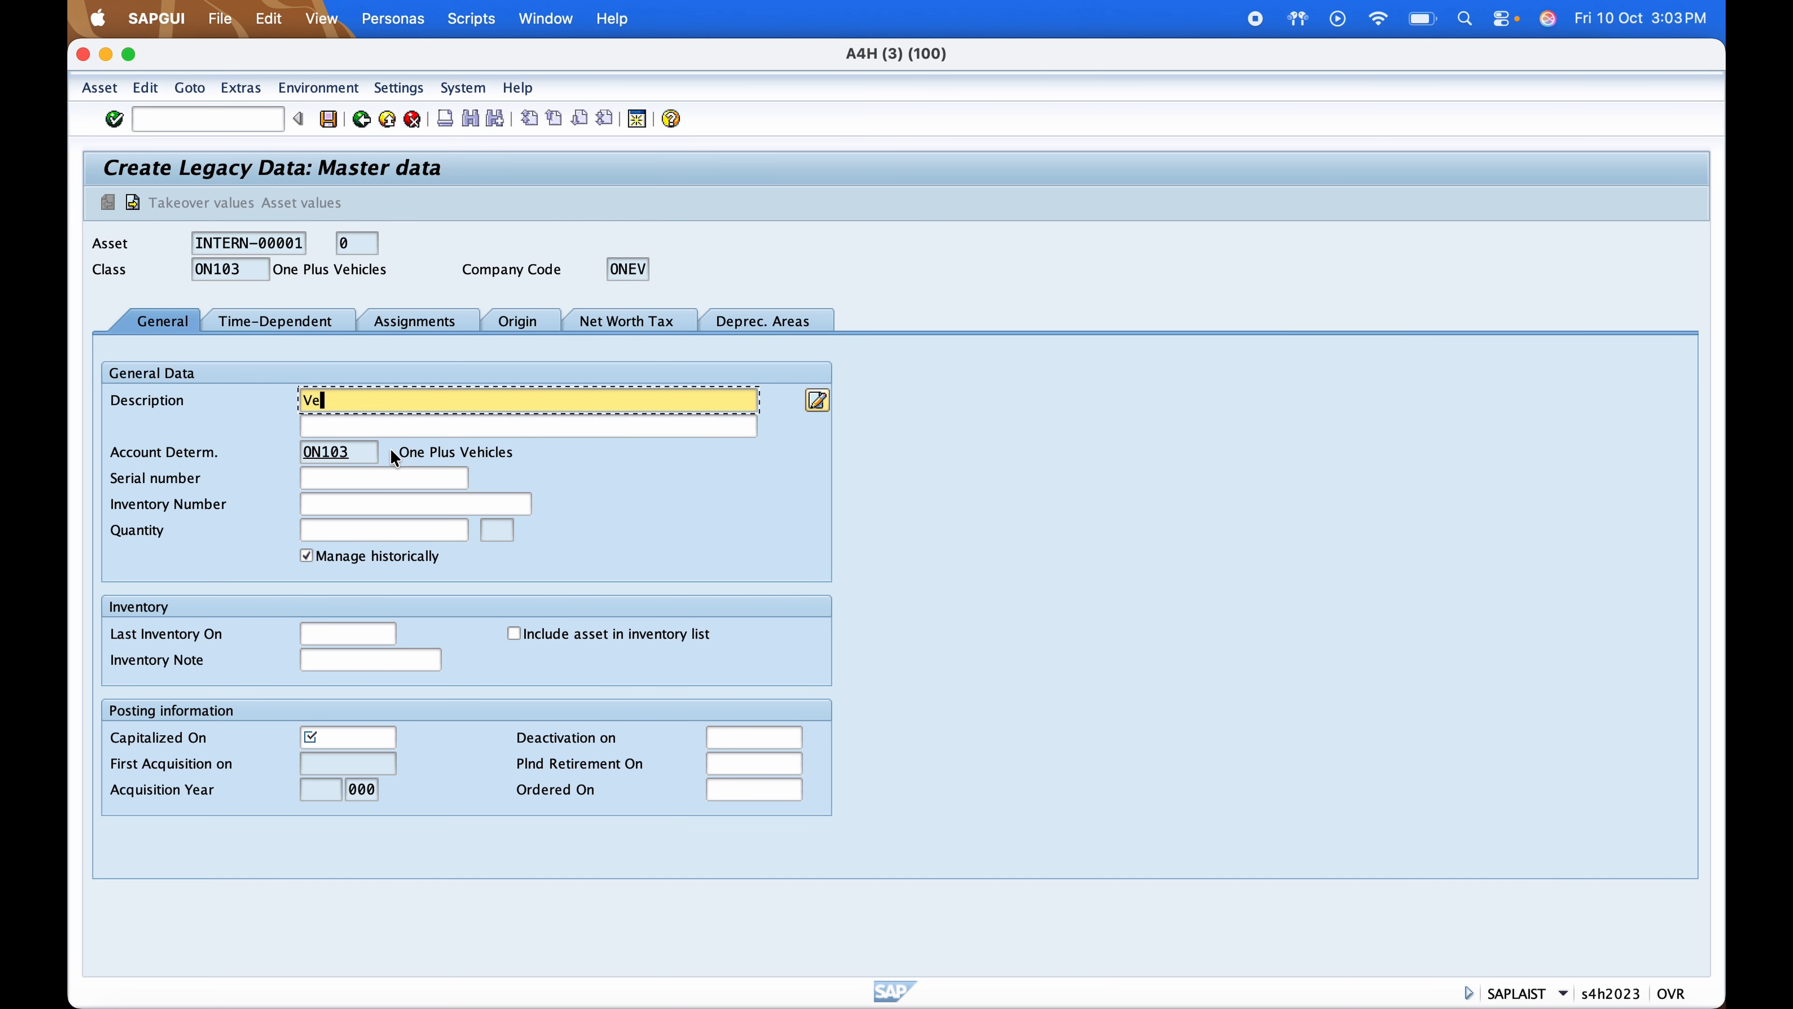
{"action": "type", "text": "hicle Legacy uPLOA"}
{"action": "key", "text": "BackSpace"}
{"action": "key", "text": "BackSpace"}
{"action": "key", "text": "BackSpace"}
{"action": "key", "text": "BackSpace"}
{"action": "key", "text": "BackSpace"}
{"action": "key", "text": "Caps_Lock"}
{"action": "type", "text": "Upload"}
{"action": "key", "text": "super+a"}
{"action": "key", "text": "super+c"}
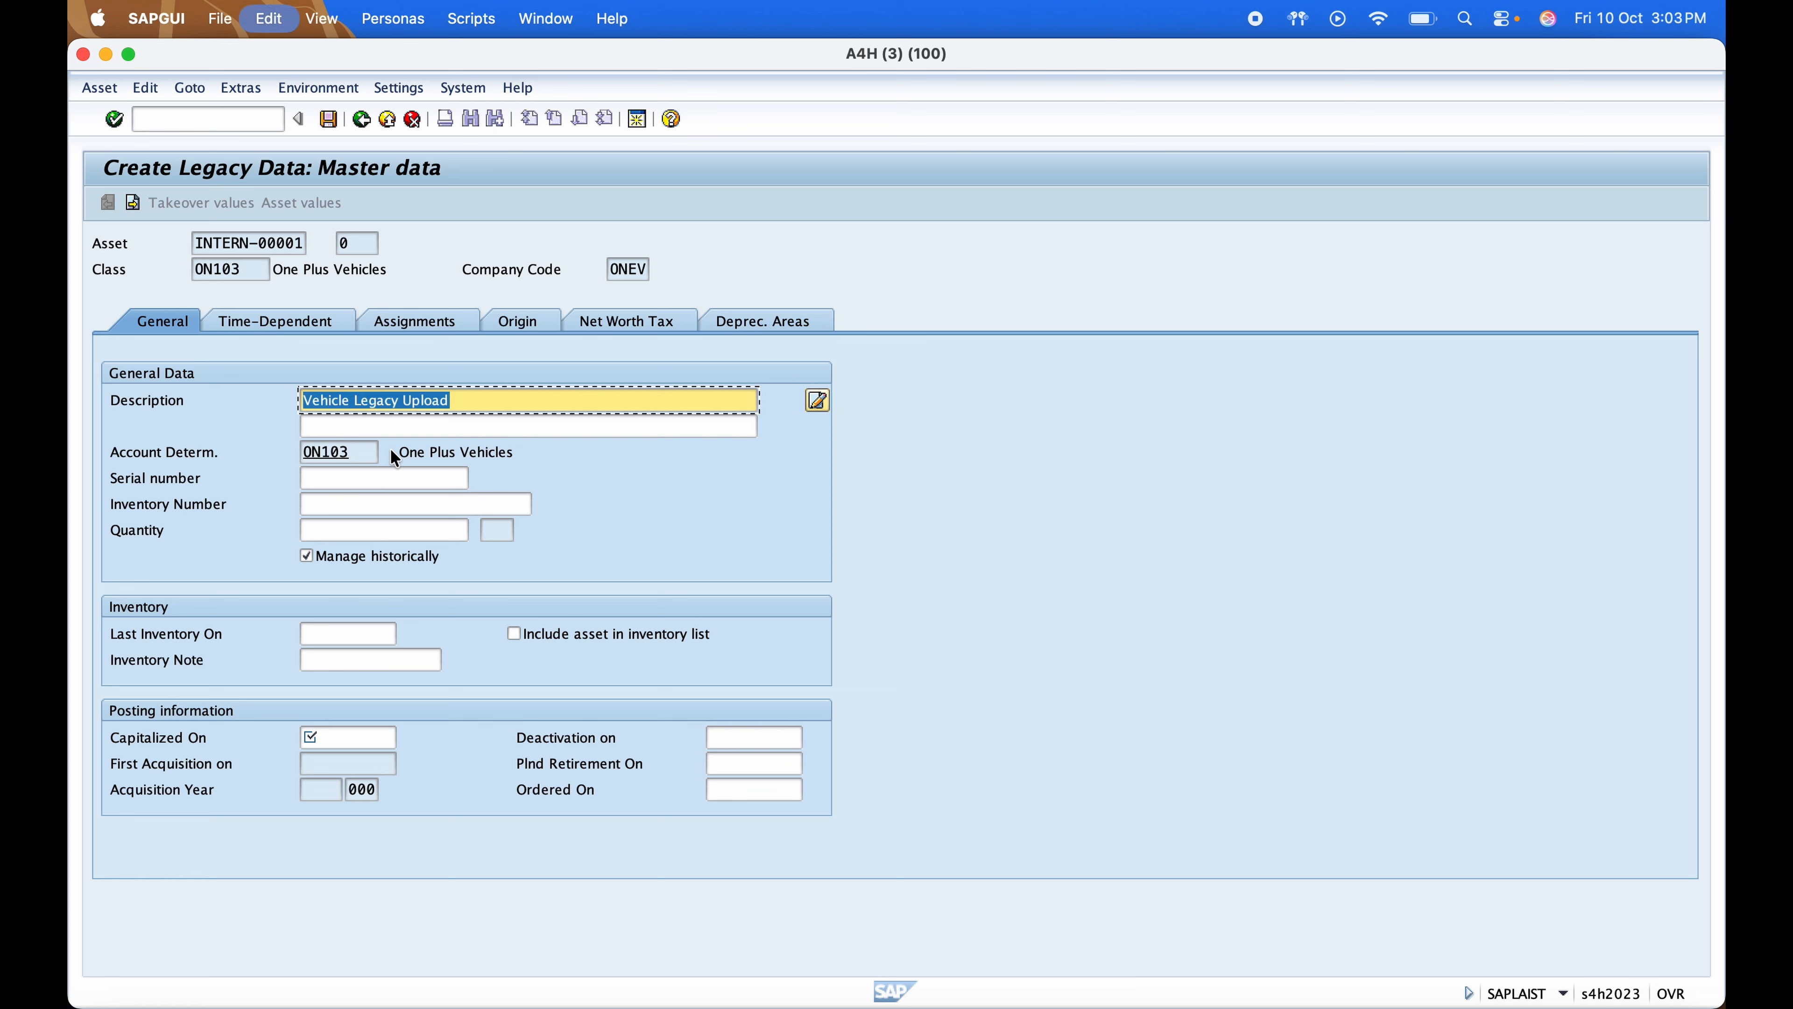
{"action": "key", "text": "Tab"}
{"action": "key", "text": "super+v"}
{"action": "key", "text": "Return"}
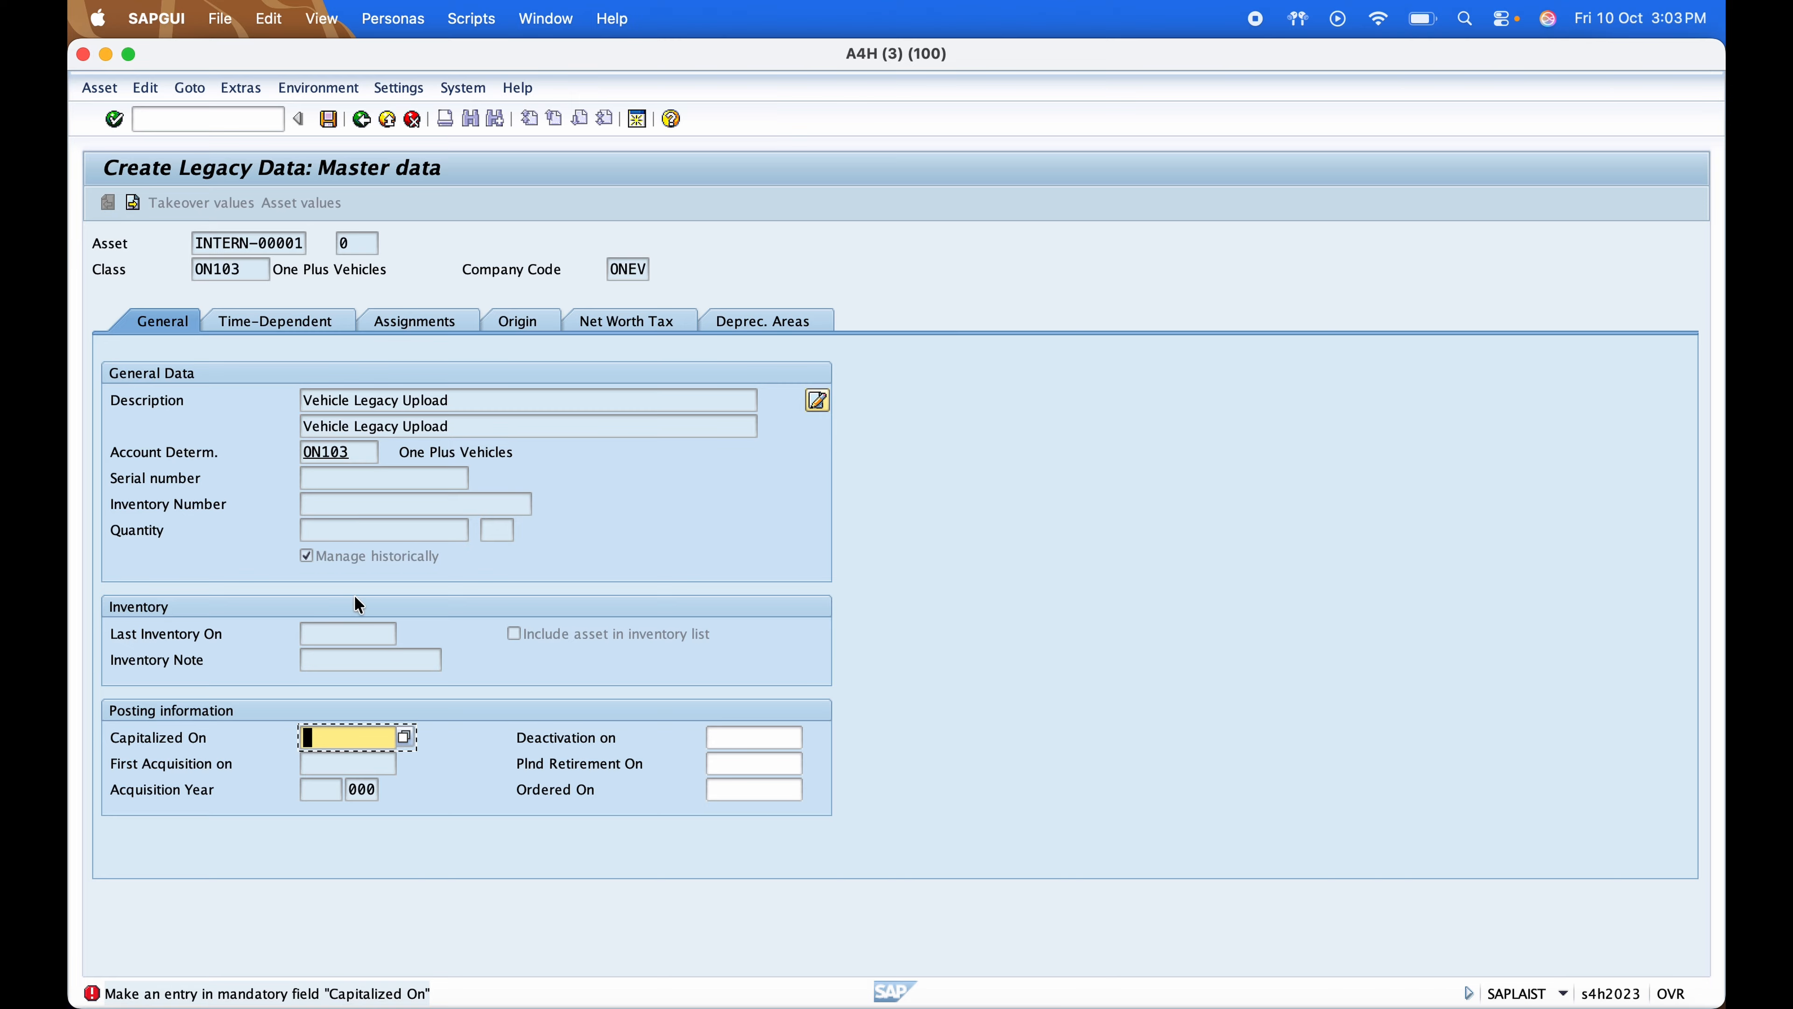
Set the legacy asset's capitalization date to 01.04.2024 using the calendar
{"action": "left_click", "coordinate": [406, 737]}
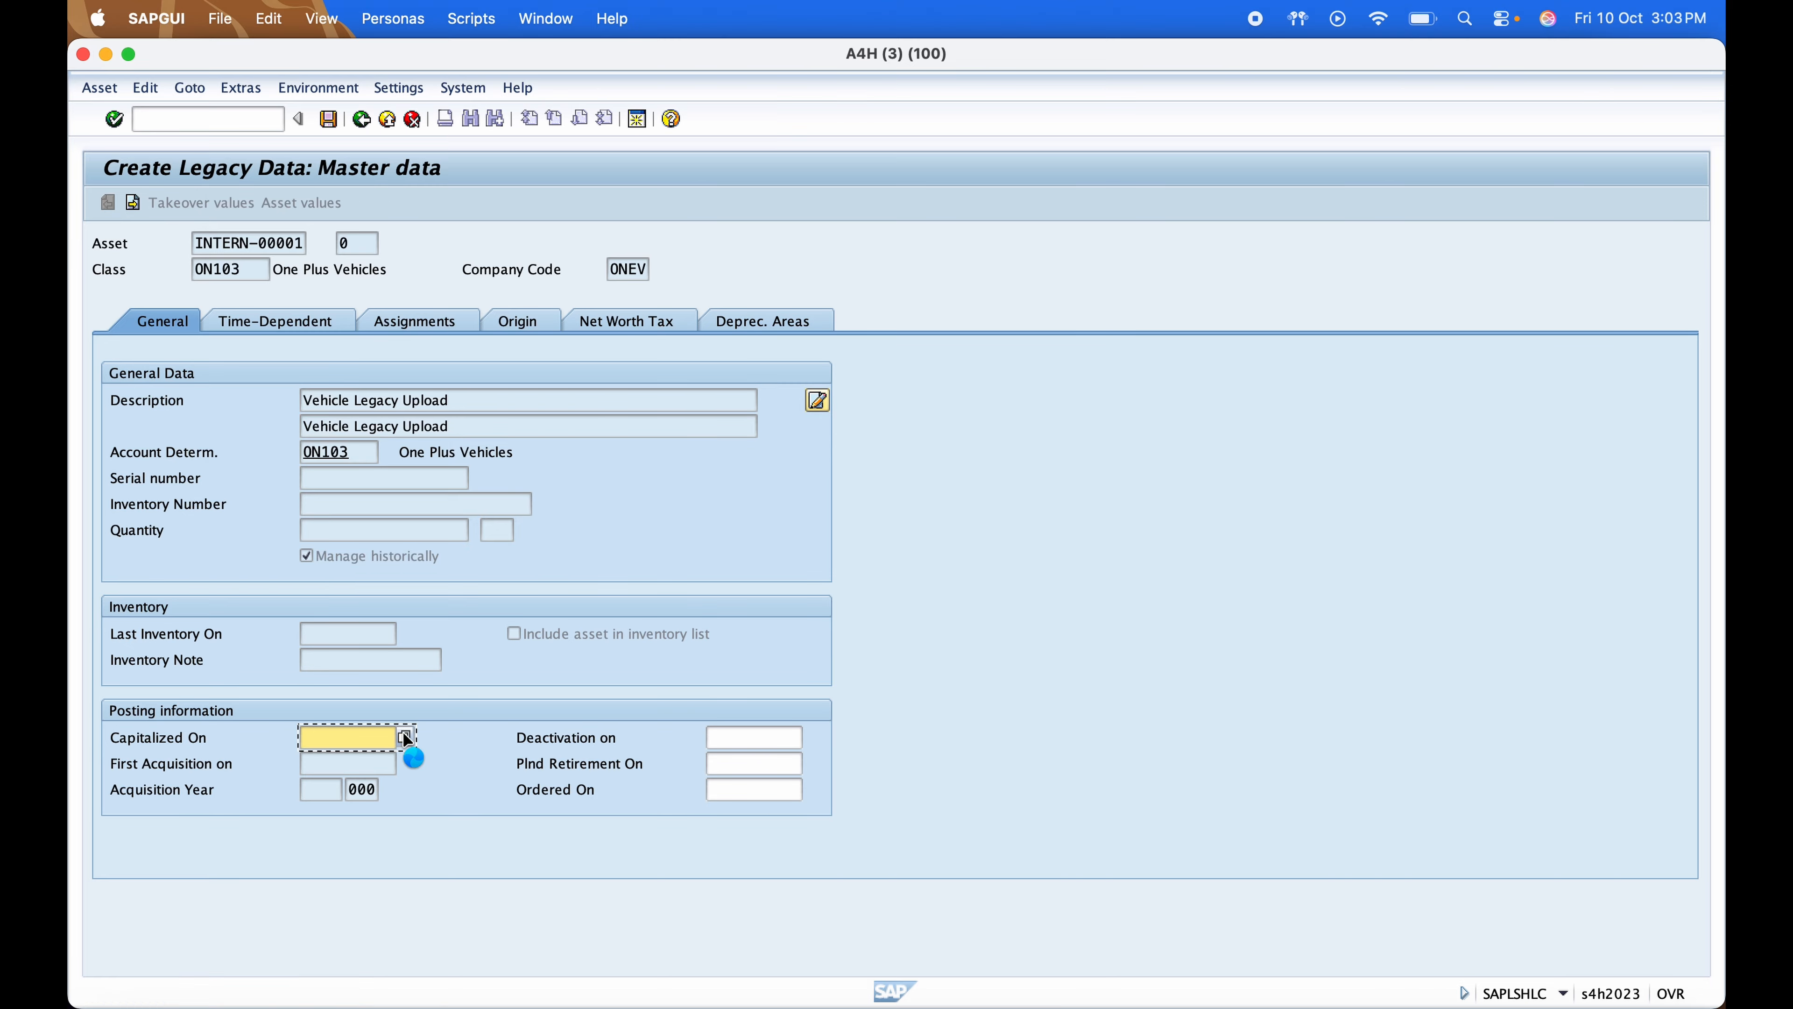
{"action": "left_click", "coordinate": [461, 225]}
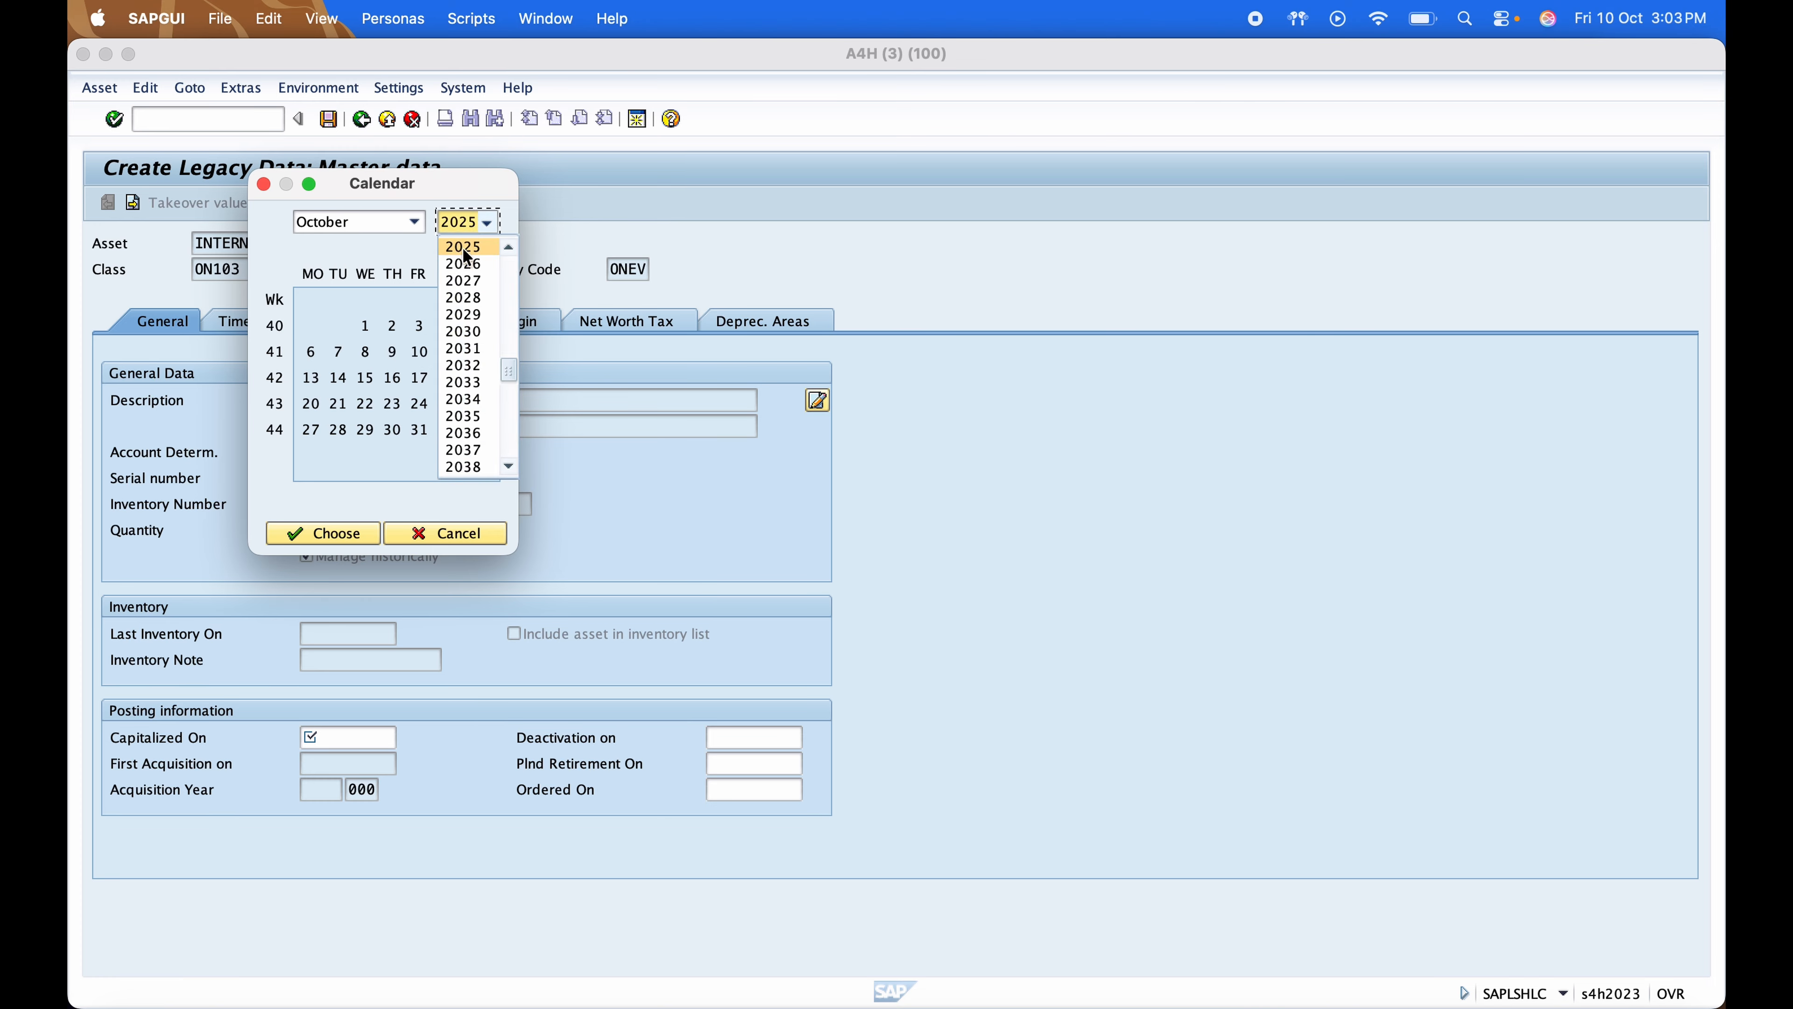
{"action": "left_click", "coordinate": [465, 246]}
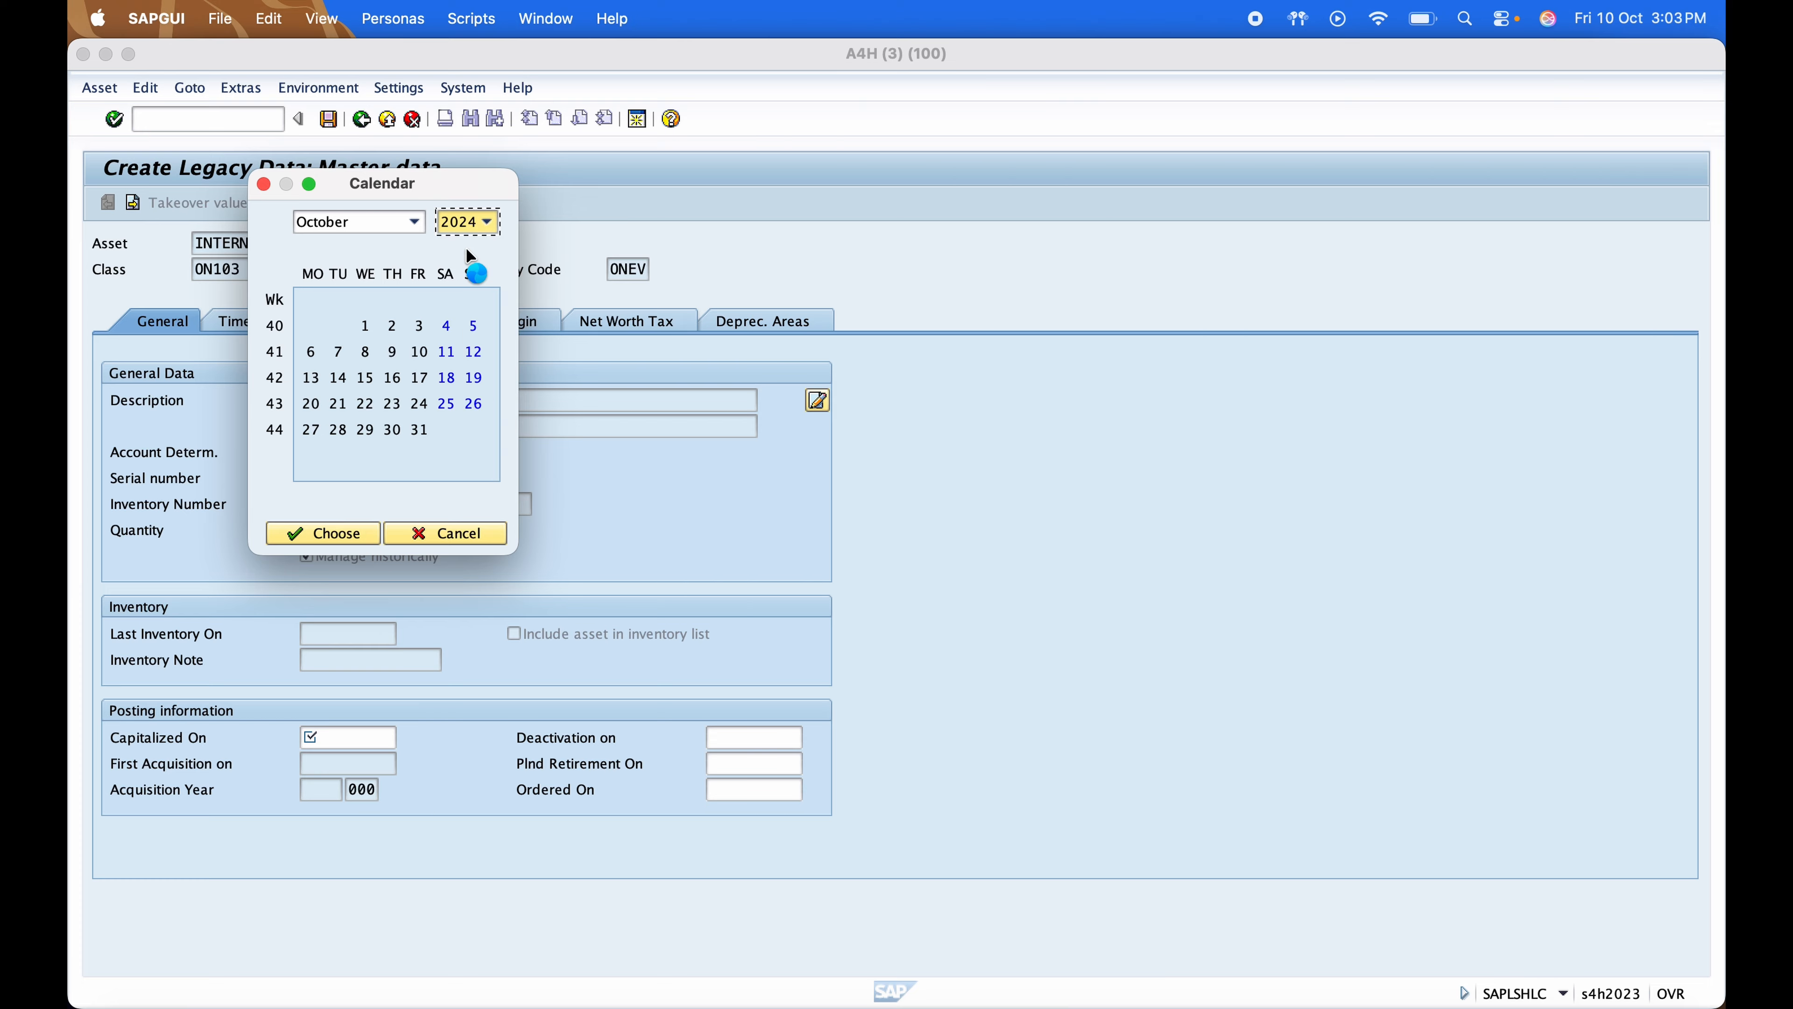
{"action": "left_click", "coordinate": [406, 223]}
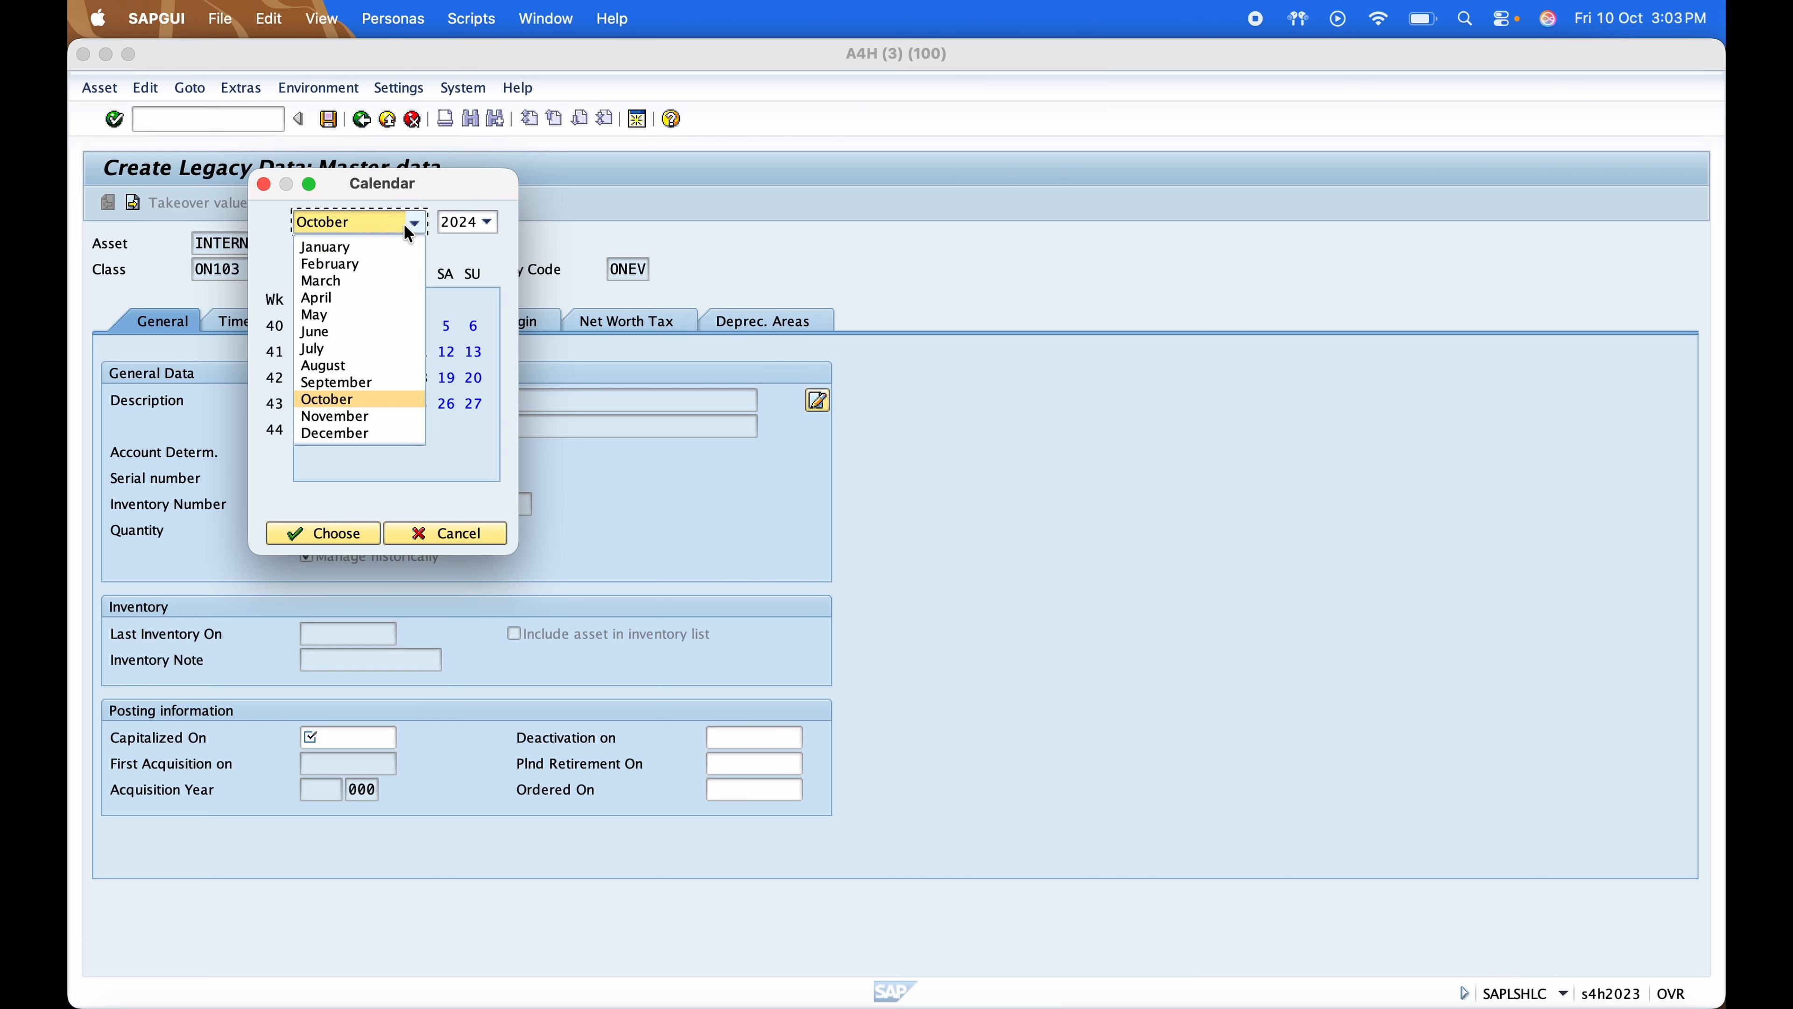
{"action": "left_click", "coordinate": [365, 295]}
{"action": "left_click", "coordinate": [312, 327]}
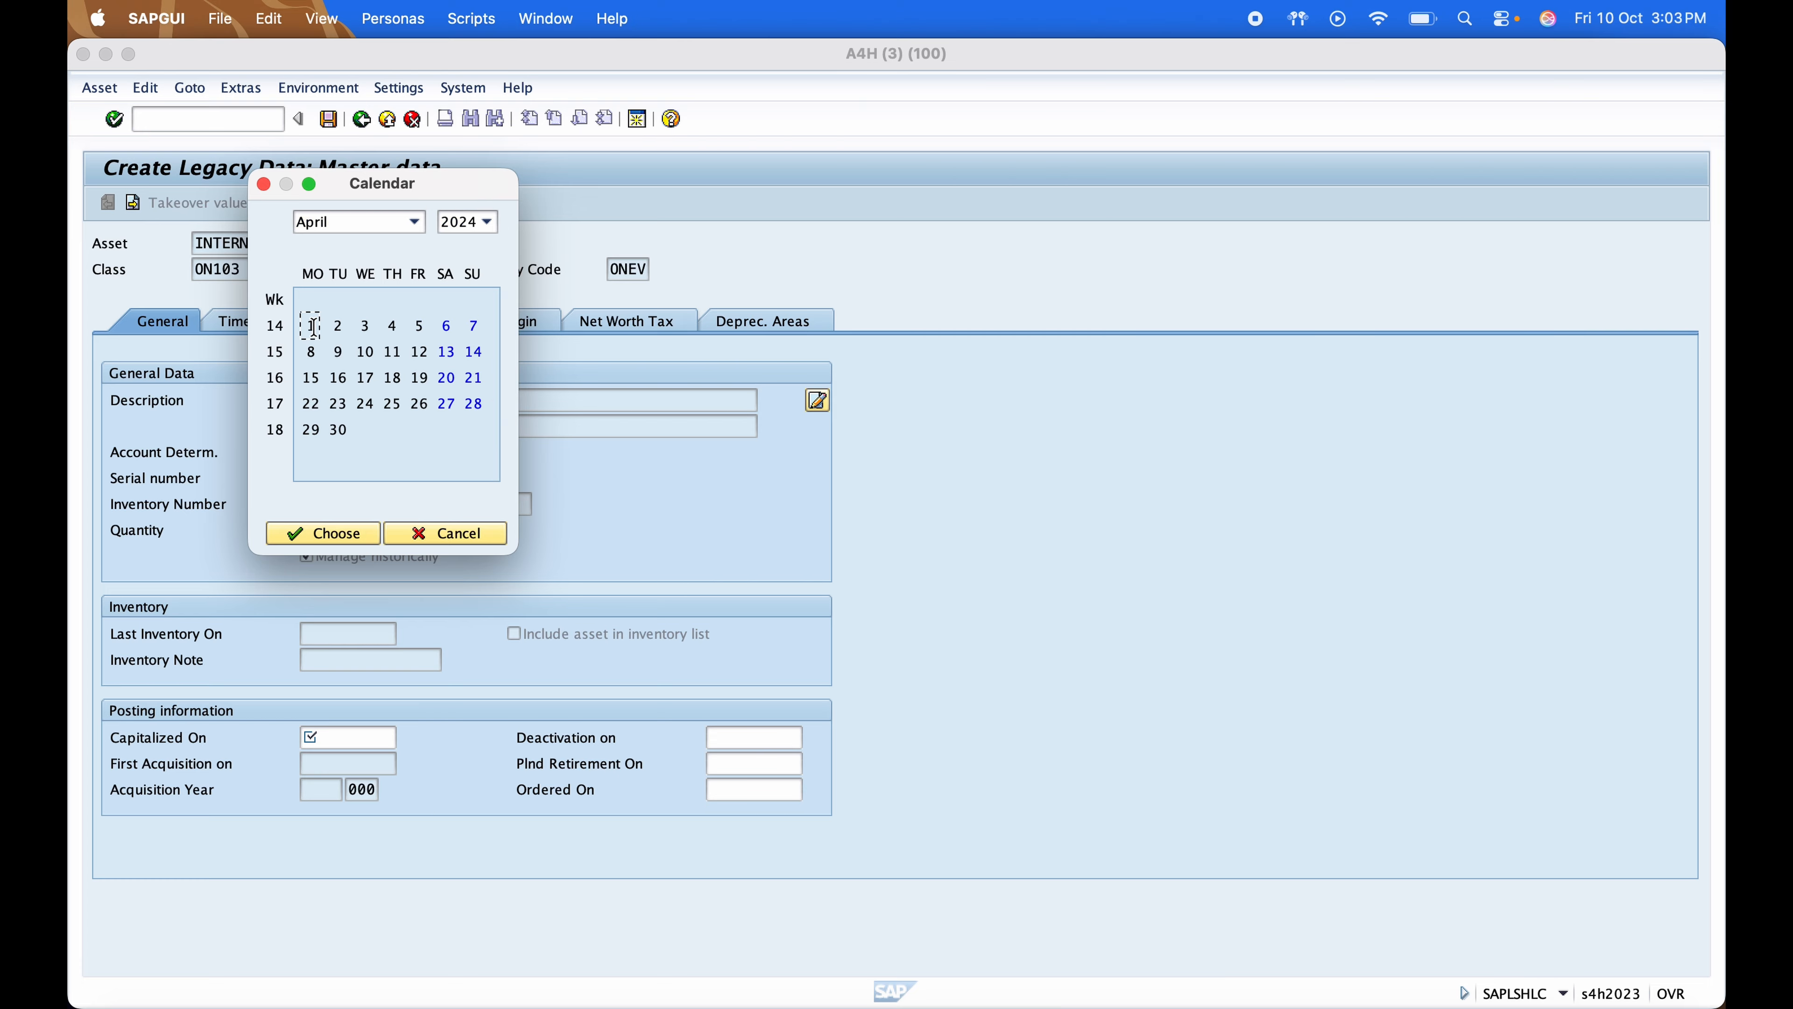
{"action": "double_click", "coordinate": [312, 327]}
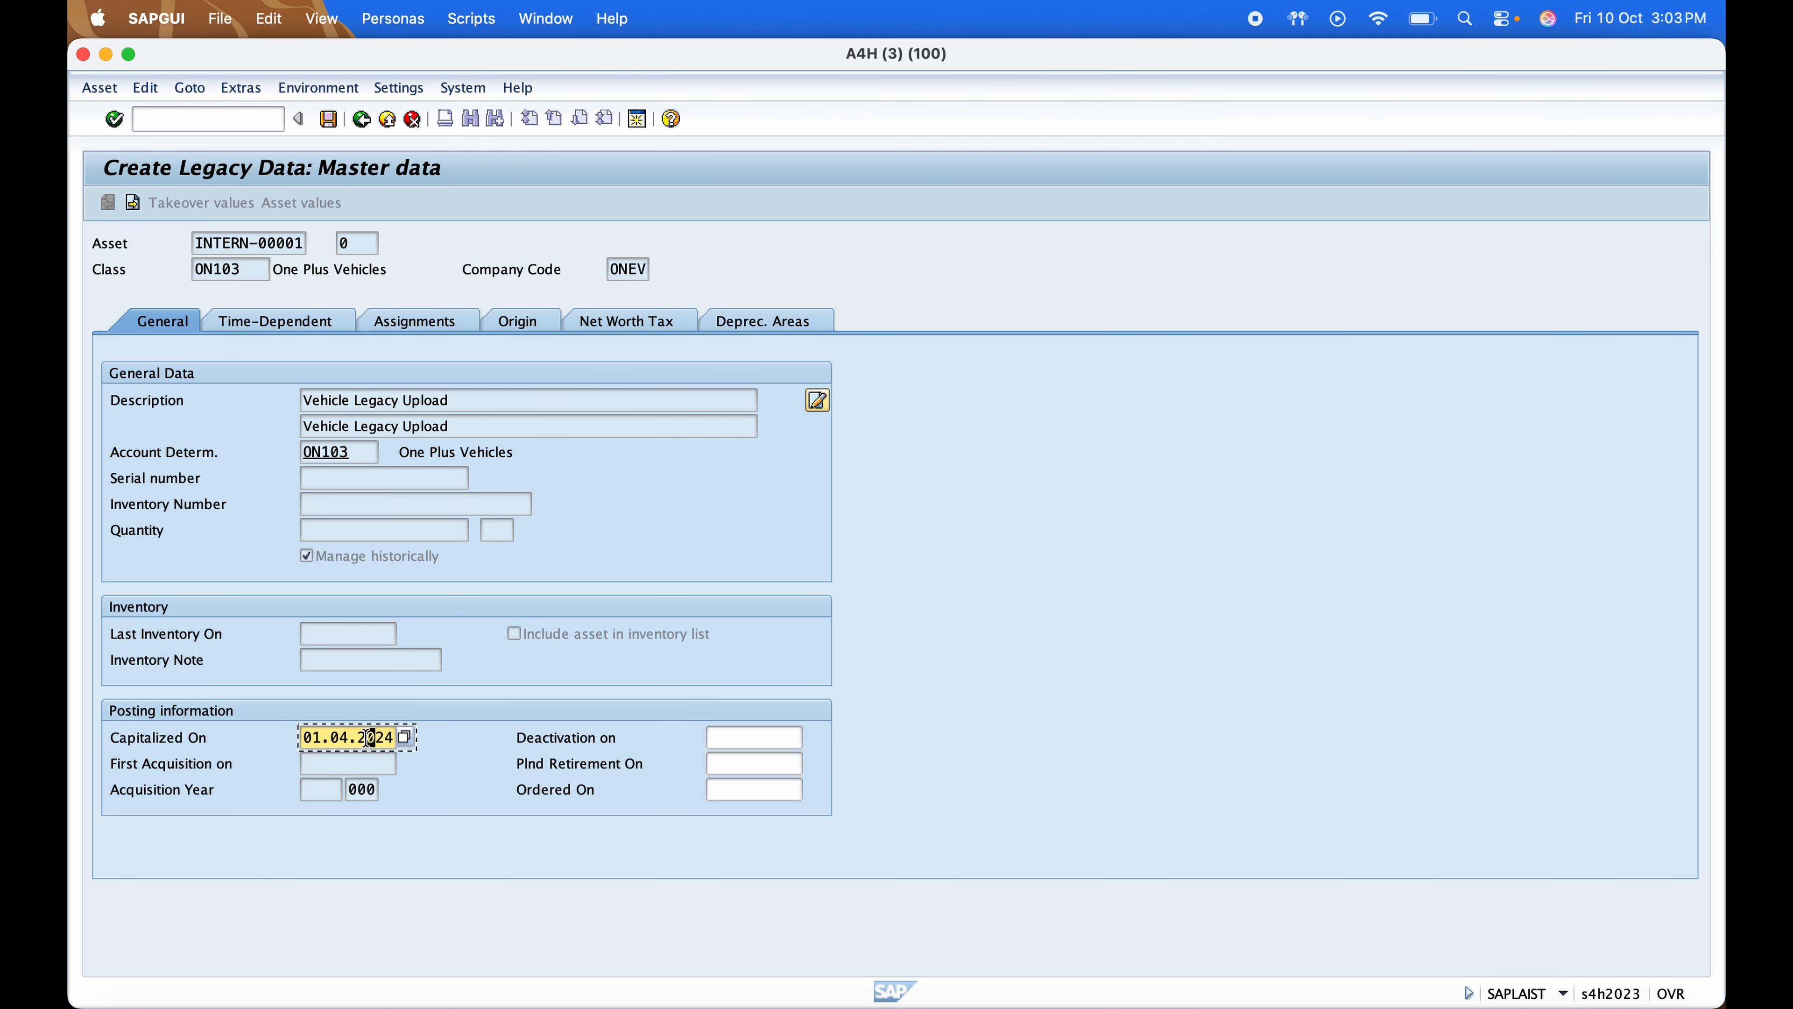
Compare the capitalization date with the acquisition date and APC value in the Numbers spreadsheet, and confirm it in the SAP asset master
{"action": "key", "text": "super+Tab"}
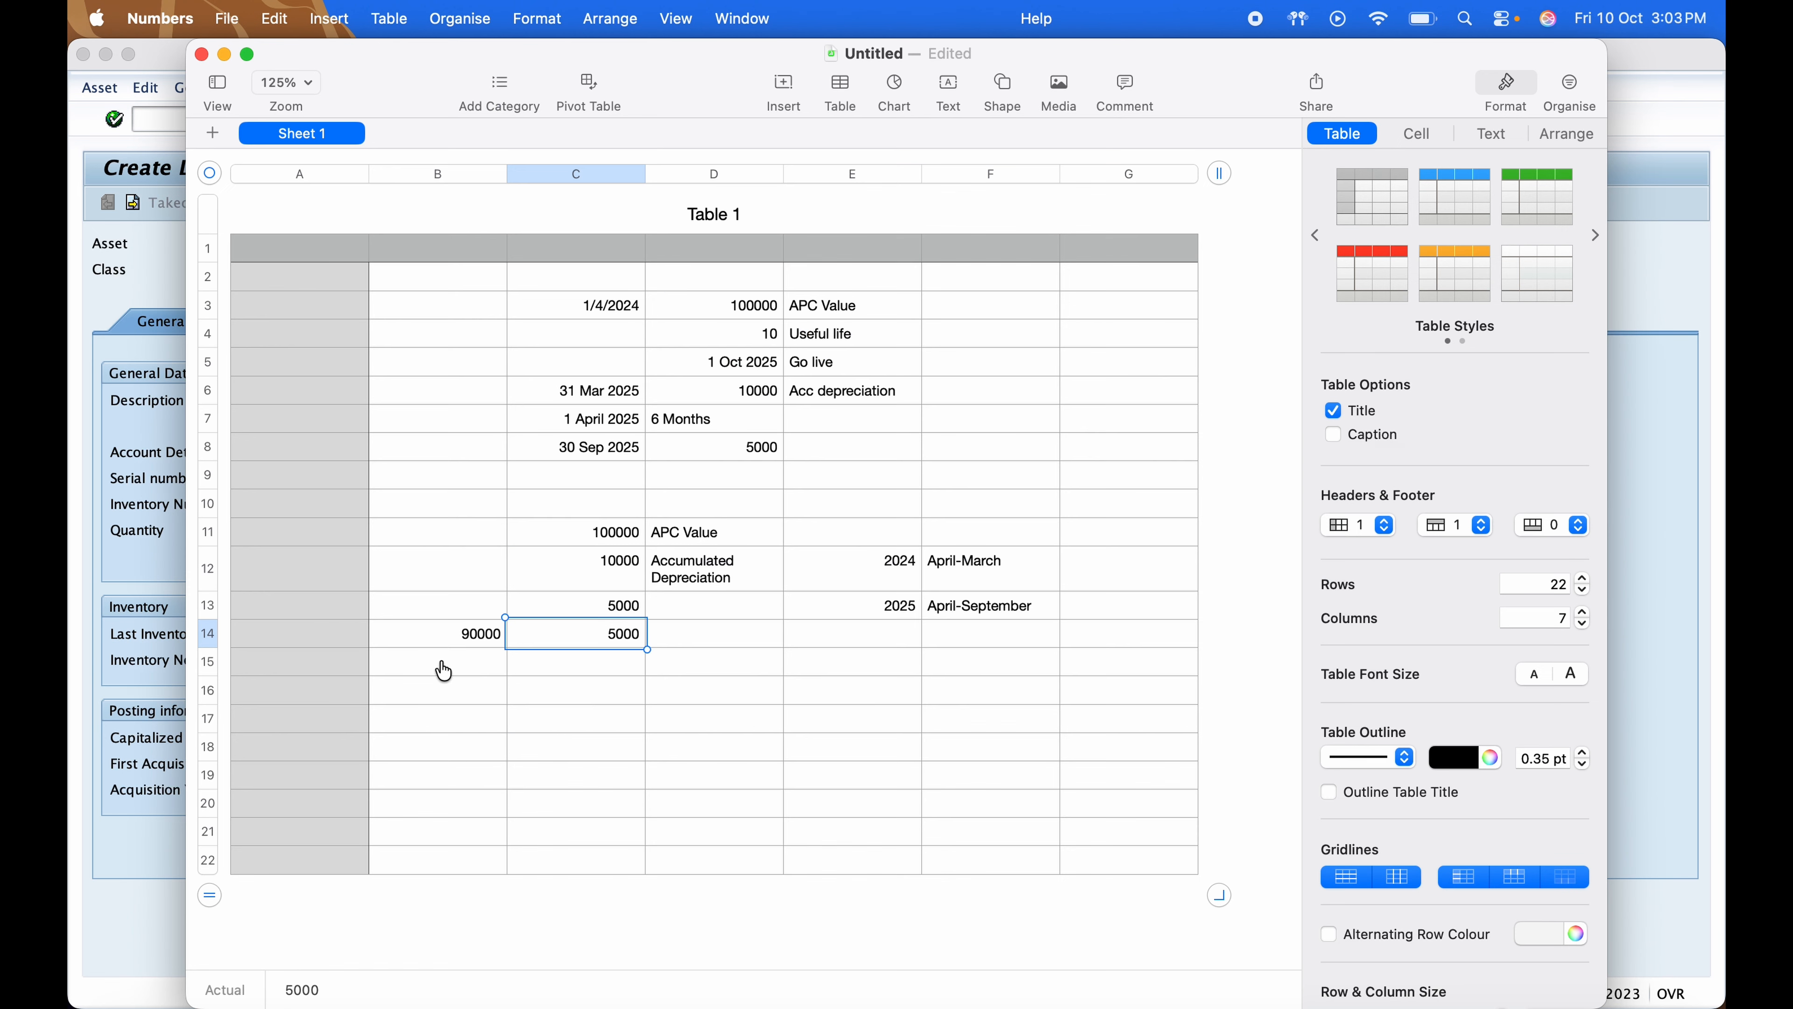
{"action": "left_click", "coordinate": [620, 314]}
{"action": "key", "text": "Right"}
{"action": "key", "text": "Right"}
{"action": "key", "text": "super+Tab"}
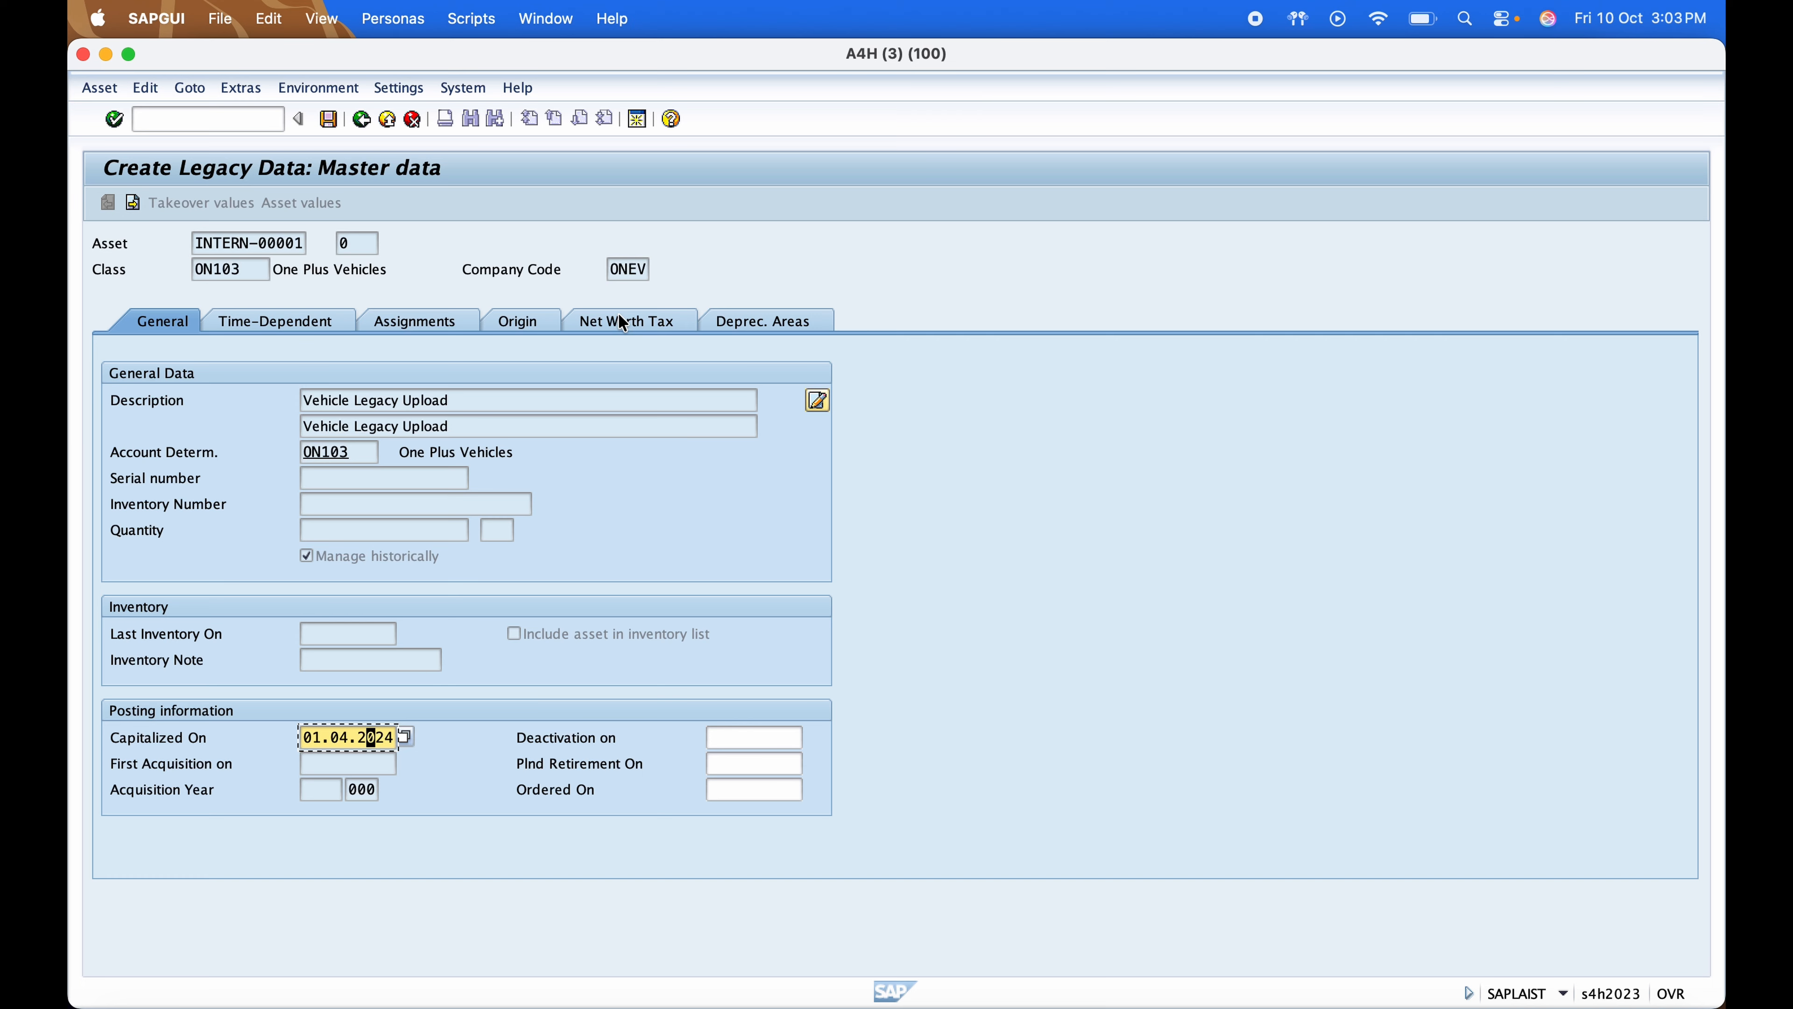
{"action": "key", "text": "Return"}
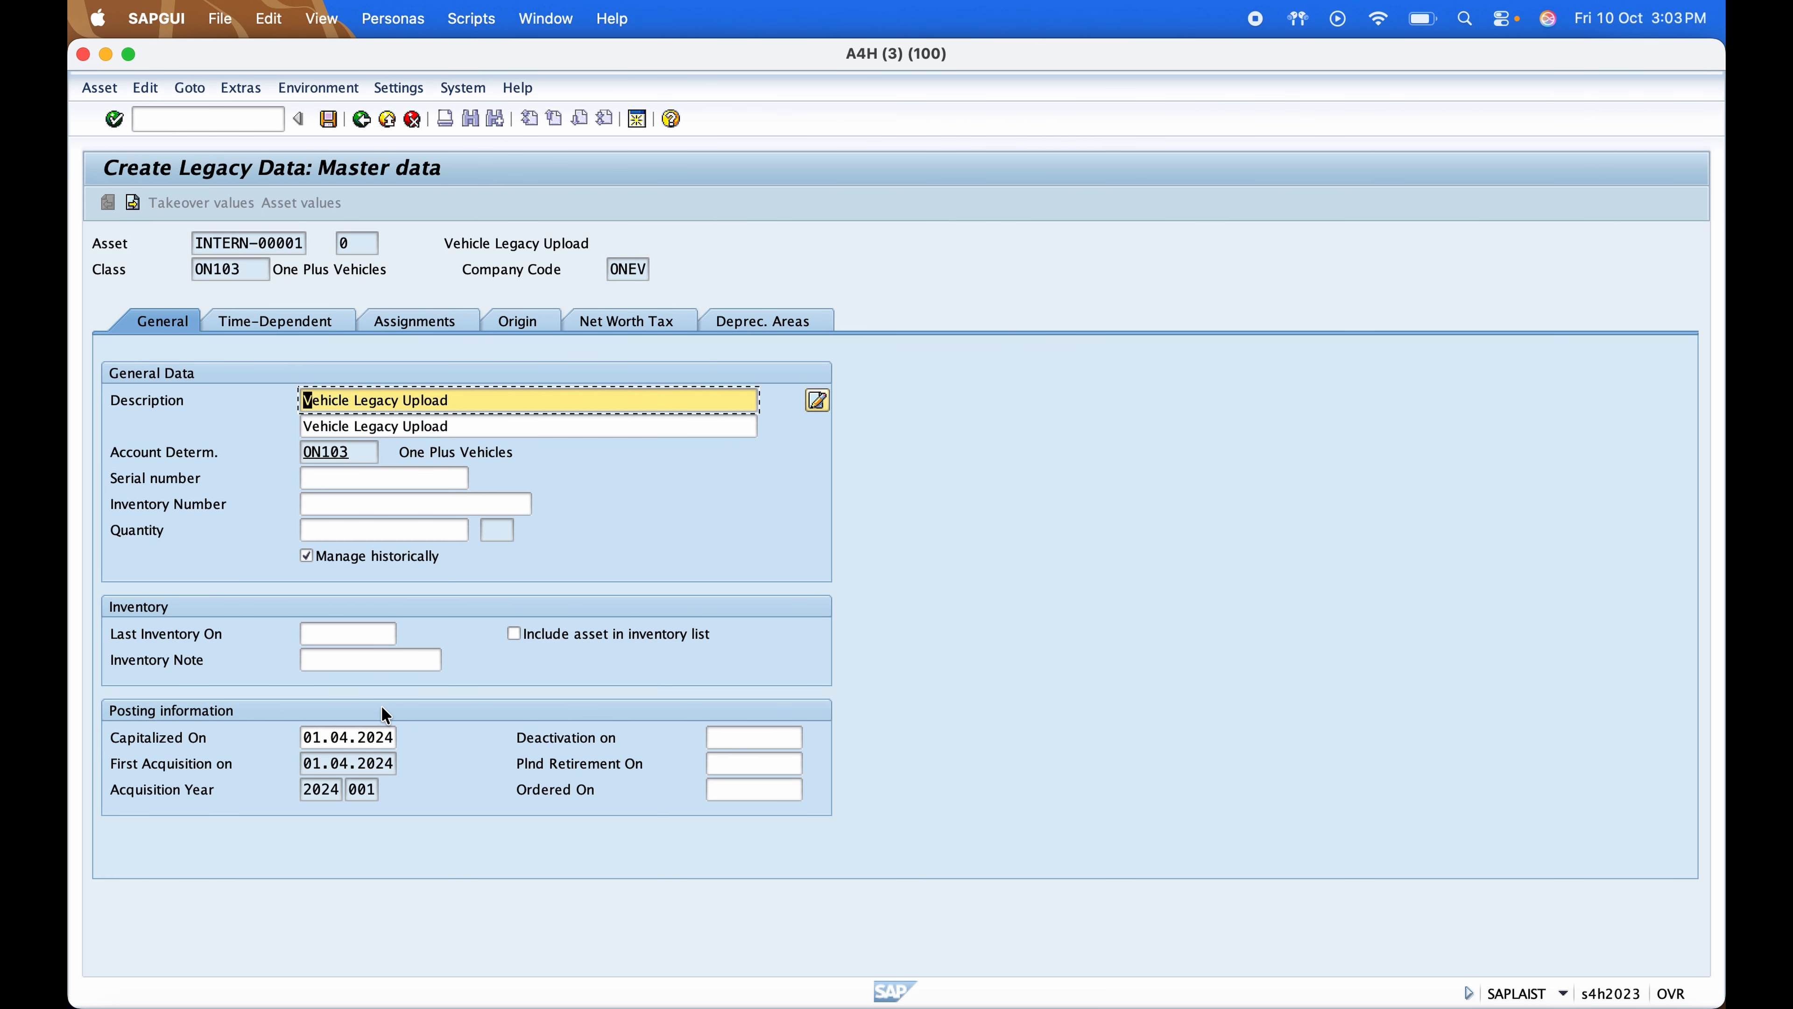
Look up cost centers for the company code and assign ONEVMNOP in the asset's time-dependent data
{"action": "left_click", "coordinate": [329, 322]}
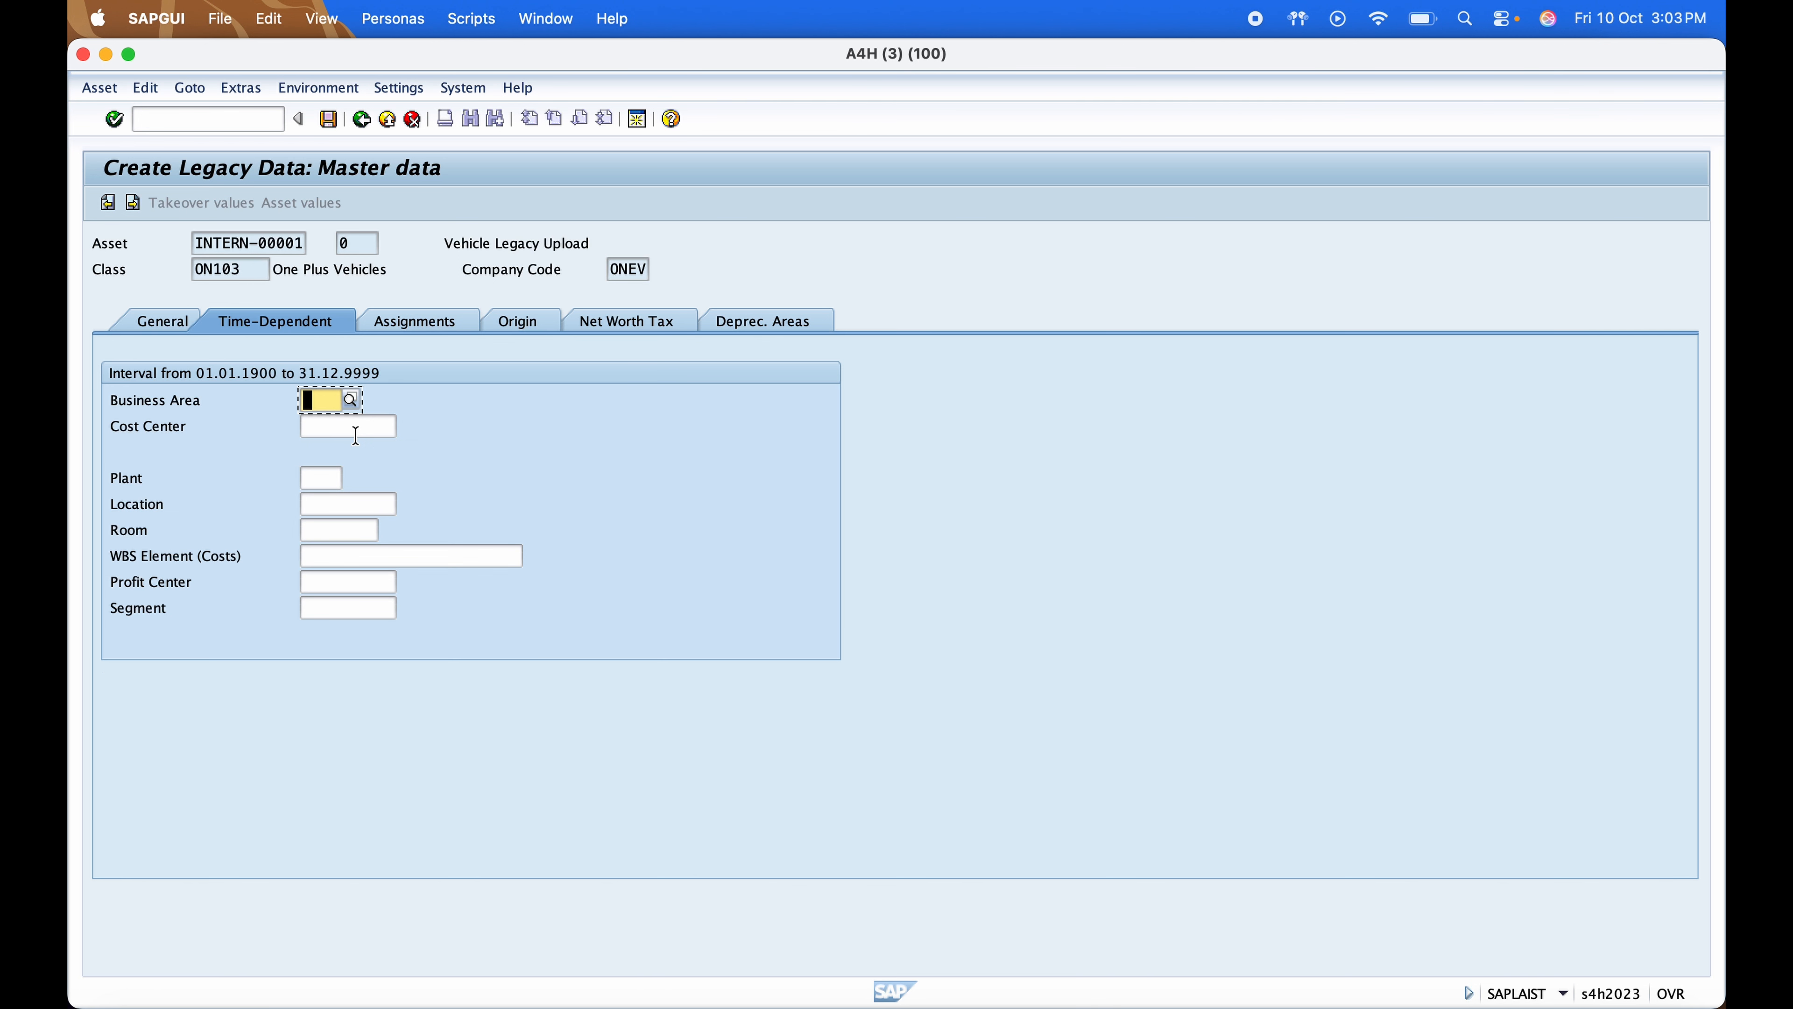
{"action": "left_click", "coordinate": [406, 424]}
{"action": "left_click", "coordinate": [404, 424]}
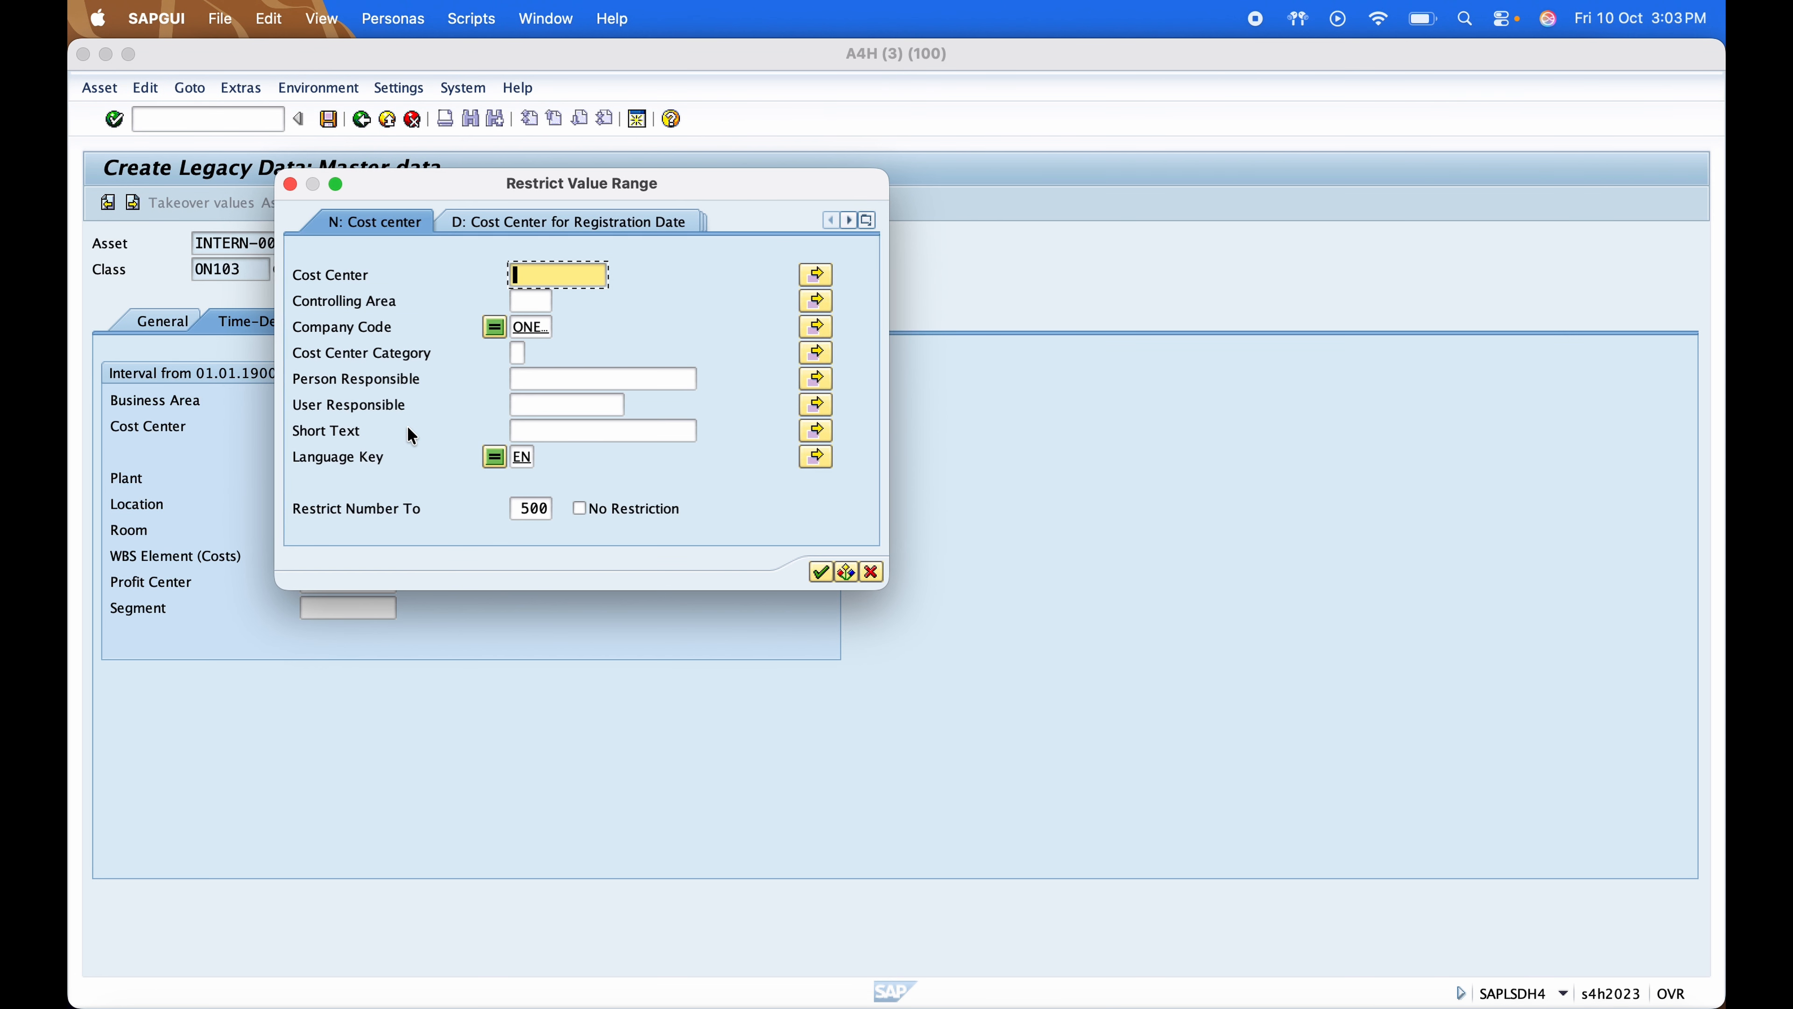
{"action": "key", "text": "Return"}
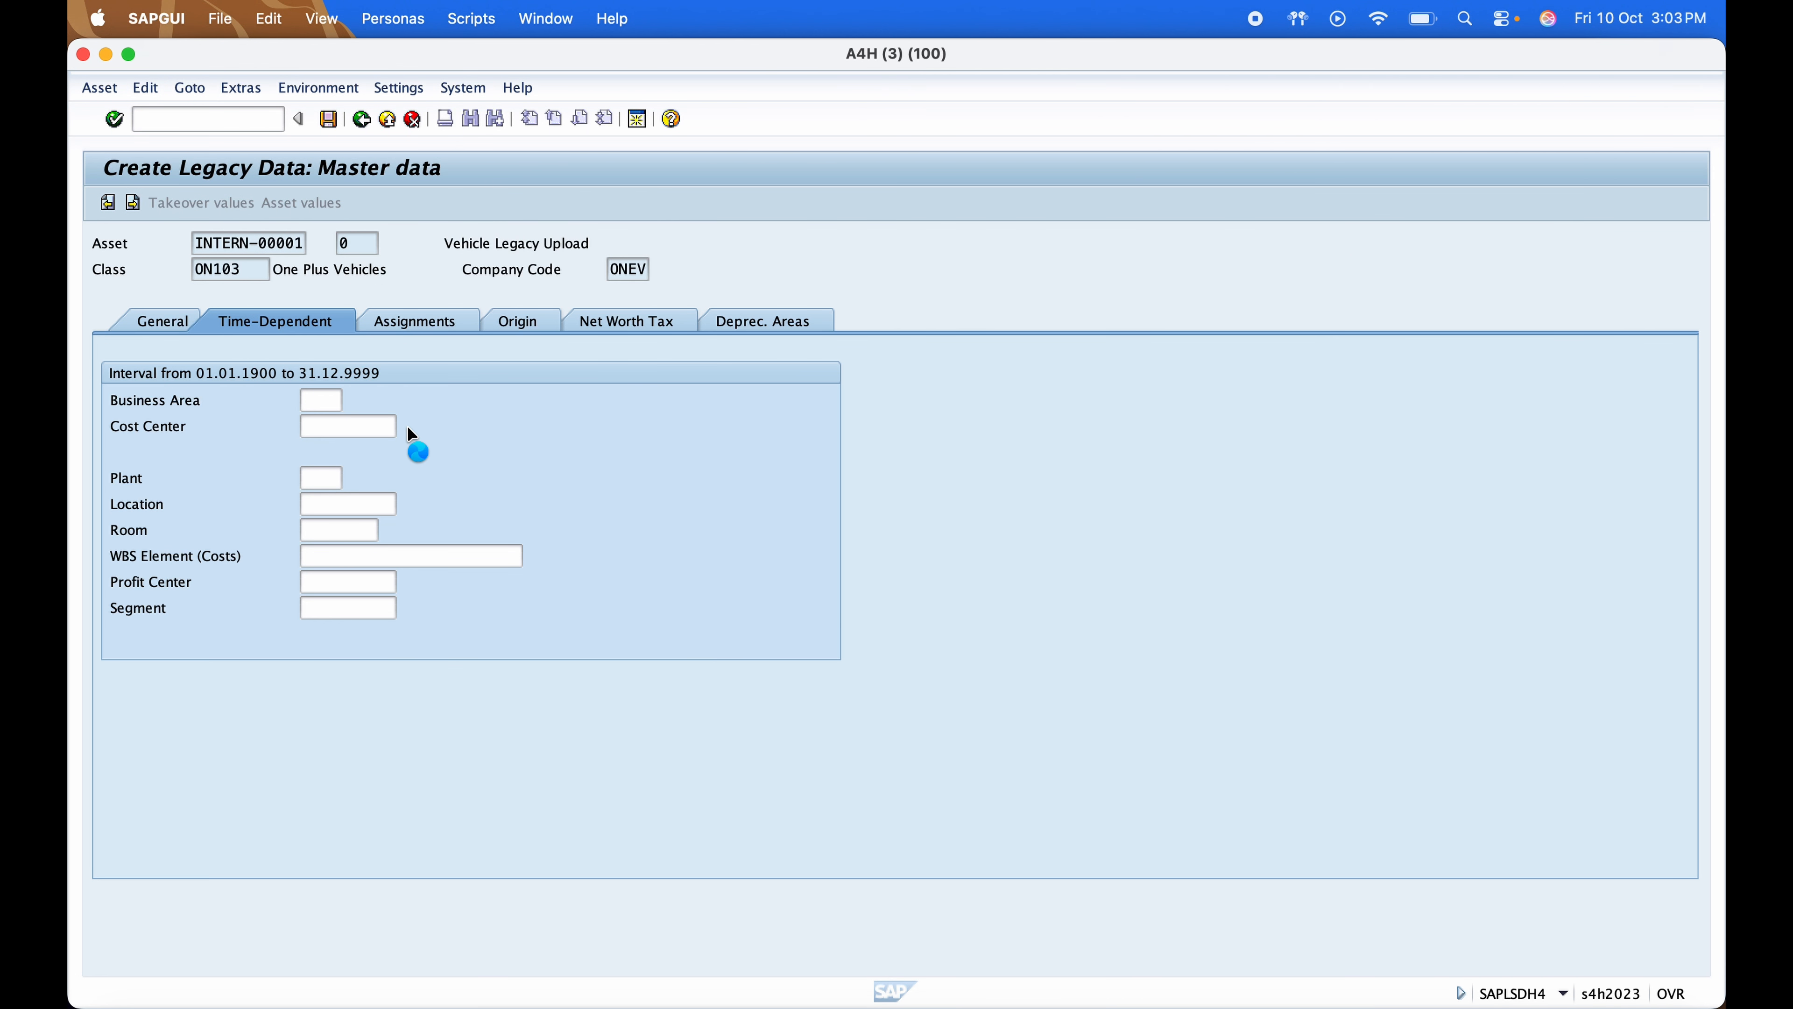
{"action": "left_click", "coordinate": [365, 363]}
{"action": "double_click", "coordinate": [366, 362]}
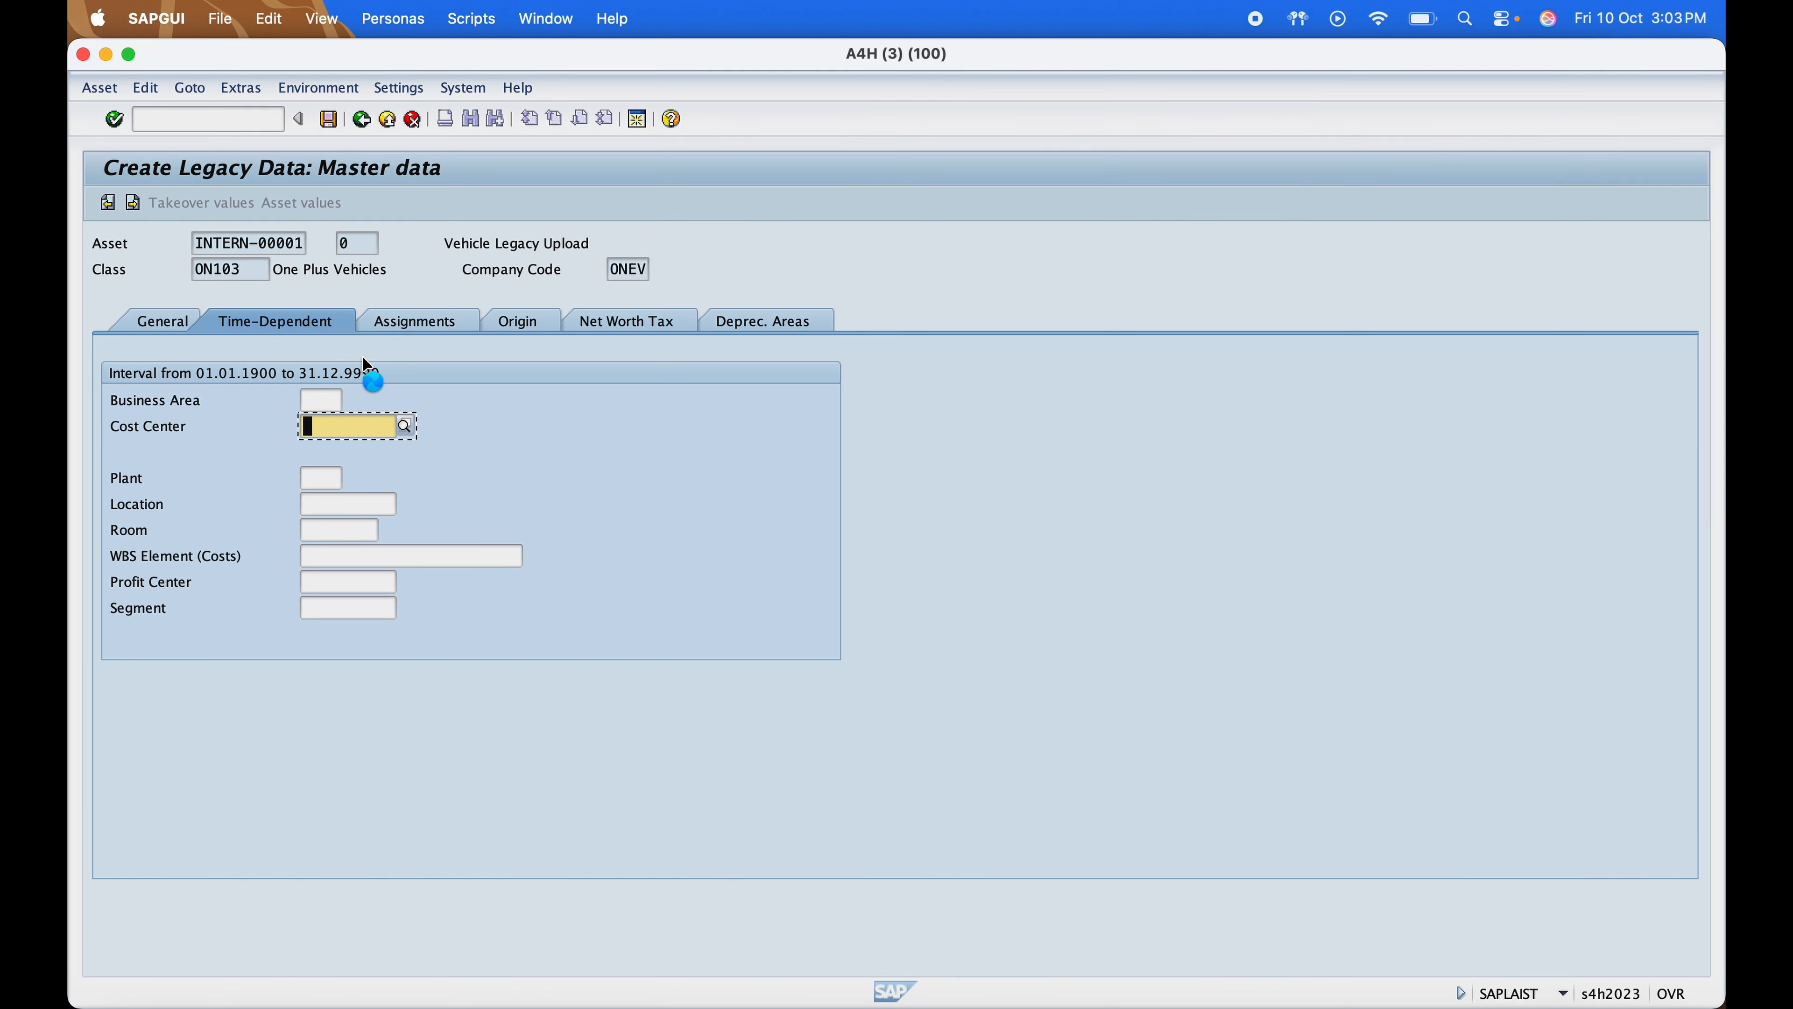
{"action": "key", "text": "Return"}
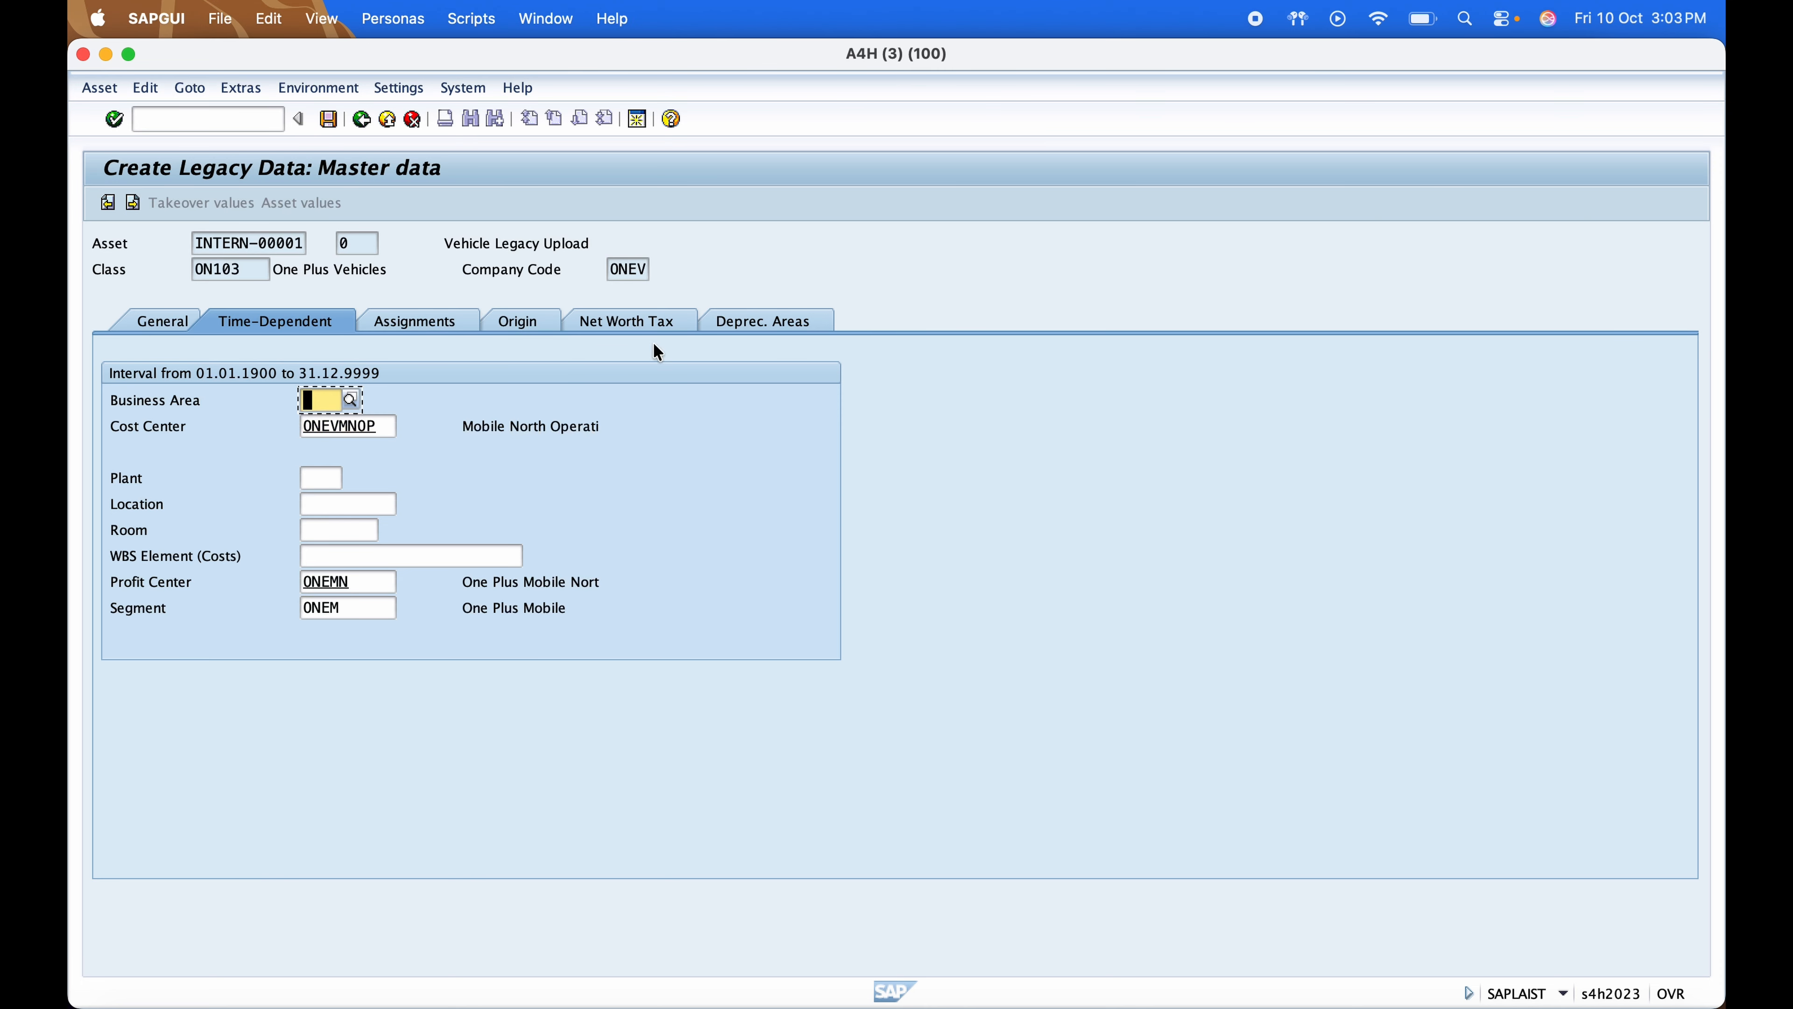
Check the book depreciation area's useful life, depreciation start and expired useful life, comparing the useful life with the Numbers spreadsheet
{"action": "left_click", "coordinate": [740, 326]}
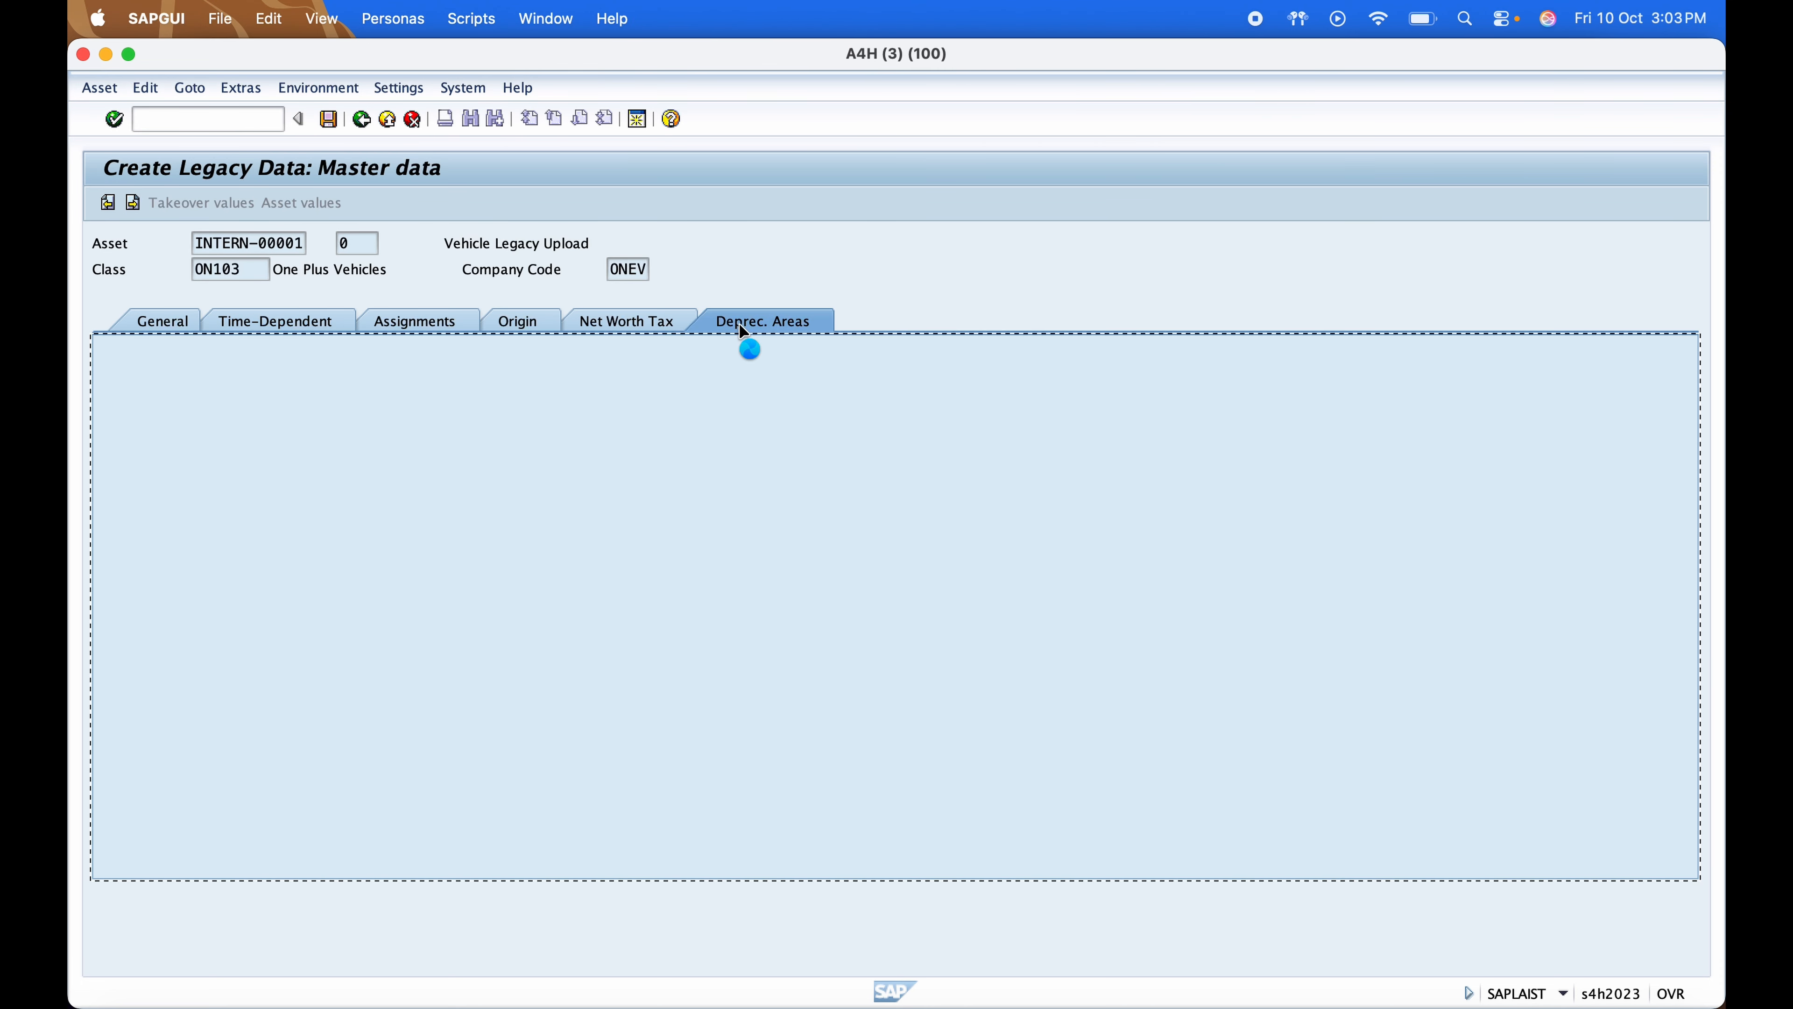
{"action": "left_click", "coordinate": [428, 426]}
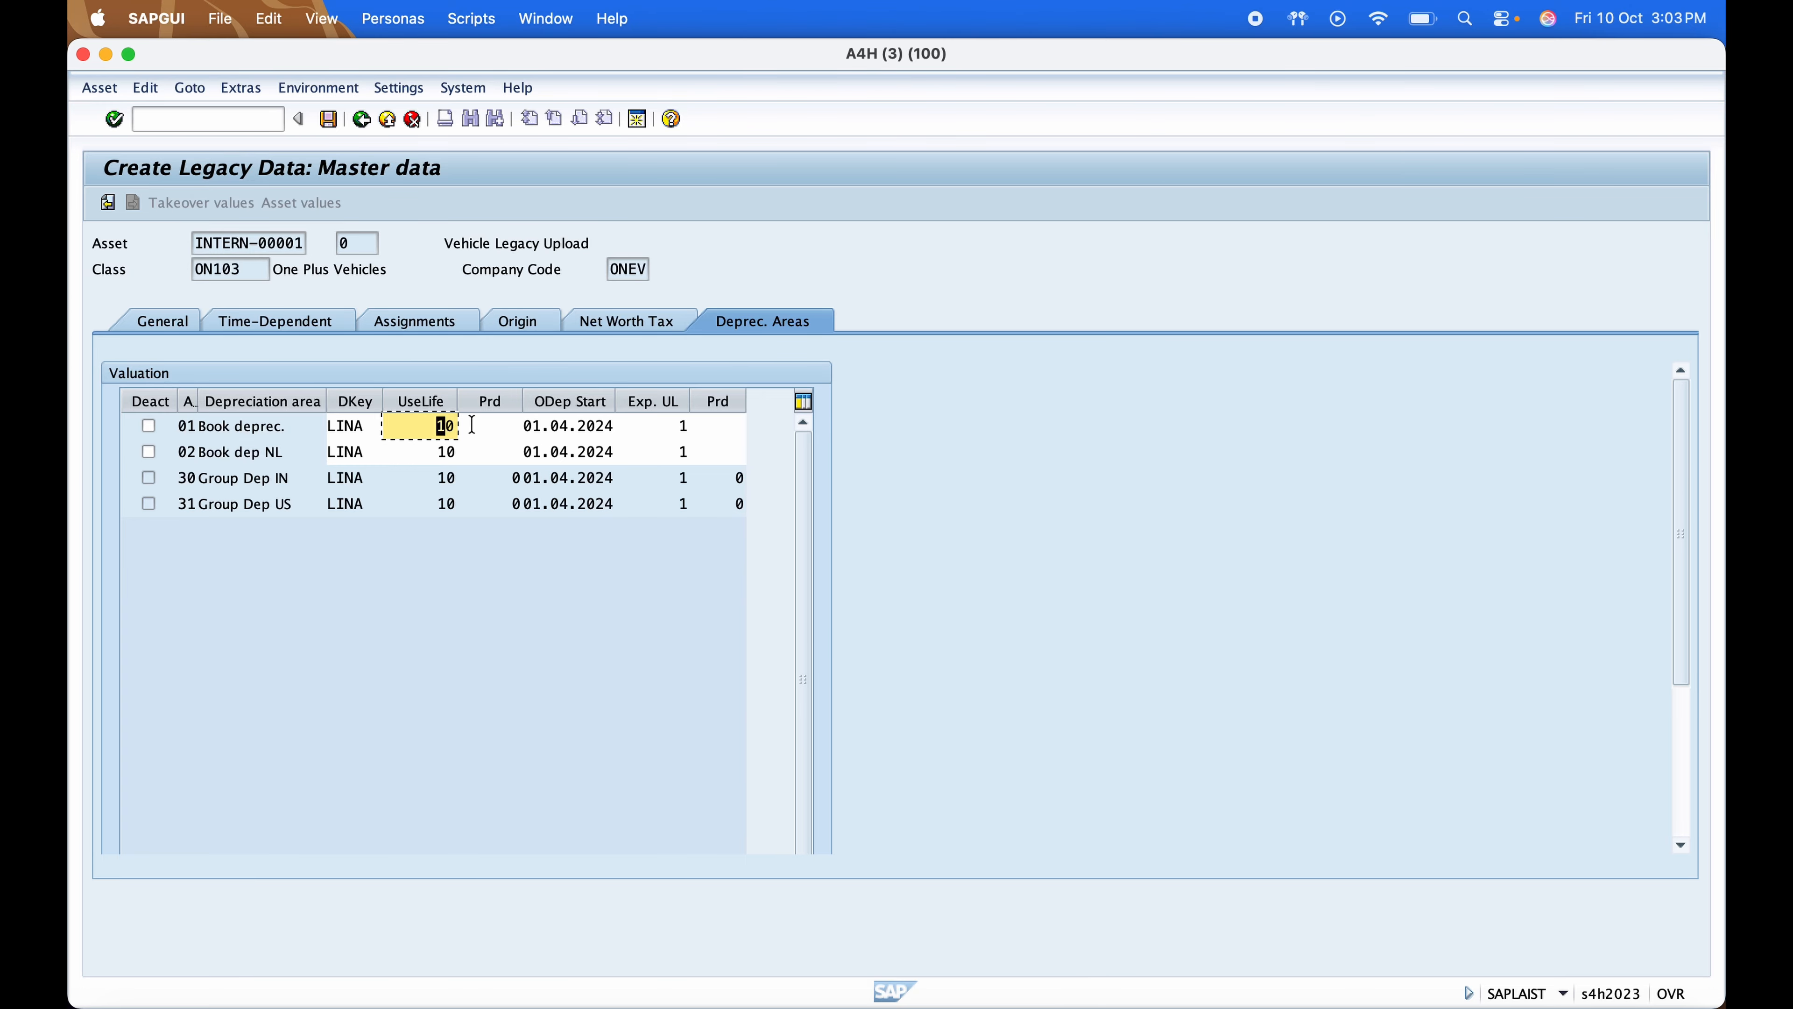
{"action": "key", "text": "super+Tab"}
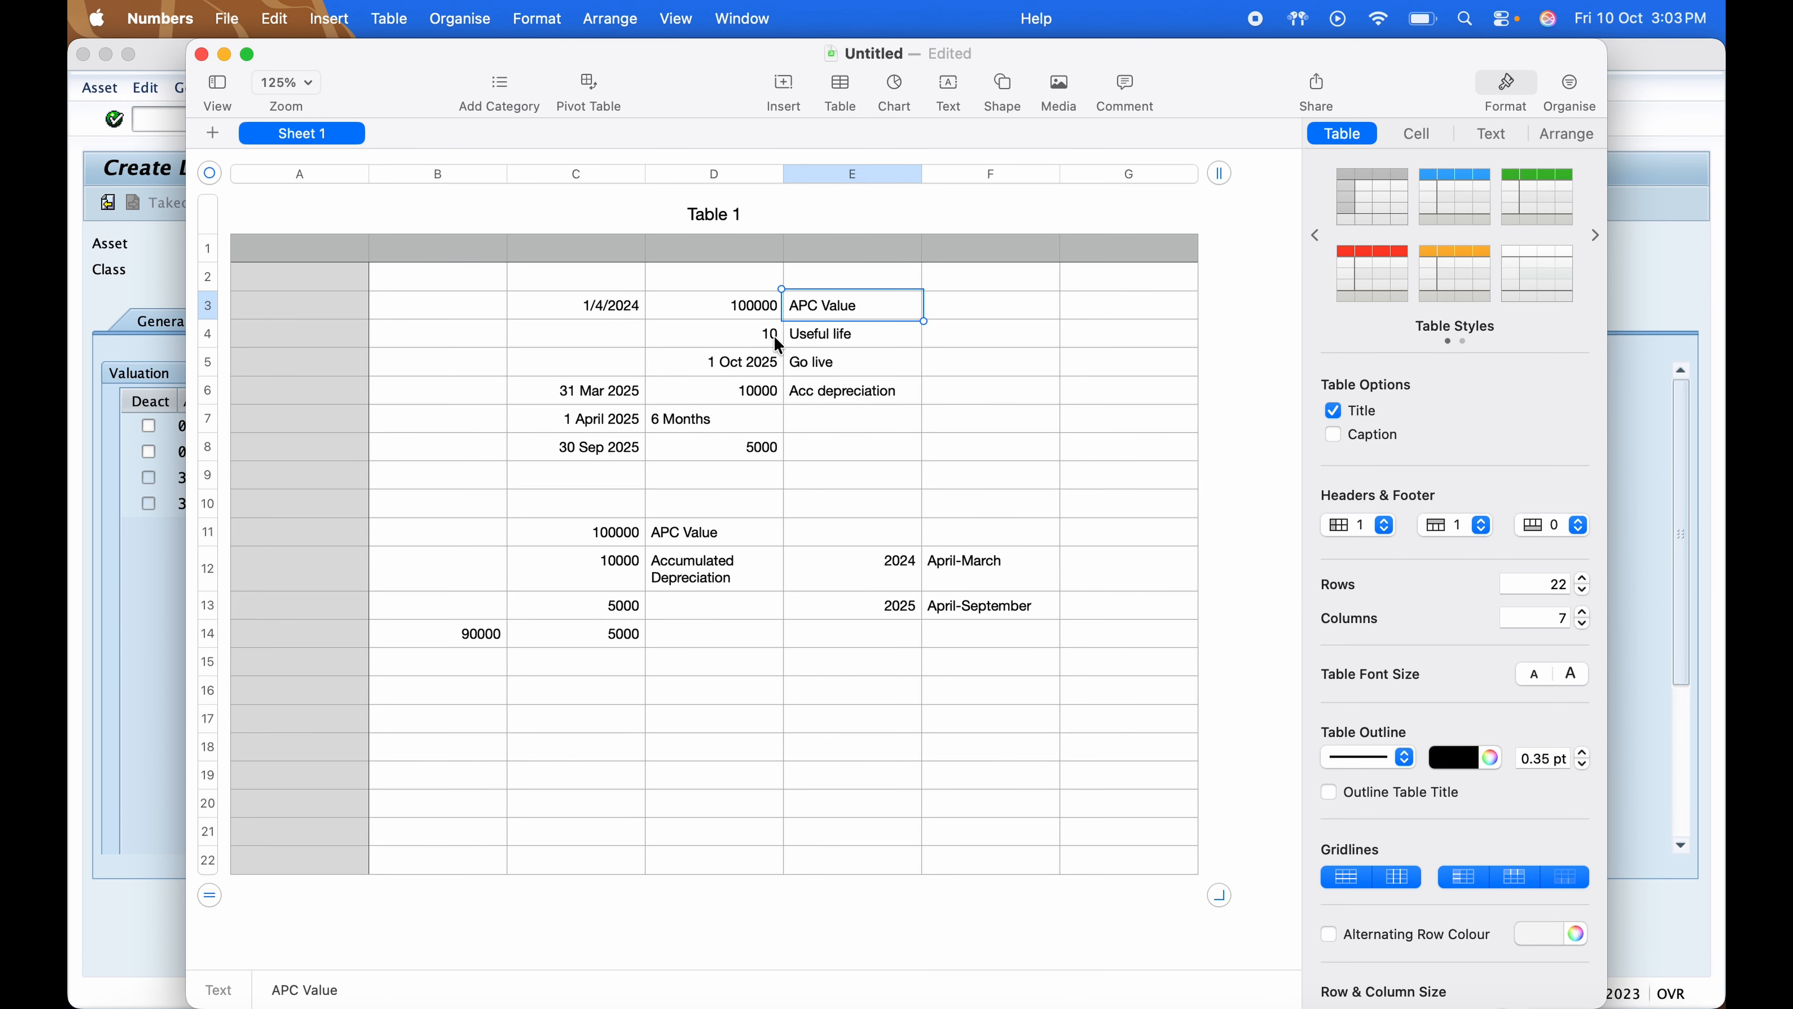
{"action": "left_click", "coordinate": [773, 335]}
{"action": "key", "text": "super+Tab"}
{"action": "left_click", "coordinate": [574, 427]}
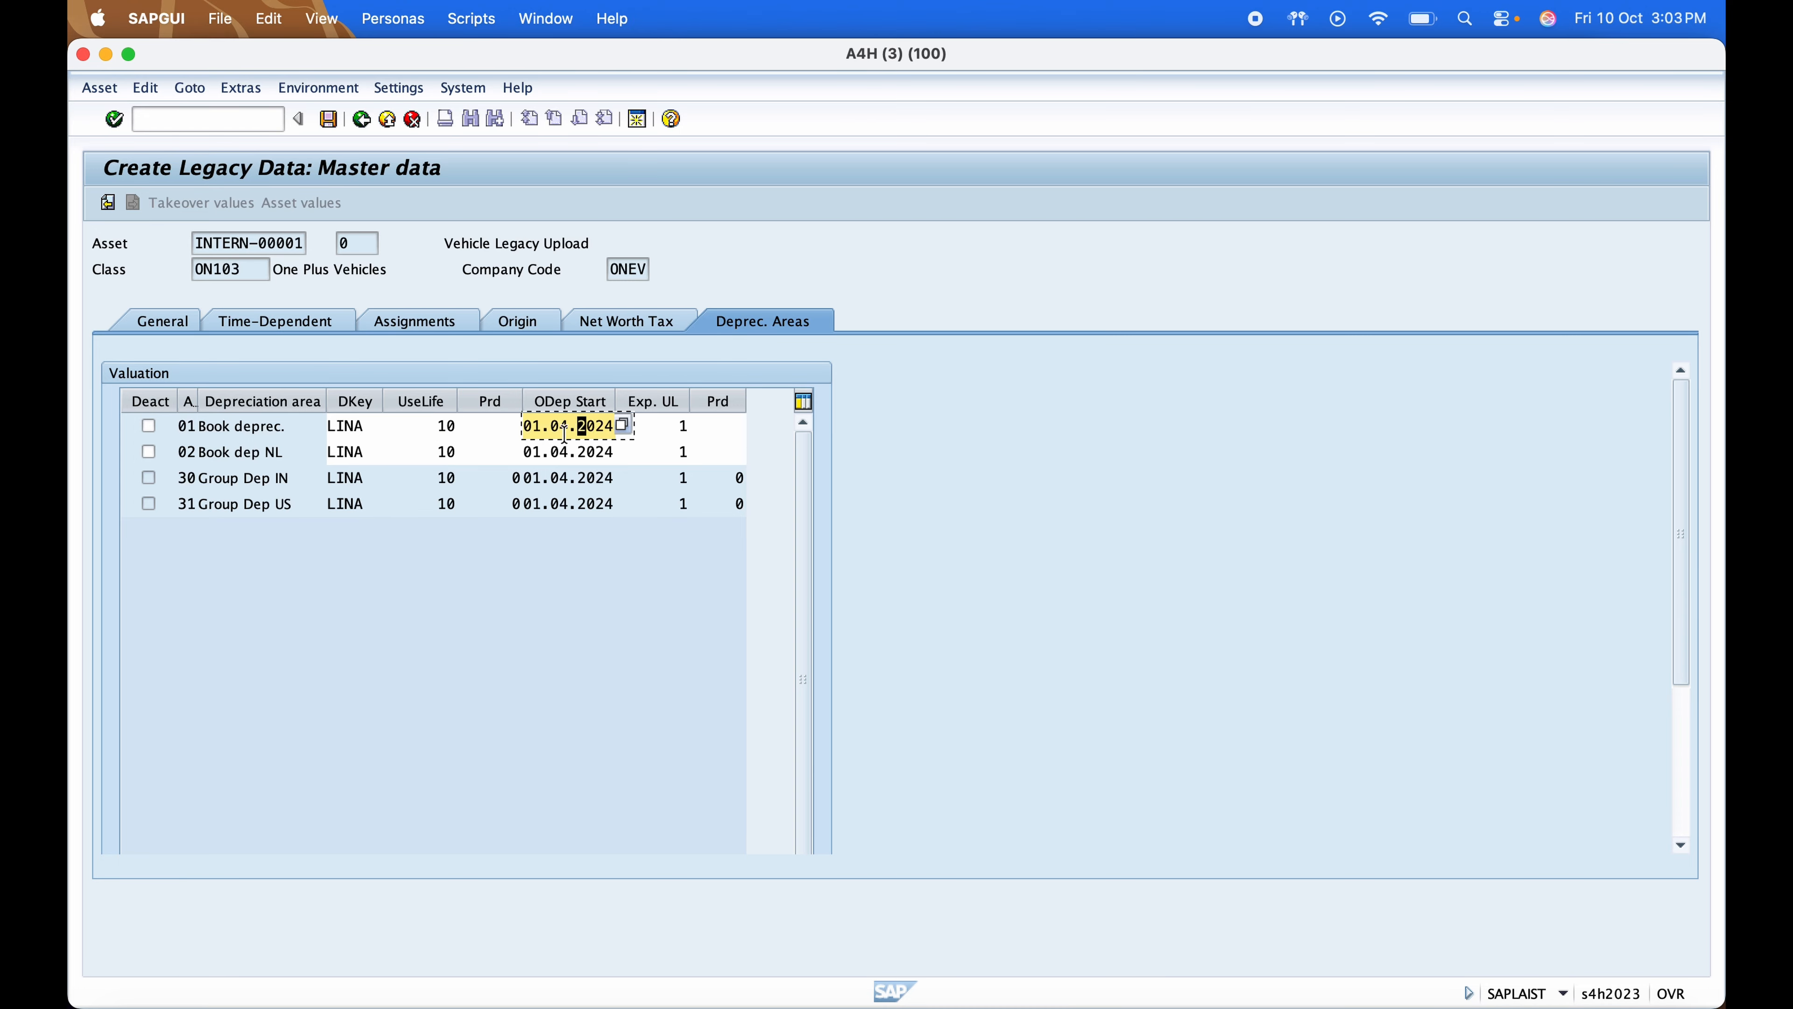
{"action": "left_click", "coordinate": [676, 427]}
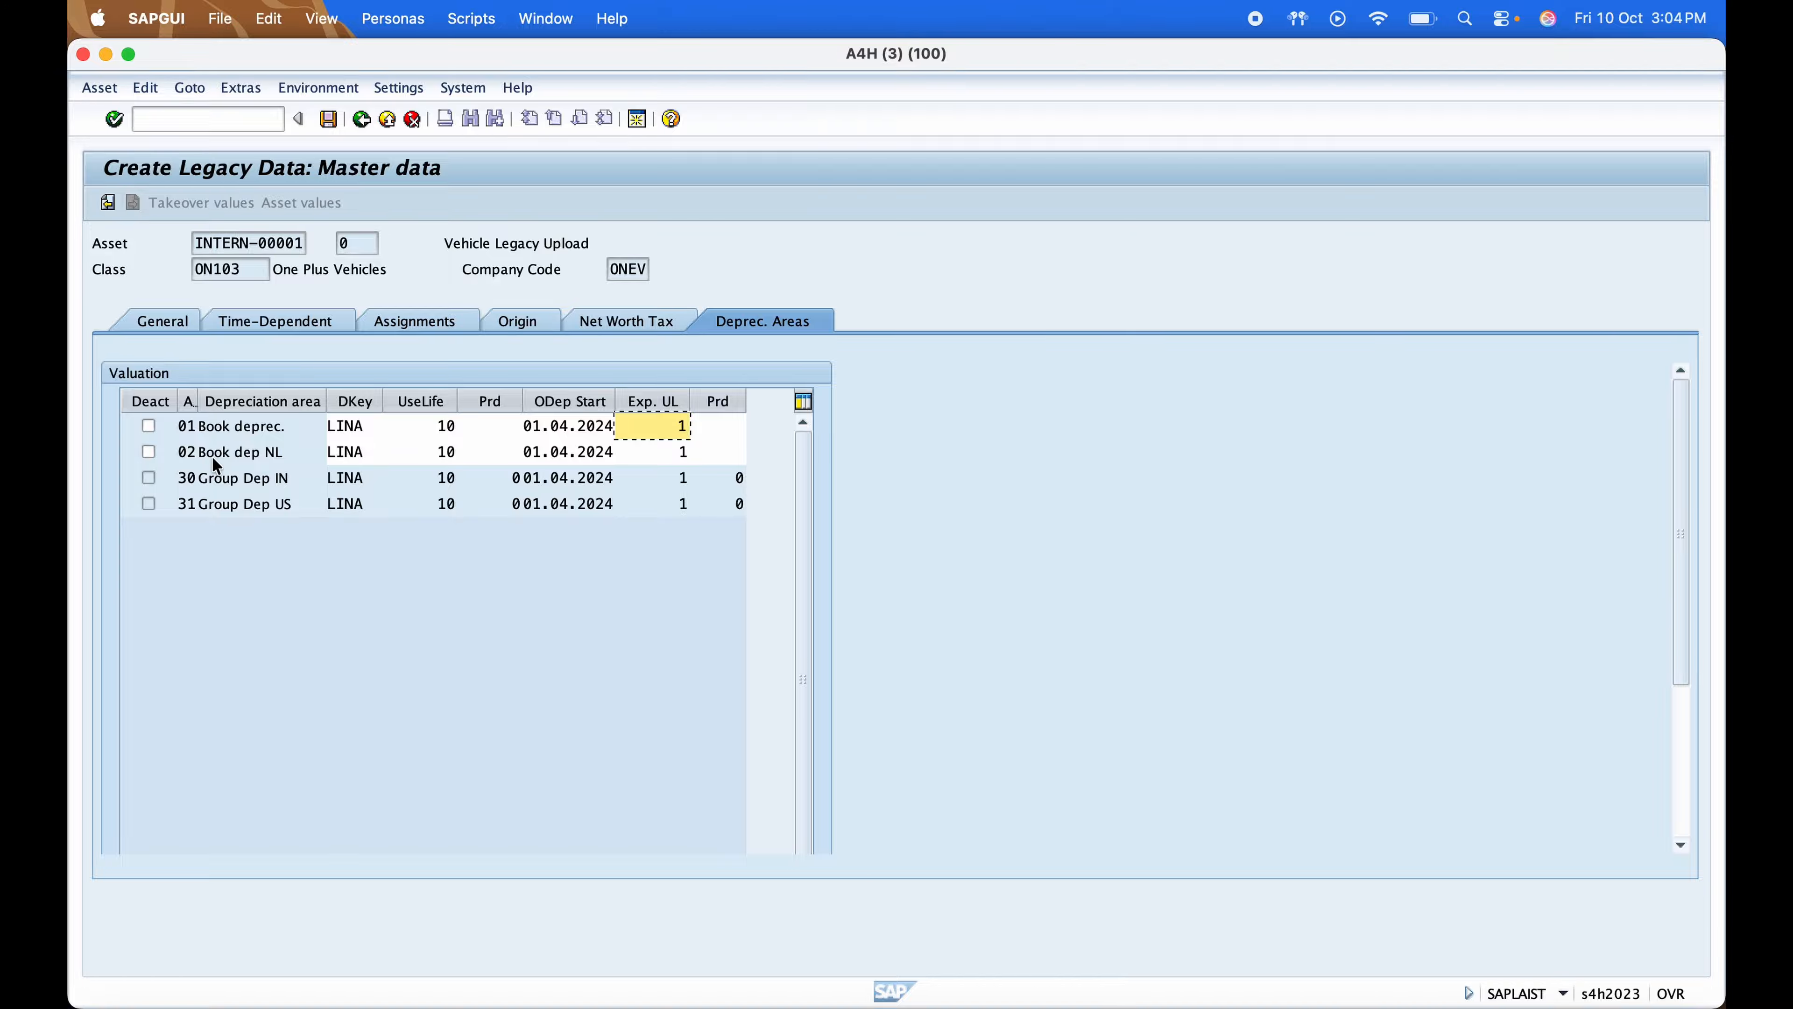
Review depreciation areas 02, 30 and 31, and save the legacy asset
{"action": "left_click", "coordinate": [231, 445]}
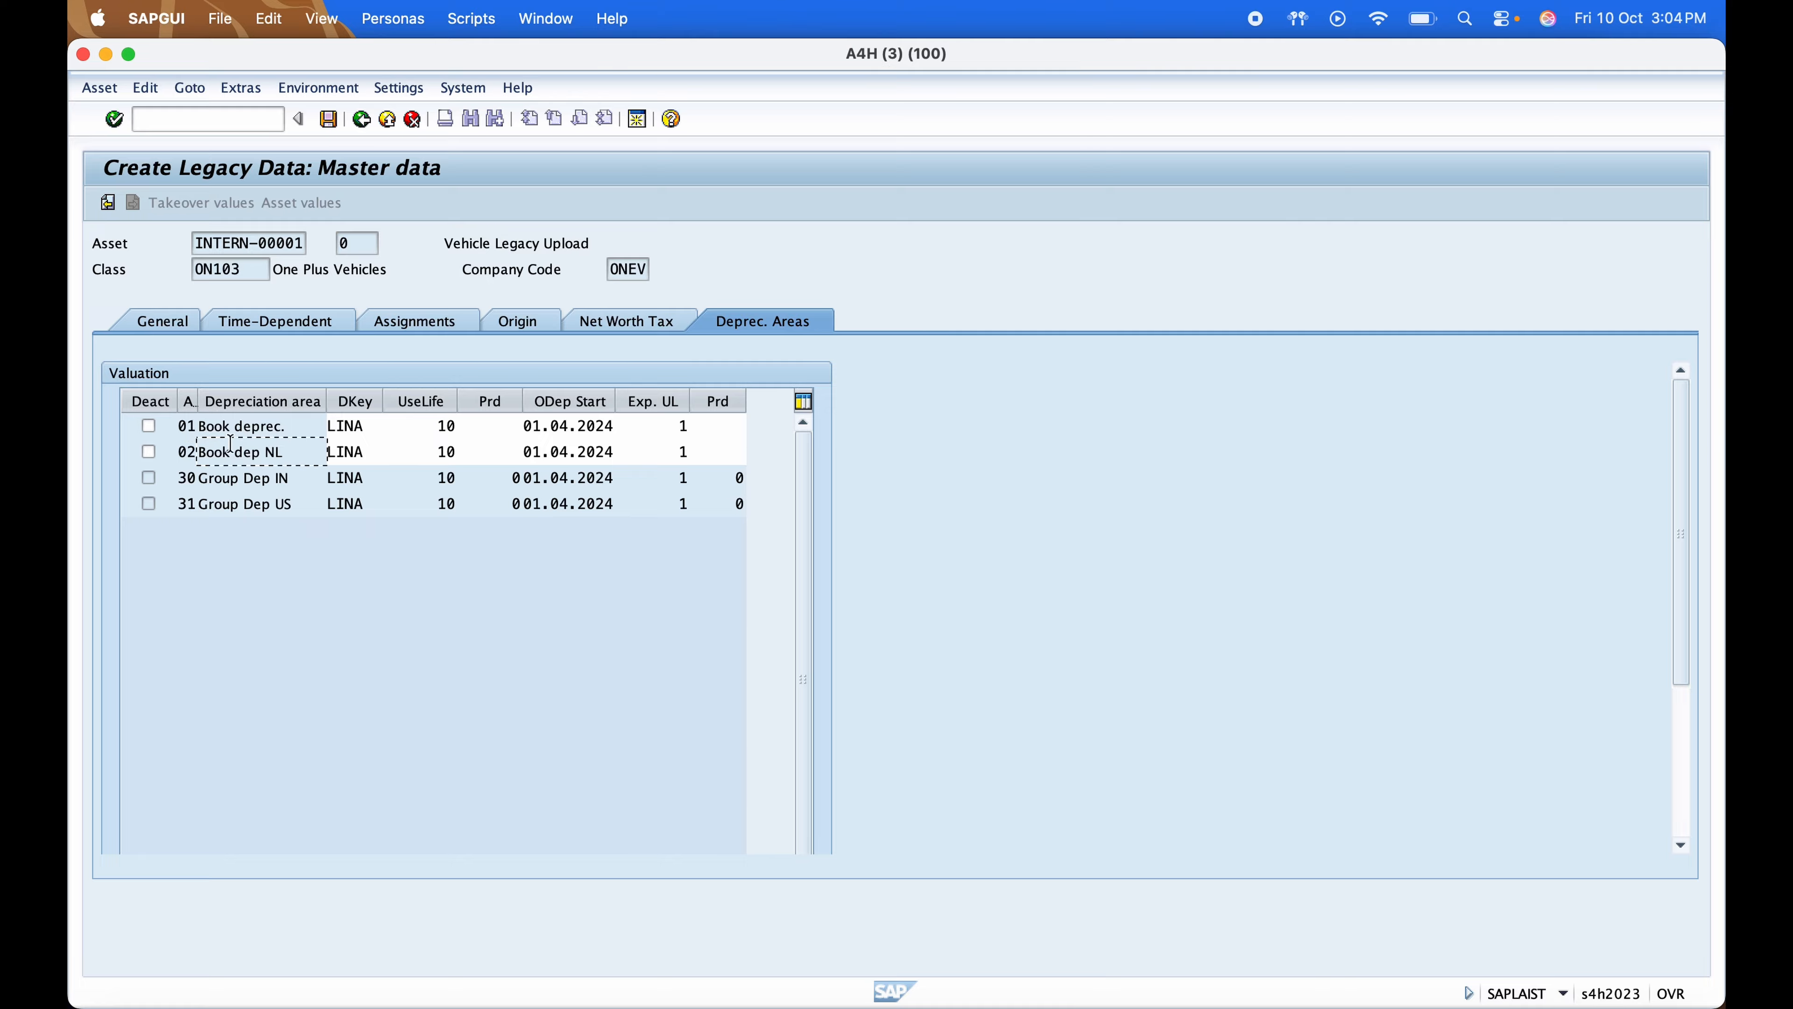
{"action": "left_click", "coordinate": [233, 479]}
{"action": "left_click", "coordinate": [226, 503]}
{"action": "left_click", "coordinate": [328, 120]}
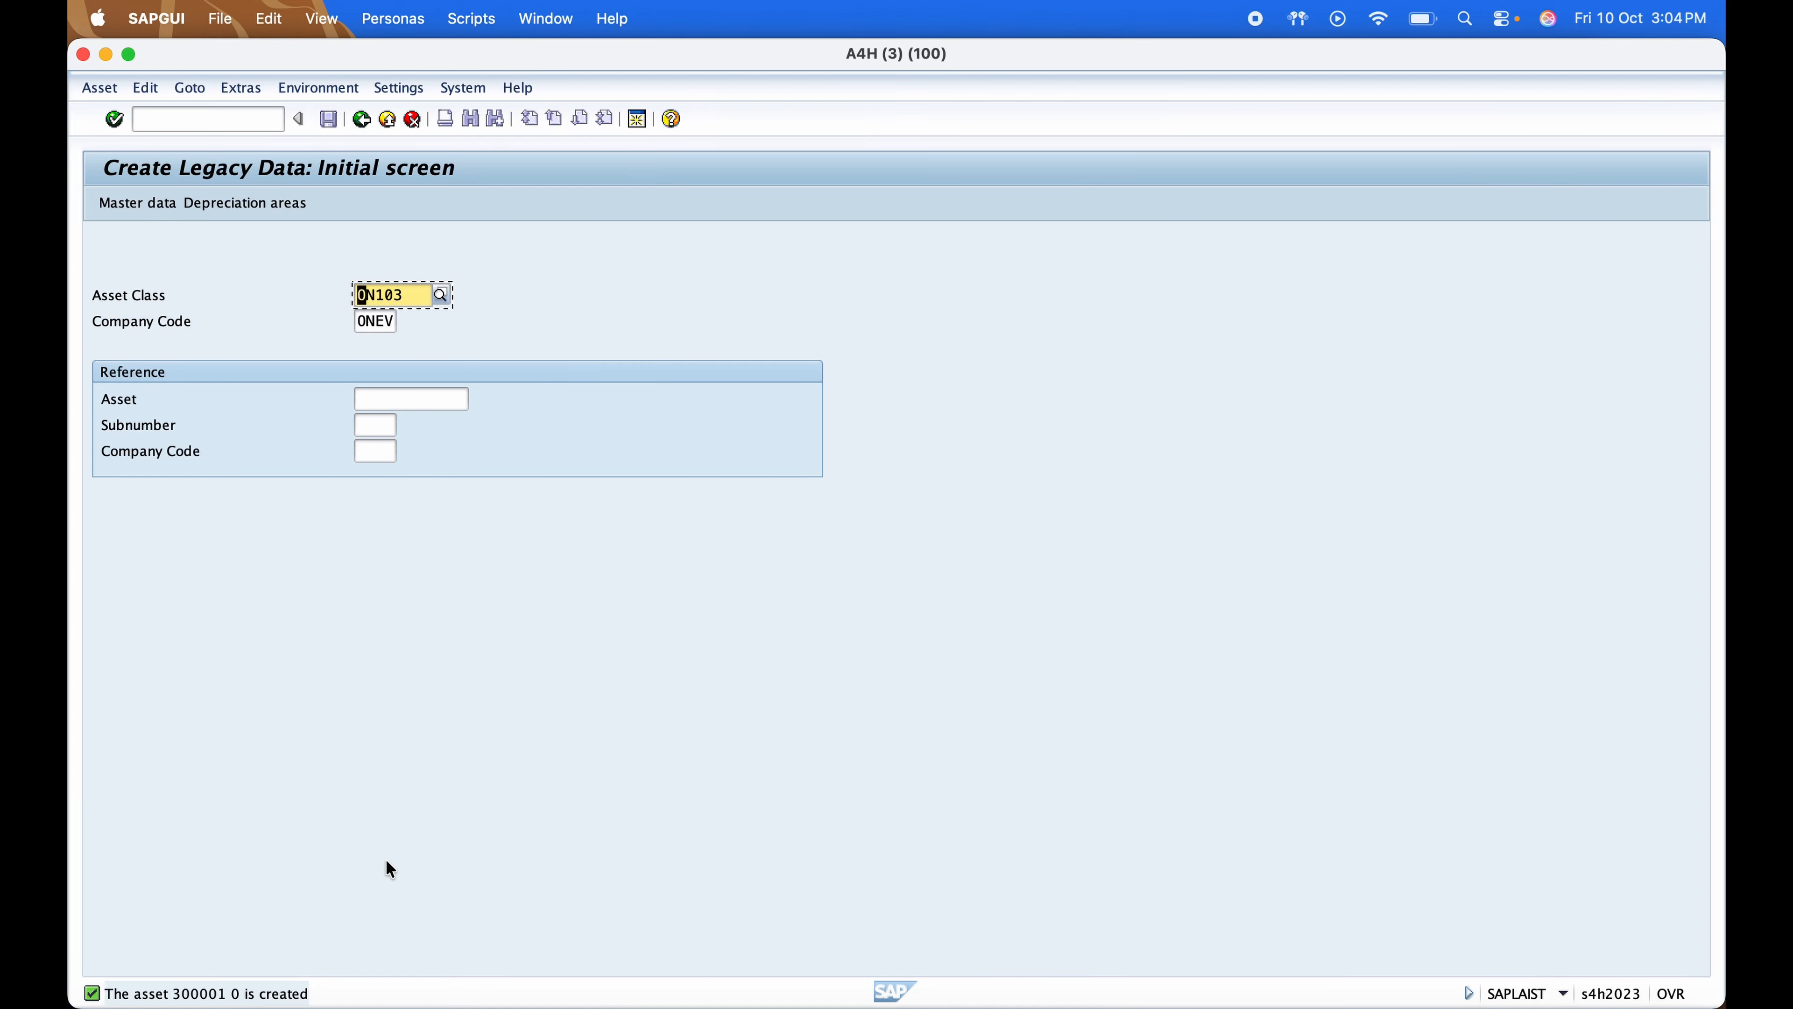
Open the details of the asset creation message and copy the asset number with its subnumber
{"action": "double_click", "coordinate": [214, 995]}
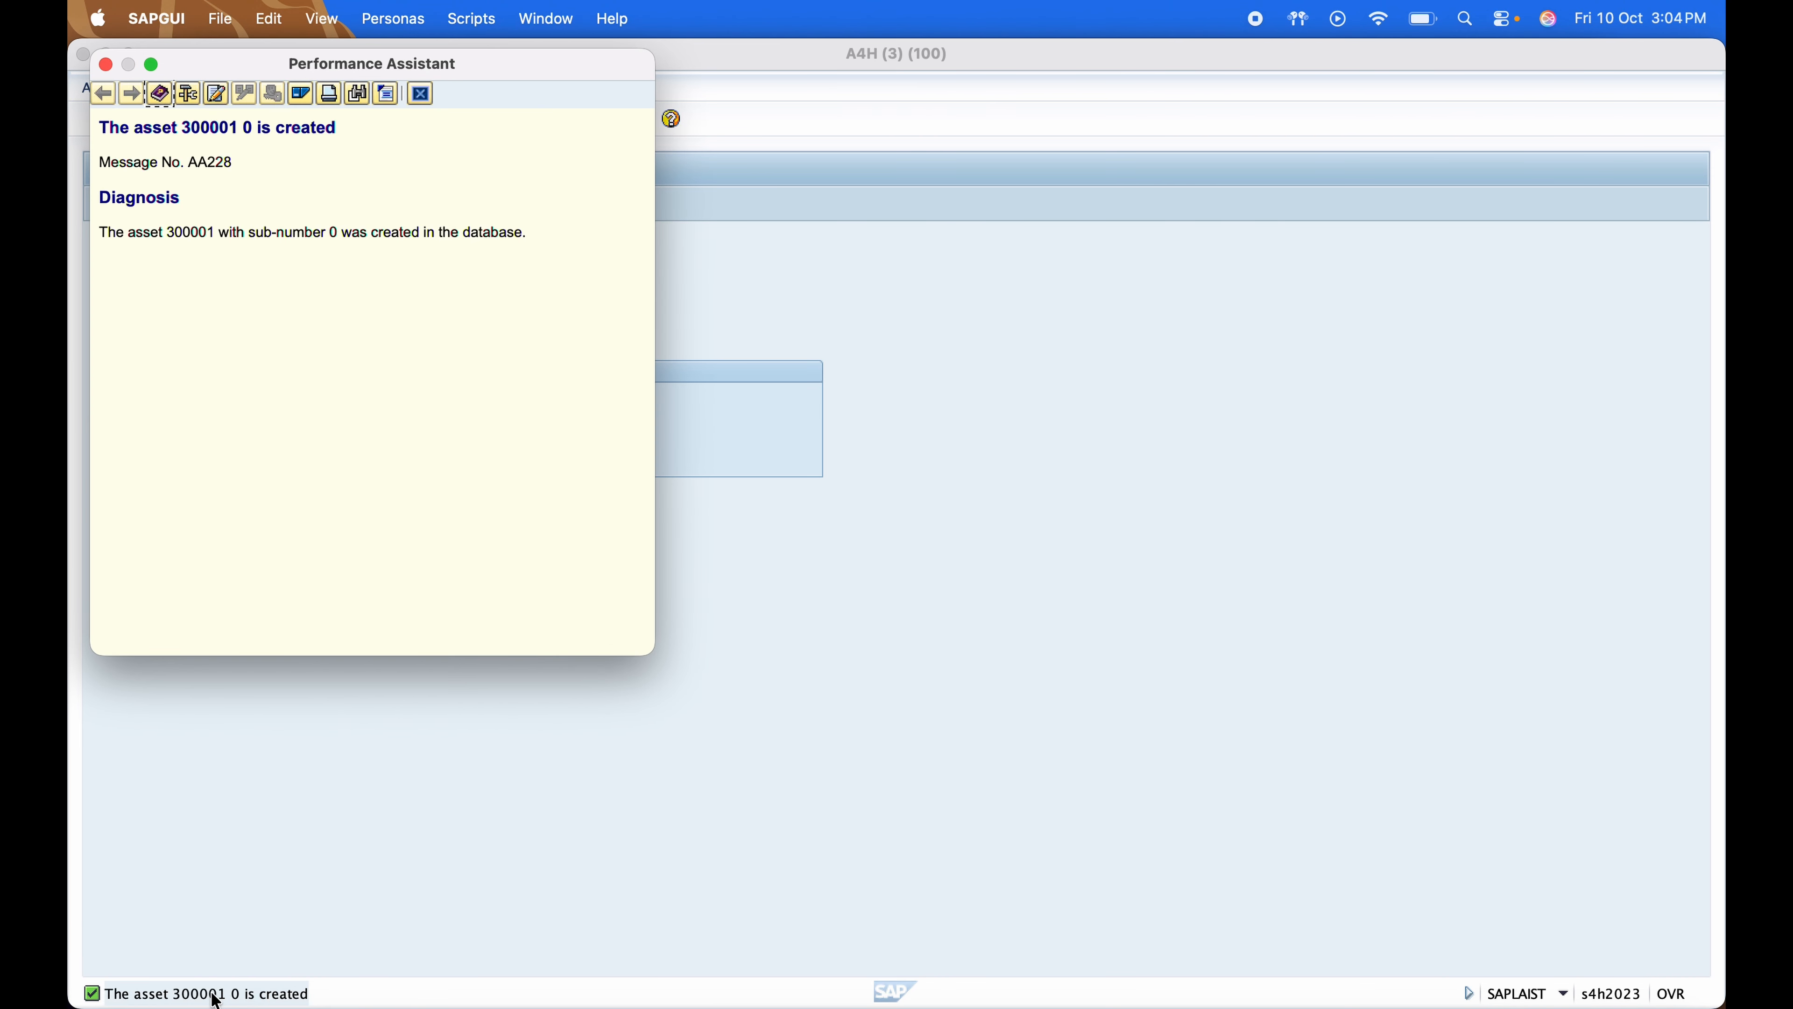
{"action": "left_click", "coordinate": [185, 127]}
{"action": "left_click_drag", "start_coordinate": [185, 127], "coordinate": [254, 127]}
Switch to Numbers and record AS91 in C16, asset 300001 0 in D16 and ABLDT in C17
{"action": "key", "text": "super+Tab"}
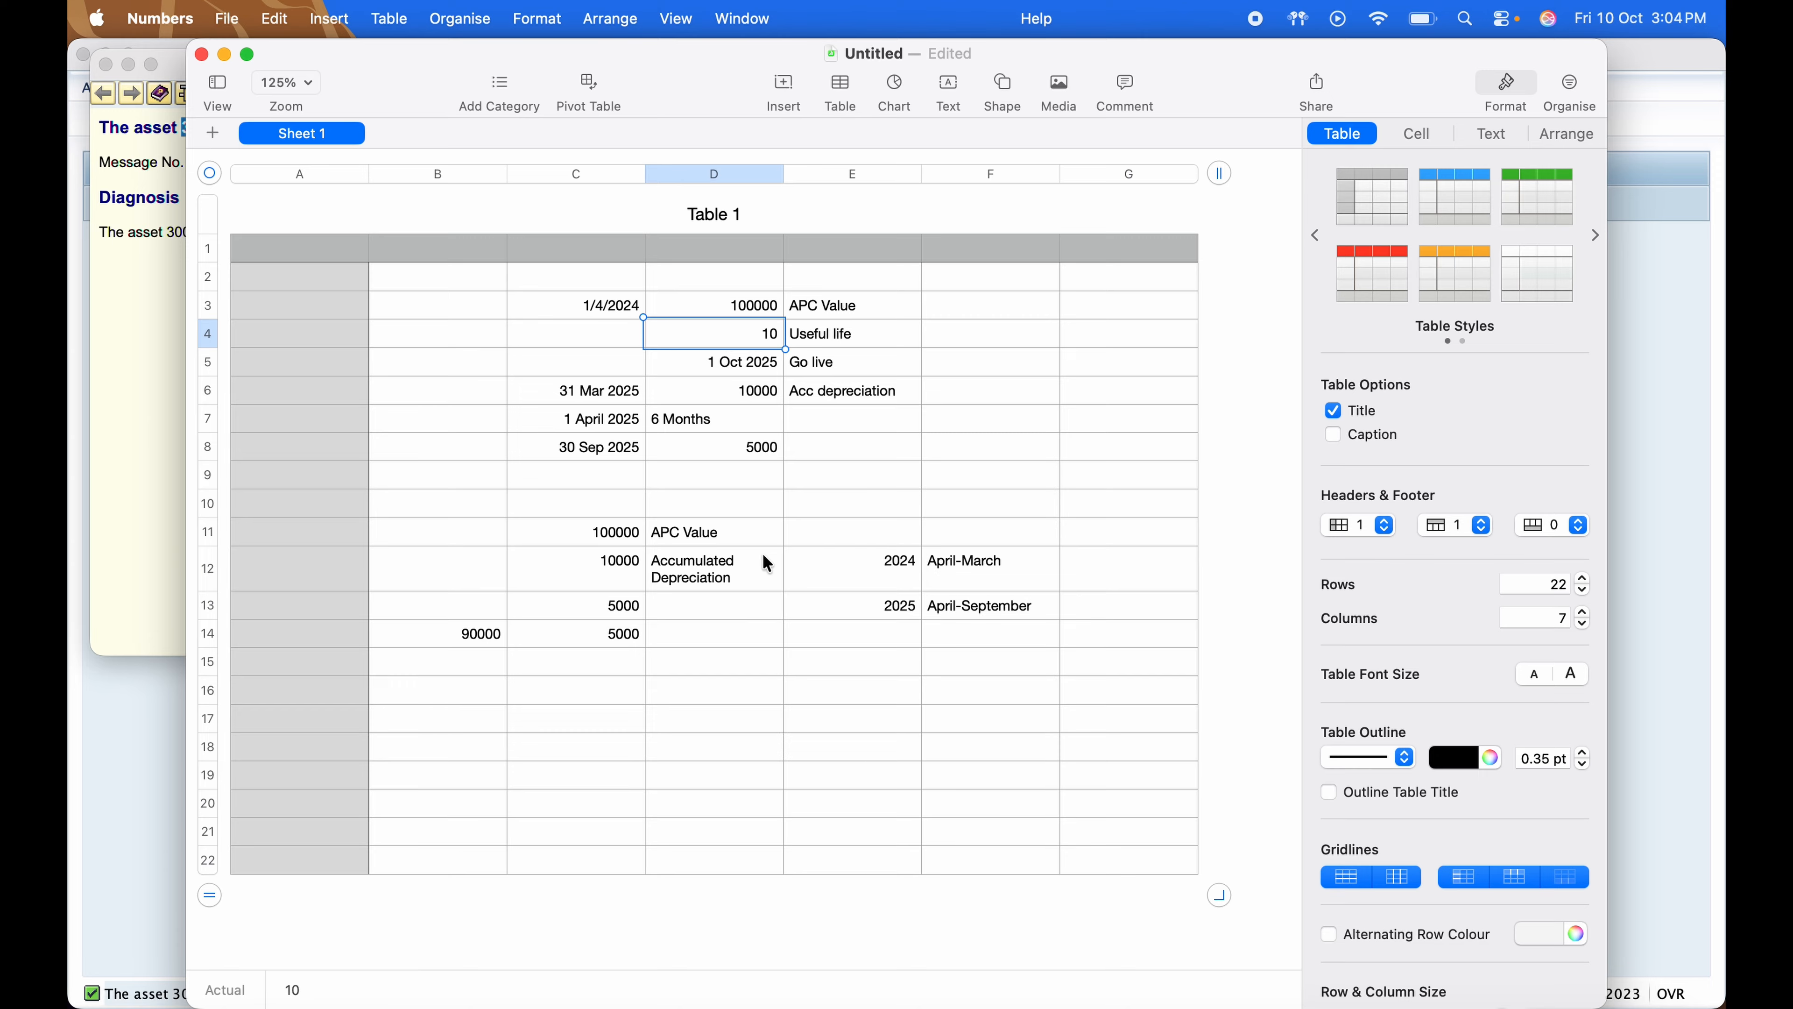
{"action": "left_click", "coordinate": [854, 525]}
{"action": "key", "text": "Down"}
{"action": "key", "text": "Down"}
{"action": "key", "text": "Down"}
{"action": "key", "text": "Down"}
{"action": "key", "text": "Down"}
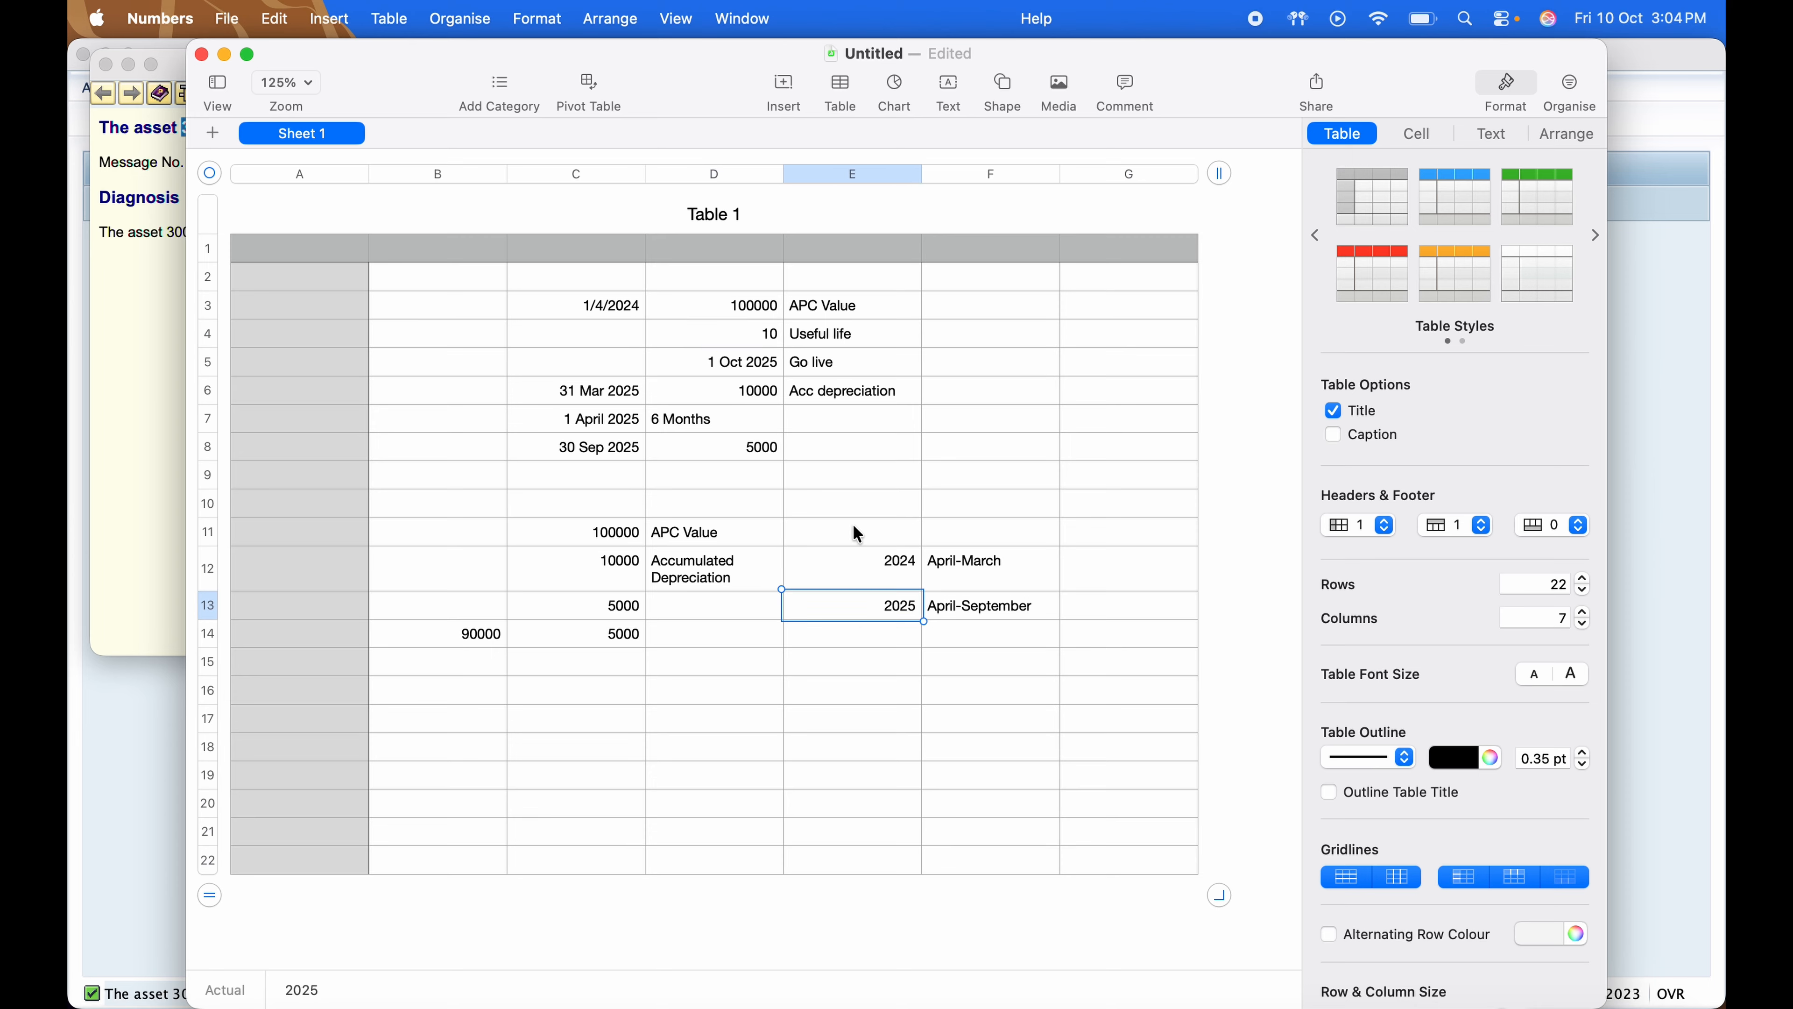
{"action": "key", "text": "Left"}
{"action": "key", "text": "Left"}
{"action": "key", "text": "Left"}
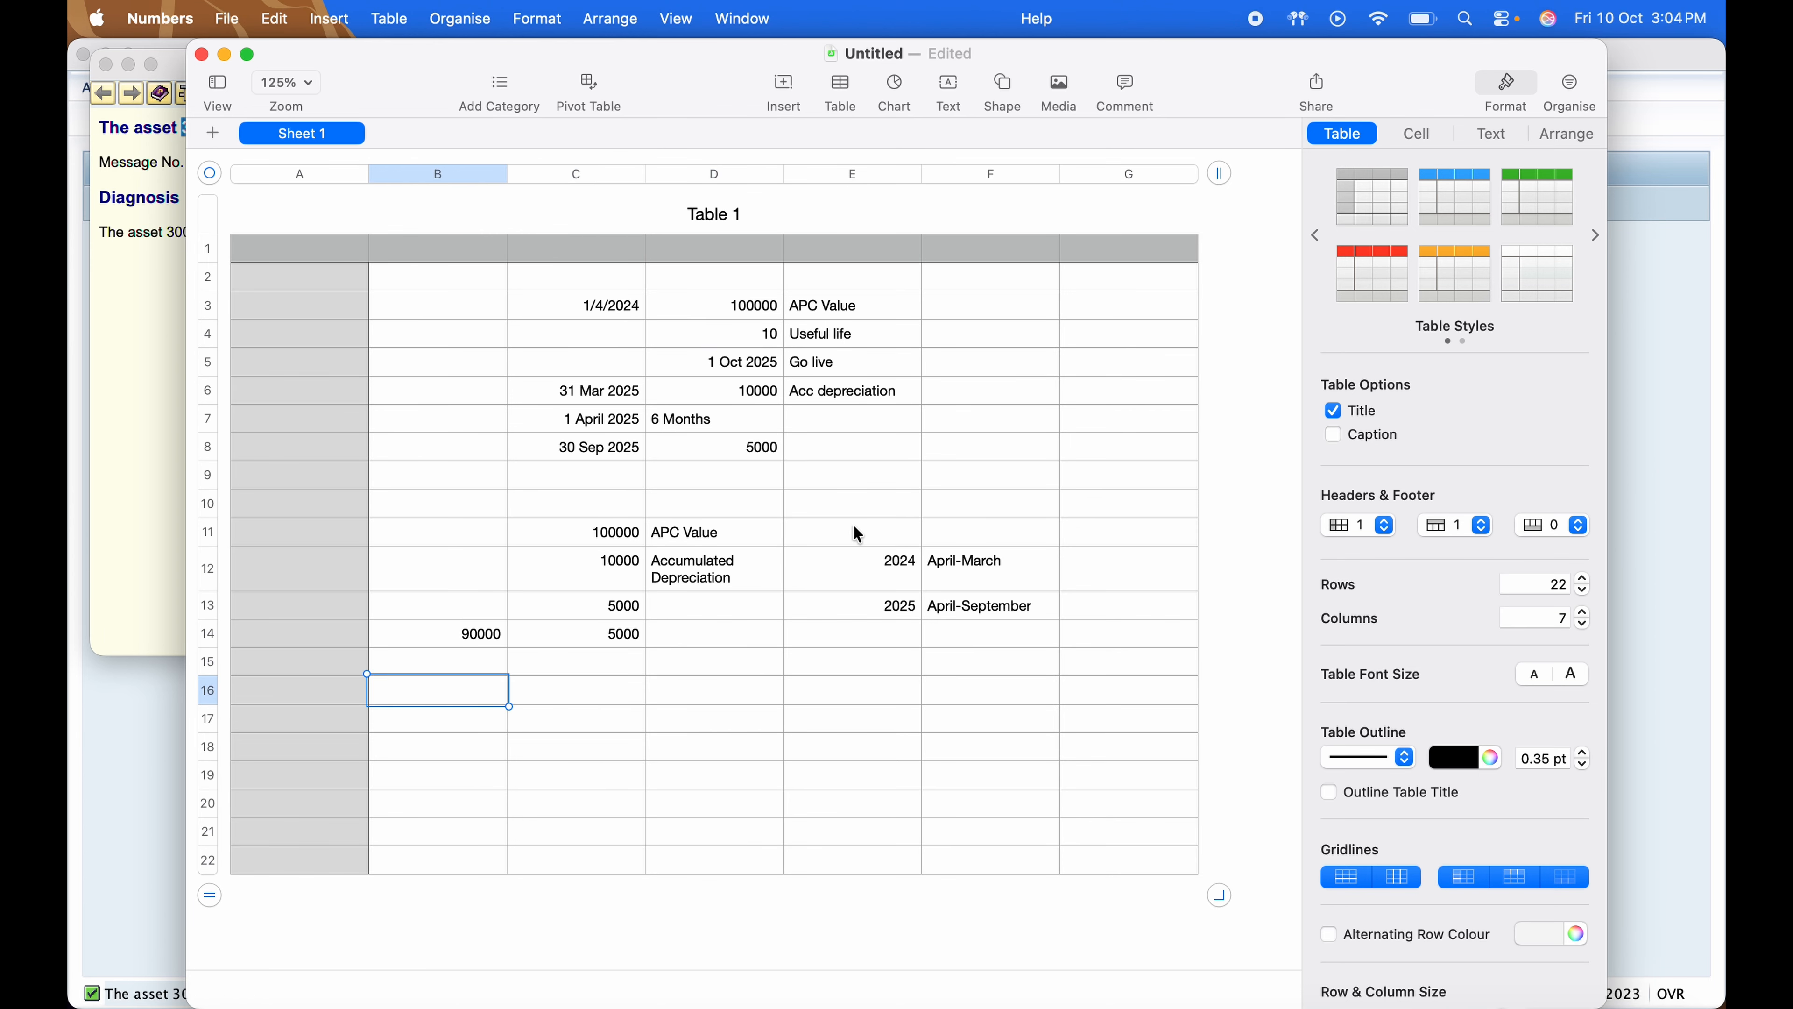
{"action": "key", "text": "Right"}
{"action": "type", "text": "AS91"}
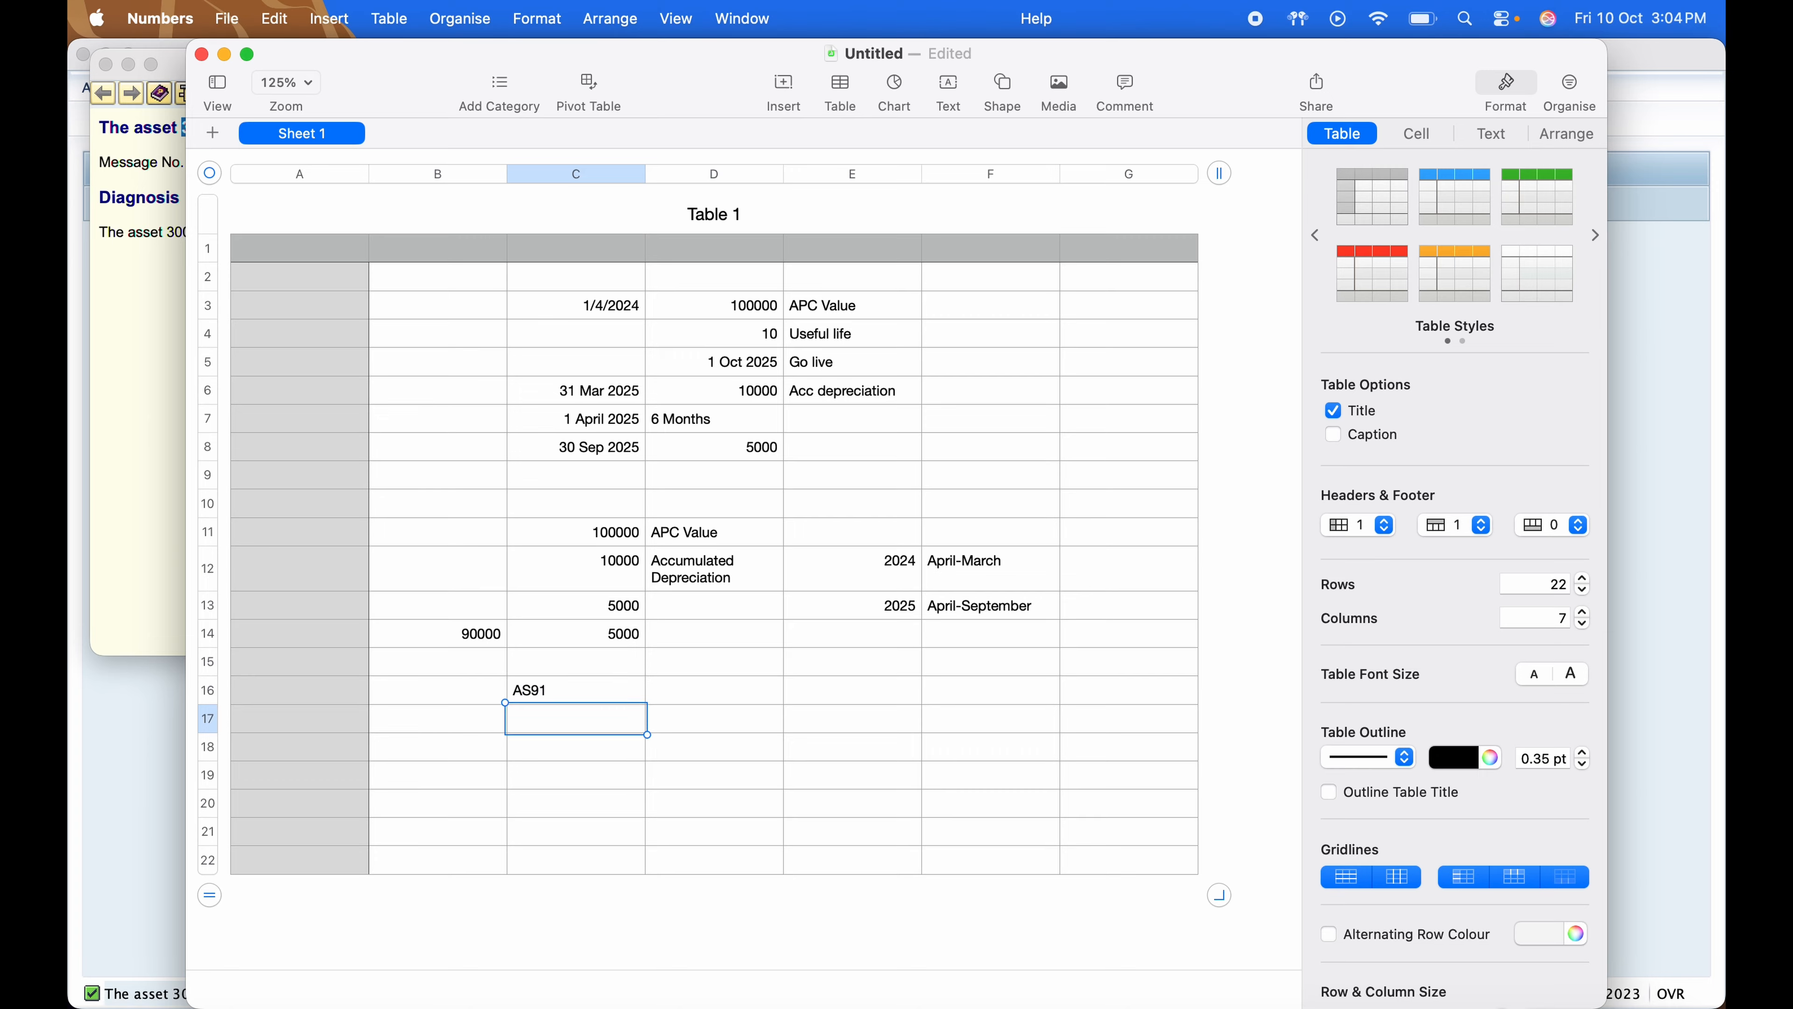
{"action": "key", "text": "Tab"}
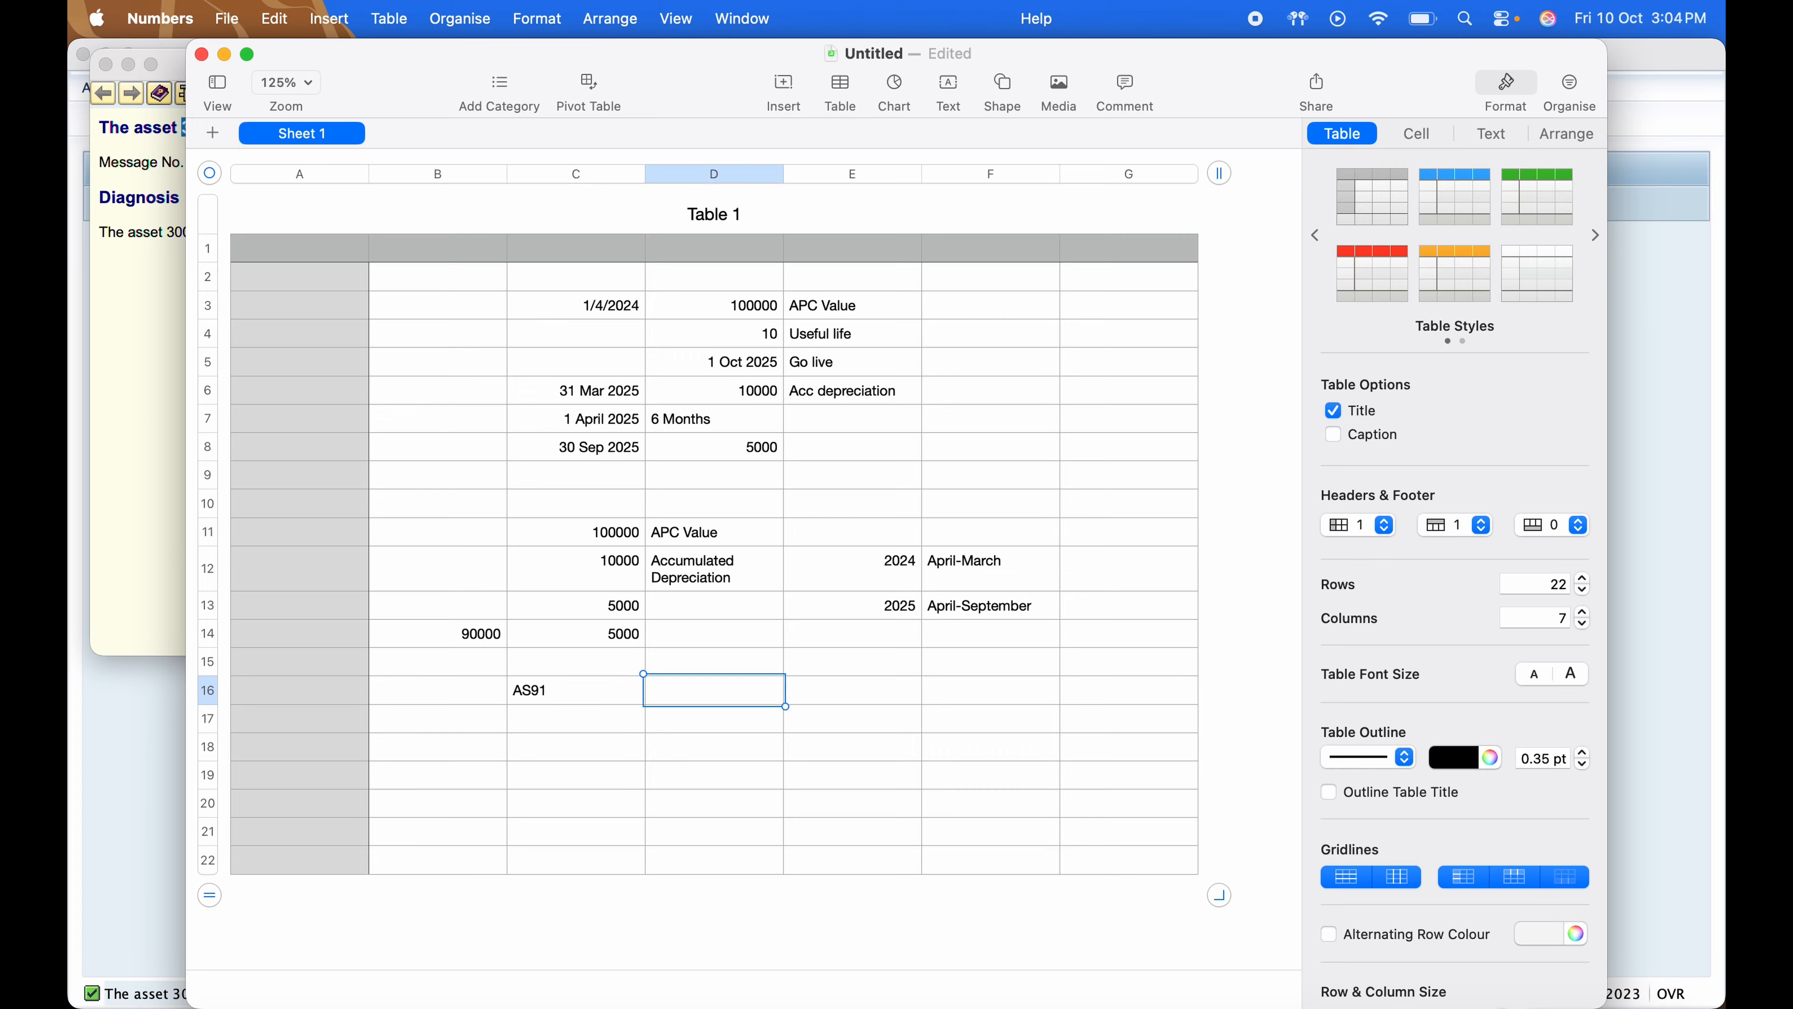
{"action": "type", "text": "300001 0"}
{"action": "key", "text": "Return"}
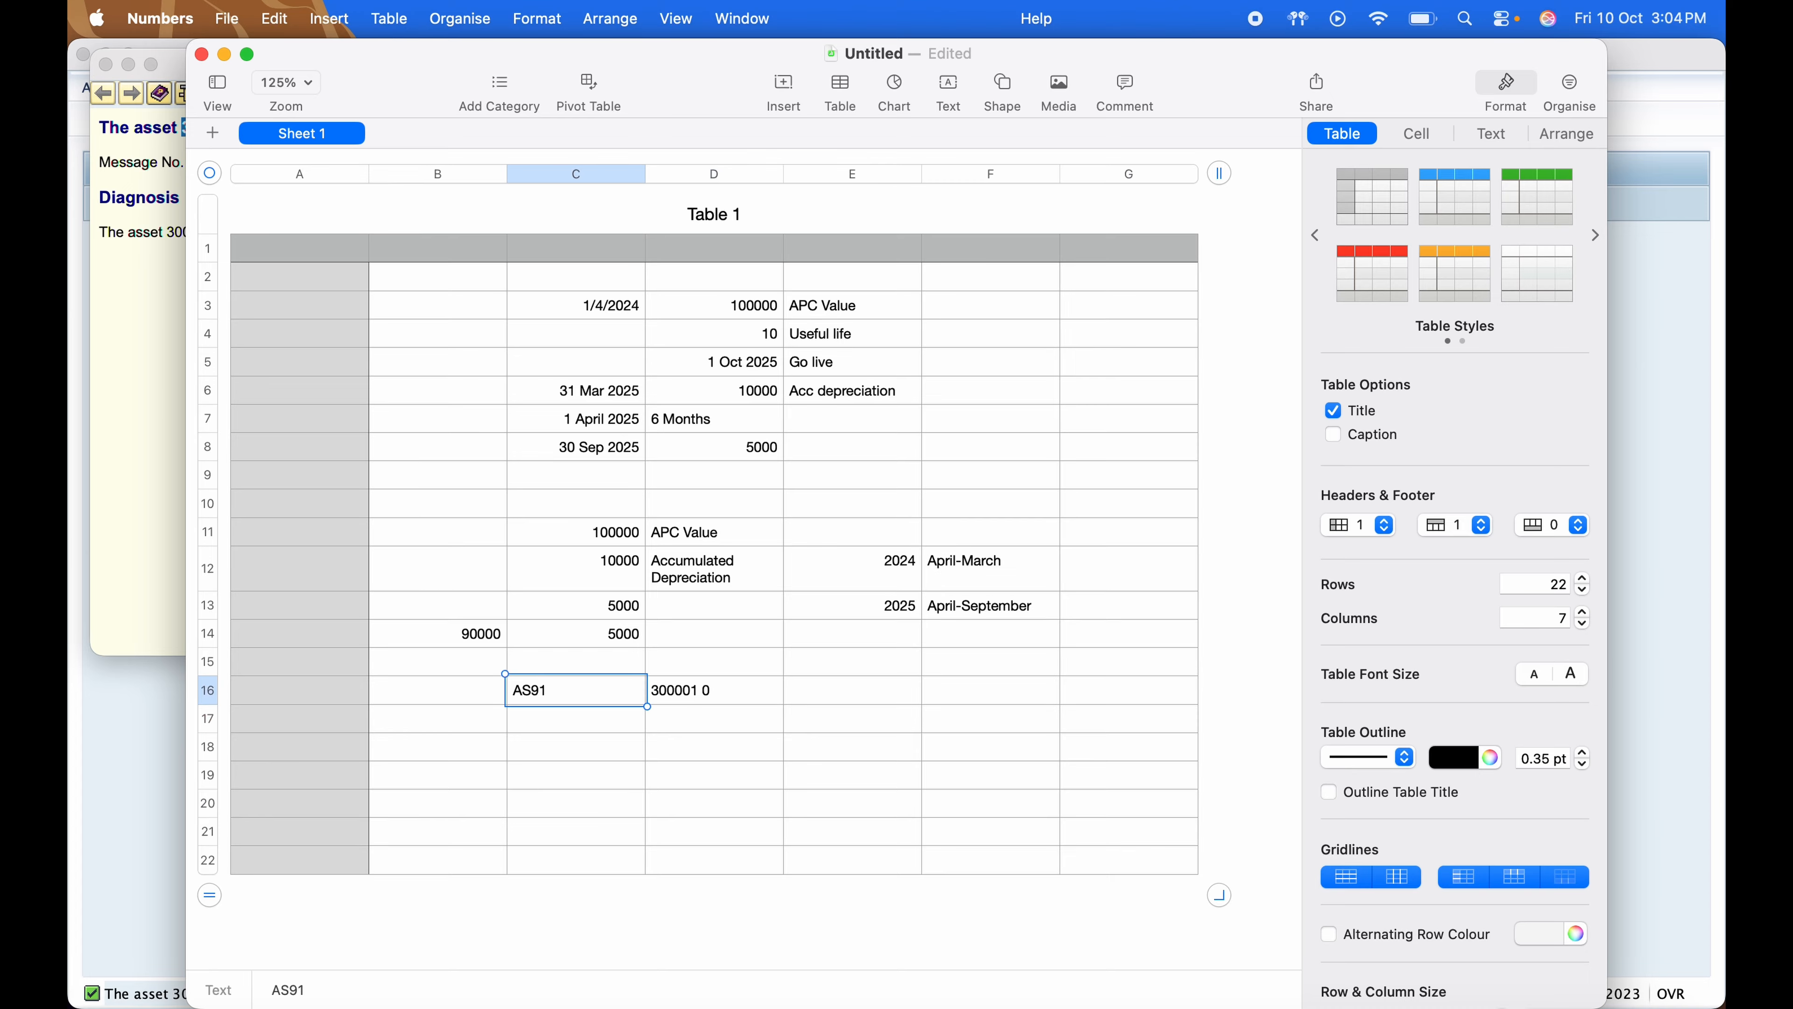
{"action": "type", "text": "ABLDT"}
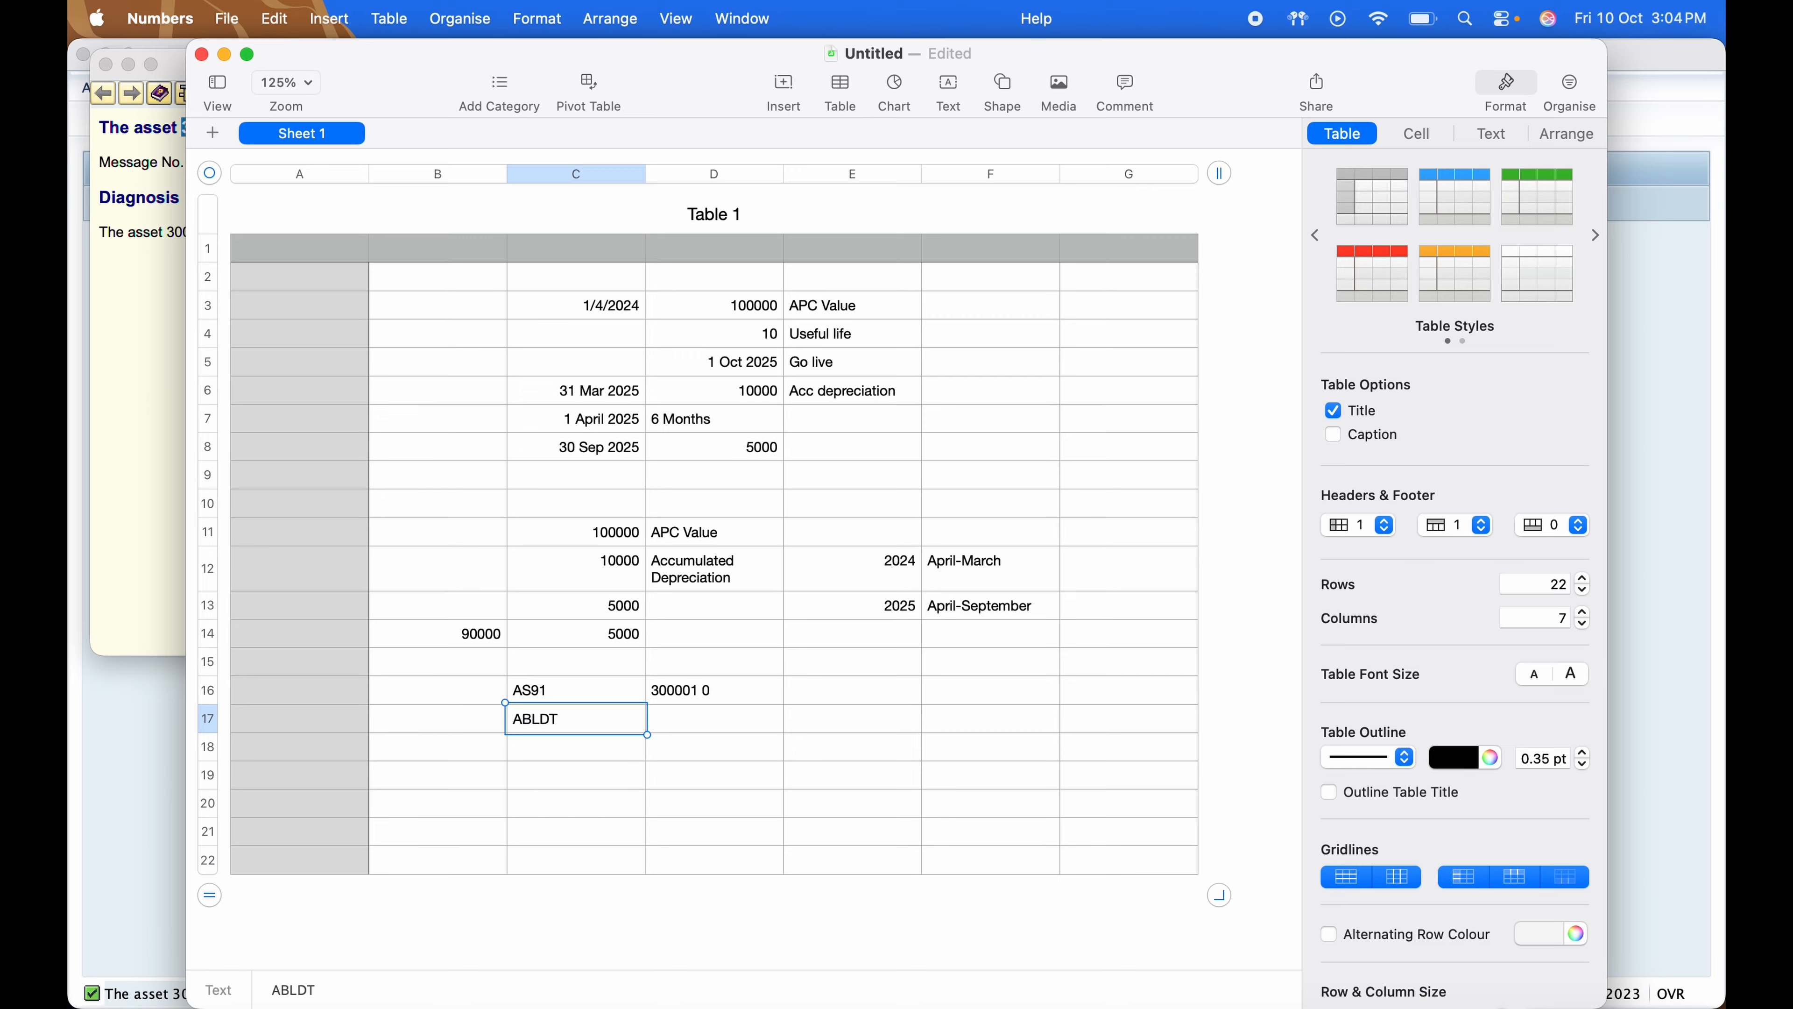
{"action": "key", "text": "Tab"}
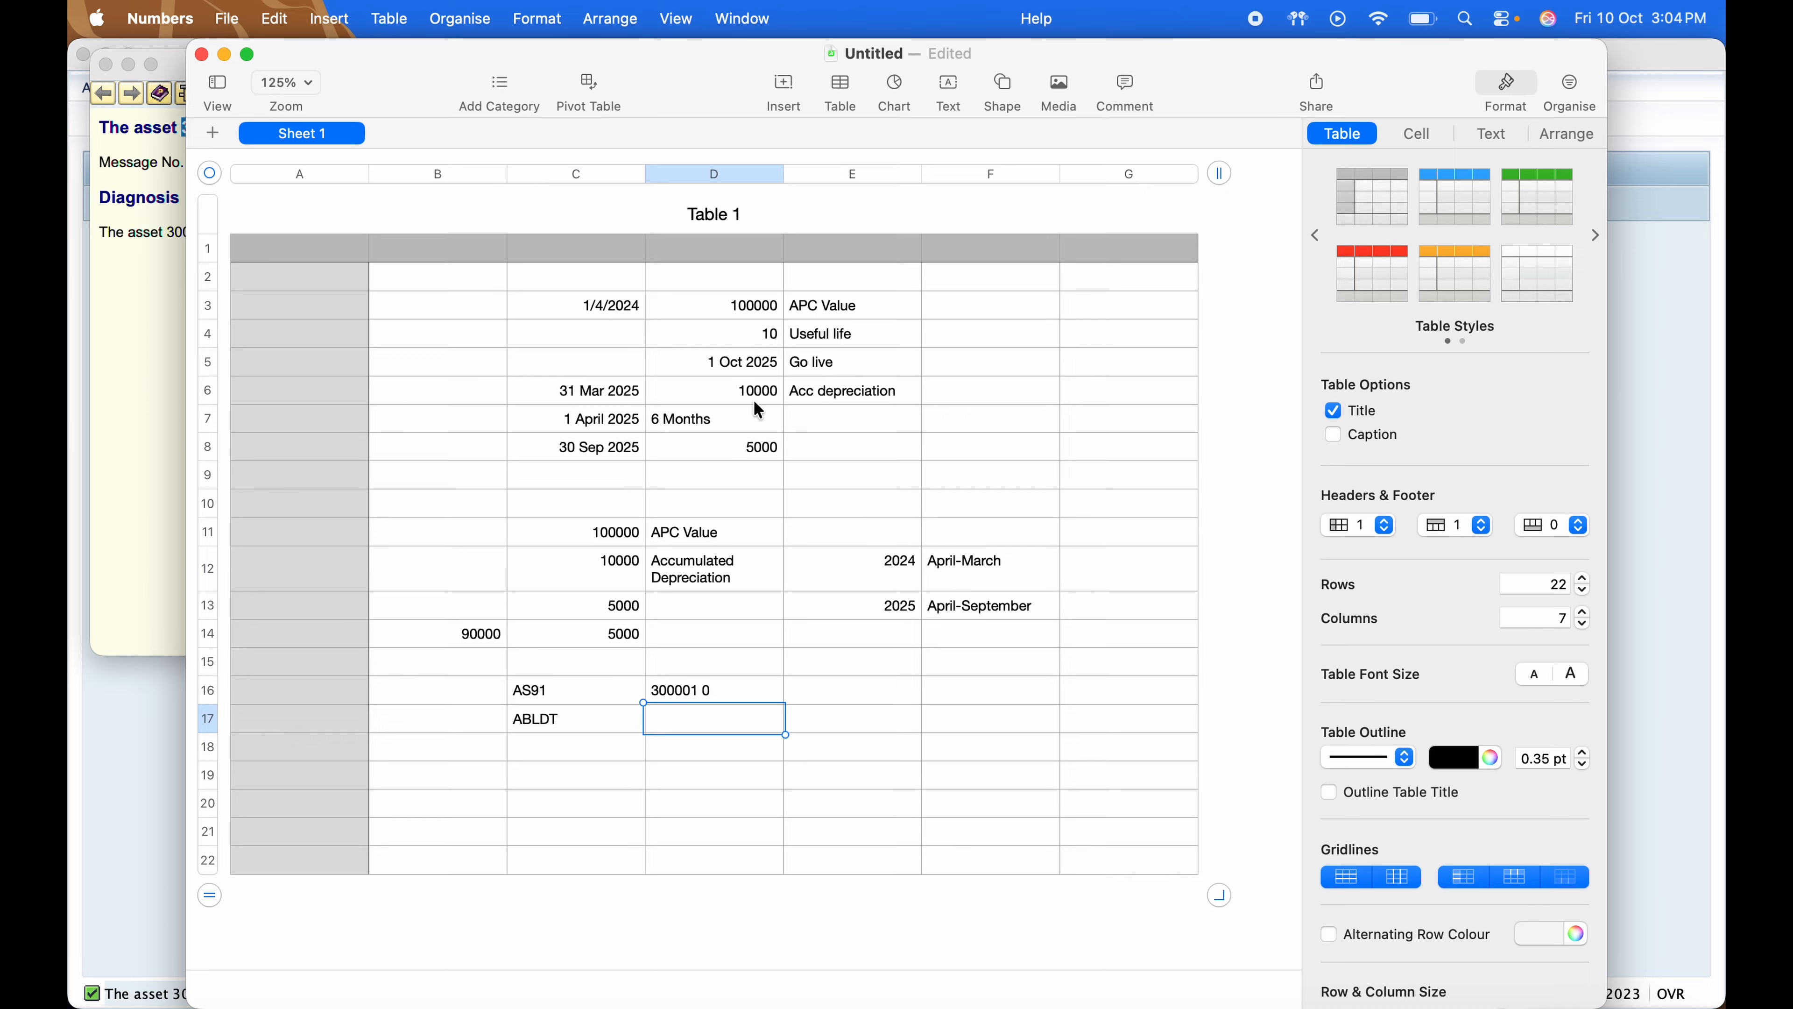
Review the acquisition date and APC value in the spreadsheet alongside the AS91 and ABLDT entries
{"action": "left_click", "coordinate": [647, 302]}
{"action": "left_click", "coordinate": [593, 310]}
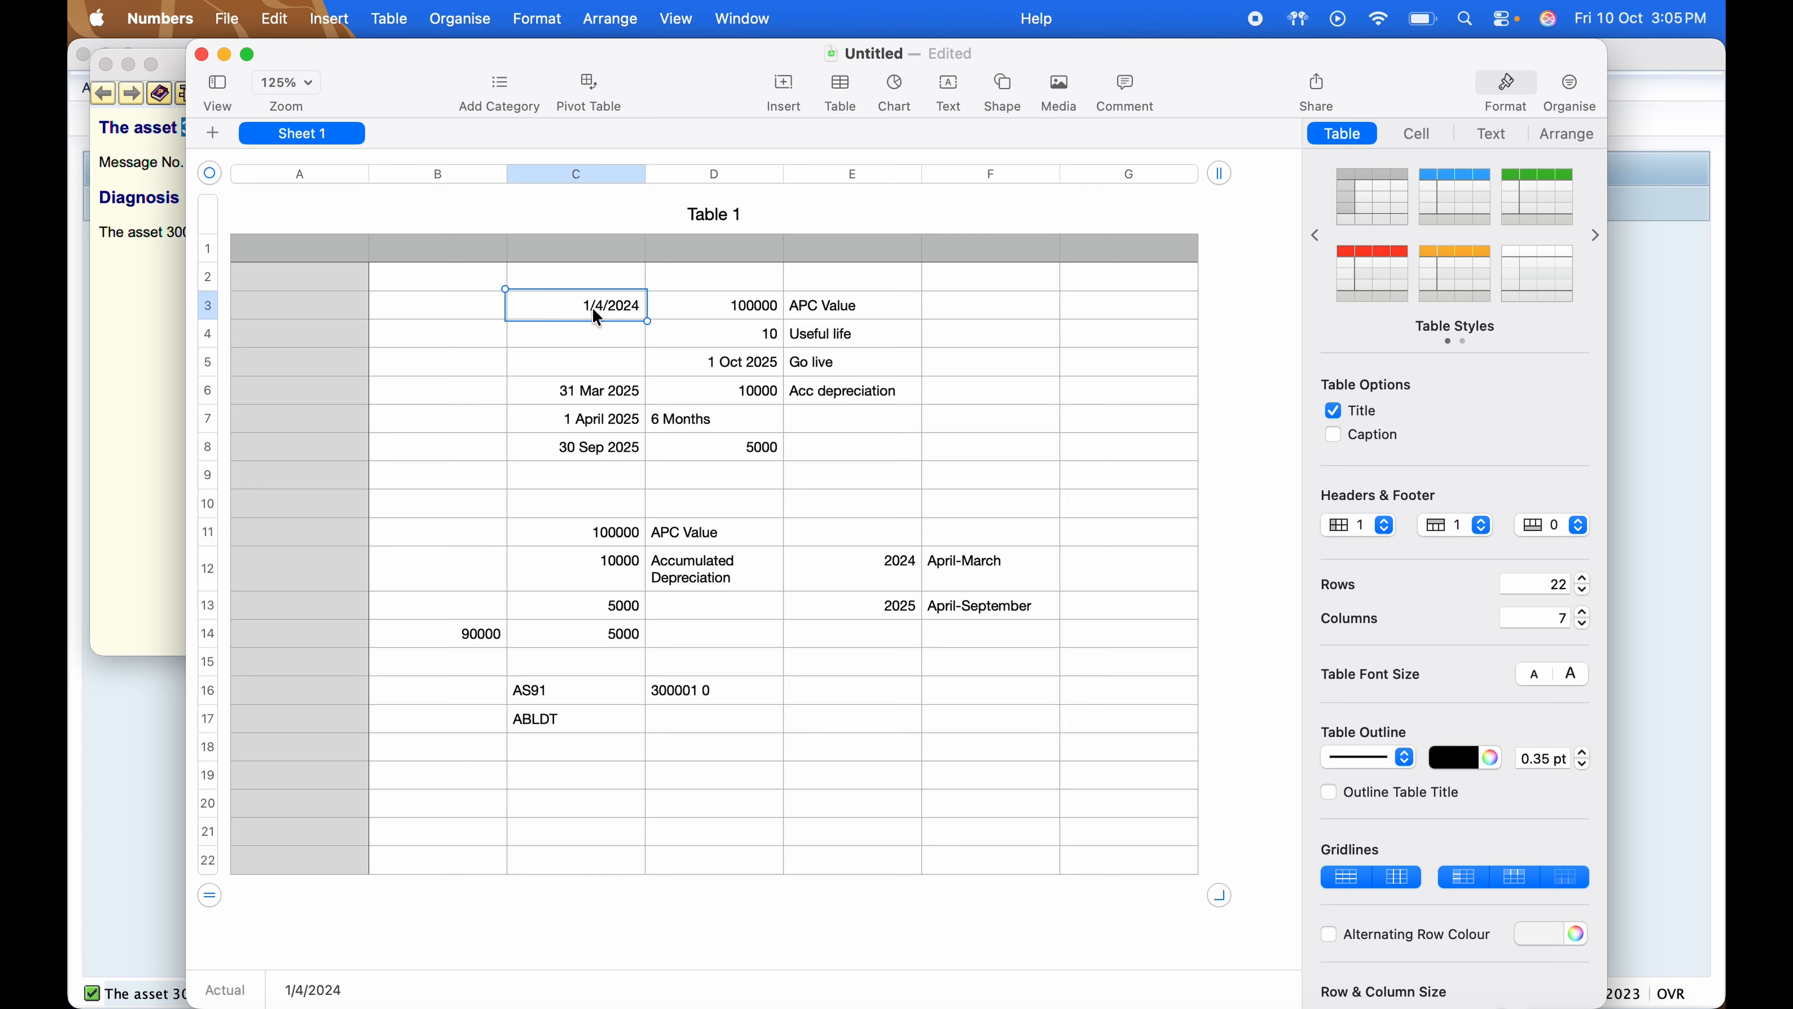
{"action": "left_click", "coordinate": [596, 724]}
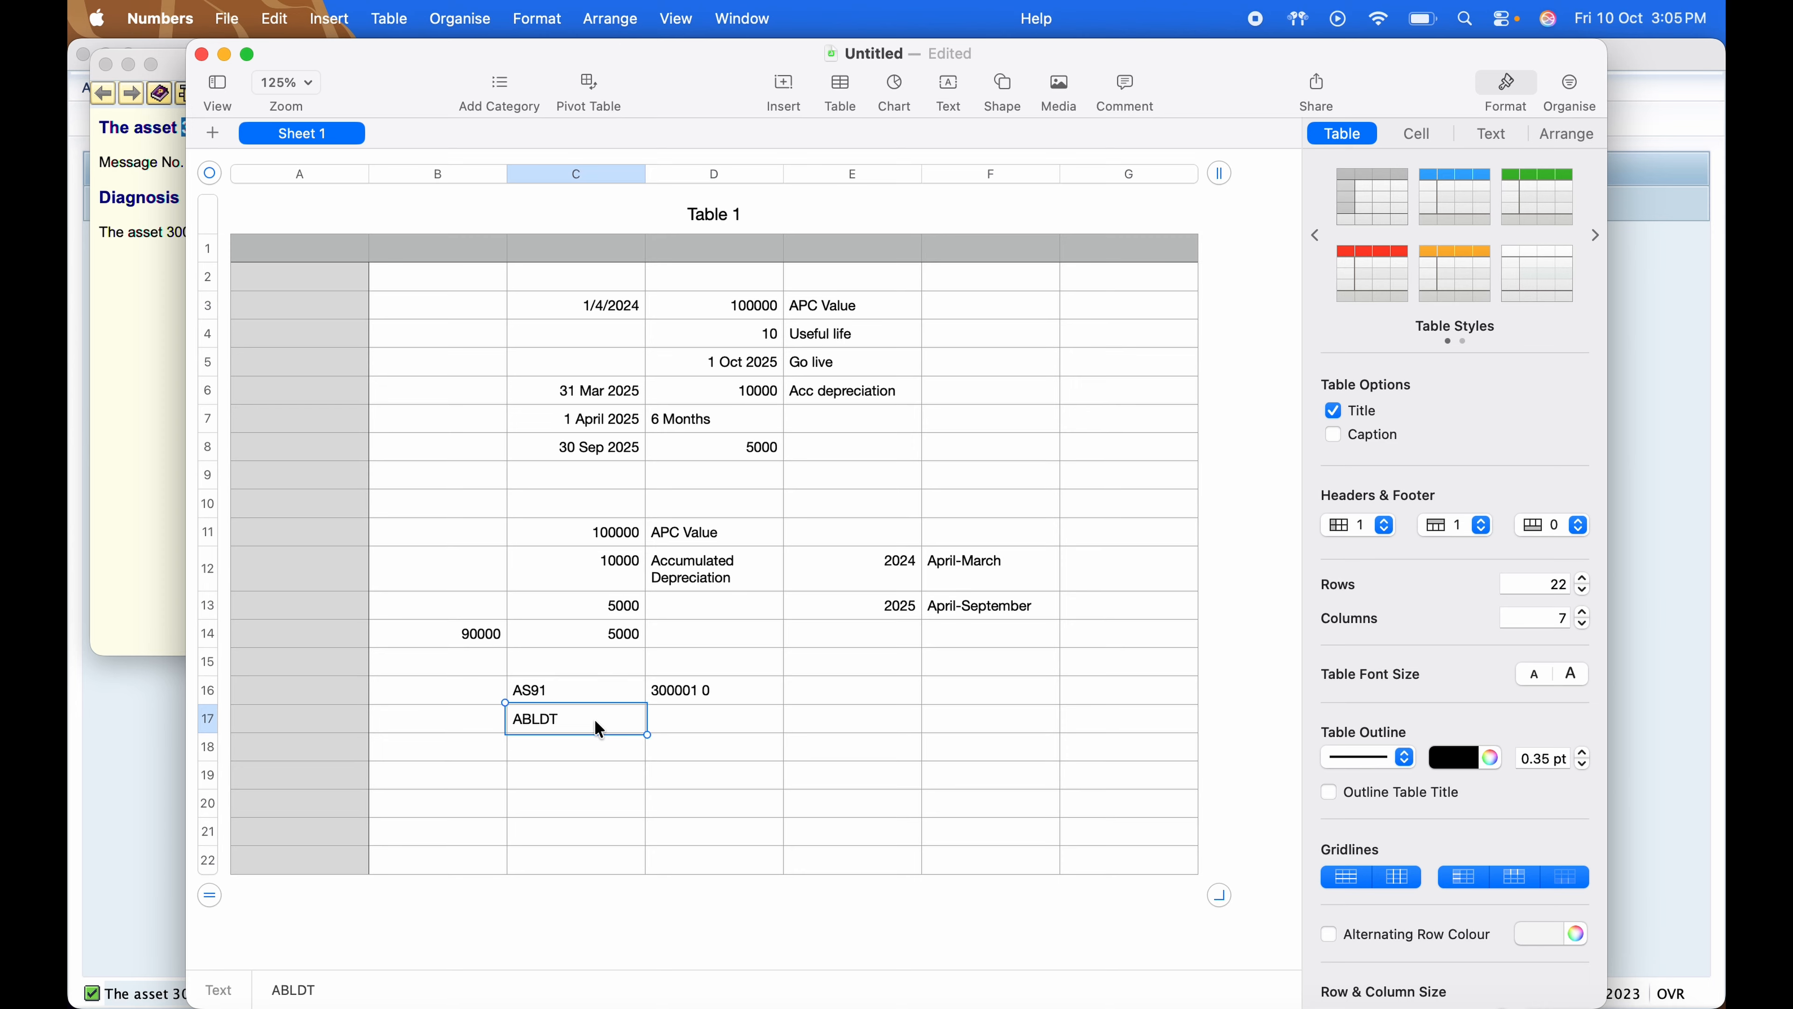
{"action": "key", "text": "Up"}
{"action": "key", "text": "Right"}
{"action": "key", "text": "Left"}
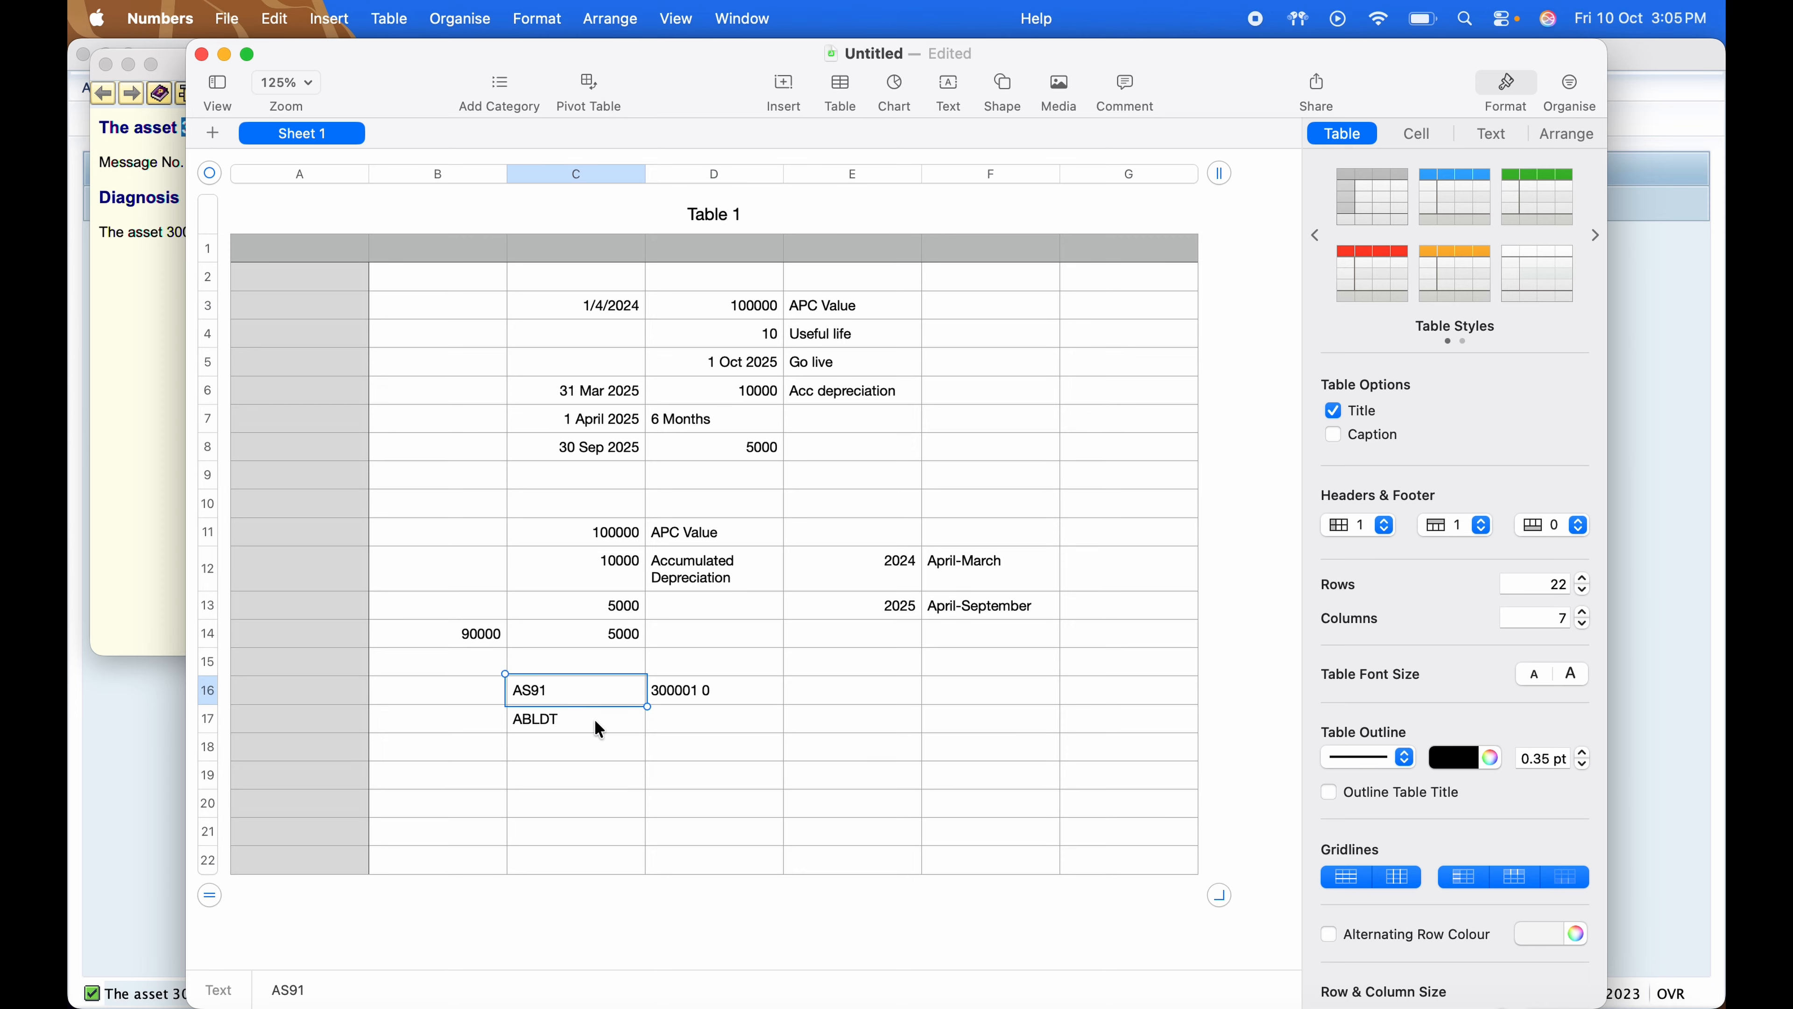
{"action": "key", "text": "Down"}
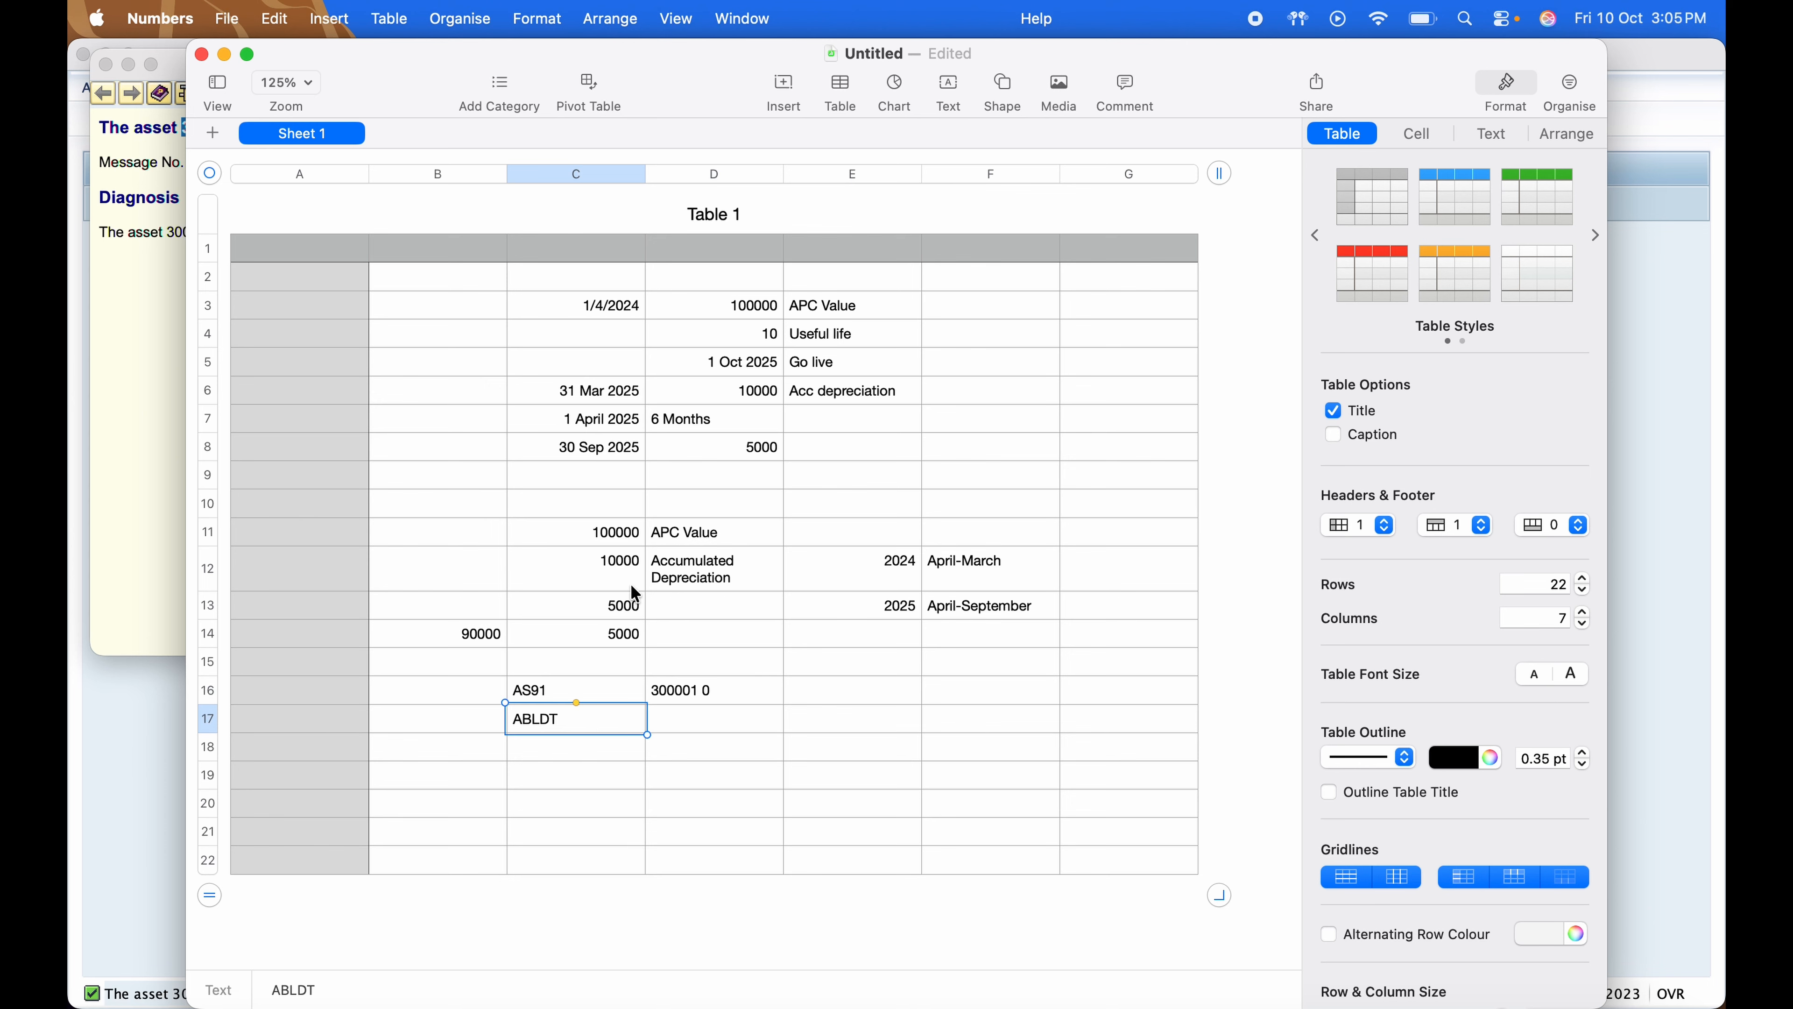
{"action": "left_click", "coordinate": [618, 537]}
{"action": "left_click", "coordinate": [576, 720]}
Switch back to SAP and start transaction ABLDT
{"action": "left_click", "coordinate": [139, 472]}
{"action": "type", "text": "a"}
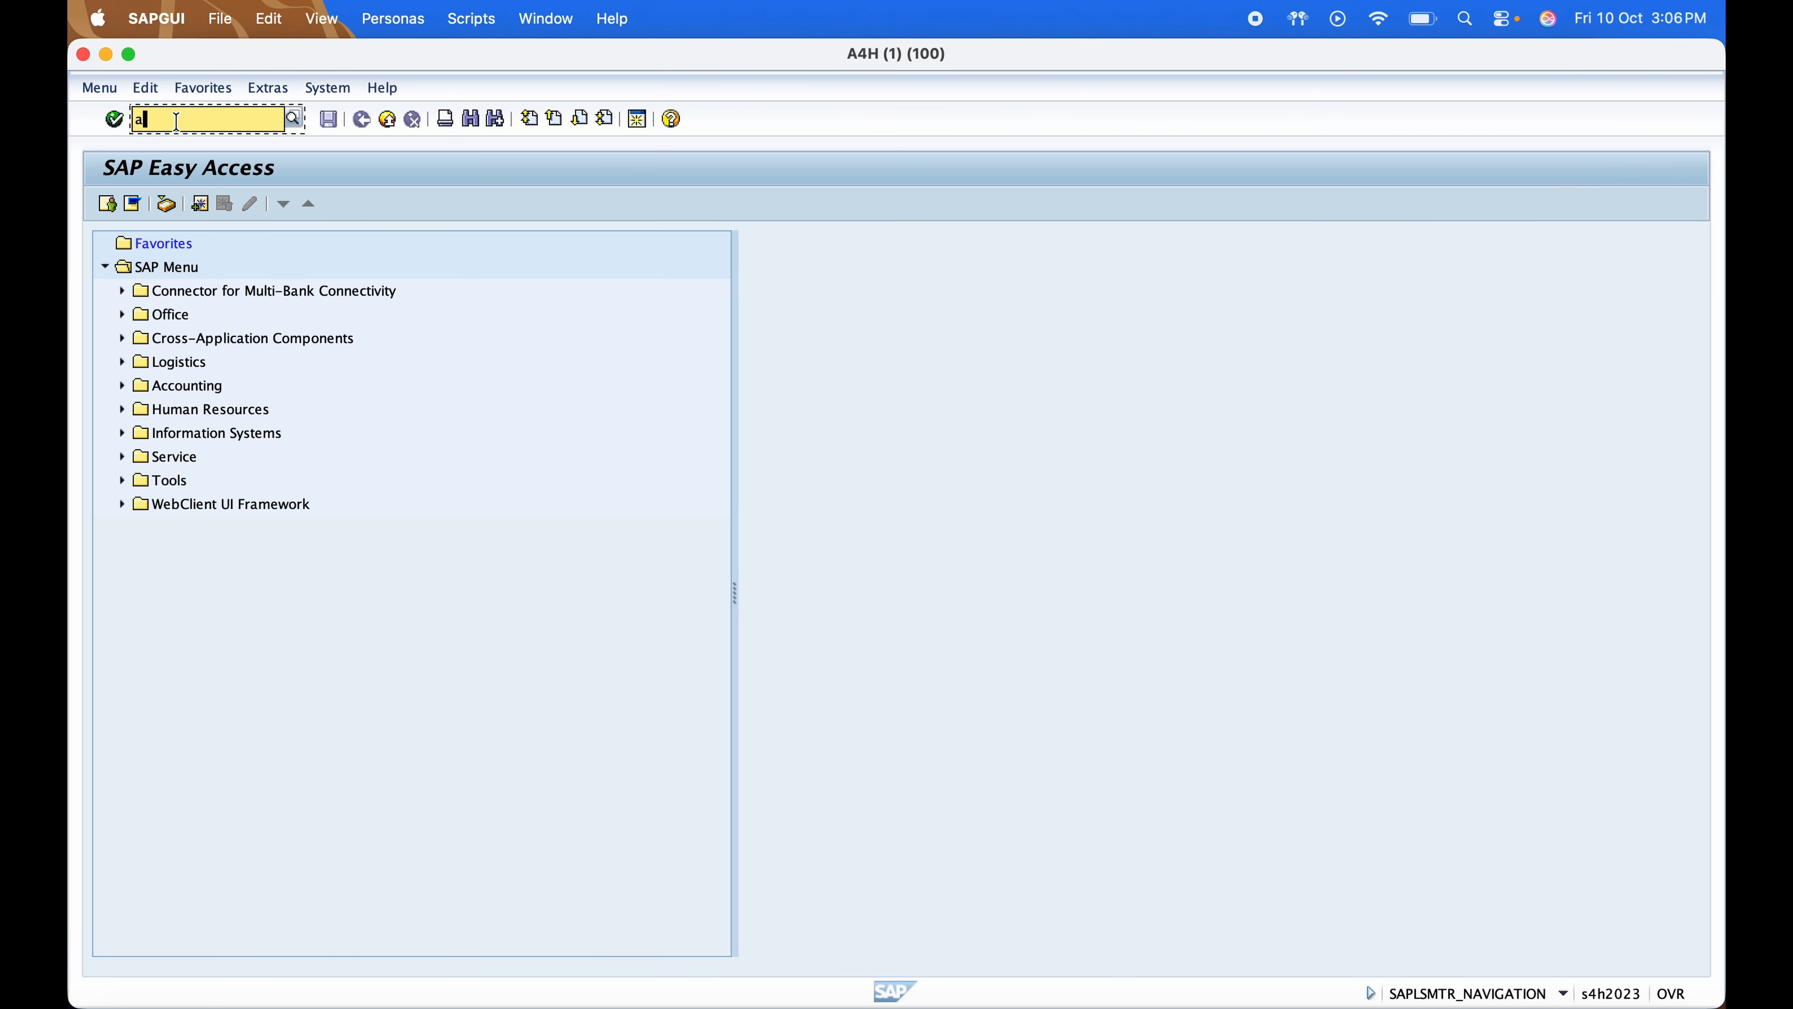
{"action": "type", "text": "bldt"}
{"action": "key", "text": "Return"}
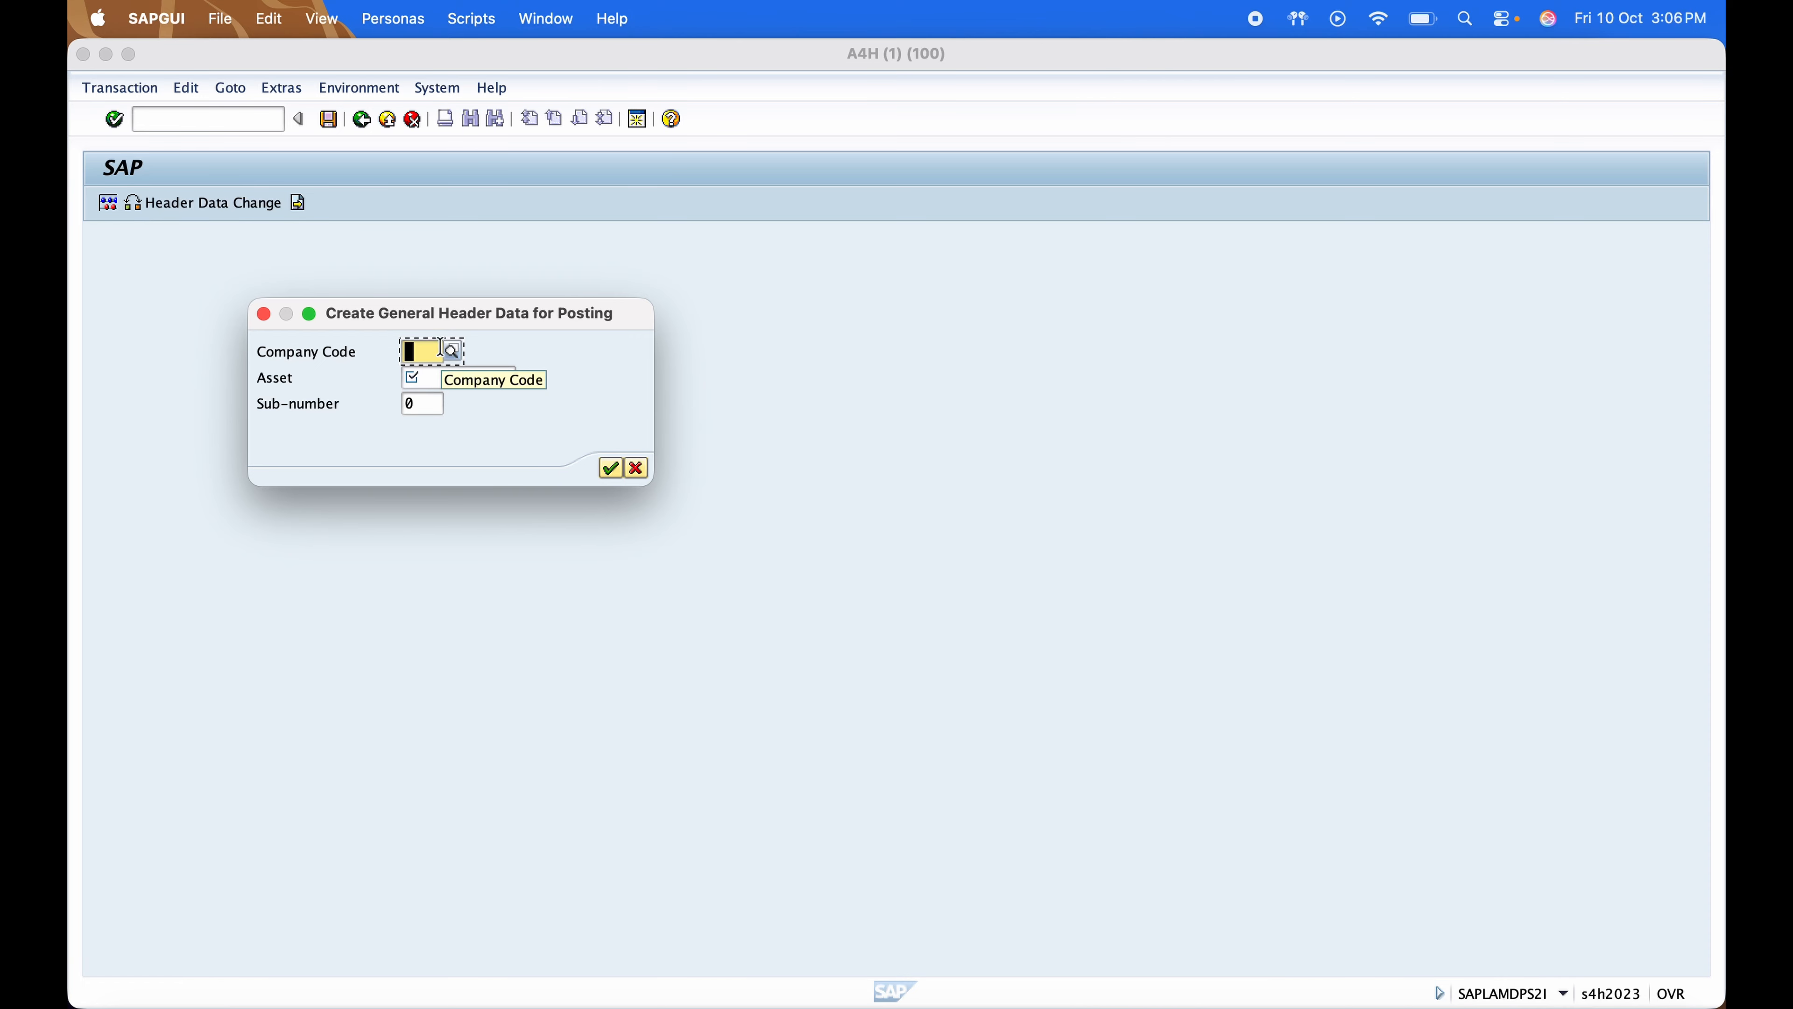
Enter company code ONEV and asset 300001, copied from the Numbers sheet, with sub-number 0 as the posting header data
{"action": "type", "text": "onev"}
{"action": "left_click", "coordinate": [439, 378]}
{"action": "key", "text": "super+Tab"}
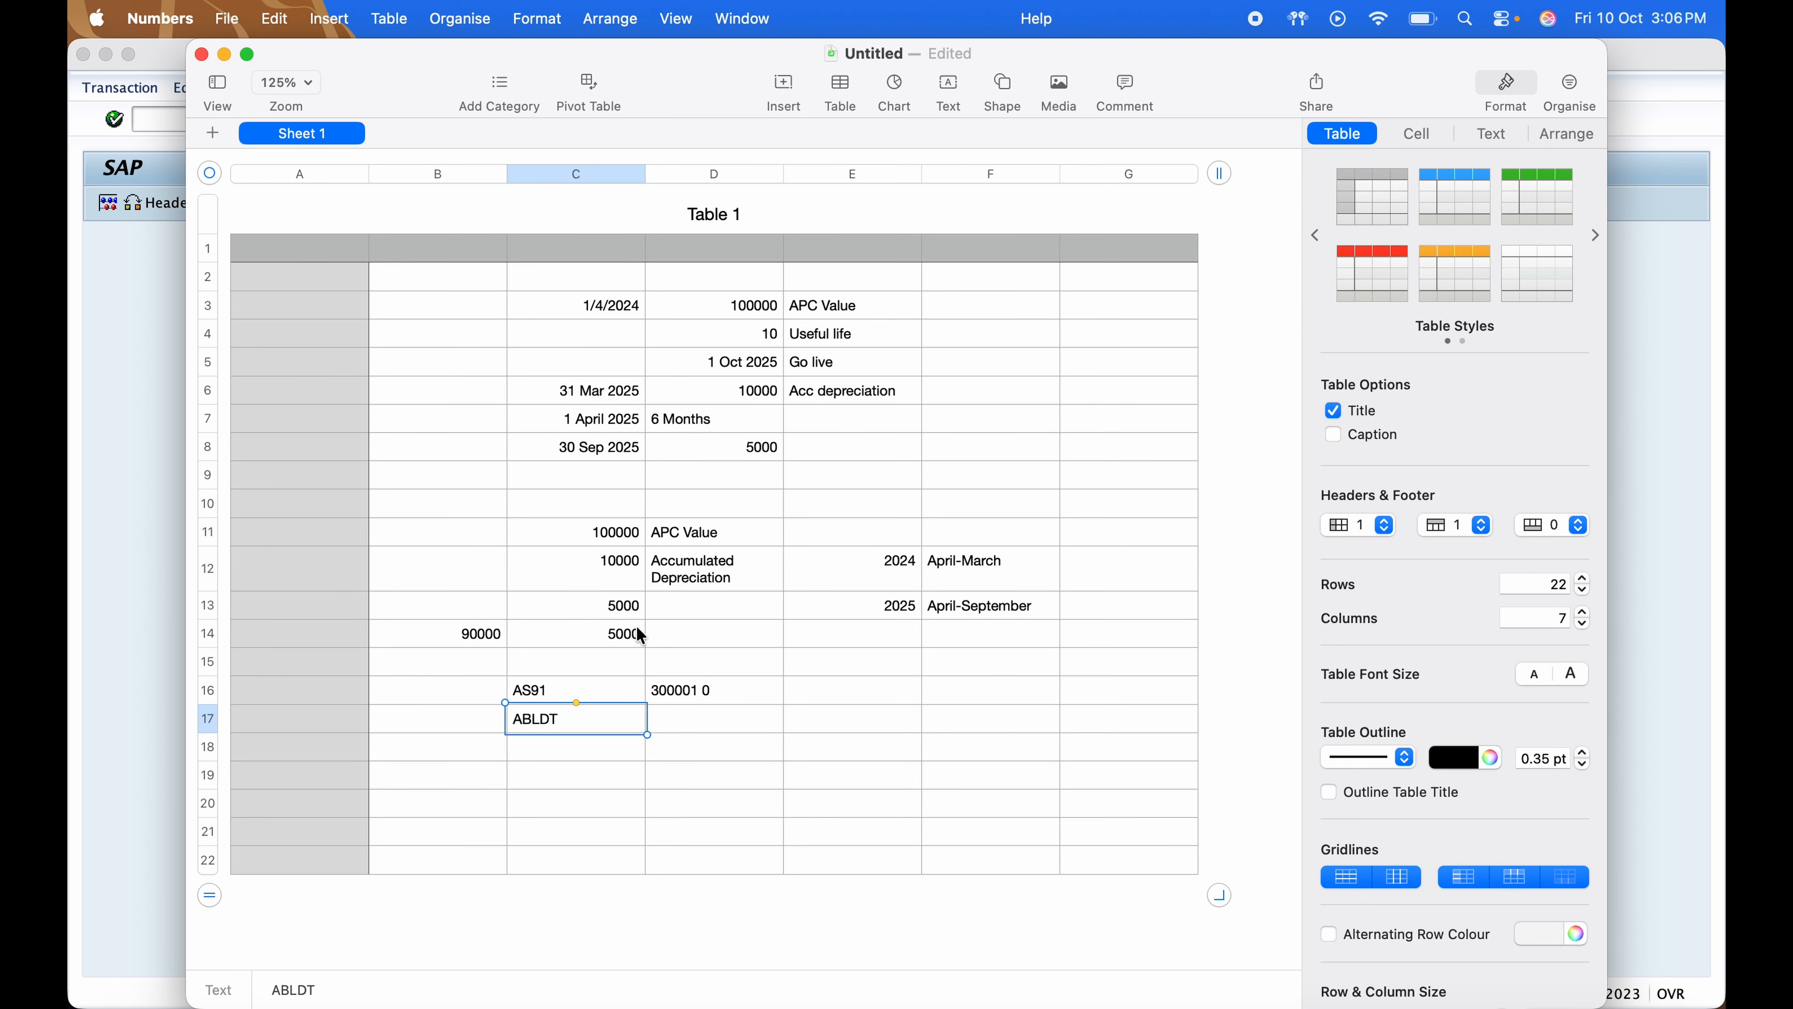
{"action": "left_click", "coordinate": [692, 685]}
{"action": "key", "text": "super+c"}
{"action": "key", "text": "super+Tab"}
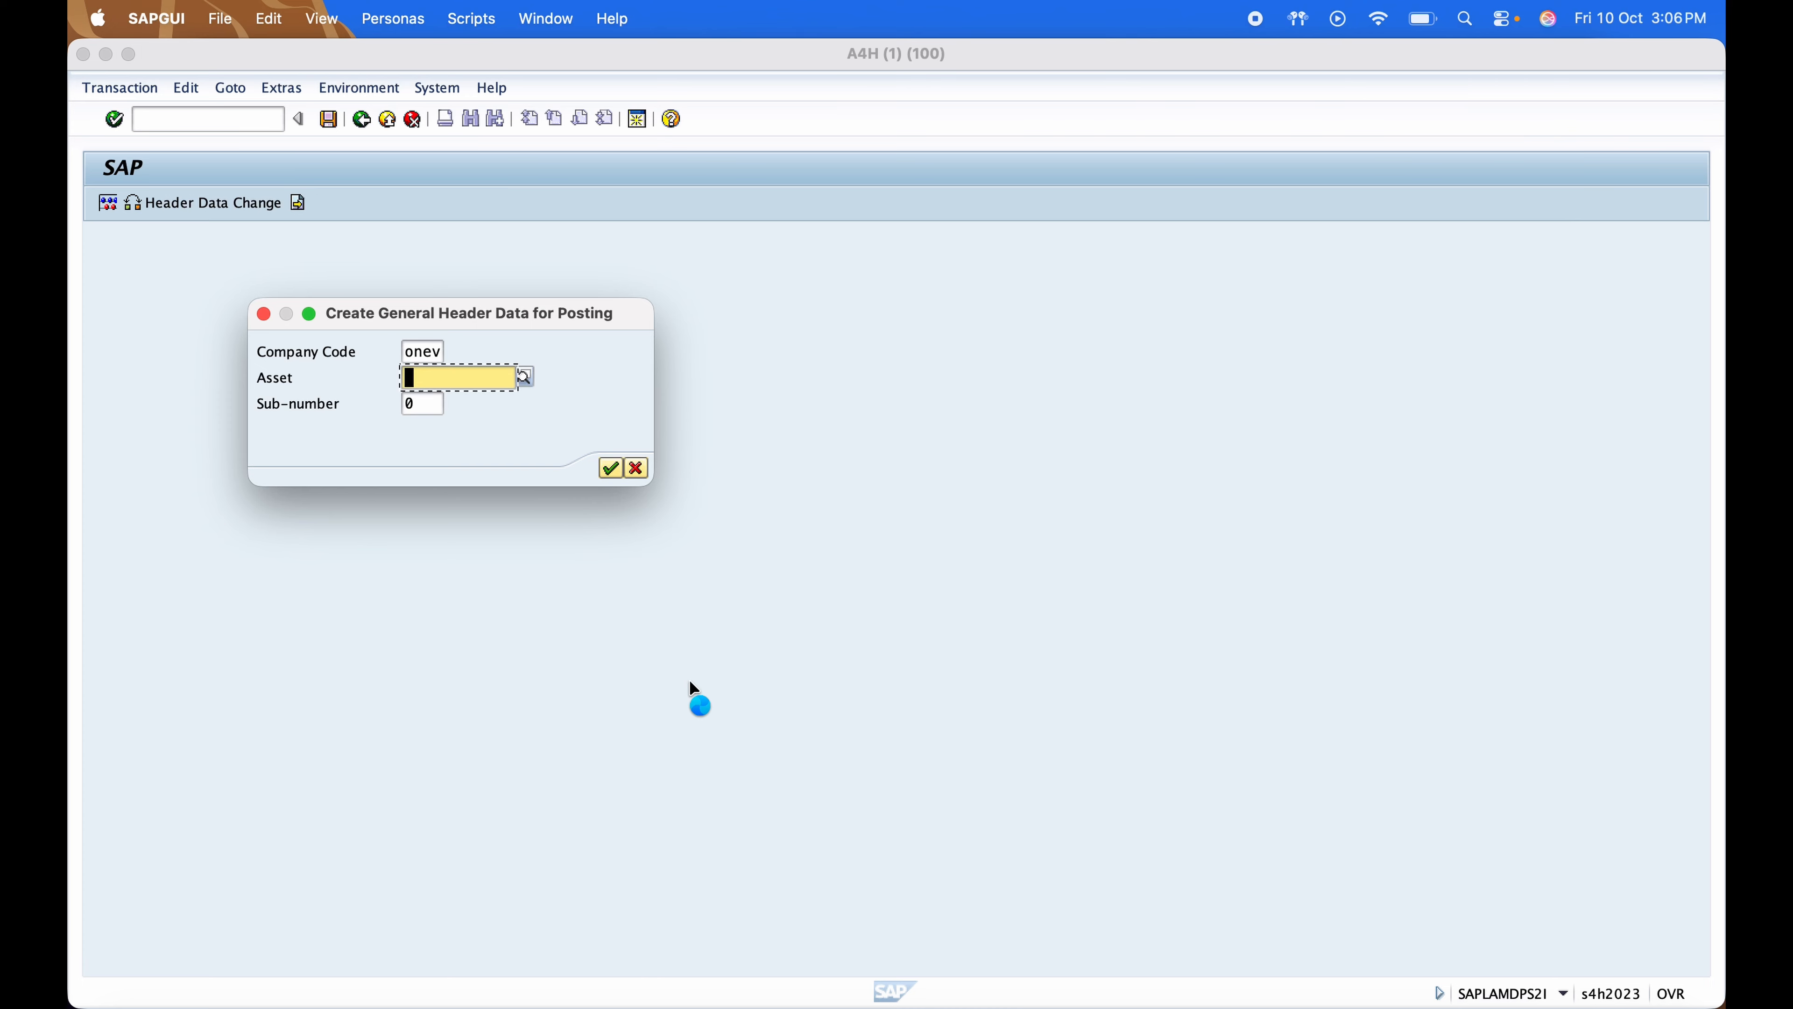
{"action": "key", "text": "super+v"}
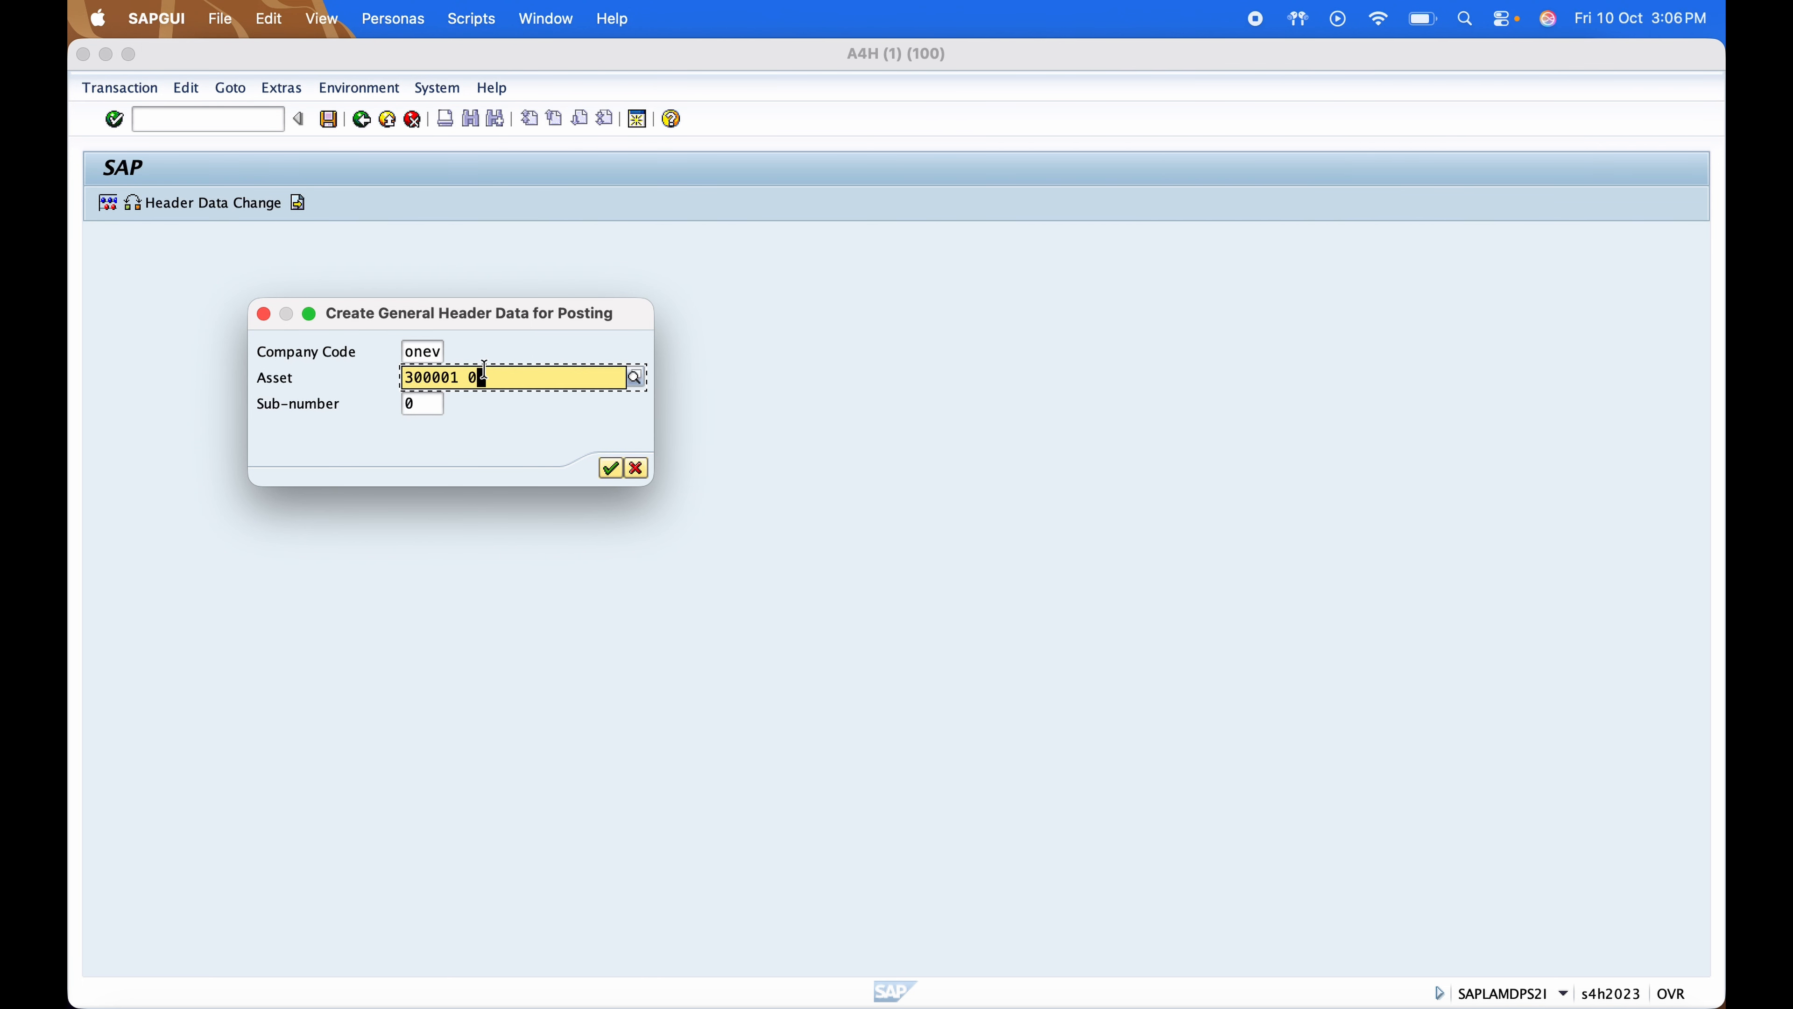
{"action": "key", "text": "Return"}
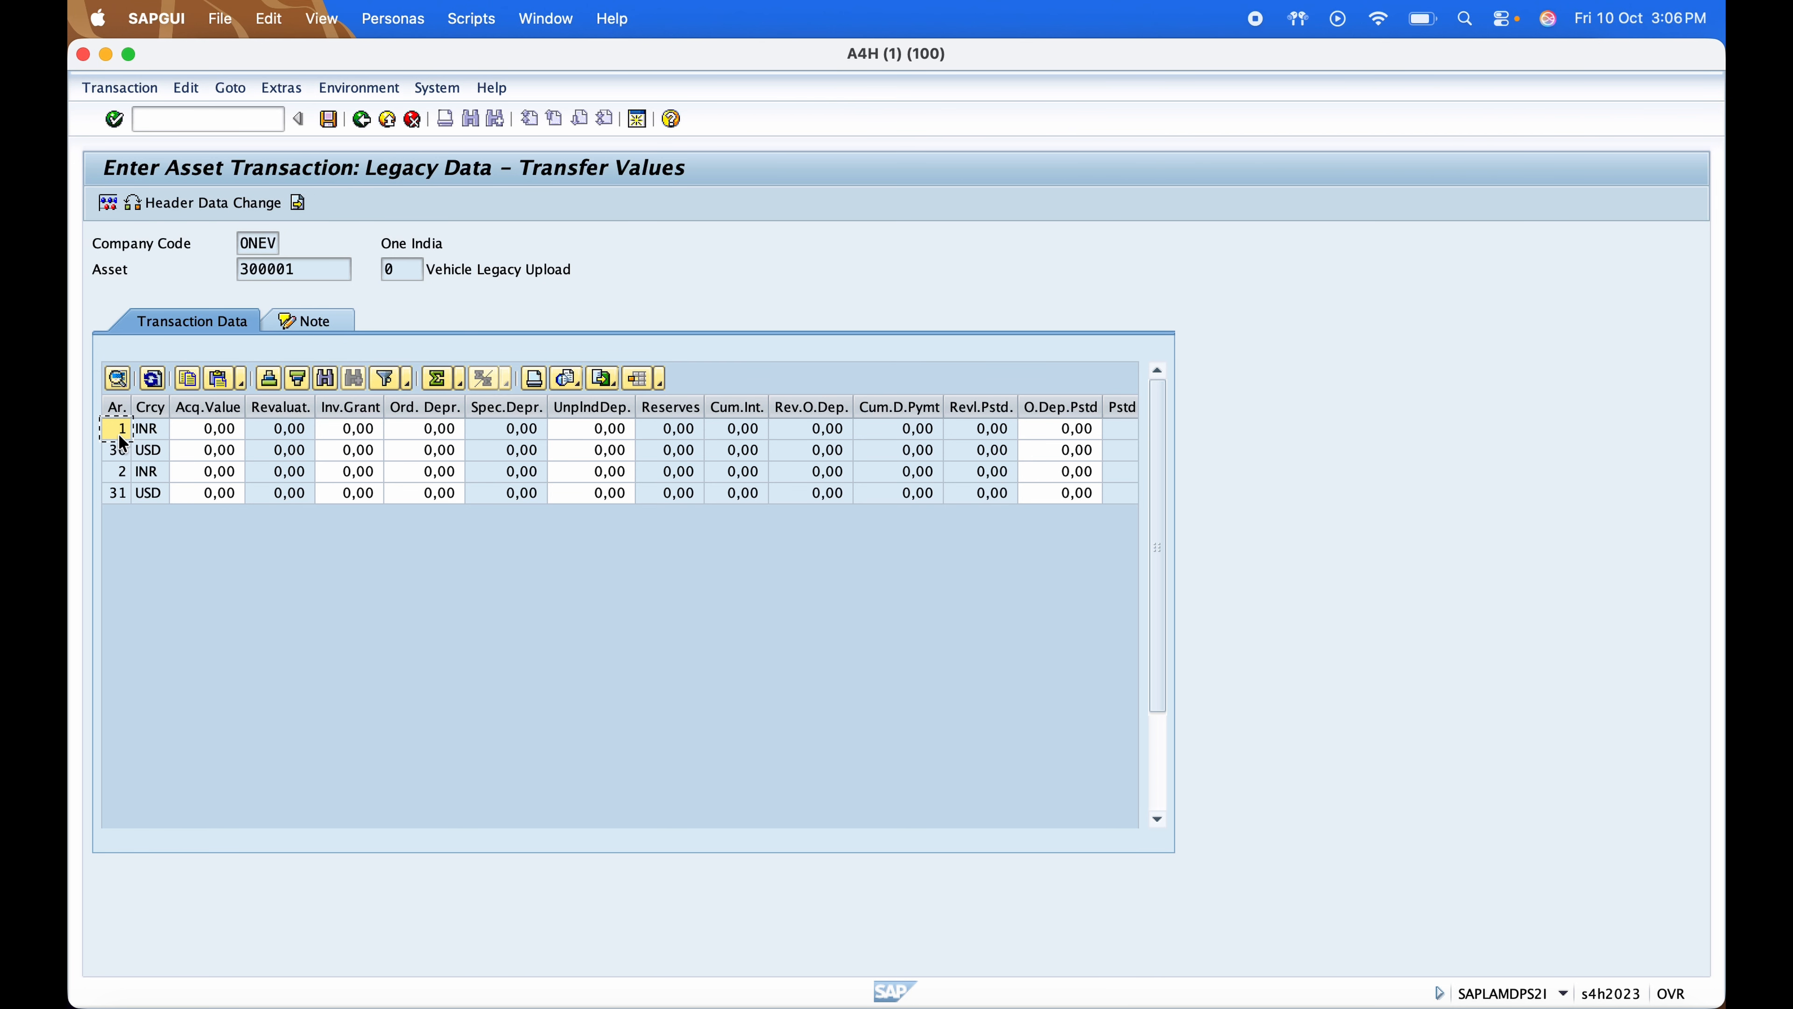
Check the APC value in the Numbers sheet and set the acquisition value of area 1 to 100000 in SAP
{"action": "left_click", "coordinate": [121, 453]}
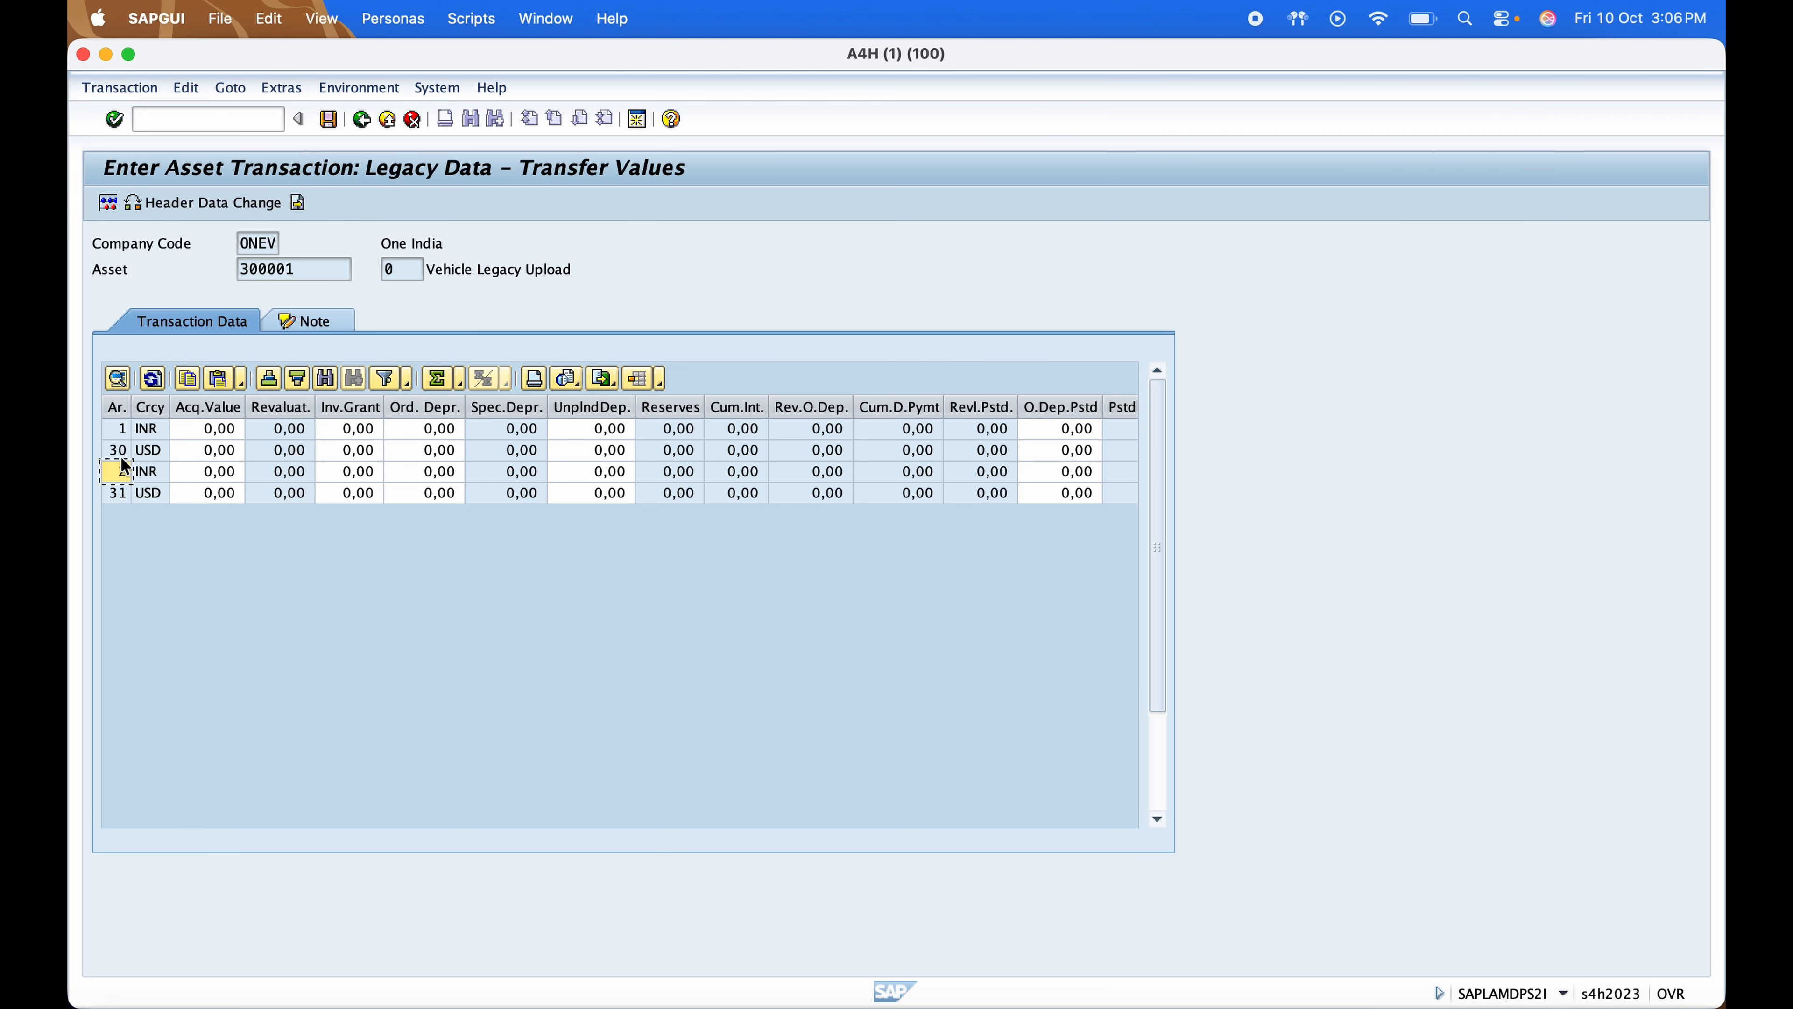
{"action": "left_click", "coordinate": [118, 498]}
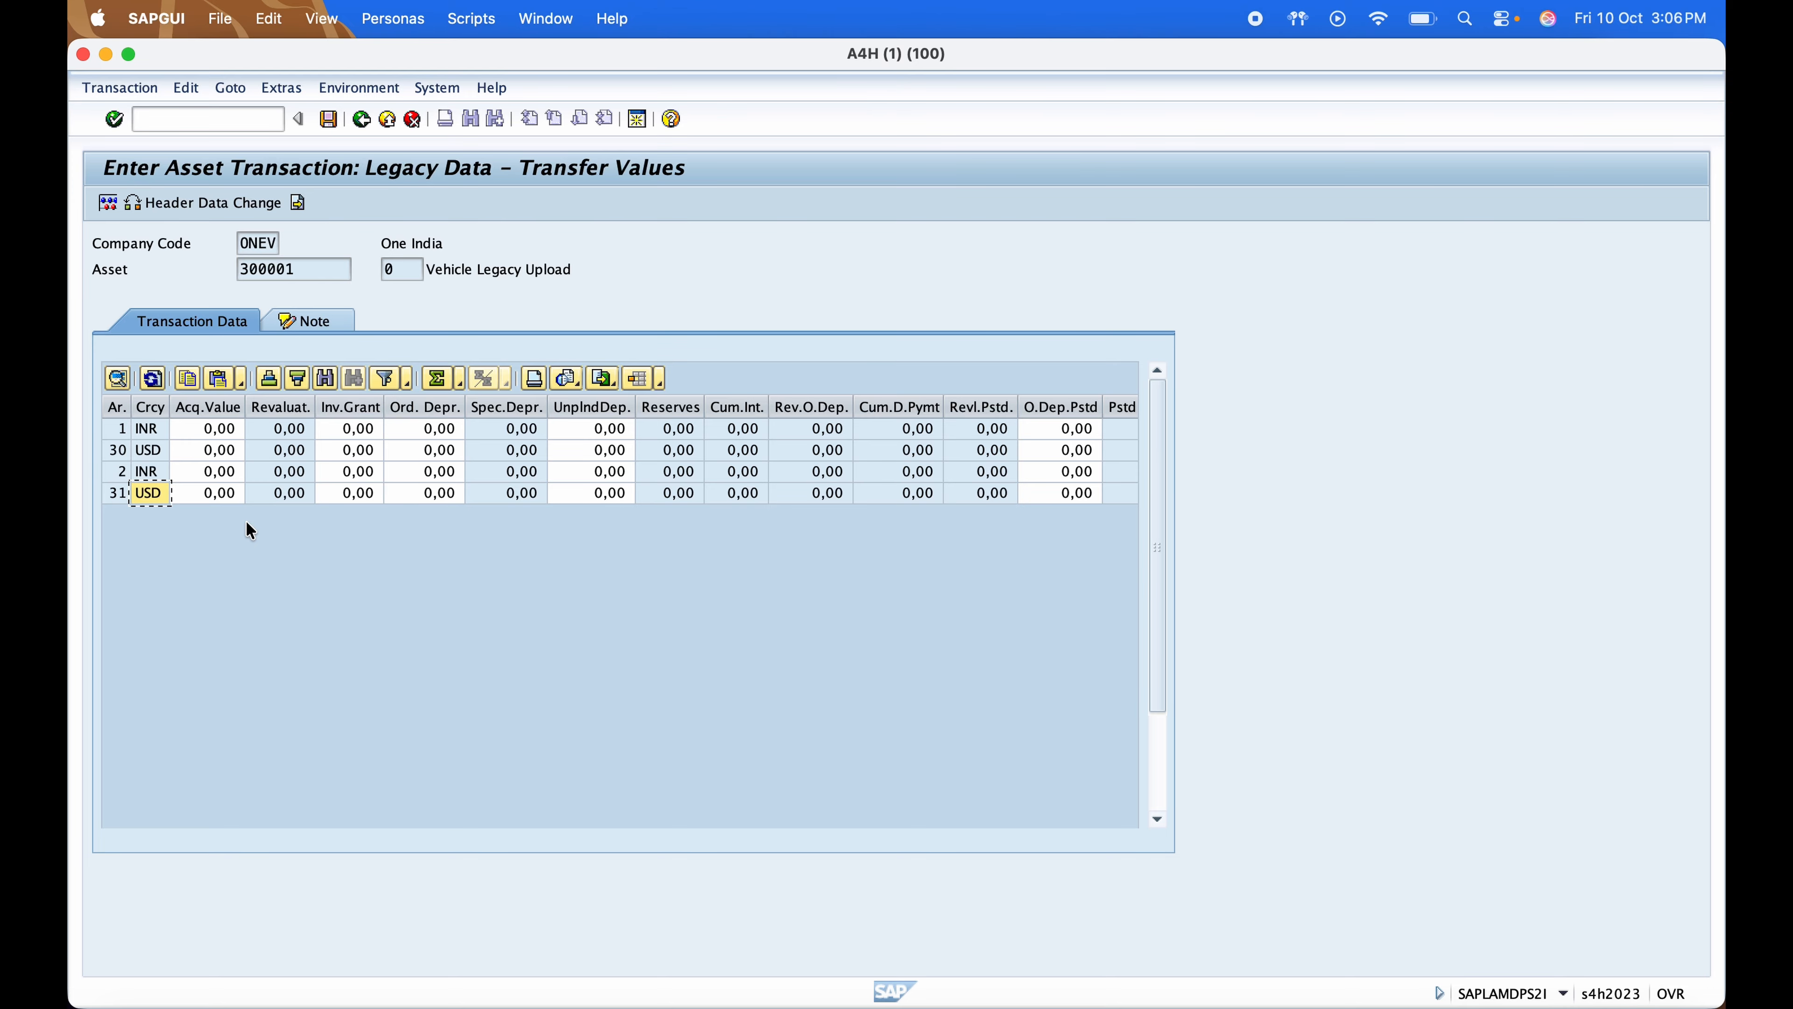
{"action": "key", "text": "super+Tab"}
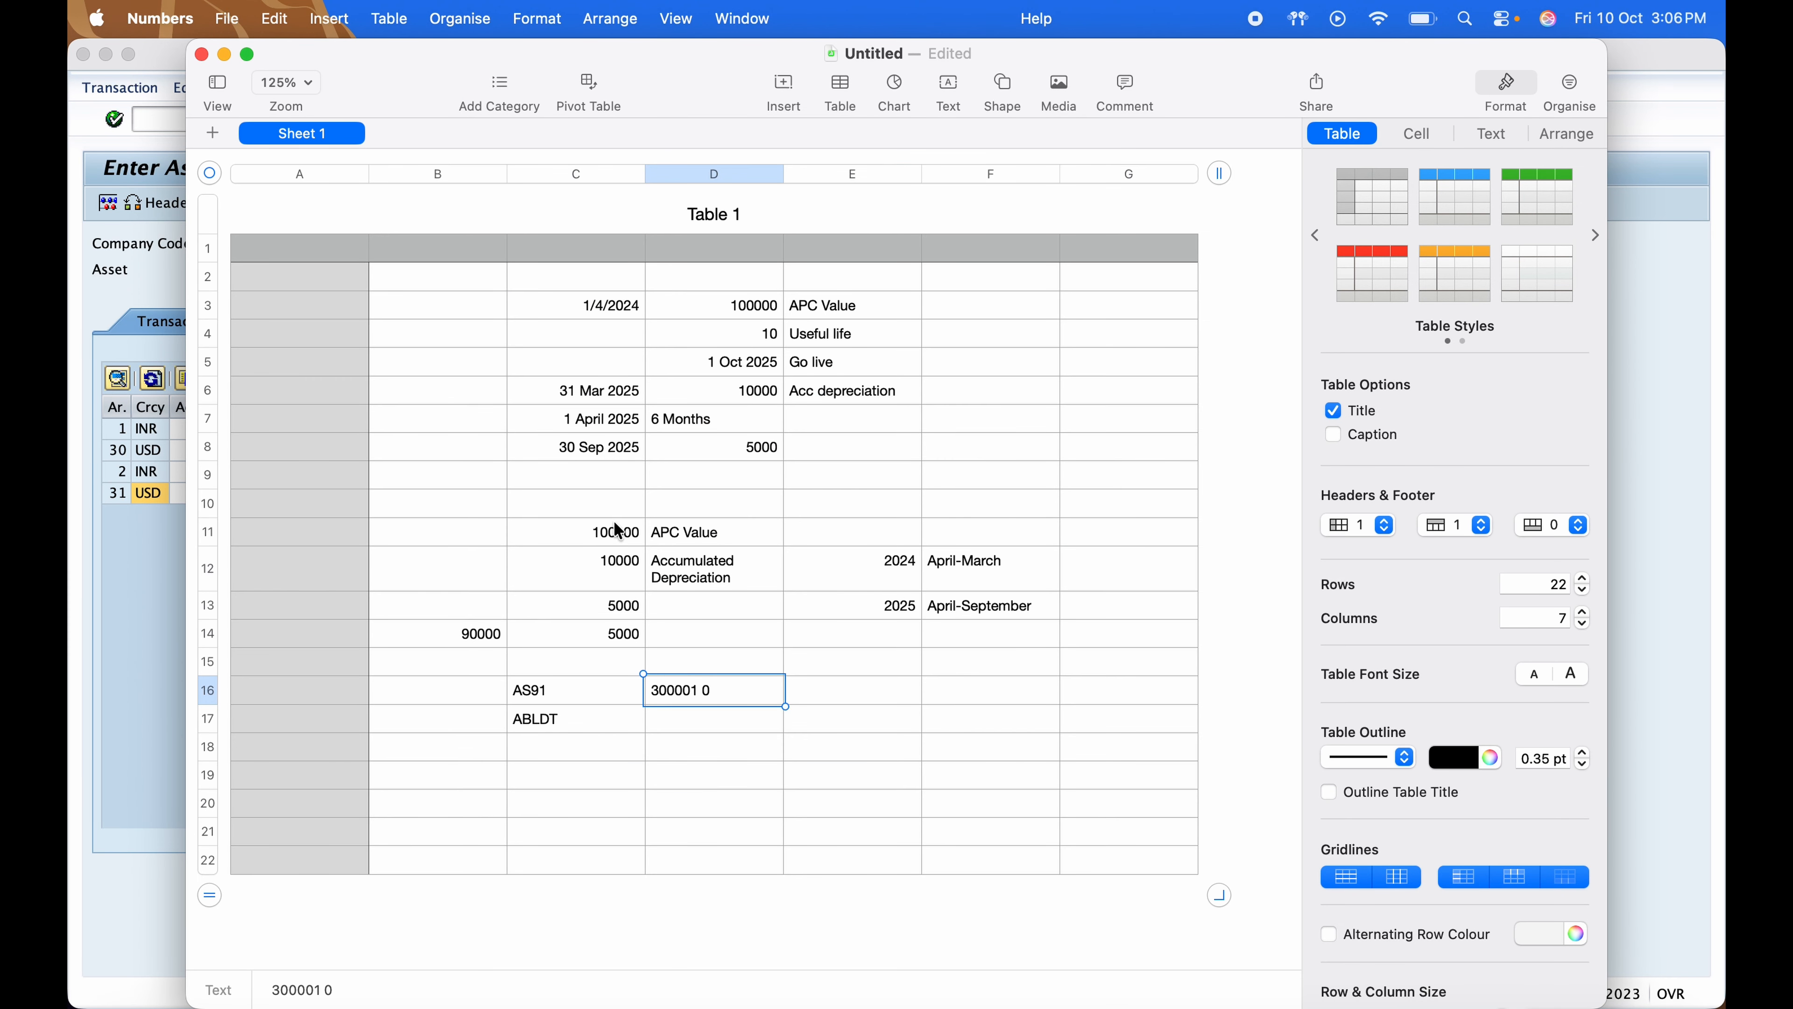
{"action": "left_click", "coordinate": [611, 538]}
{"action": "key", "text": "super+Tab"}
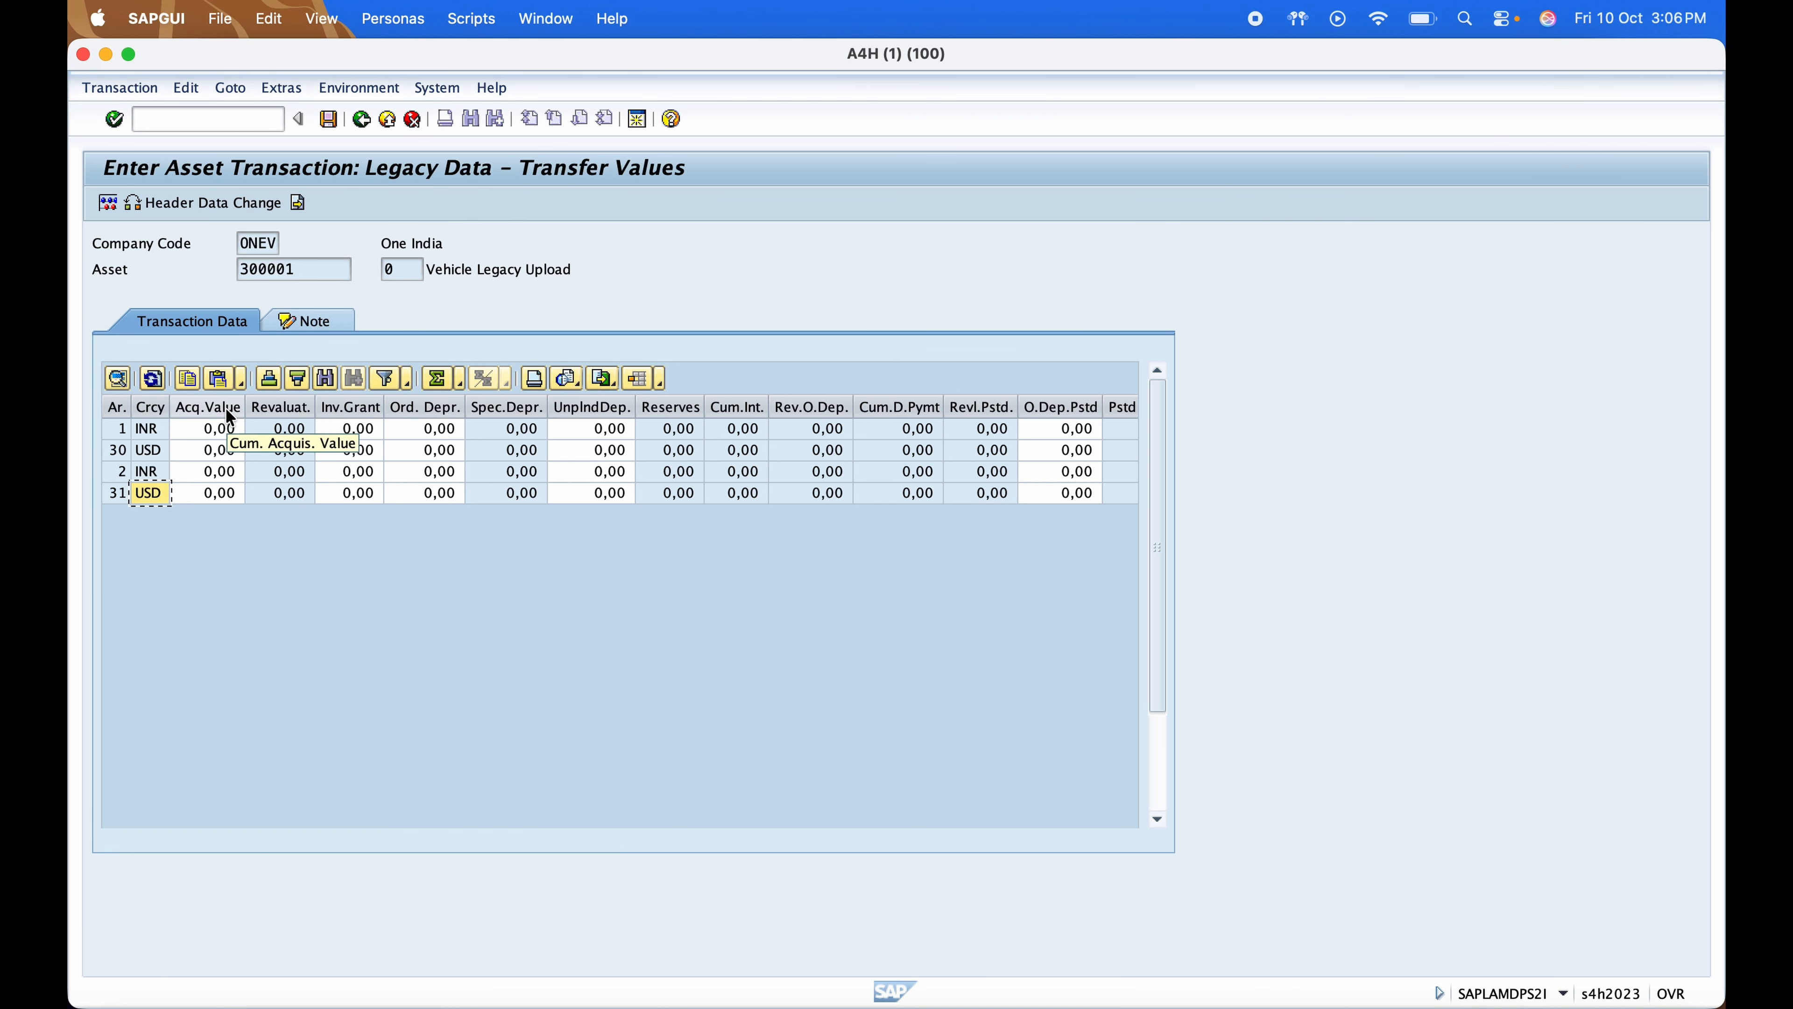
{"action": "left_click", "coordinate": [225, 428]}
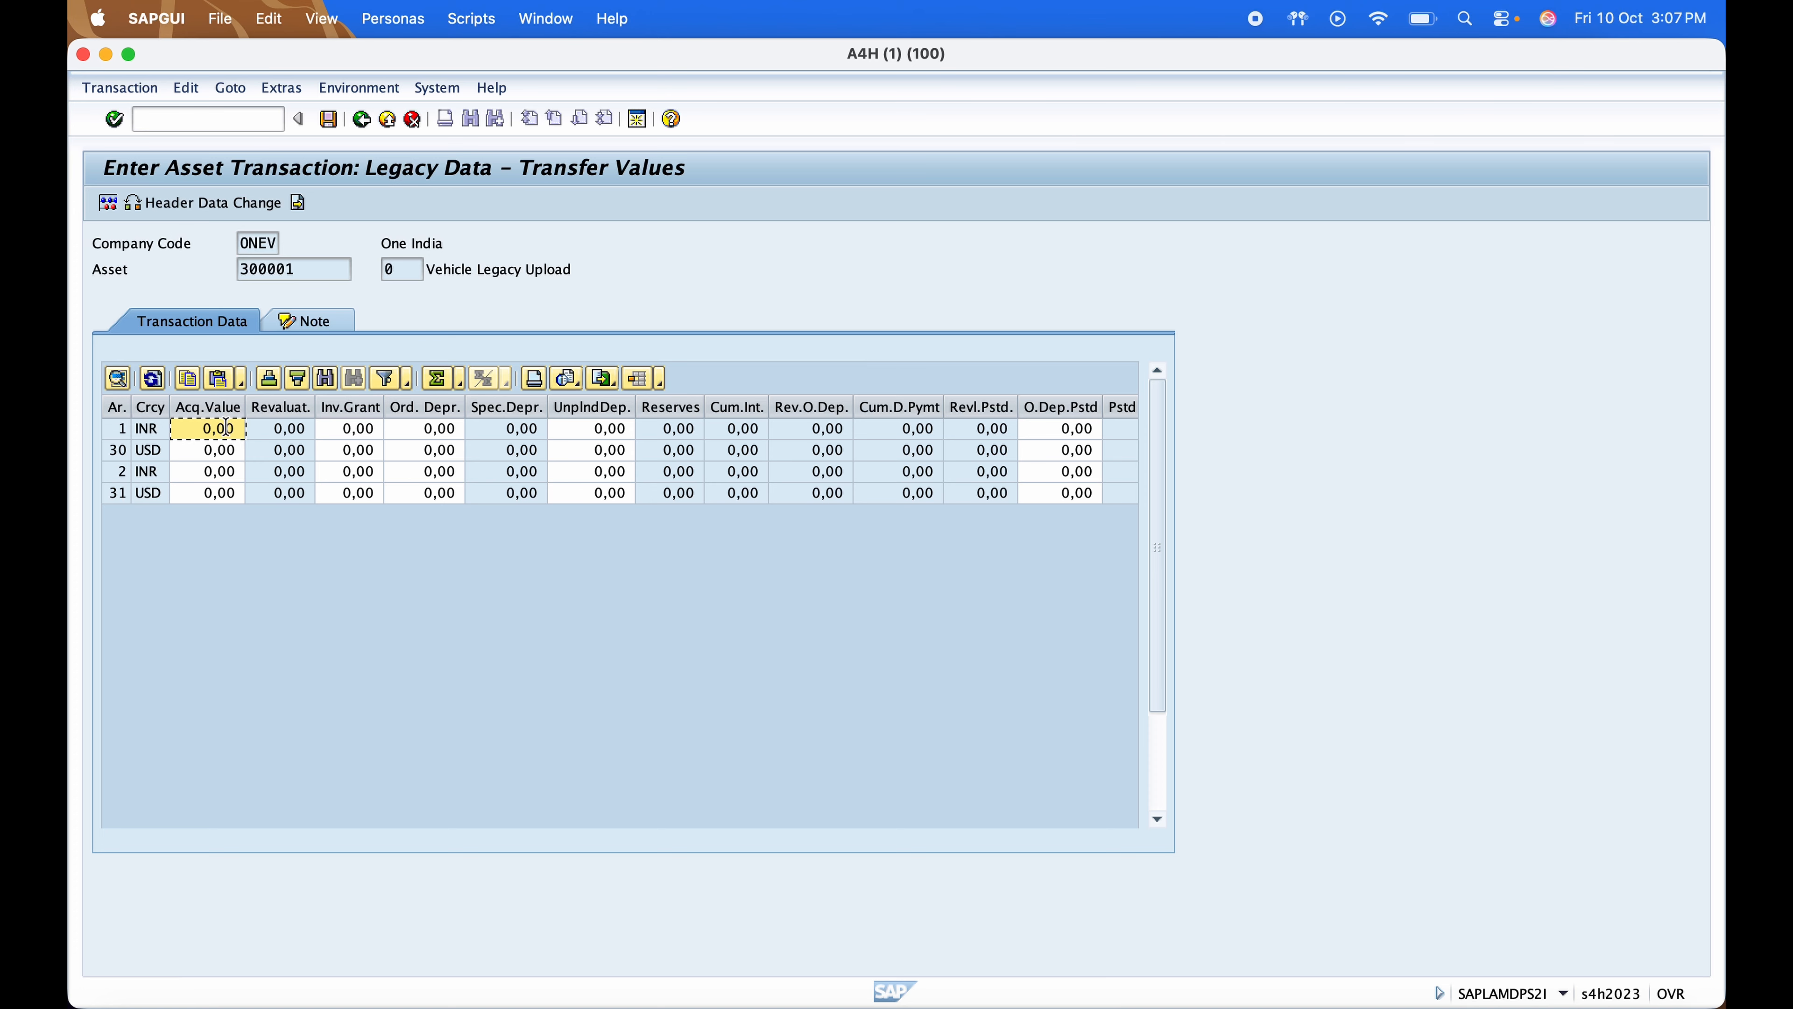
{"action": "double_click", "coordinate": [224, 428]}
{"action": "type", "text": "100000"}
{"action": "left_click_drag", "start_coordinate": [226, 428], "coordinate": [180, 429]}
Set the acquisition values of areas 30, 2 and 31 to 100000
{"action": "left_click", "coordinate": [226, 450]}
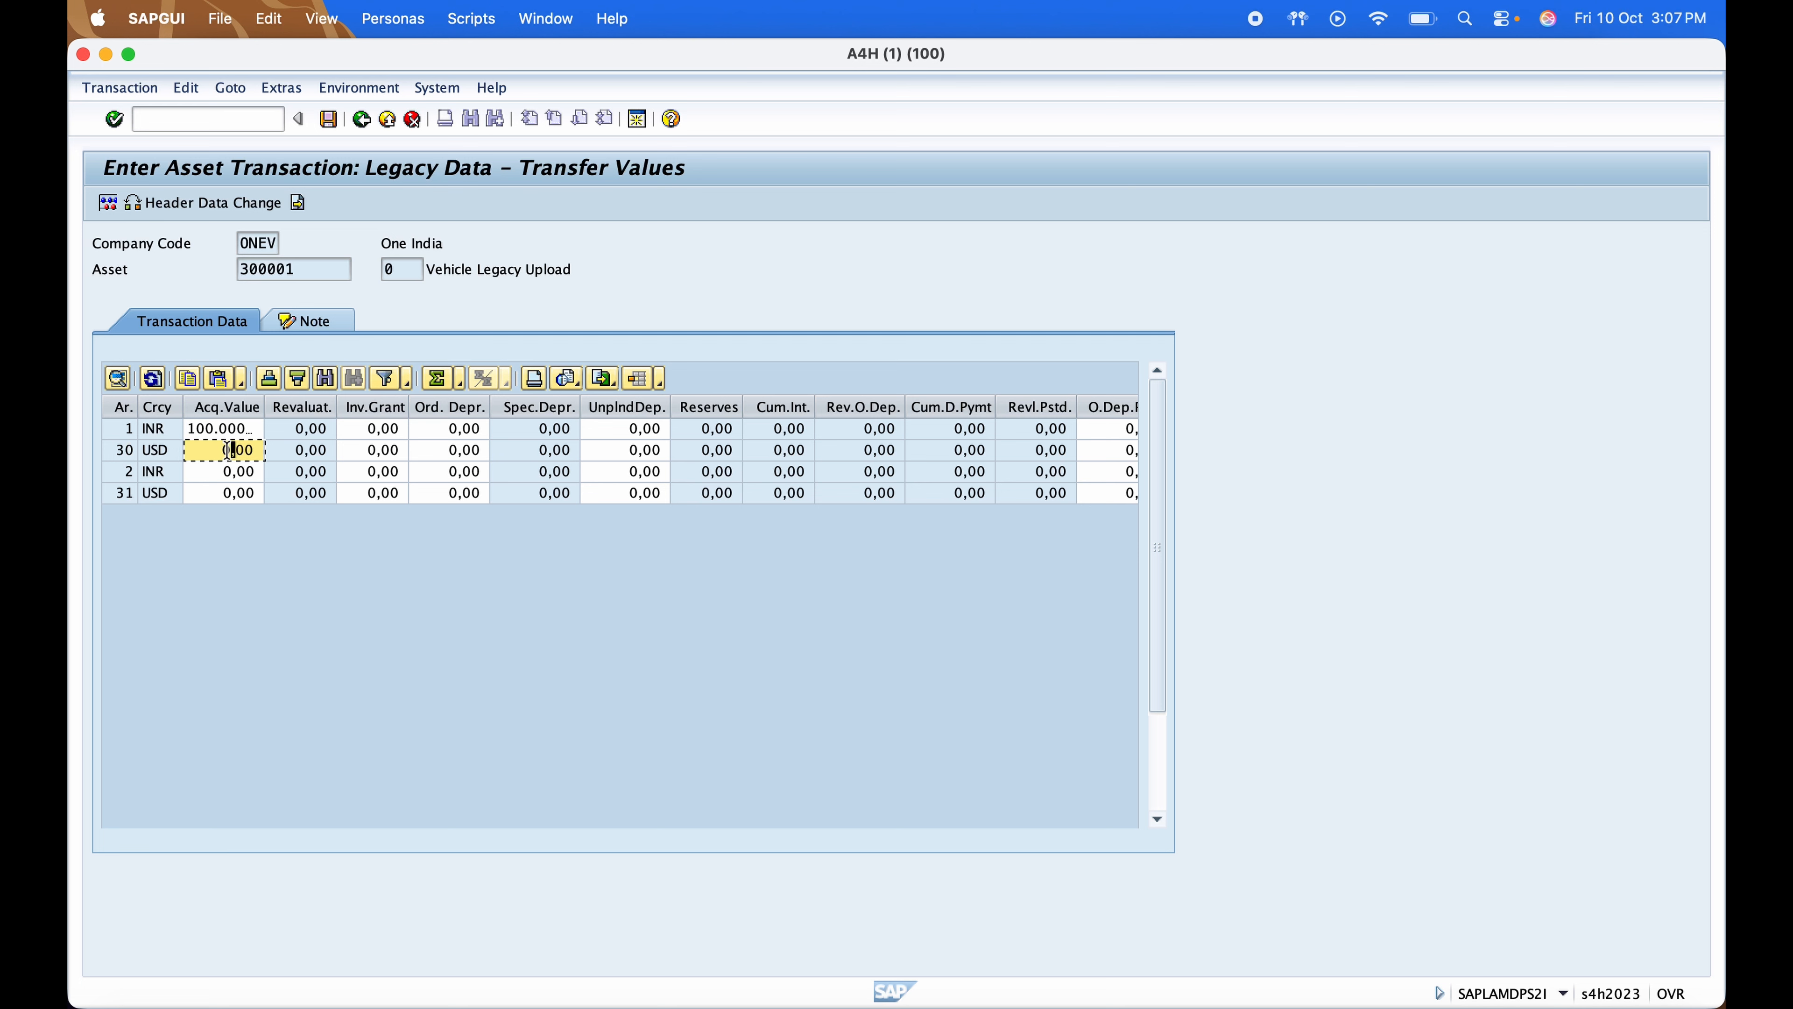
{"action": "double_click", "coordinate": [226, 451]}
{"action": "type", "text": "100000"}
{"action": "left_click", "coordinate": [234, 474]}
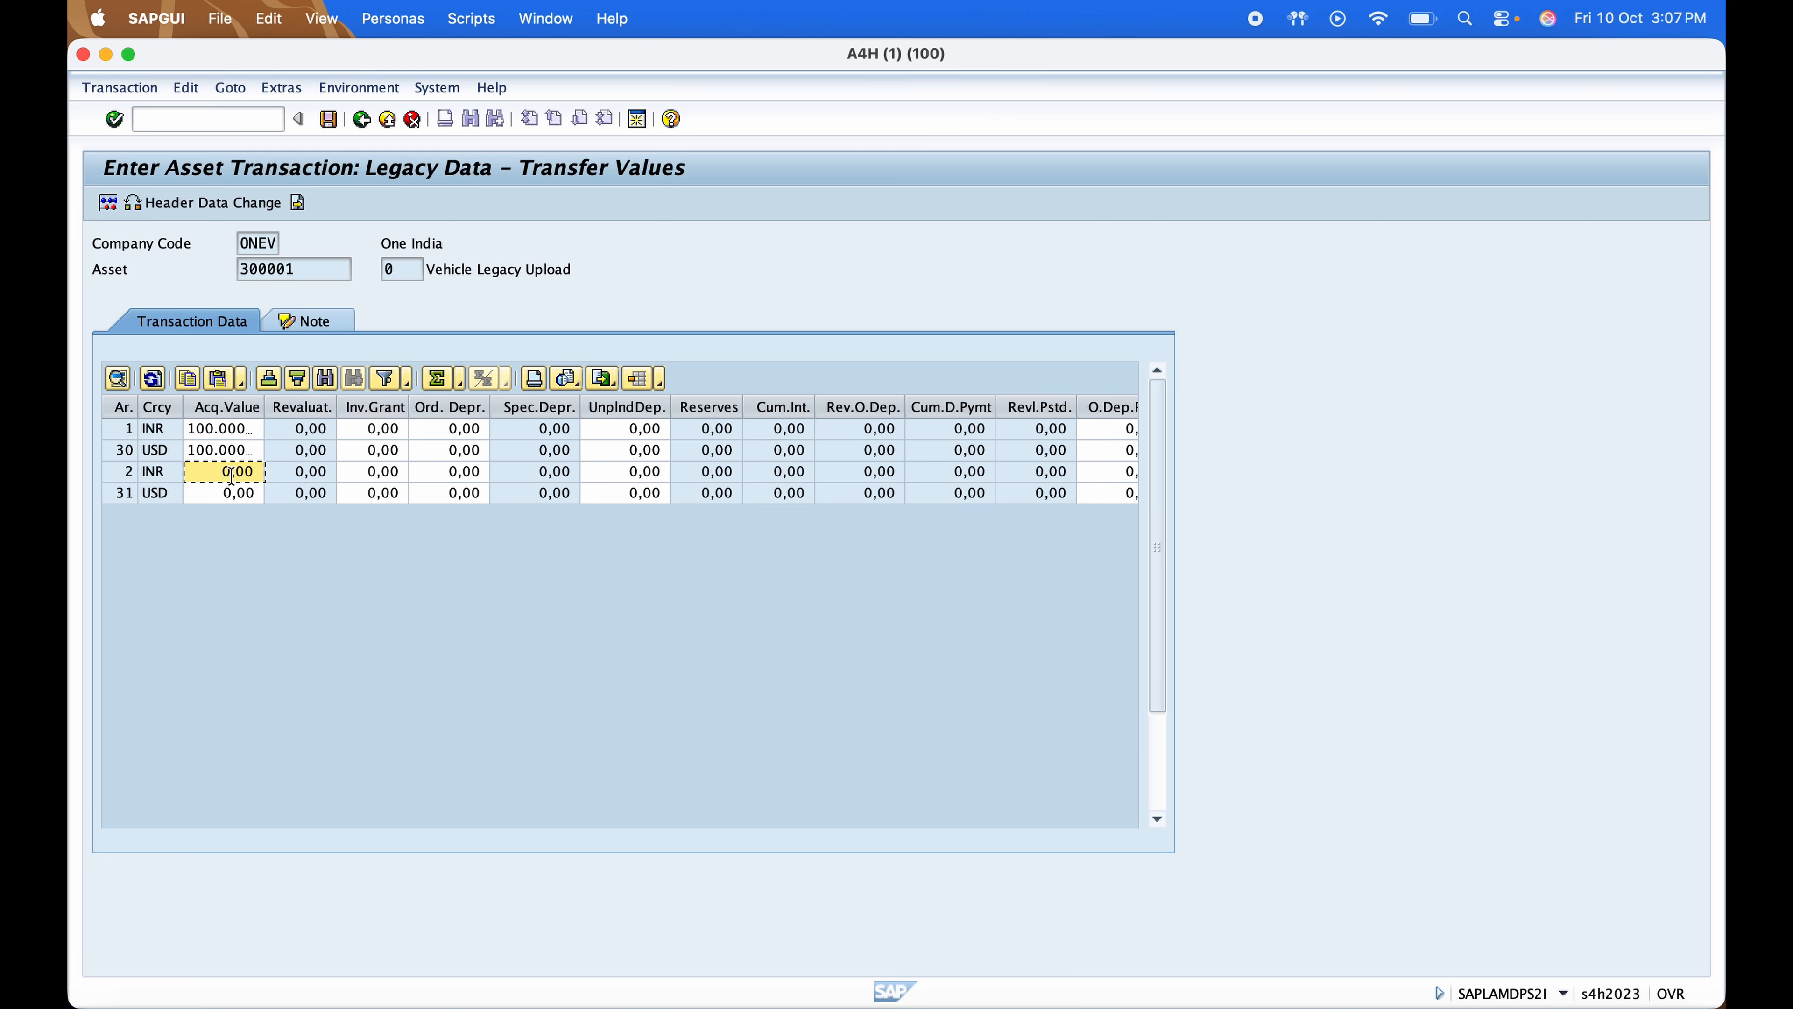
{"action": "type", "text": "100000"}
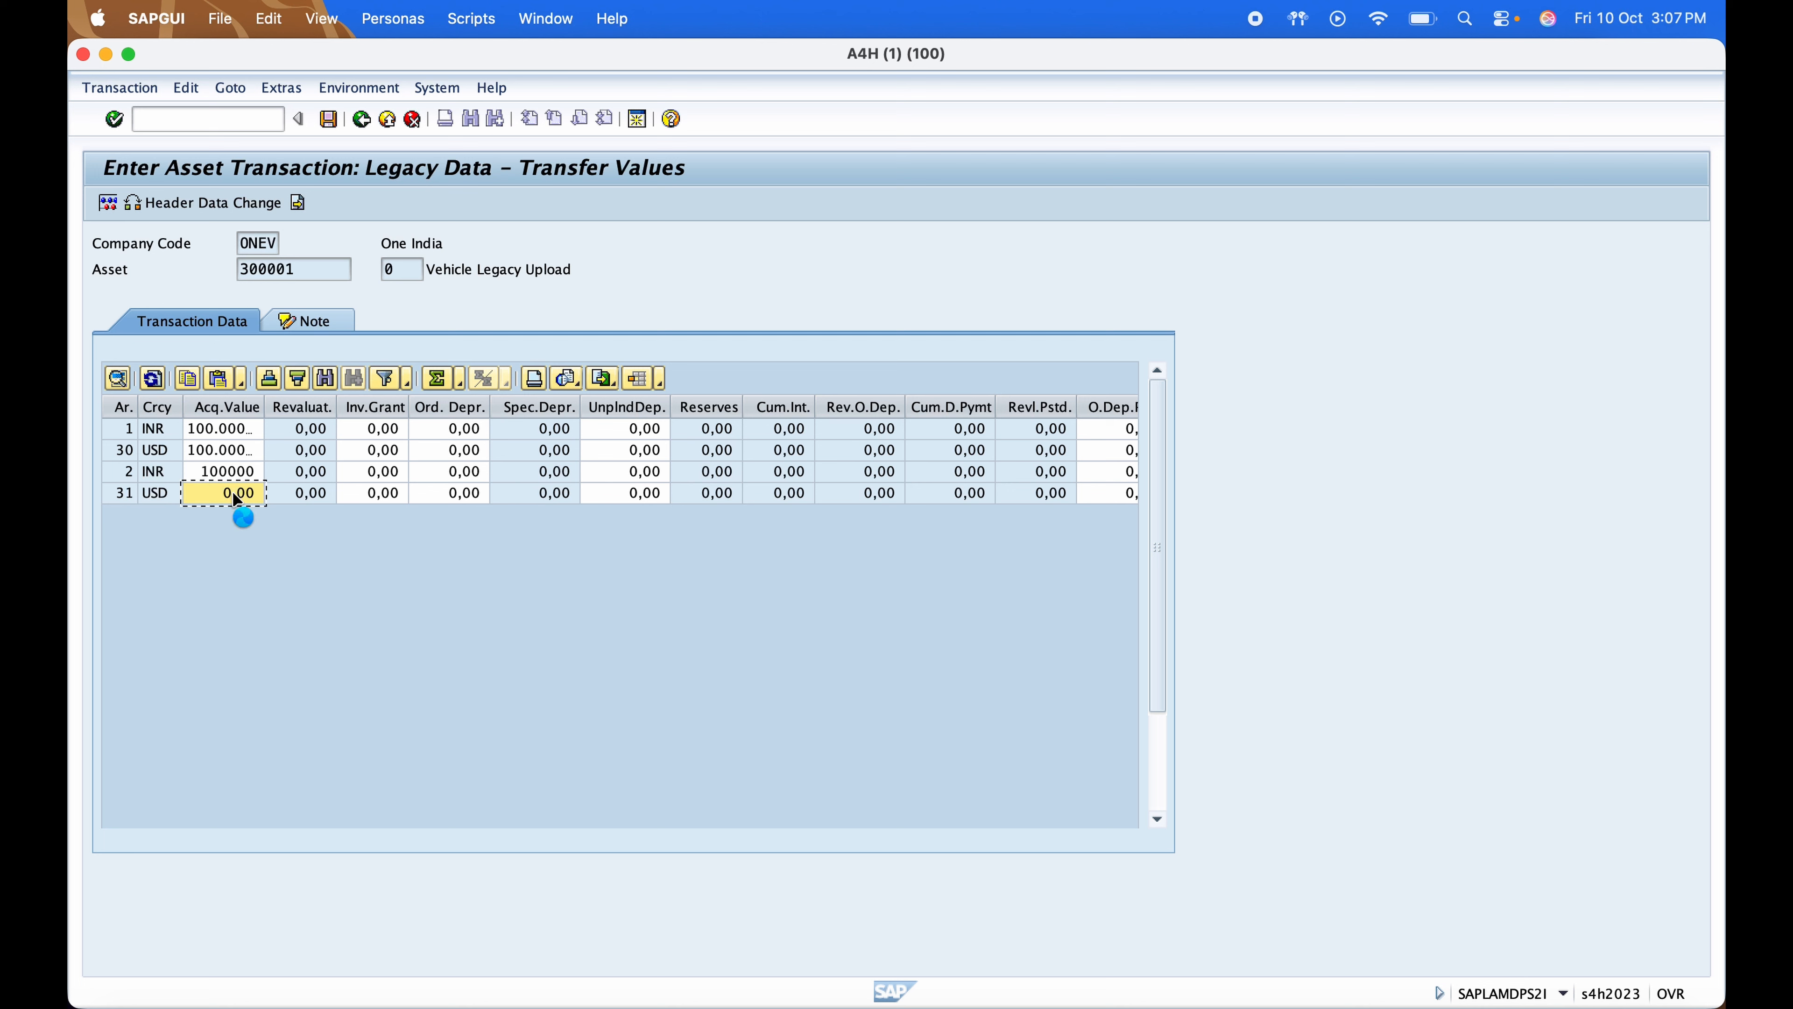
{"action": "type", "text": "100000"}
{"action": "key", "text": "Tab"}
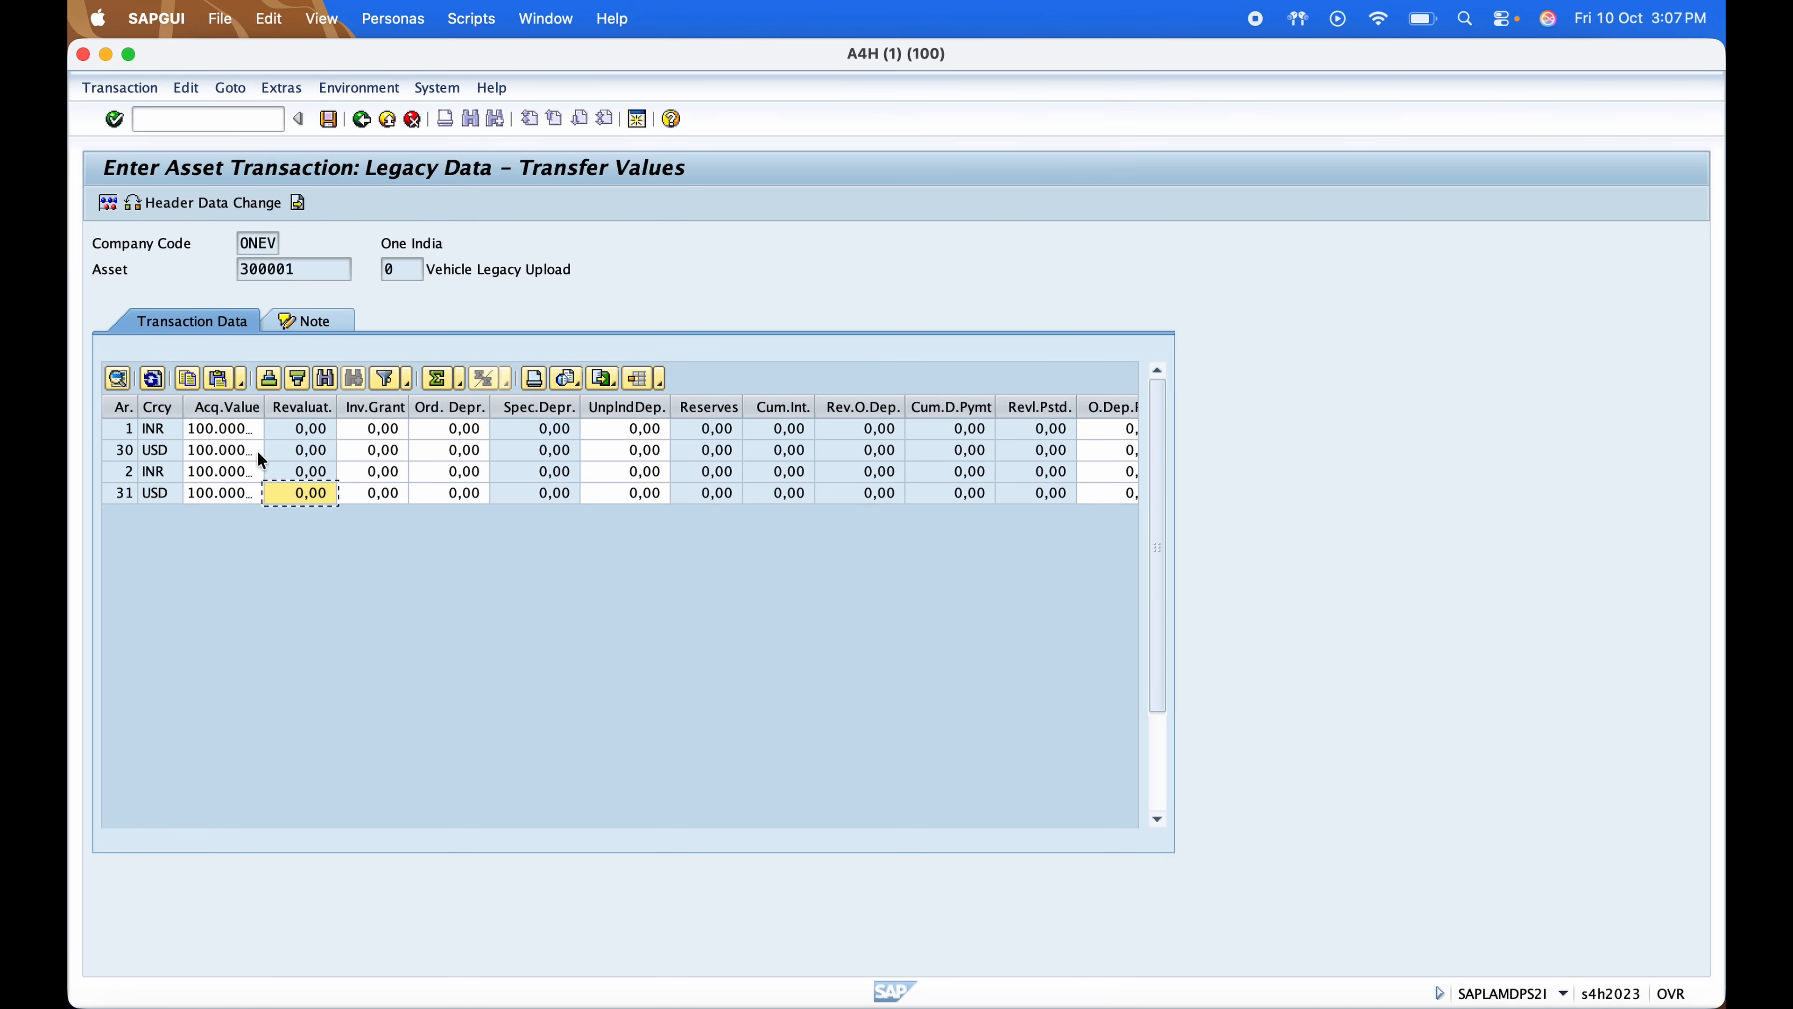
Check the accumulated depreciation in the Numbers sheet and set the ordinary depreciation of areas 1 and 30 to 10000 in SAP
{"action": "key", "text": "super+Tab"}
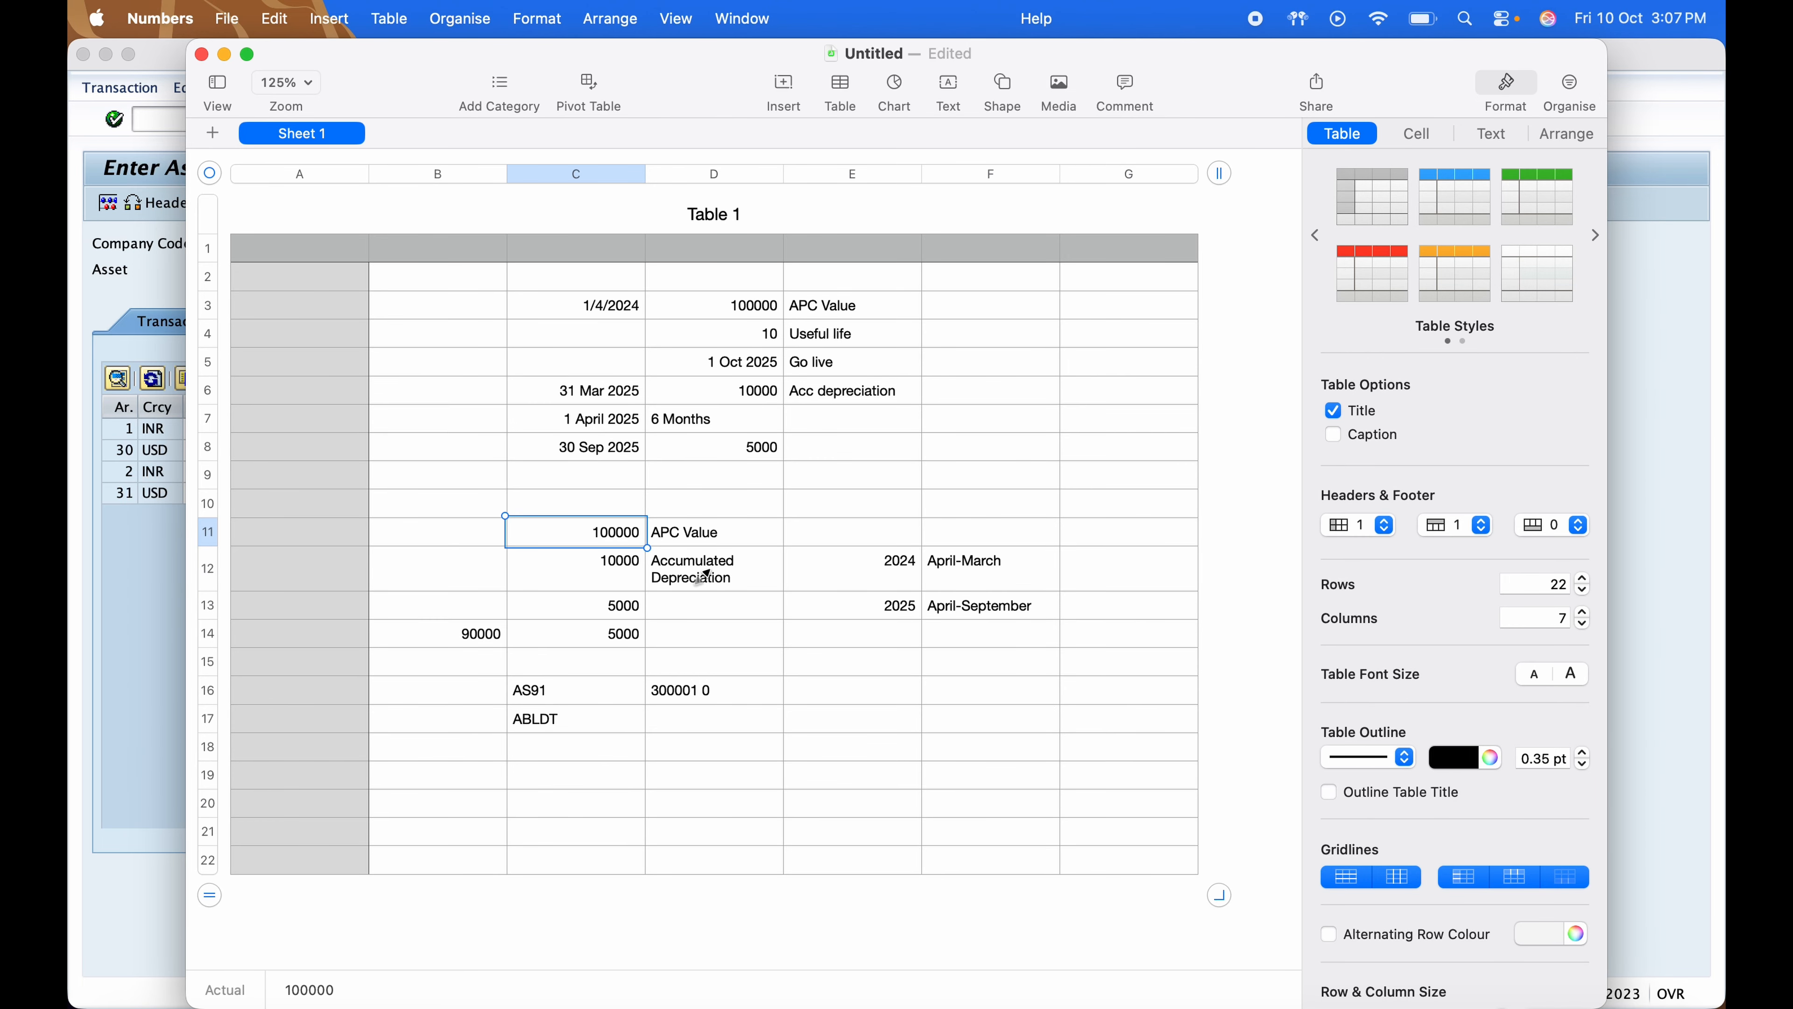
{"action": "left_click", "coordinate": [689, 584]}
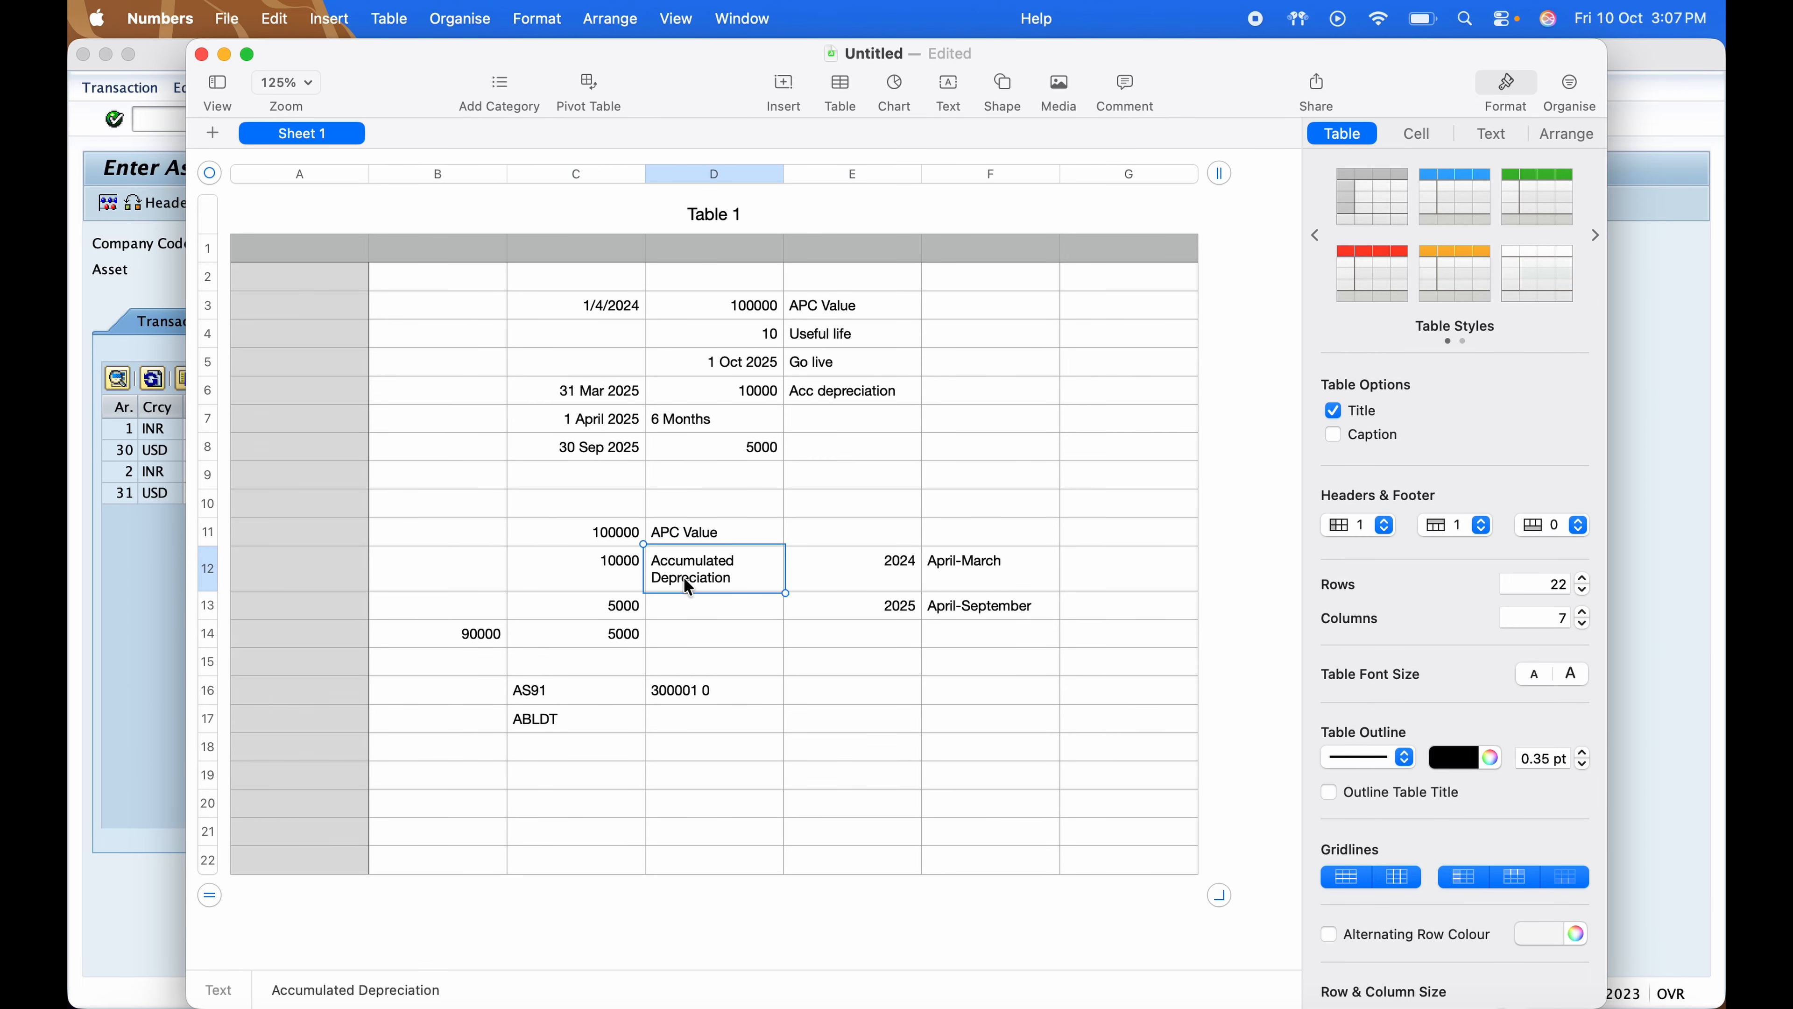
{"action": "key", "text": "super+Tab"}
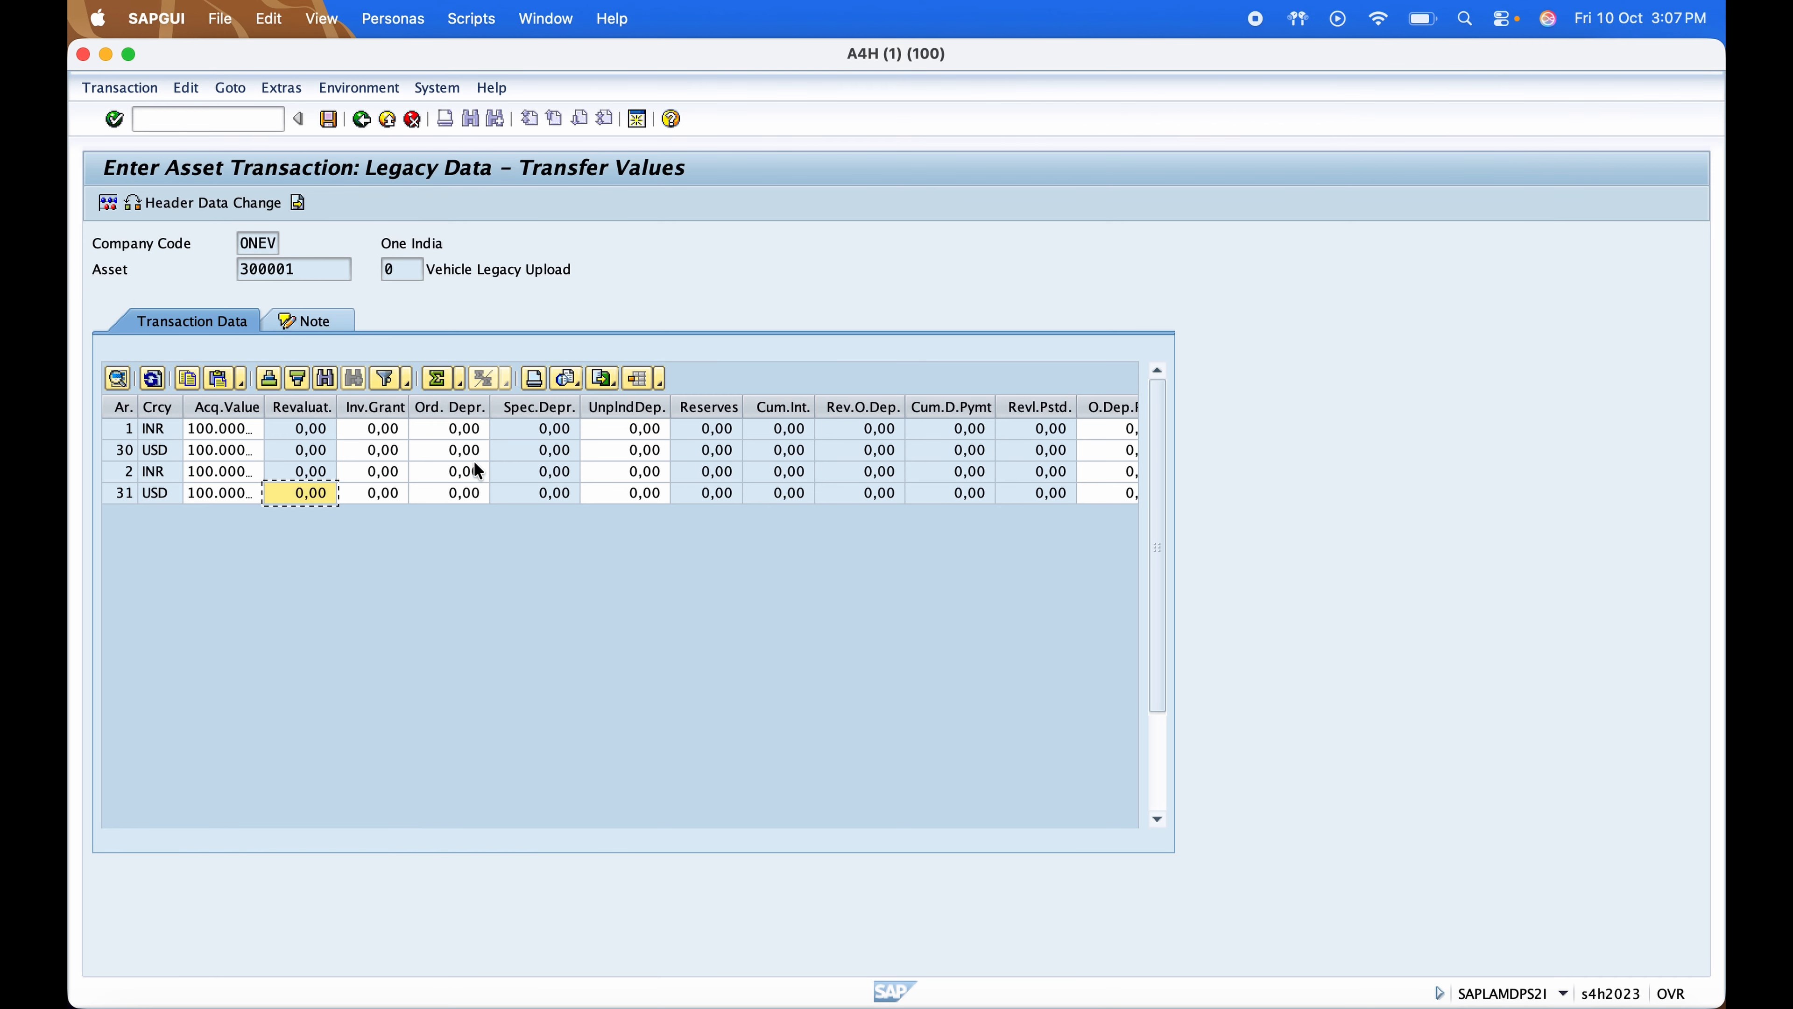
{"action": "left_click", "coordinate": [469, 430]}
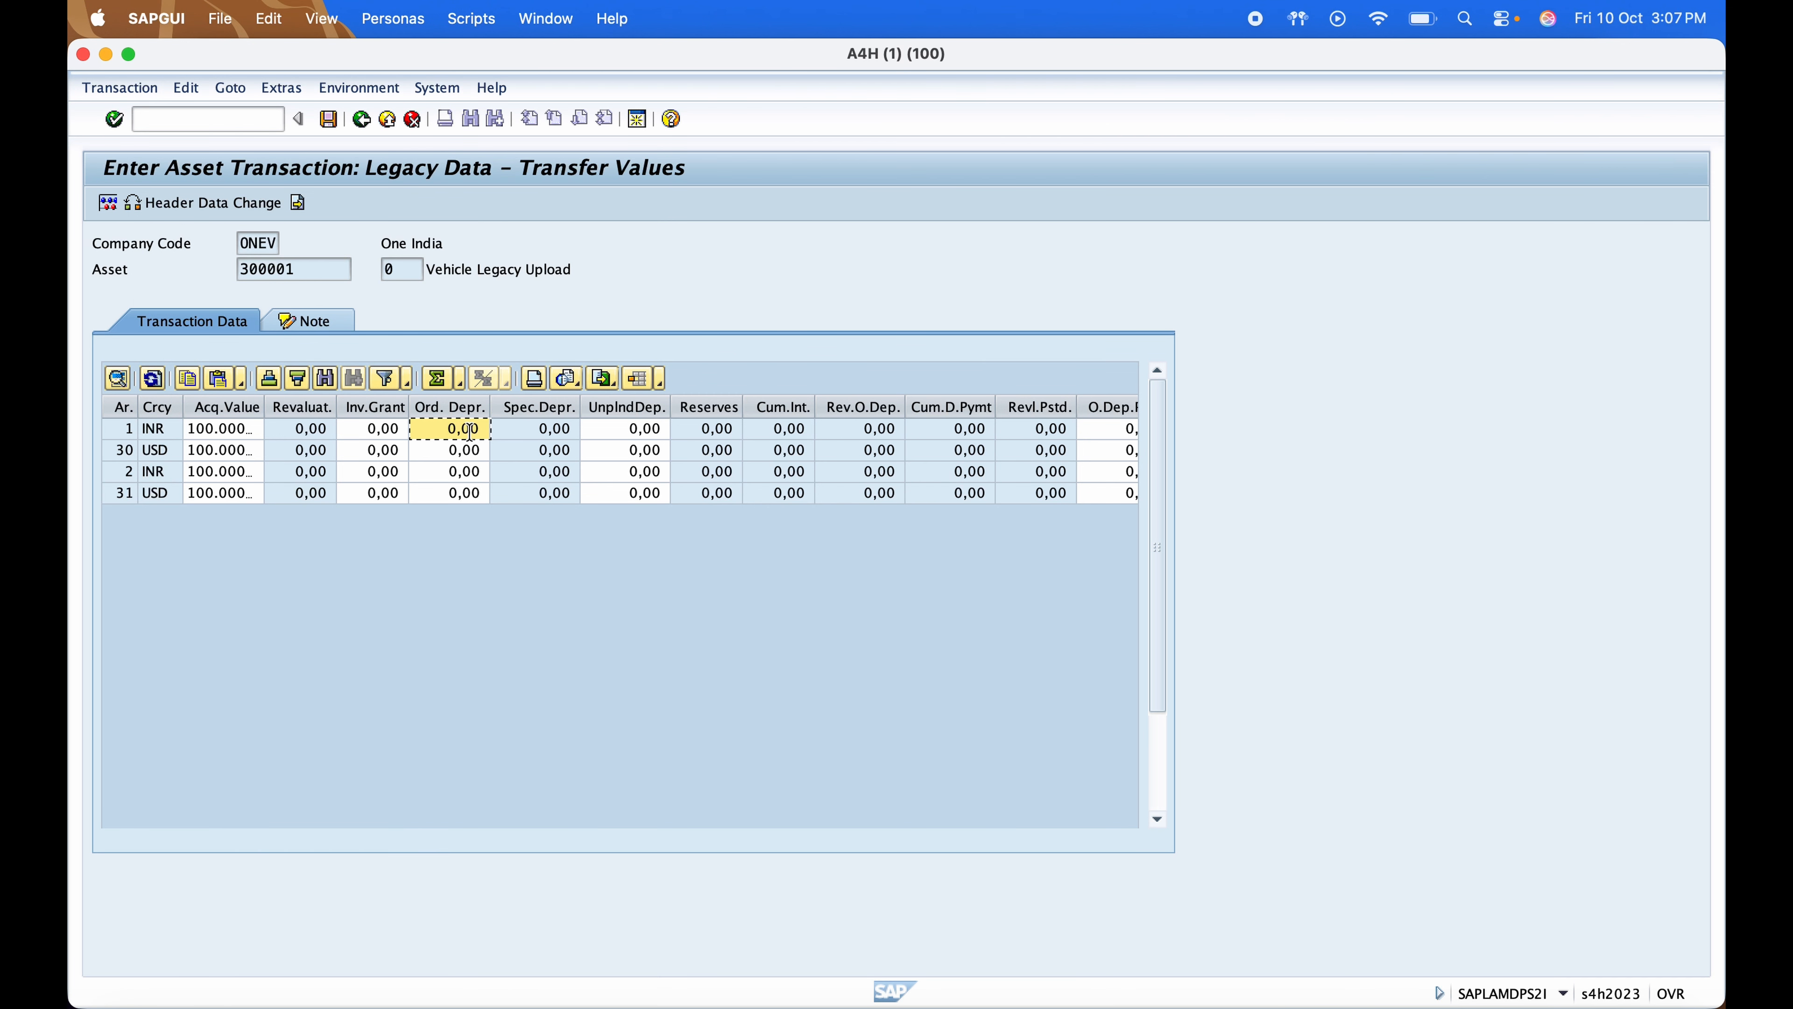
{"action": "double_click", "coordinate": [470, 431]}
{"action": "type", "text": "10000"}
{"action": "left_click", "coordinate": [470, 450]}
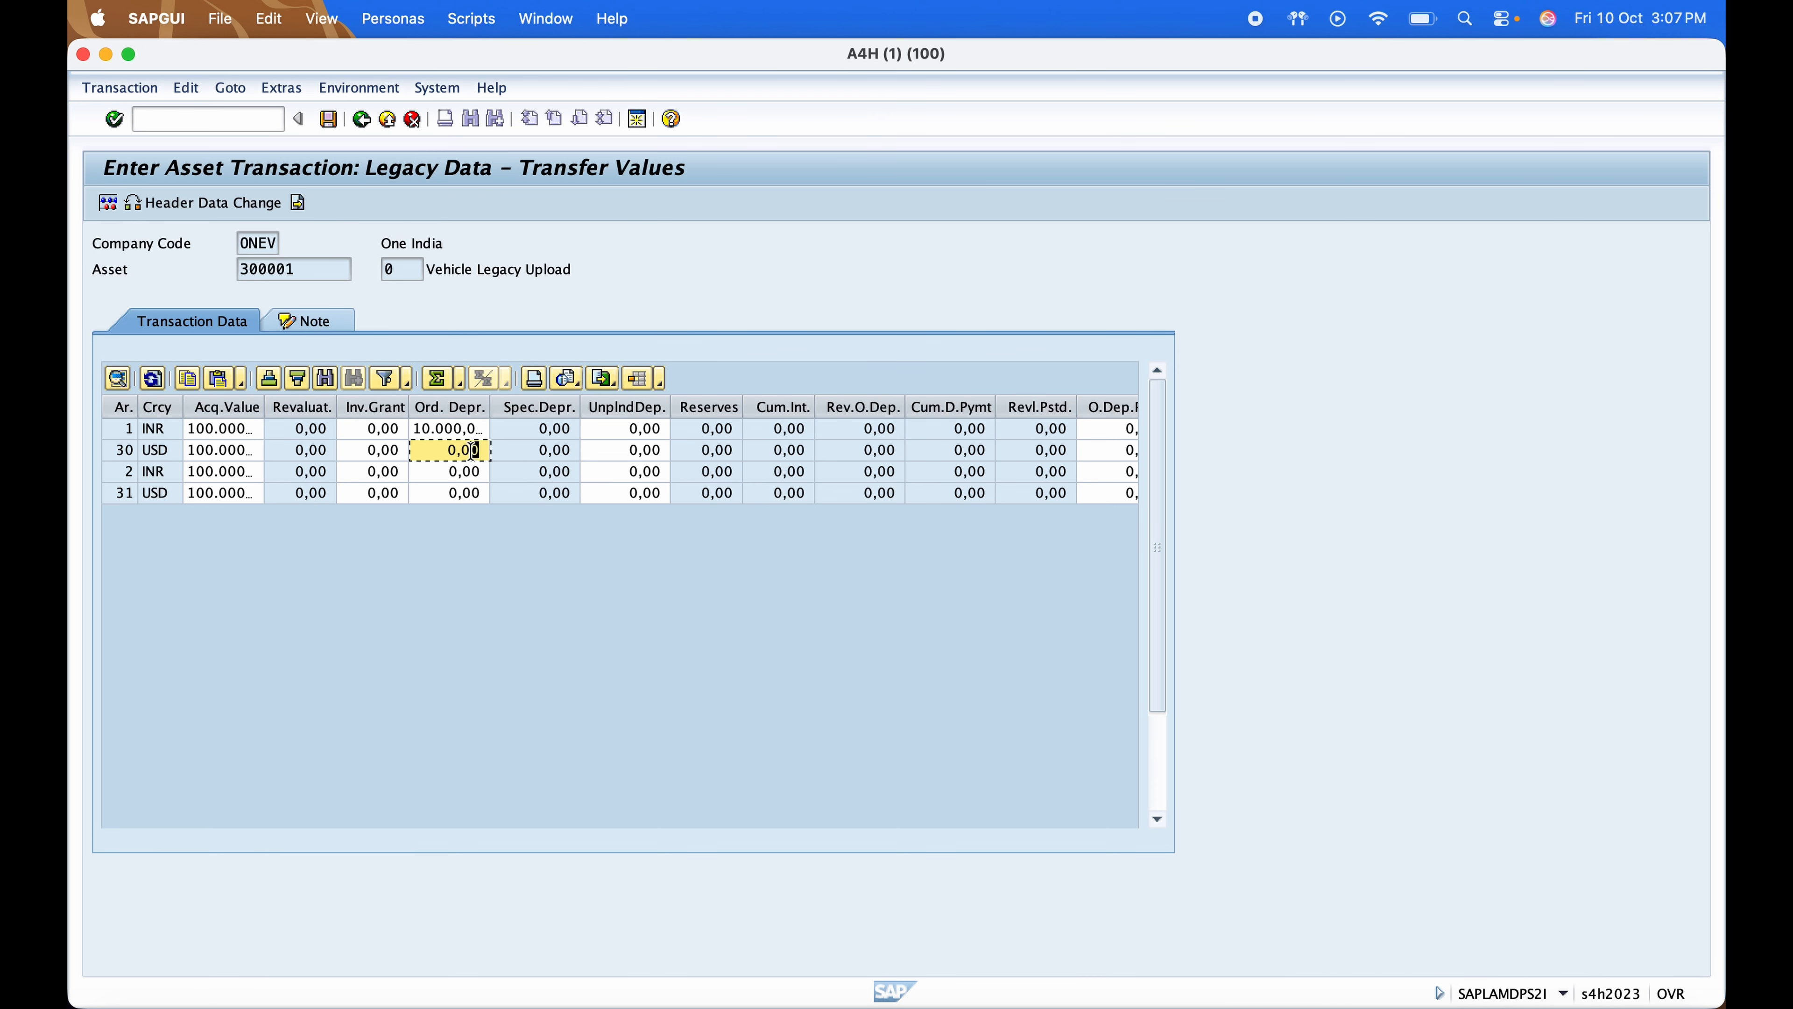
{"action": "key", "text": "super+a"}
{"action": "type", "text": "10000"}
Set the ordinary depreciation of areas 2 and 31 to 10000
{"action": "left_click", "coordinate": [475, 473]}
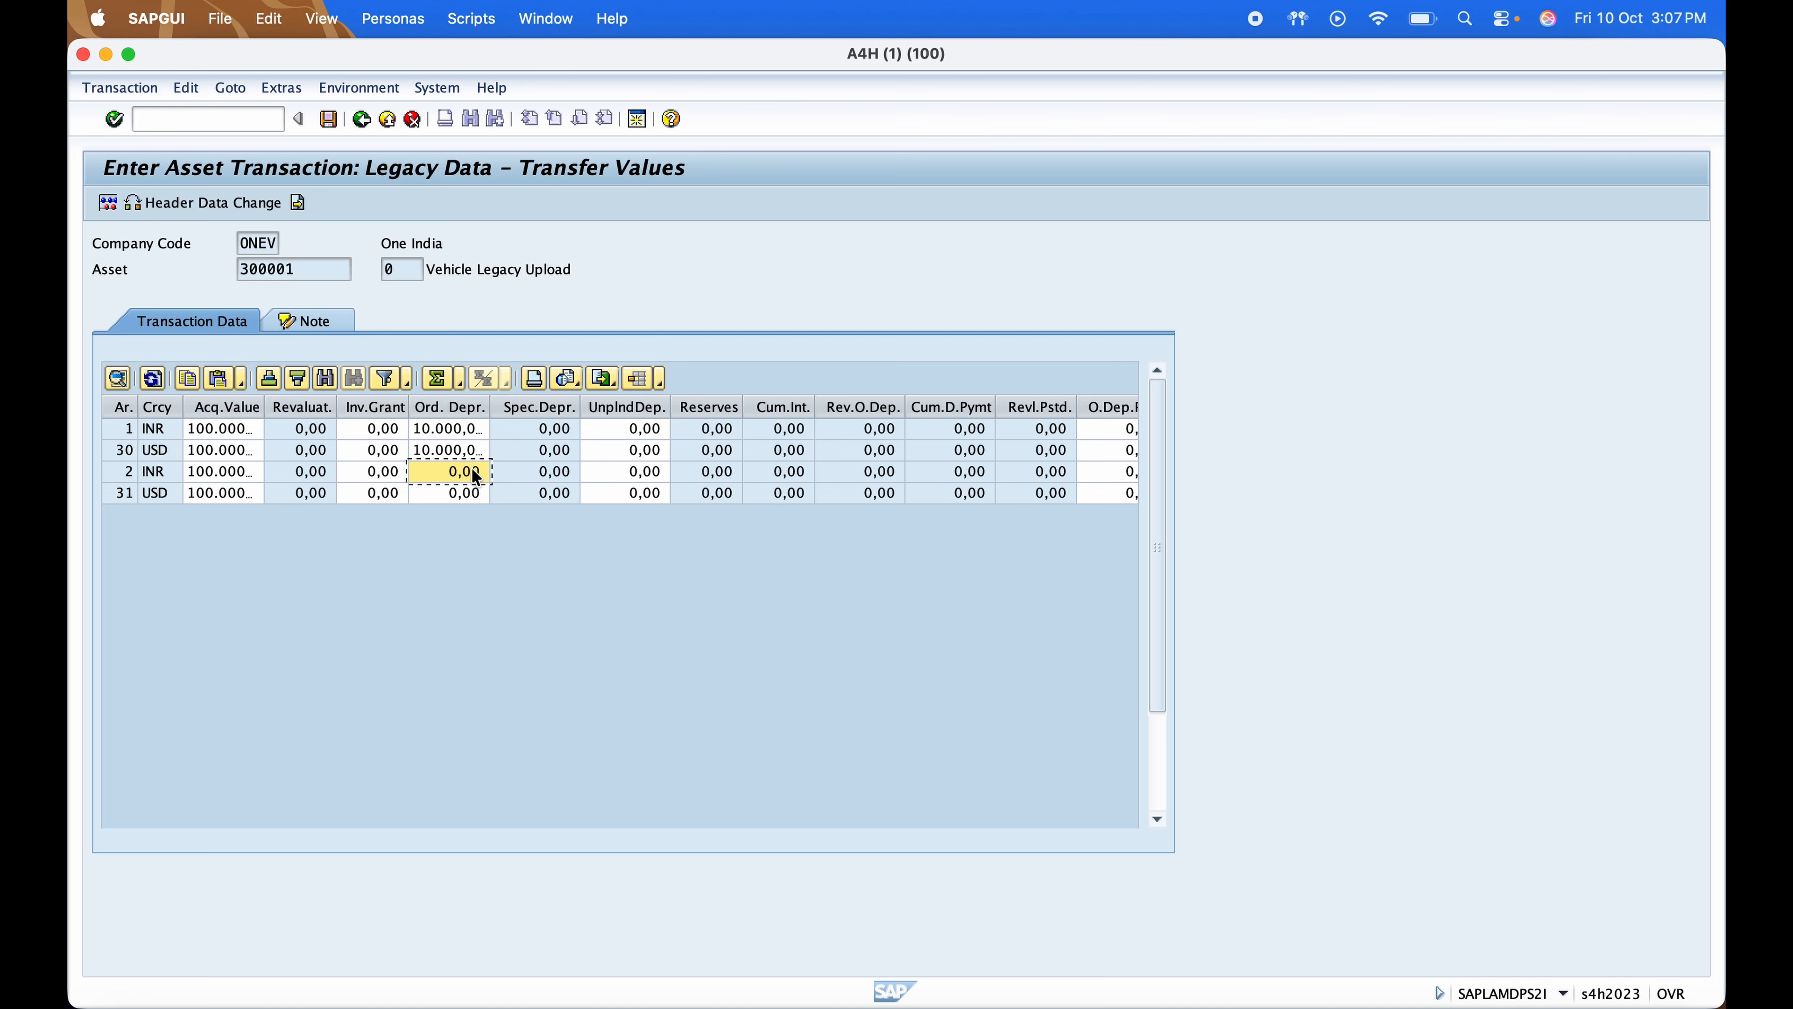
{"action": "key", "text": "super+a"}
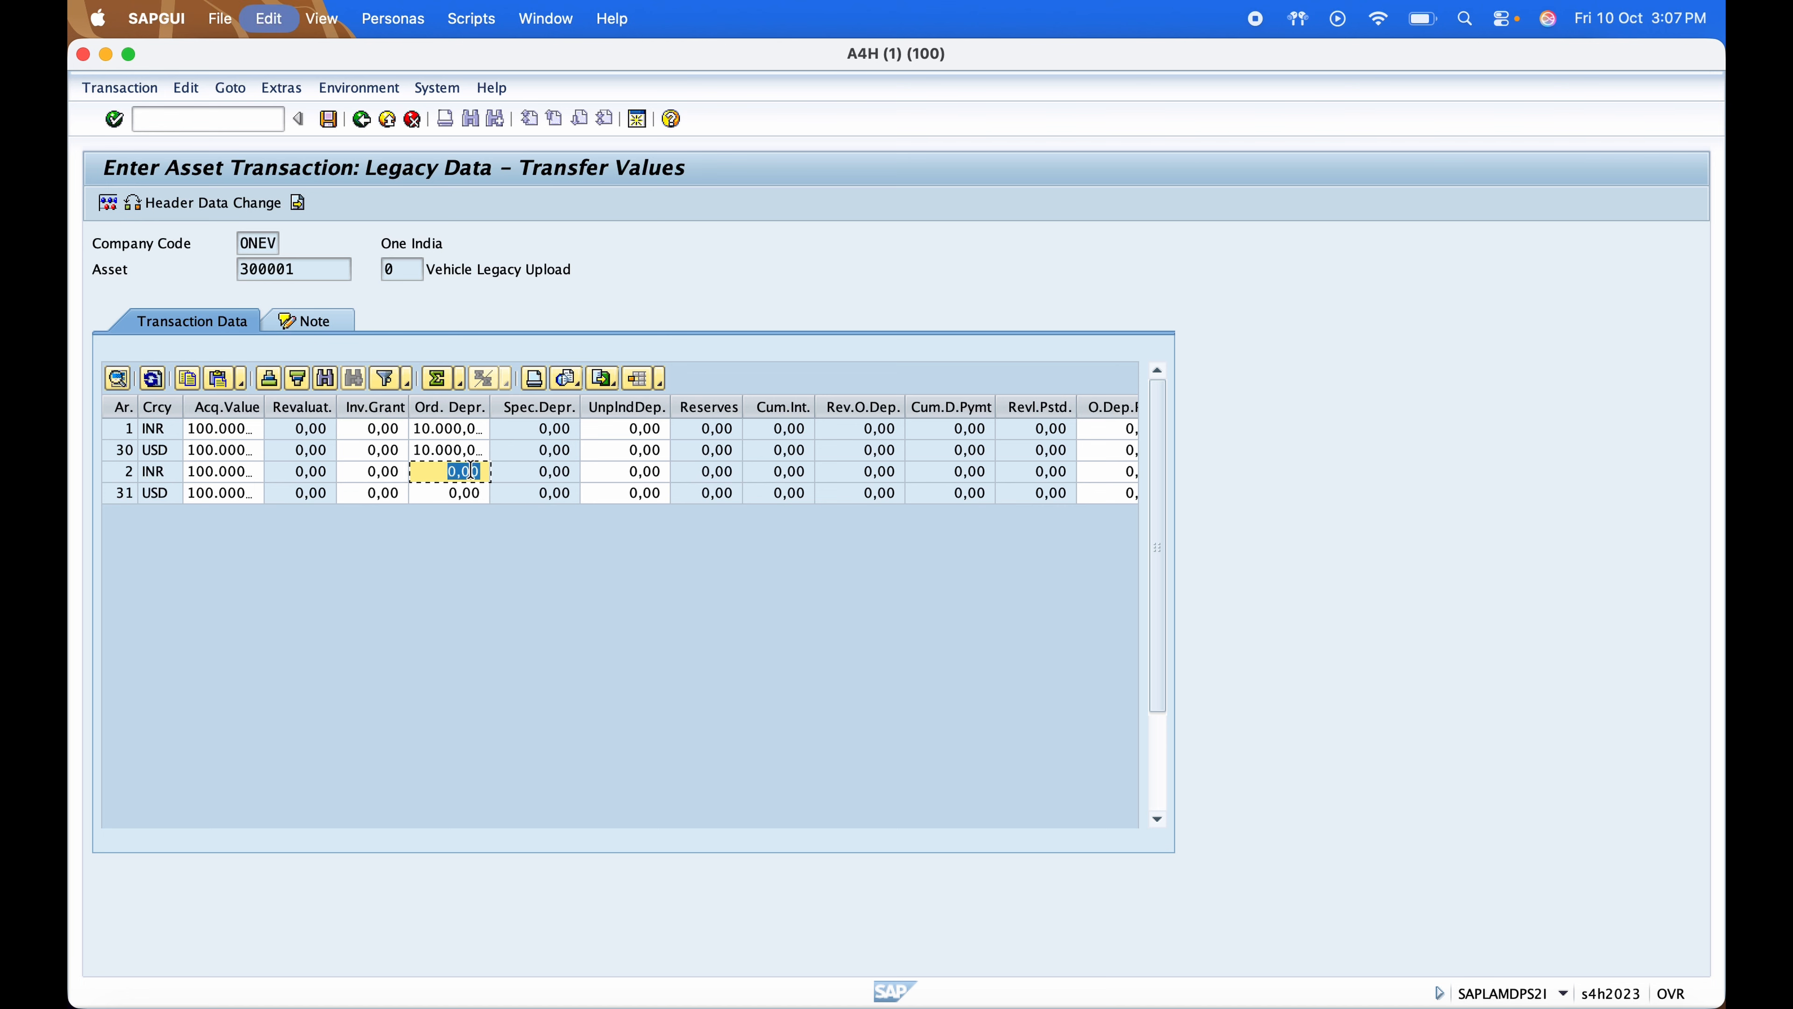
{"action": "type", "text": "10000"}
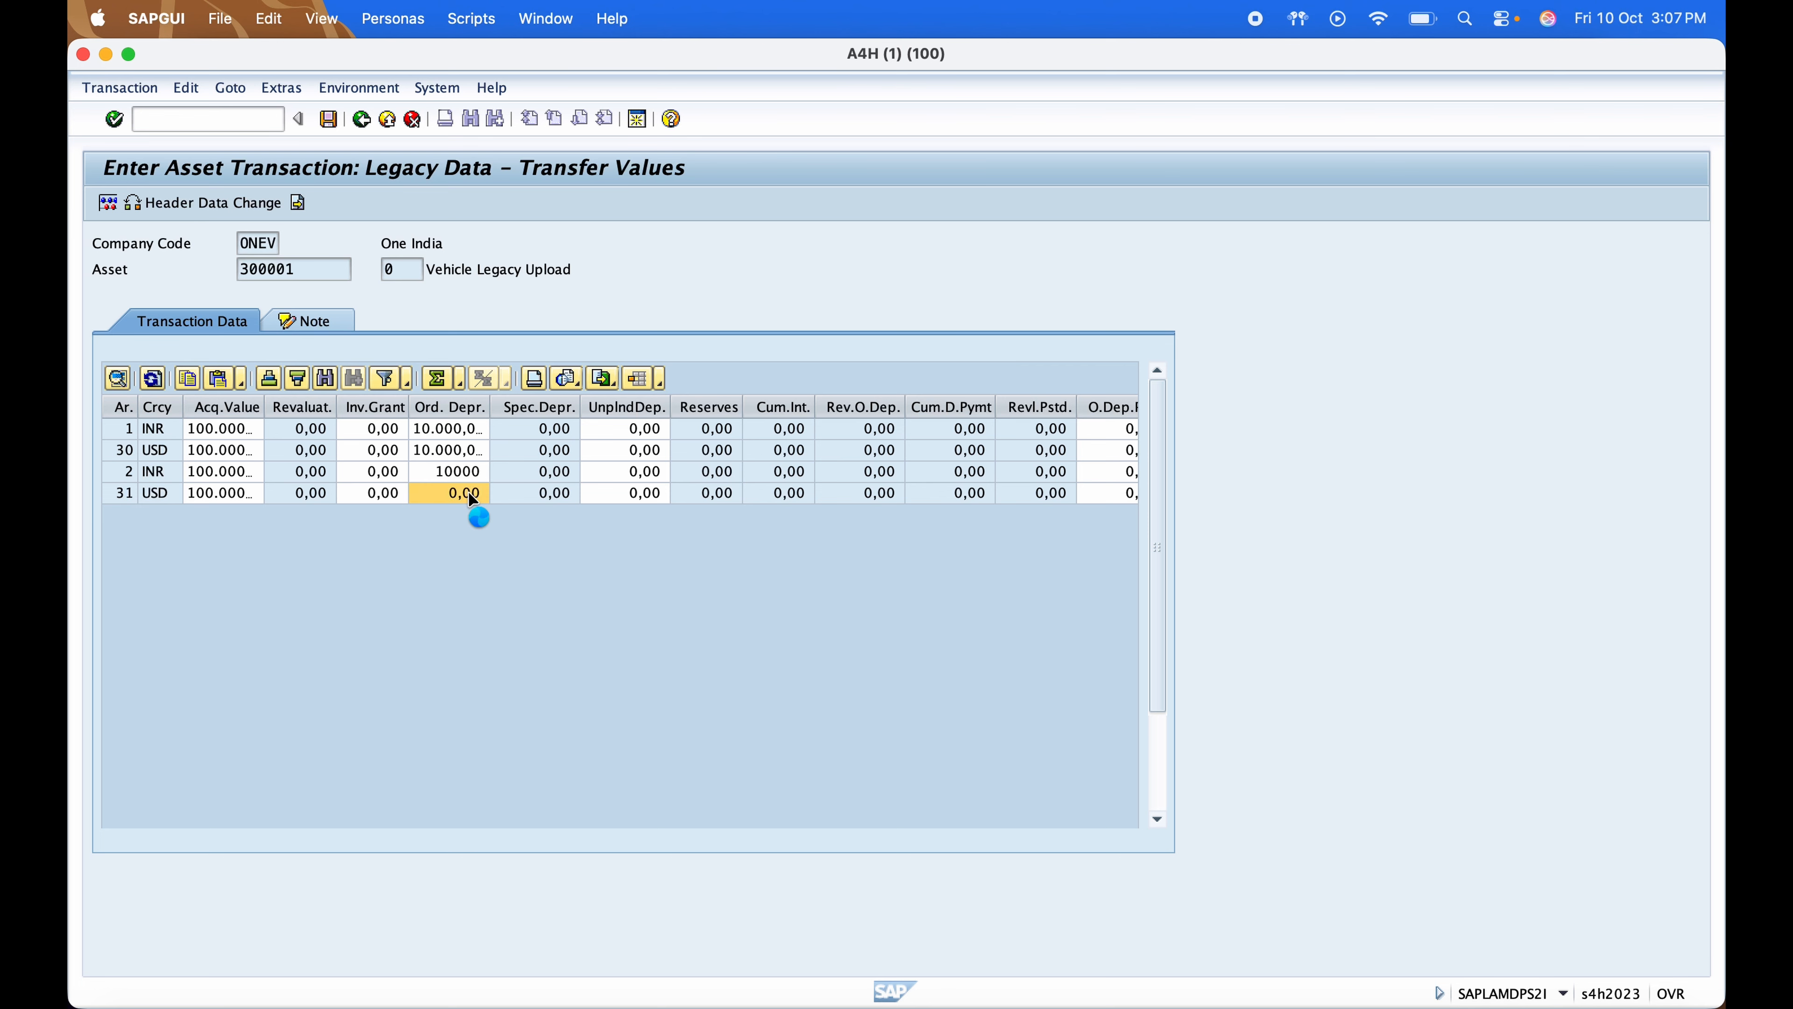
{"action": "key", "text": "super+a"}
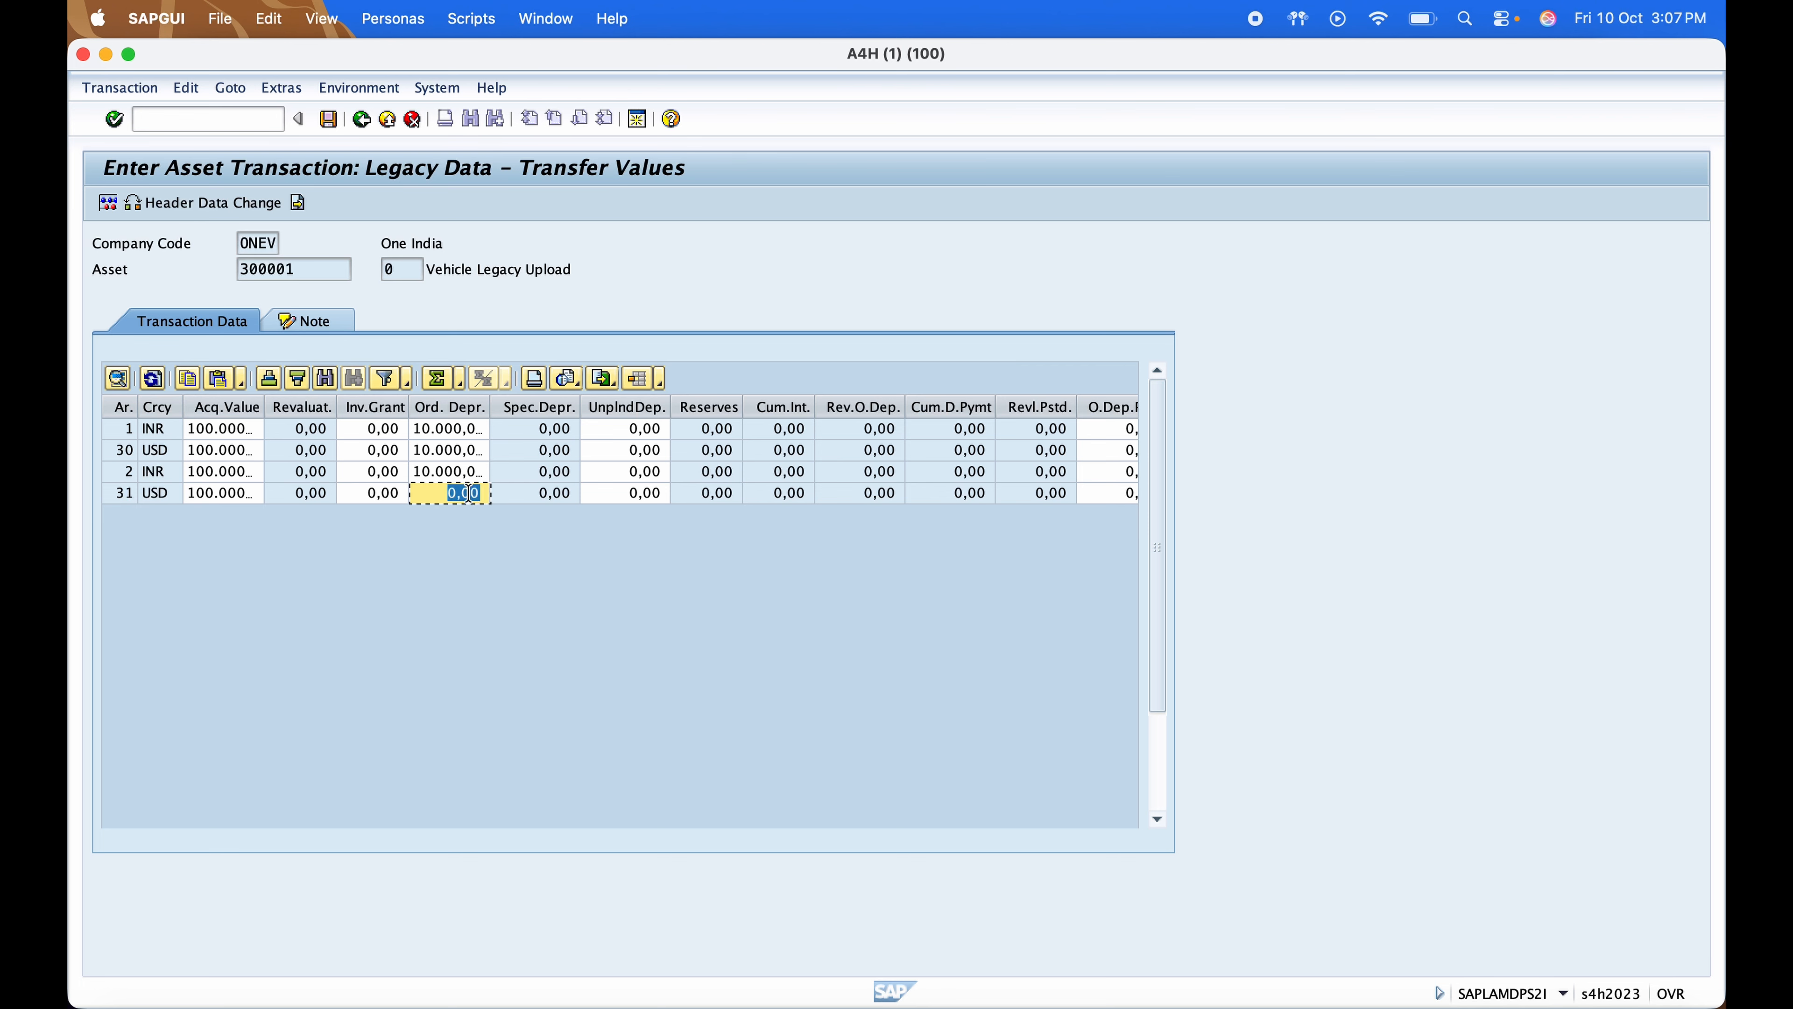
{"action": "type", "text": "10000"}
{"action": "key", "text": "Tab"}
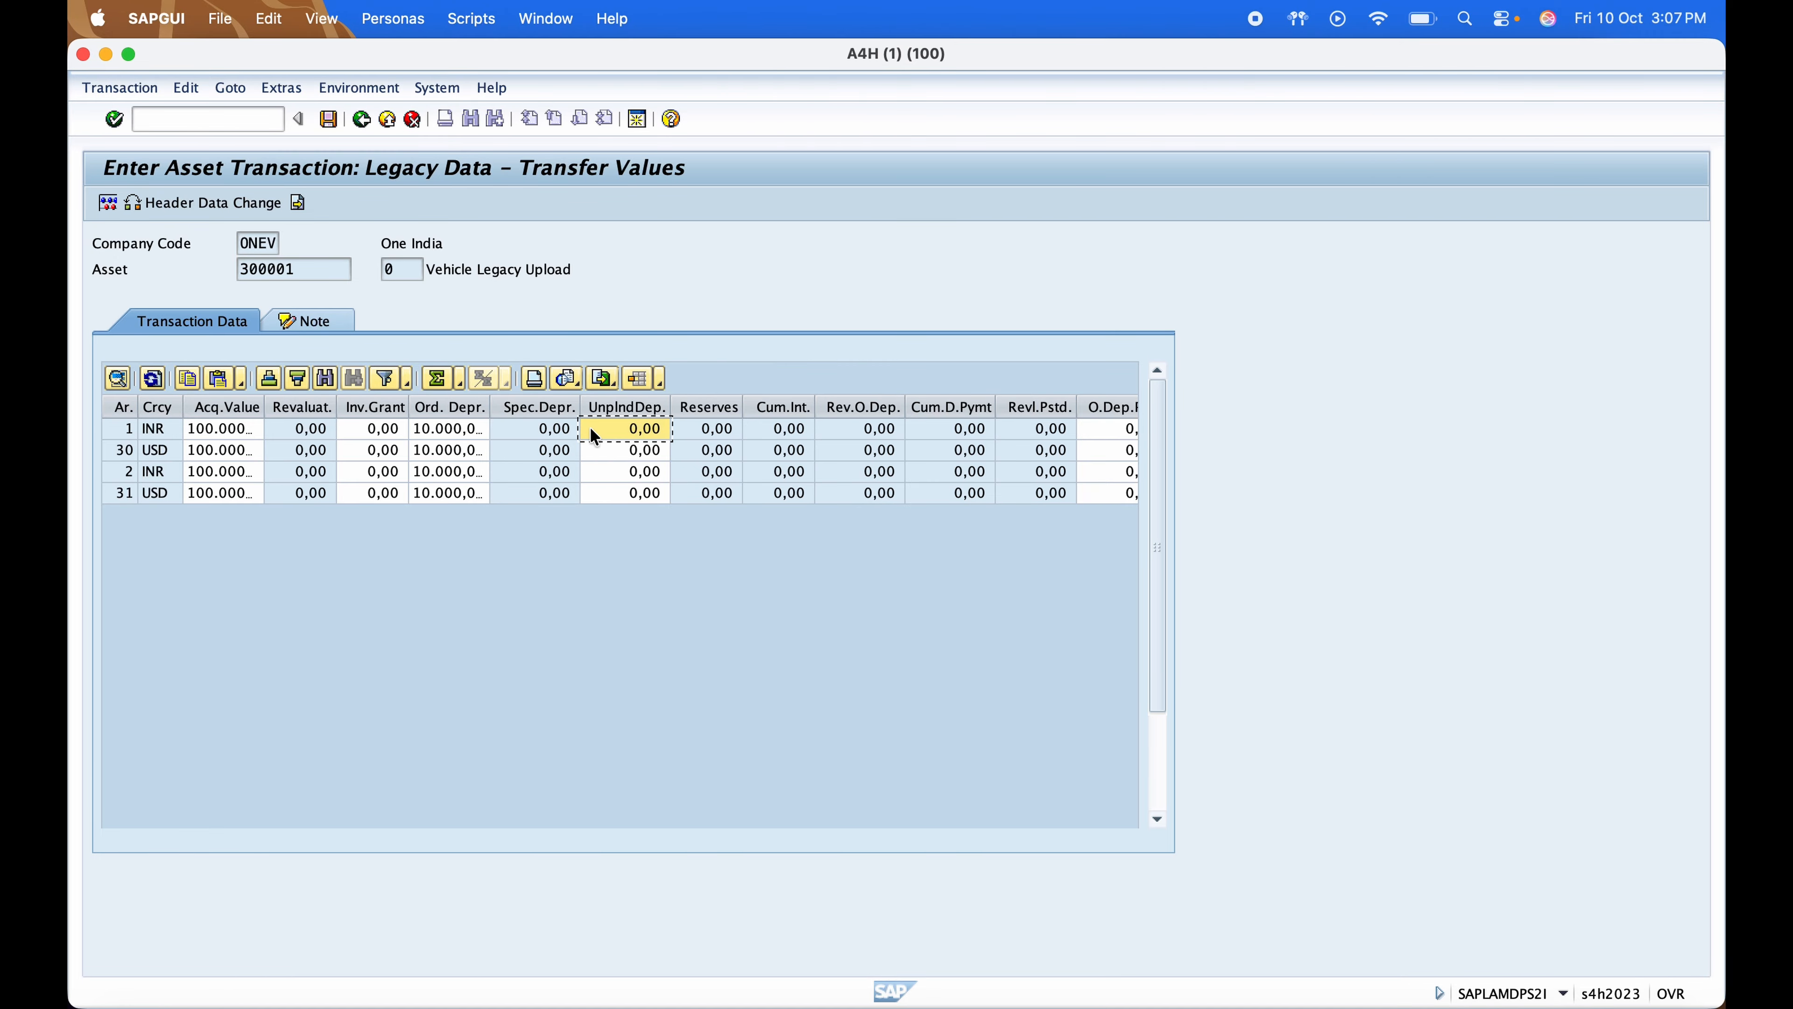
Check the April-September 2025 depreciation in the Numbers sheet and set the posted ordinary depreciation of area 1 to 5000 in SAP
{"action": "key", "text": "super+Tab"}
{"action": "left_click", "coordinate": [715, 580]}
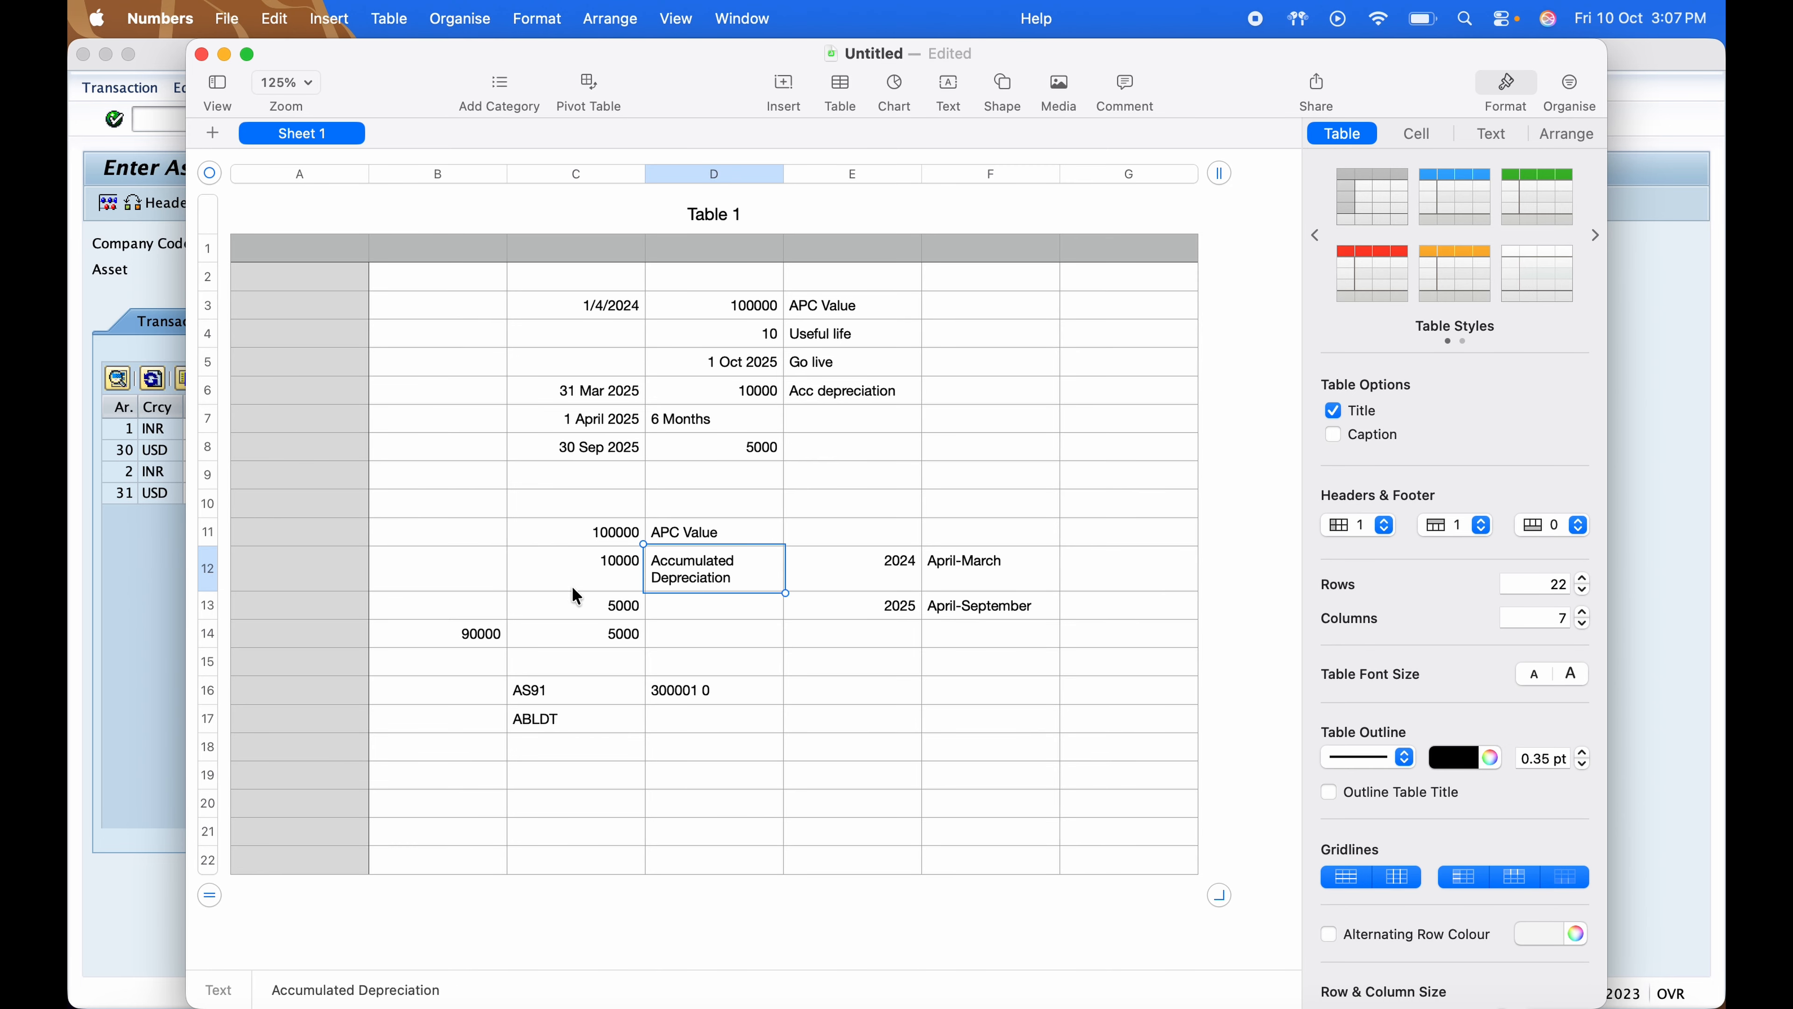
{"action": "left_click", "coordinate": [600, 616]}
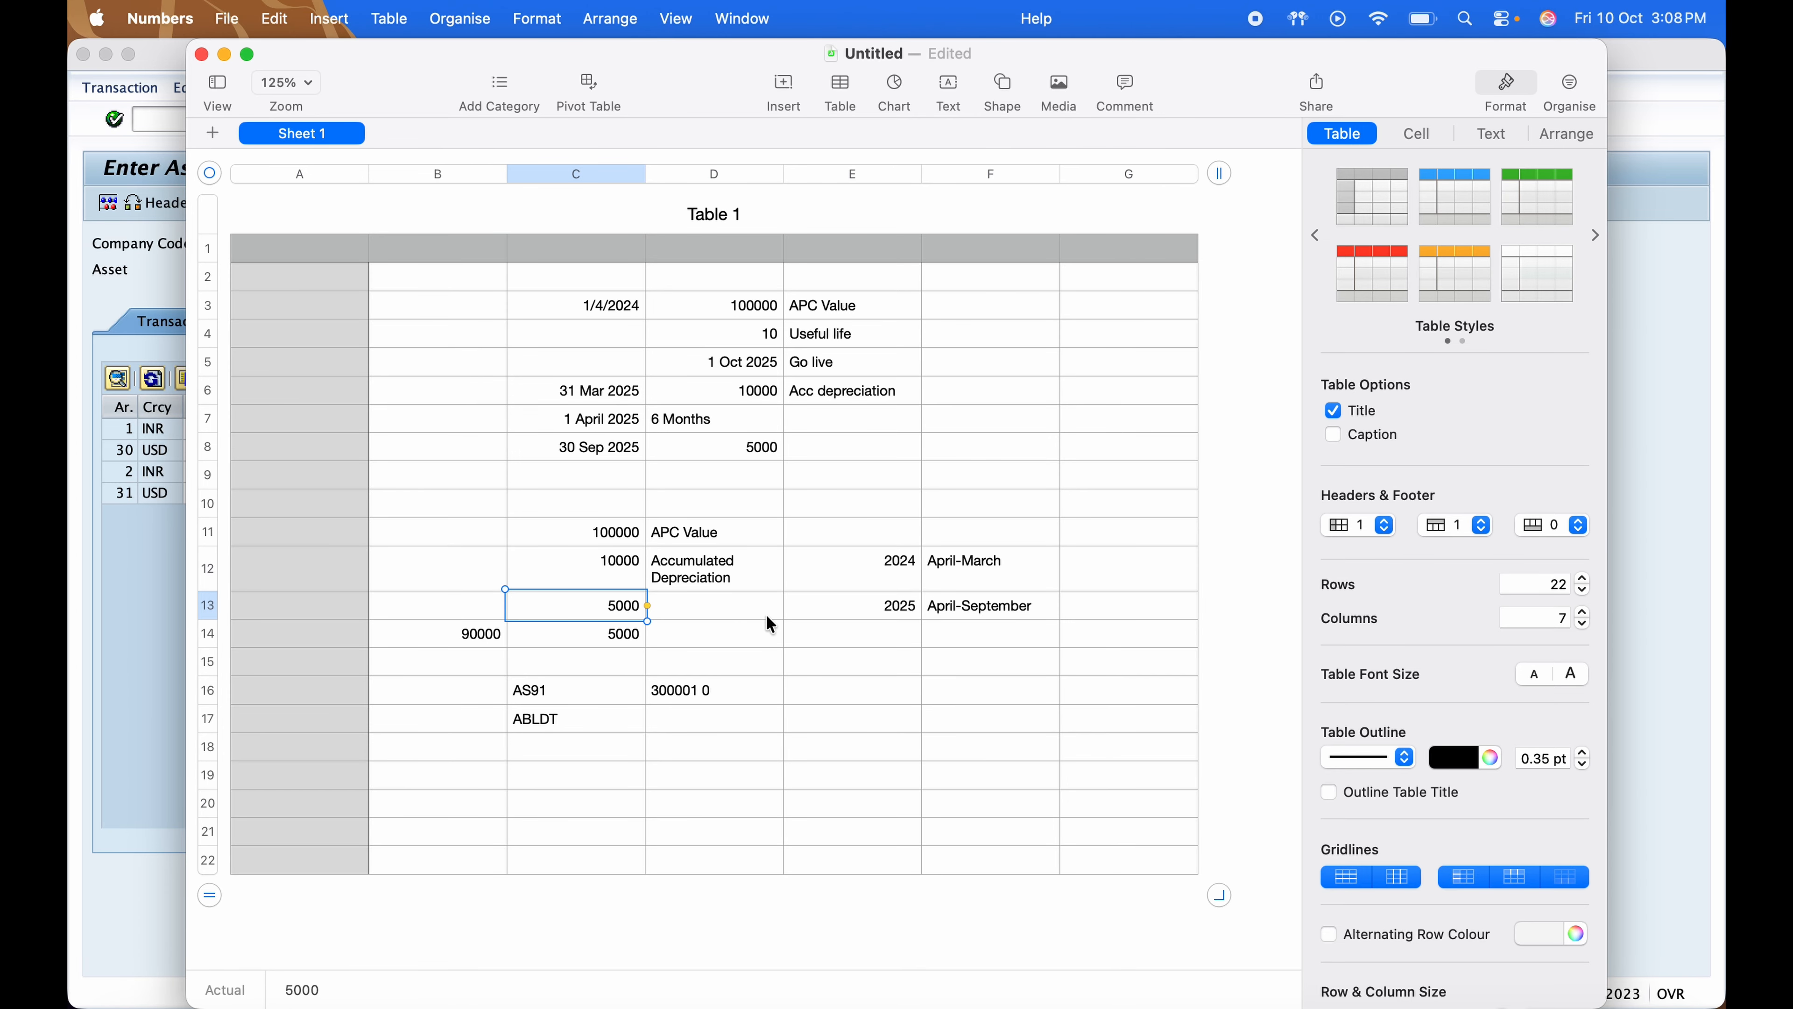
{"action": "left_click", "coordinate": [1009, 605]}
{"action": "key", "text": "super+Tab"}
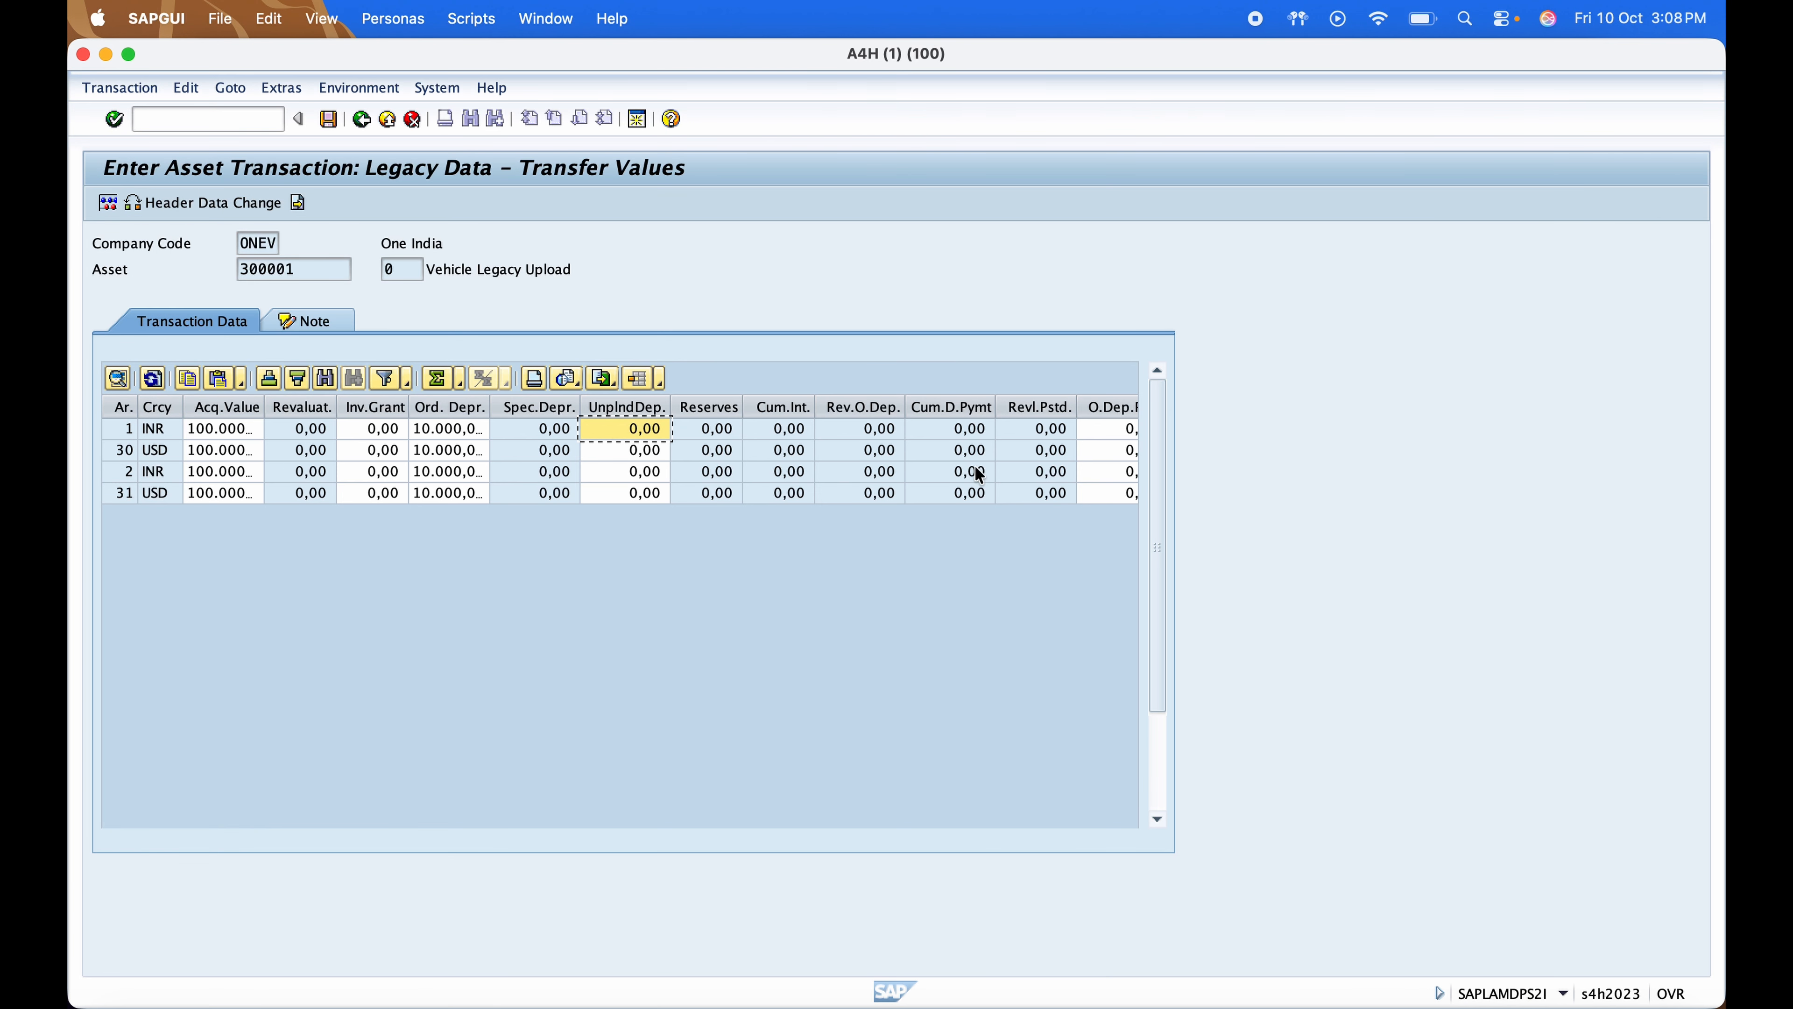
{"action": "left_click", "coordinate": [1095, 428]}
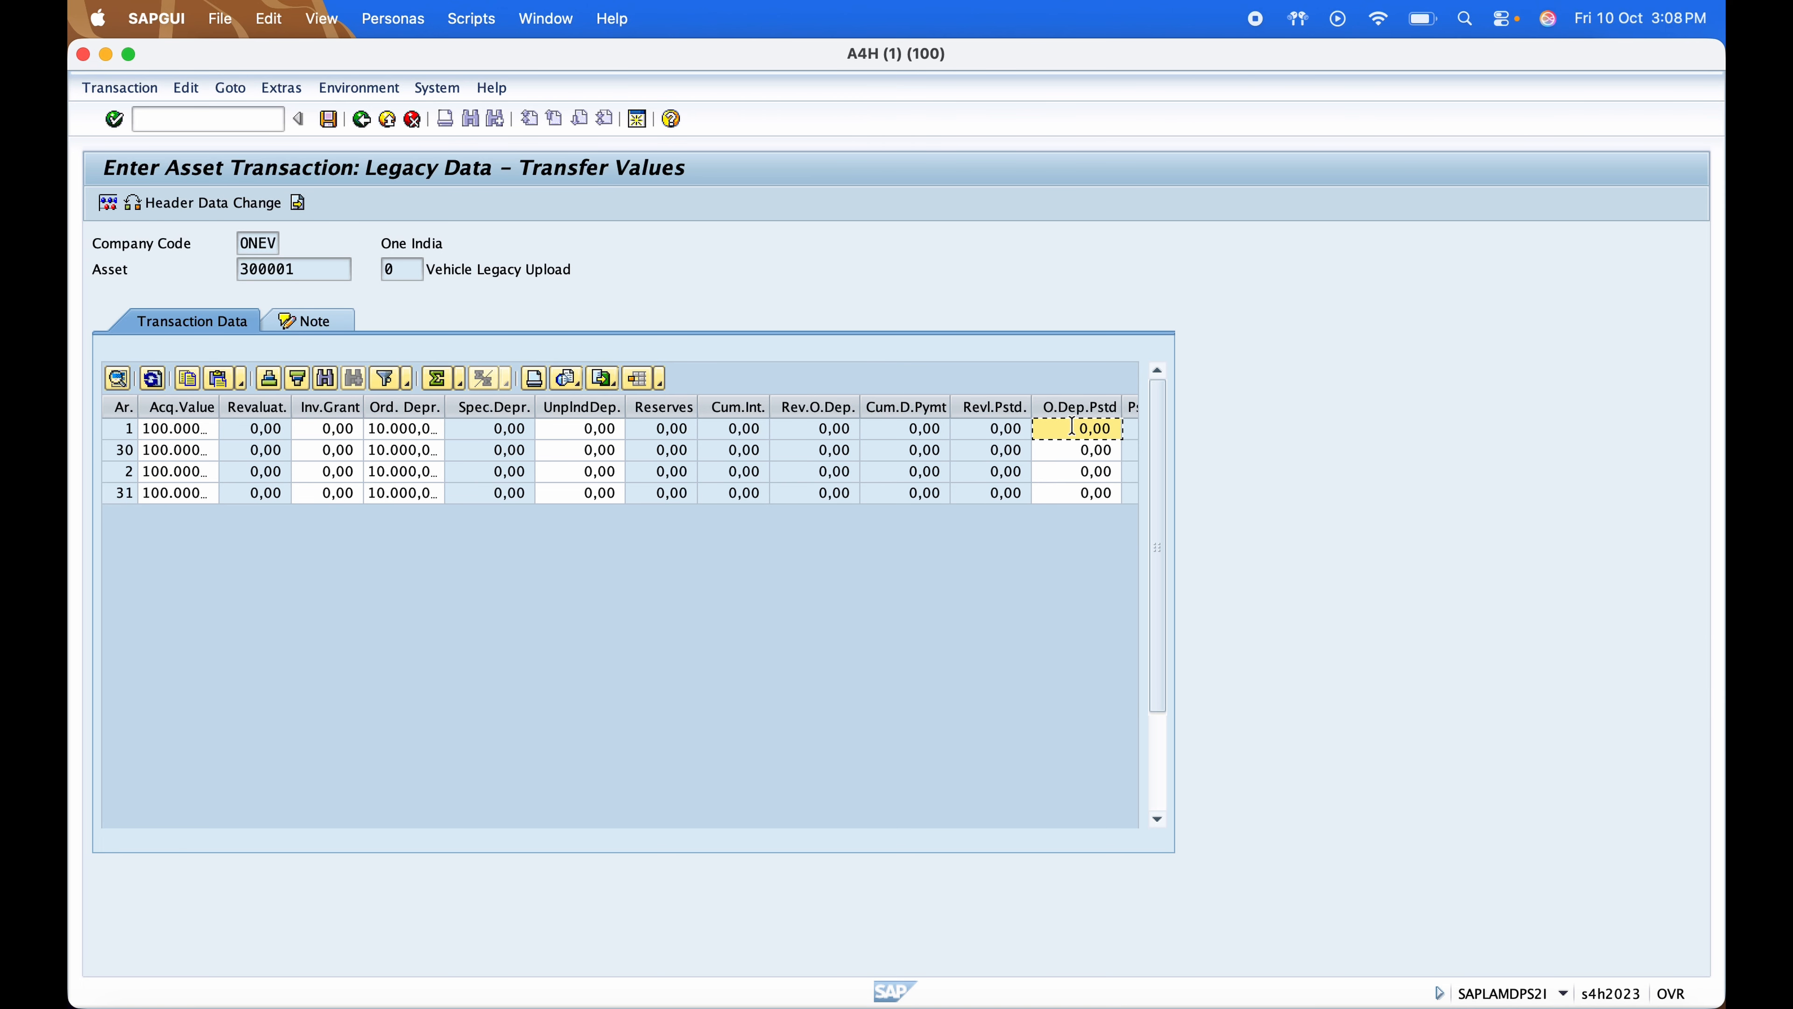
{"action": "left_click", "coordinate": [1083, 428]}
{"action": "key", "text": "super+a"}
{"action": "key", "text": "BackSpace"}
{"action": "type", "text": "5.00"}
{"action": "type", "text": "0"}
Set the posted ordinary depreciation of areas 30, 2 and 31 to 5000 and simulate the transfer posting
{"action": "left_click", "coordinate": [1087, 451]}
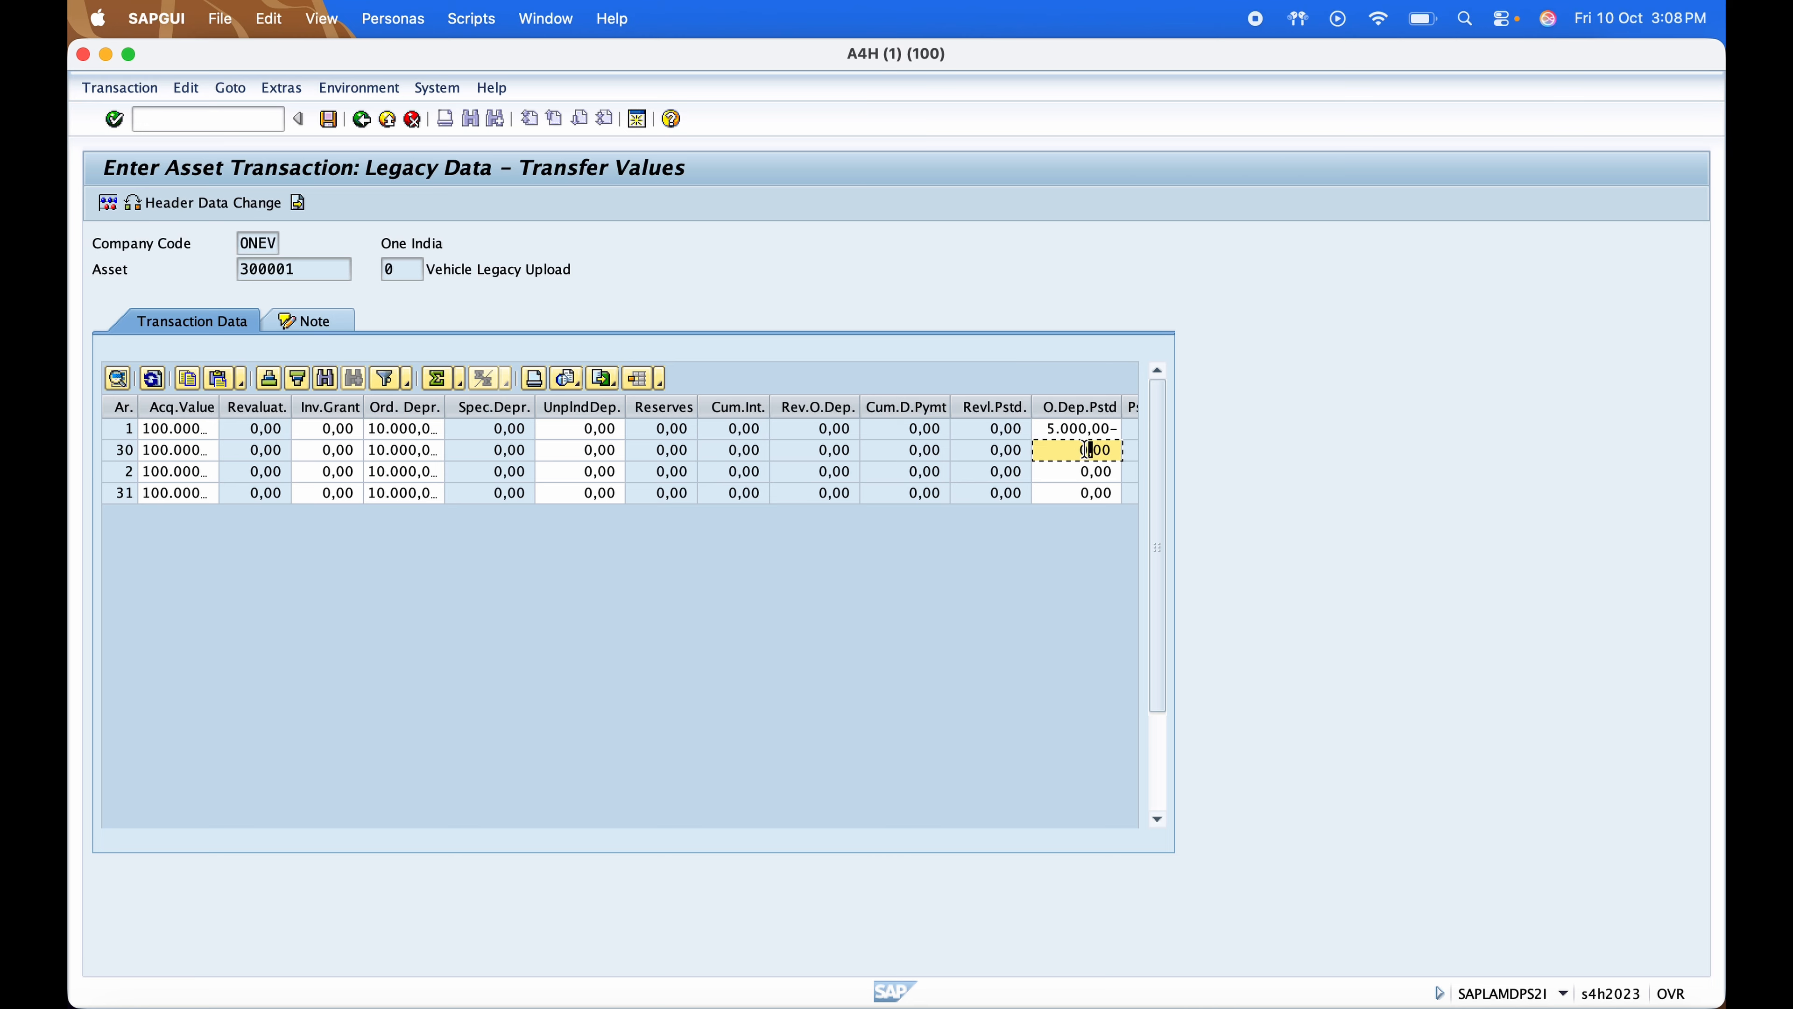
{"action": "key", "text": "super+a"}
{"action": "key", "text": "BackSpace"}
{"action": "type", "text": "5000"}
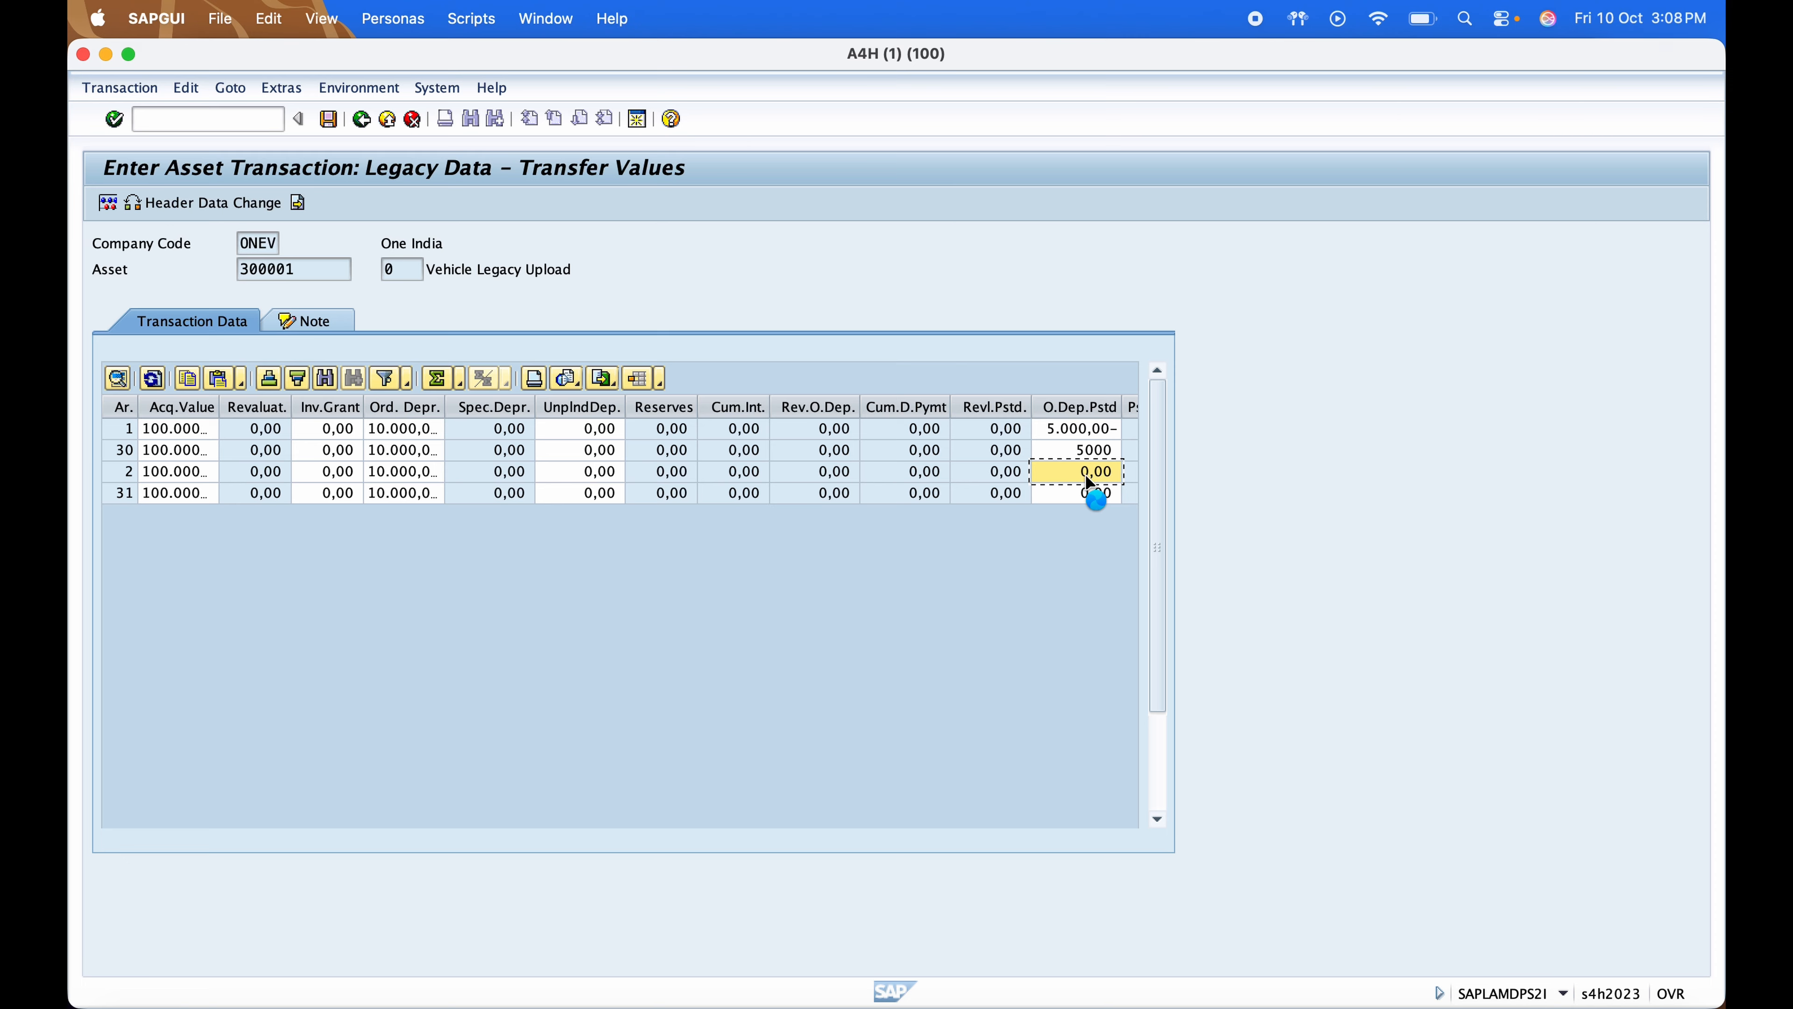
{"action": "key", "text": "super+a"}
{"action": "key", "text": "BackSpace"}
{"action": "type", "text": "500"}
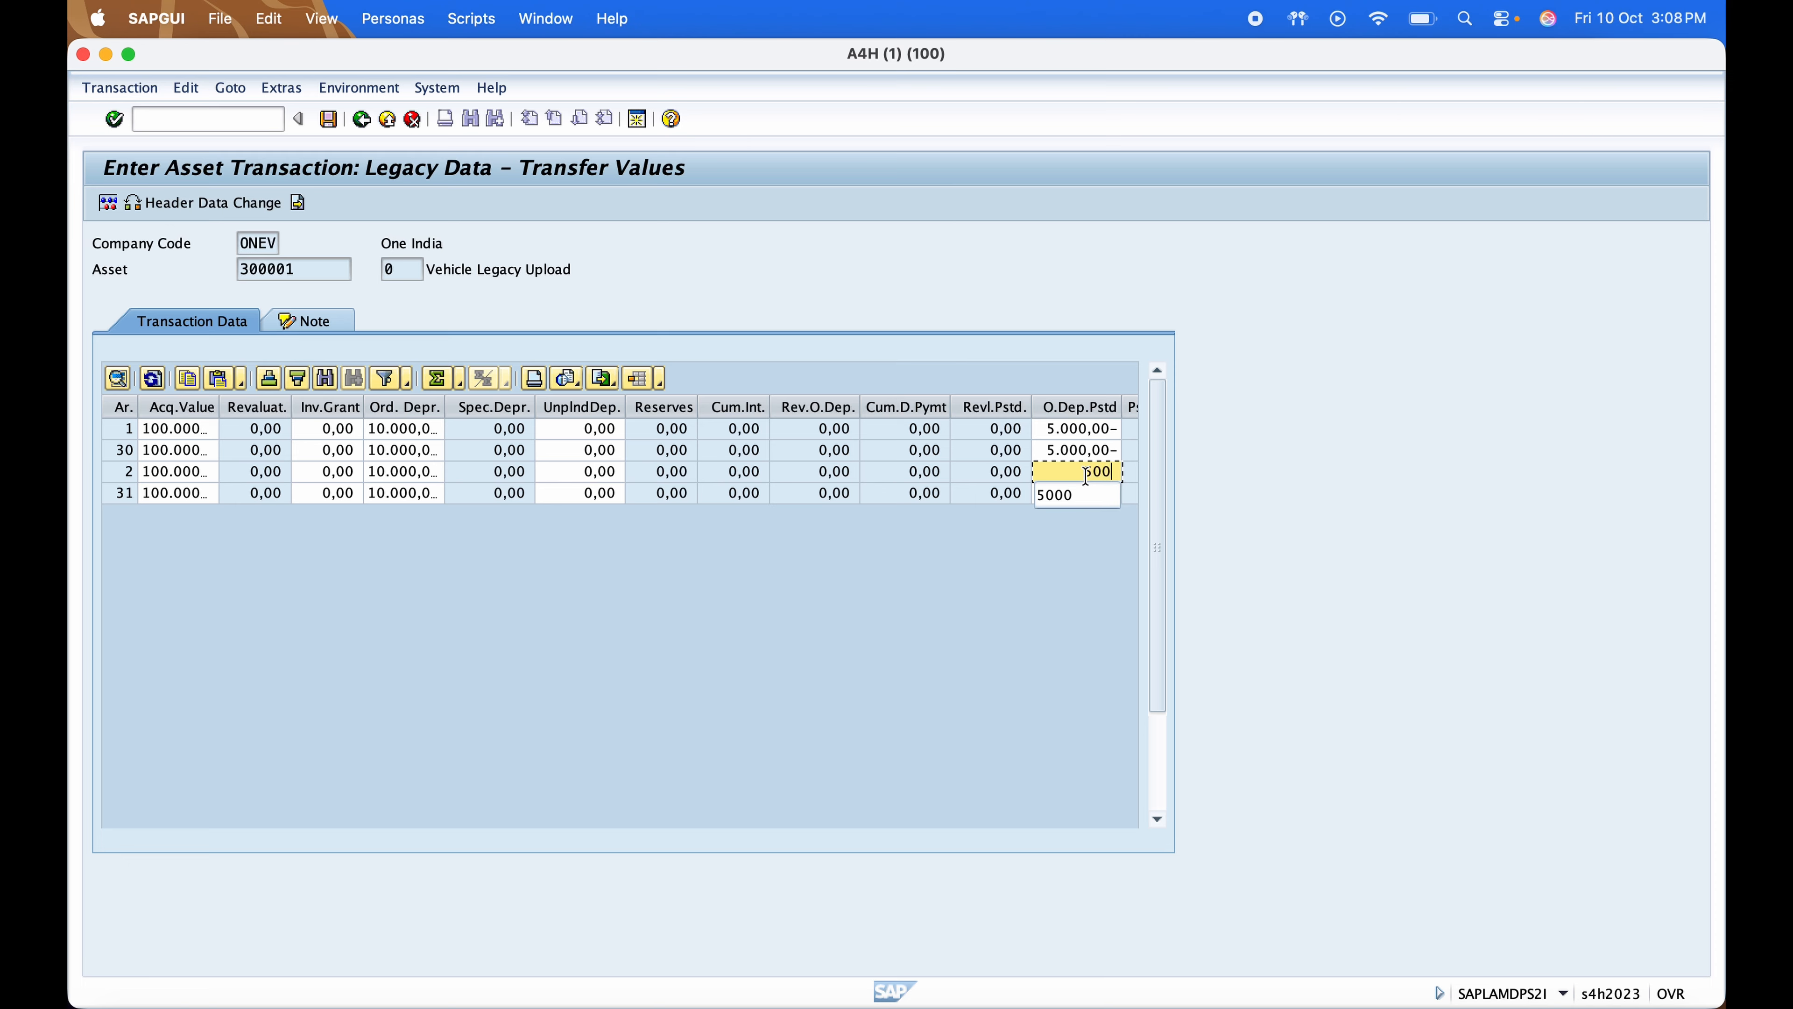
{"action": "type", "text": "000,00-"}
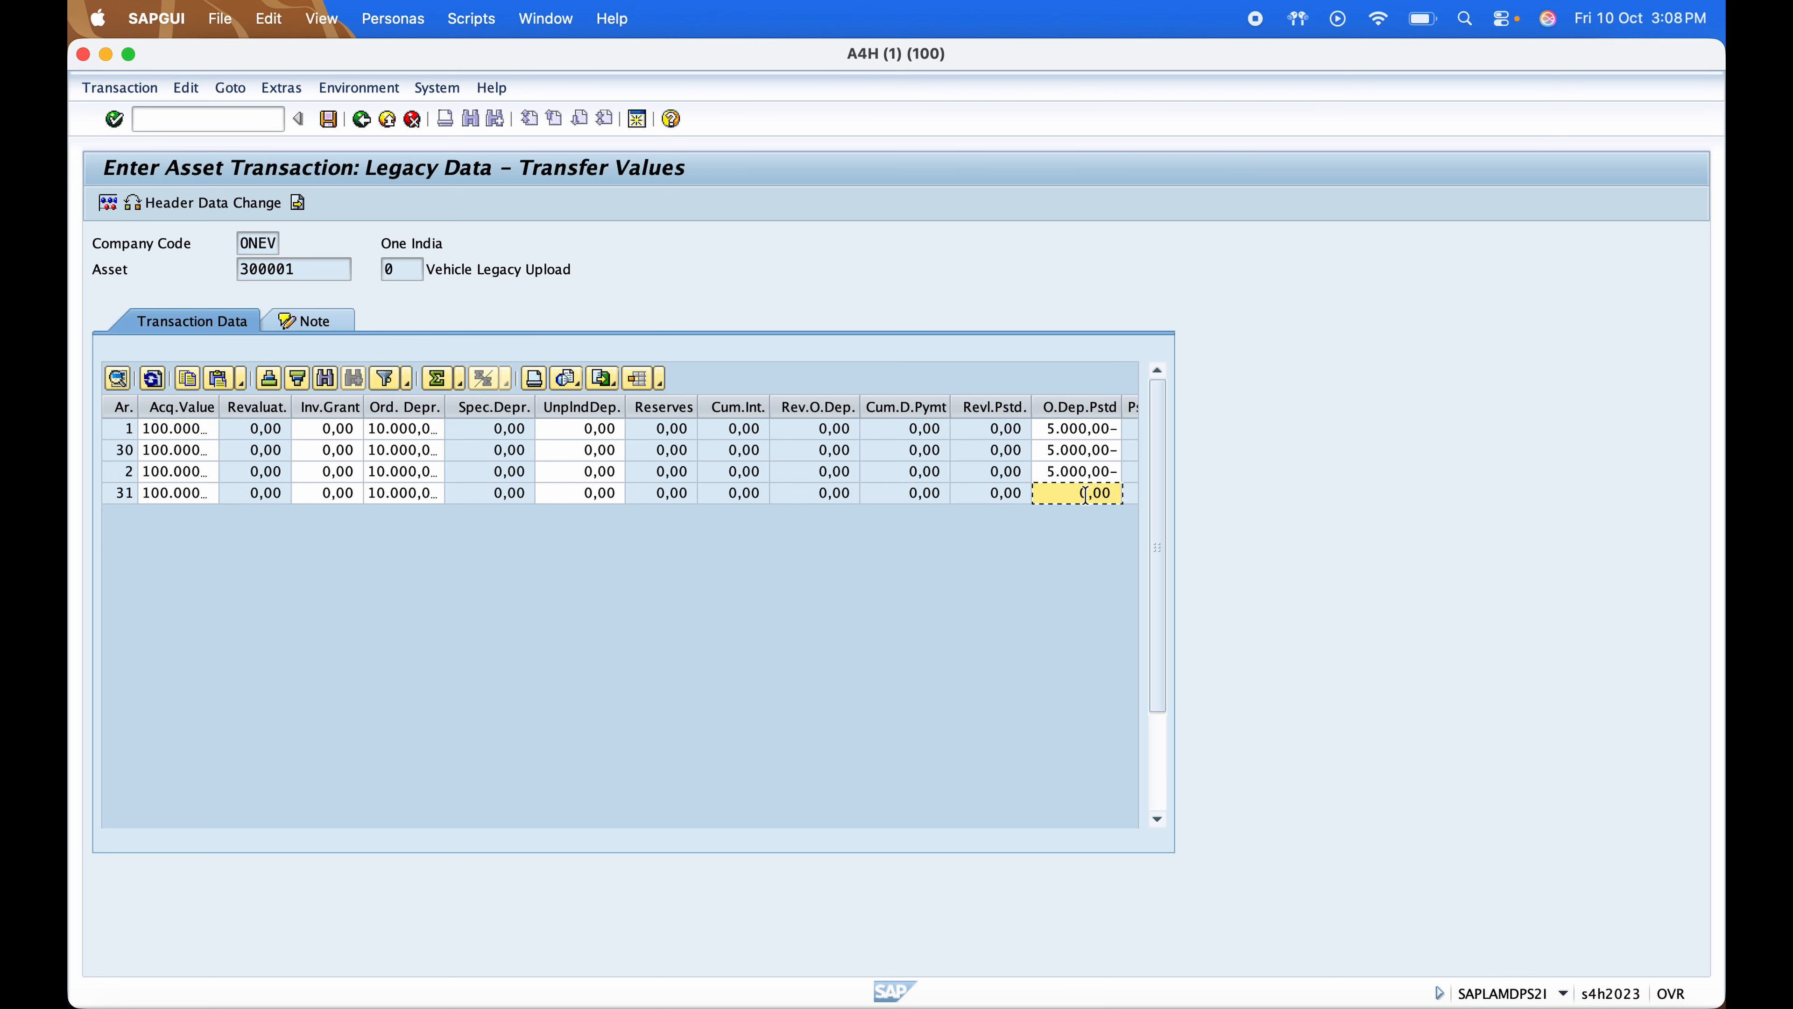
{"action": "key", "text": "super+a"}
{"action": "type", "text": "5000"}
{"action": "key", "text": "Return"}
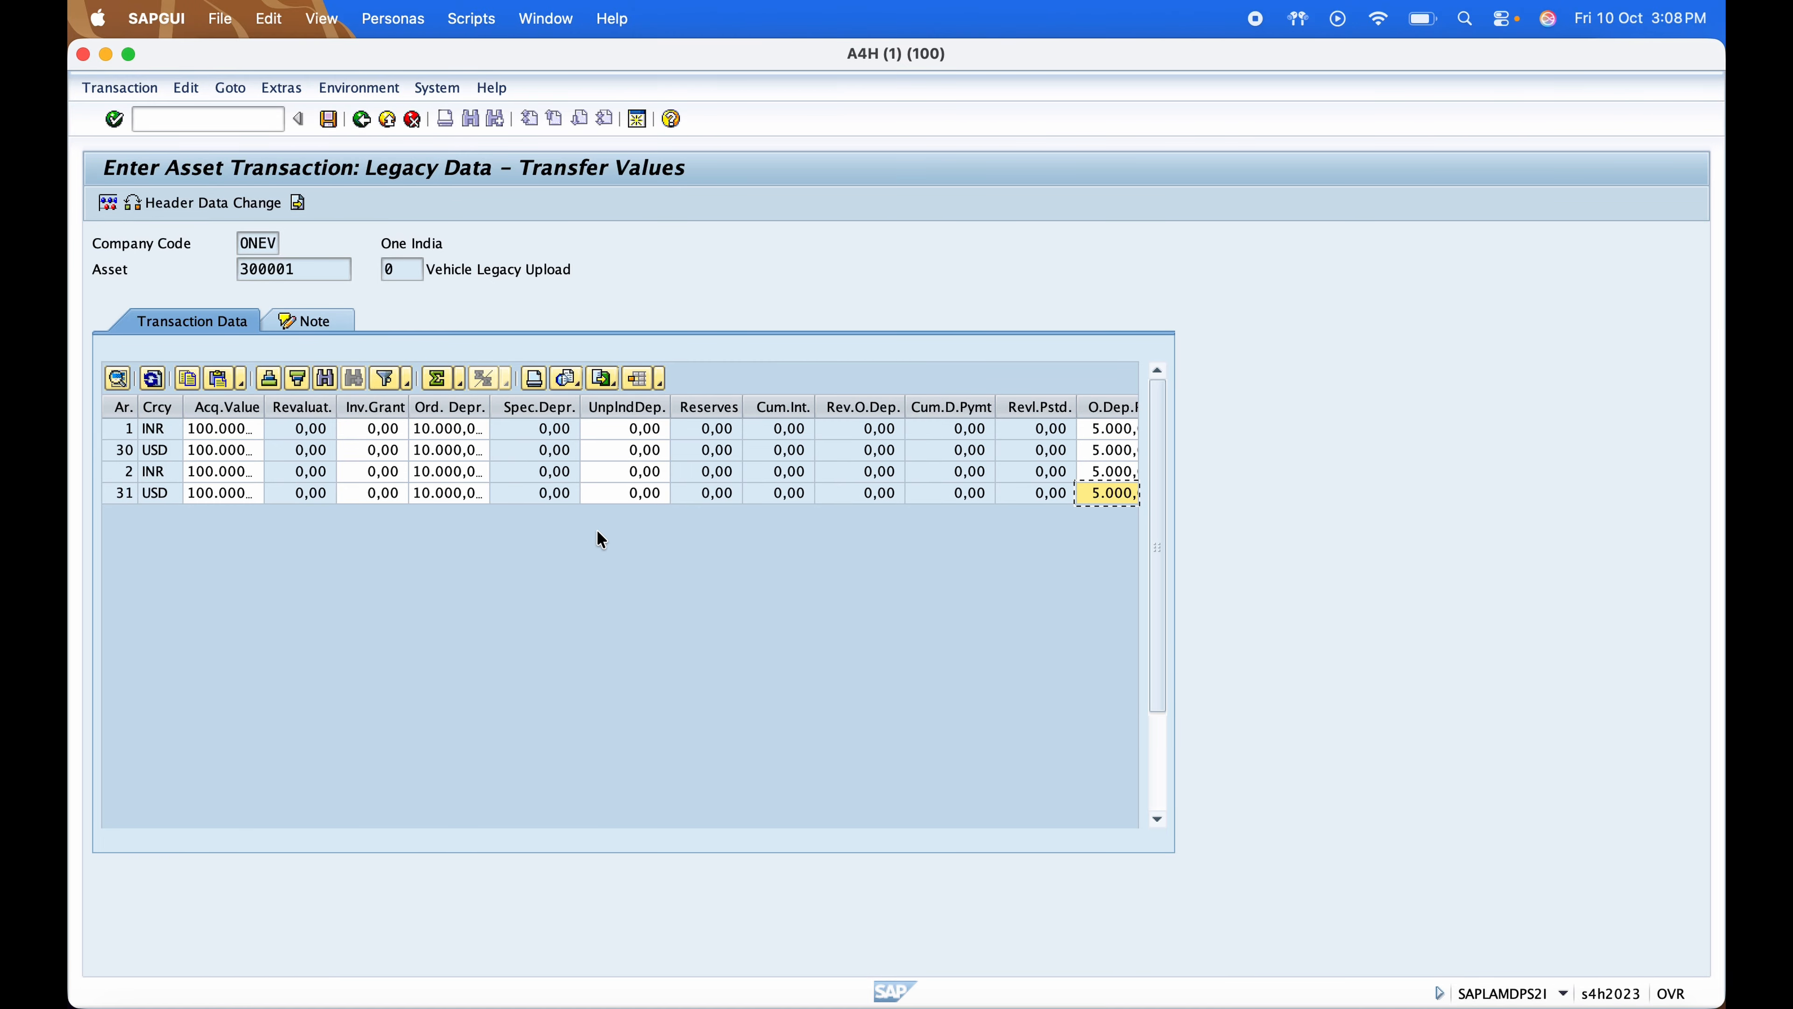
{"action": "left_click", "coordinate": [109, 207]}
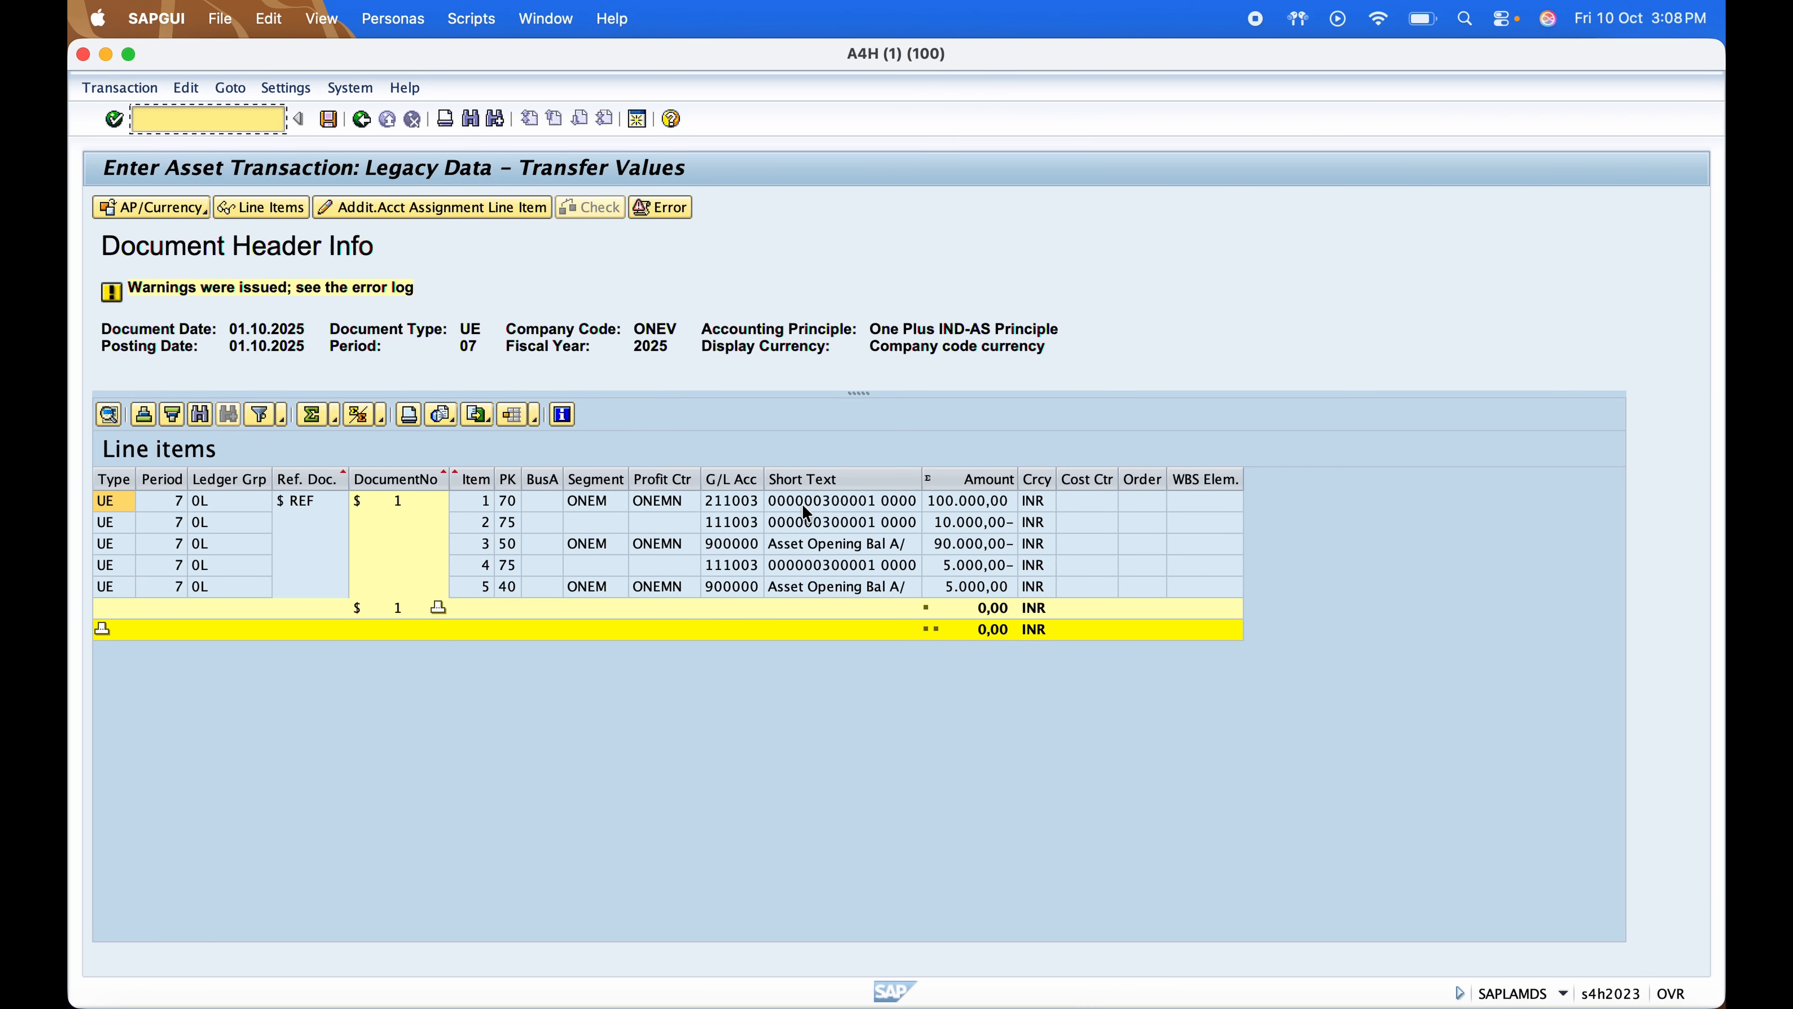
Examine the G/L accounts, short texts and amounts of all five line items in the simulated posting
{"action": "left_click", "coordinate": [743, 507]}
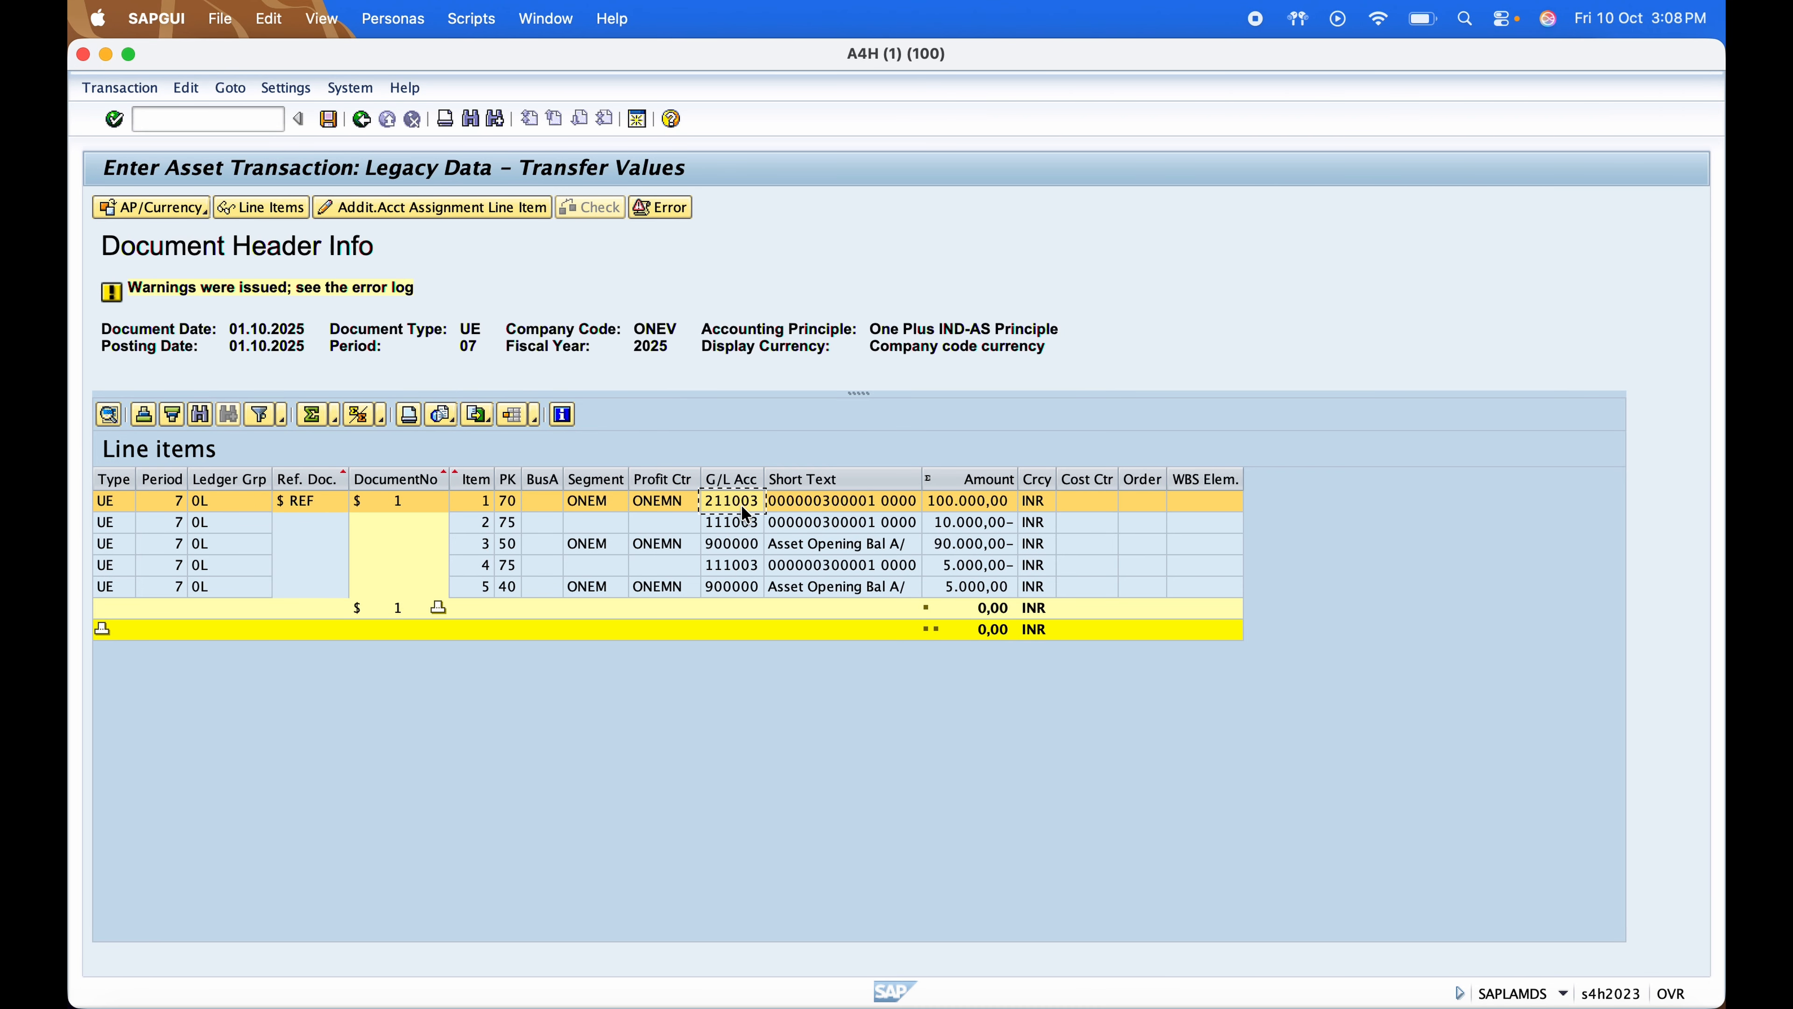
{"action": "left_click", "coordinate": [744, 526]}
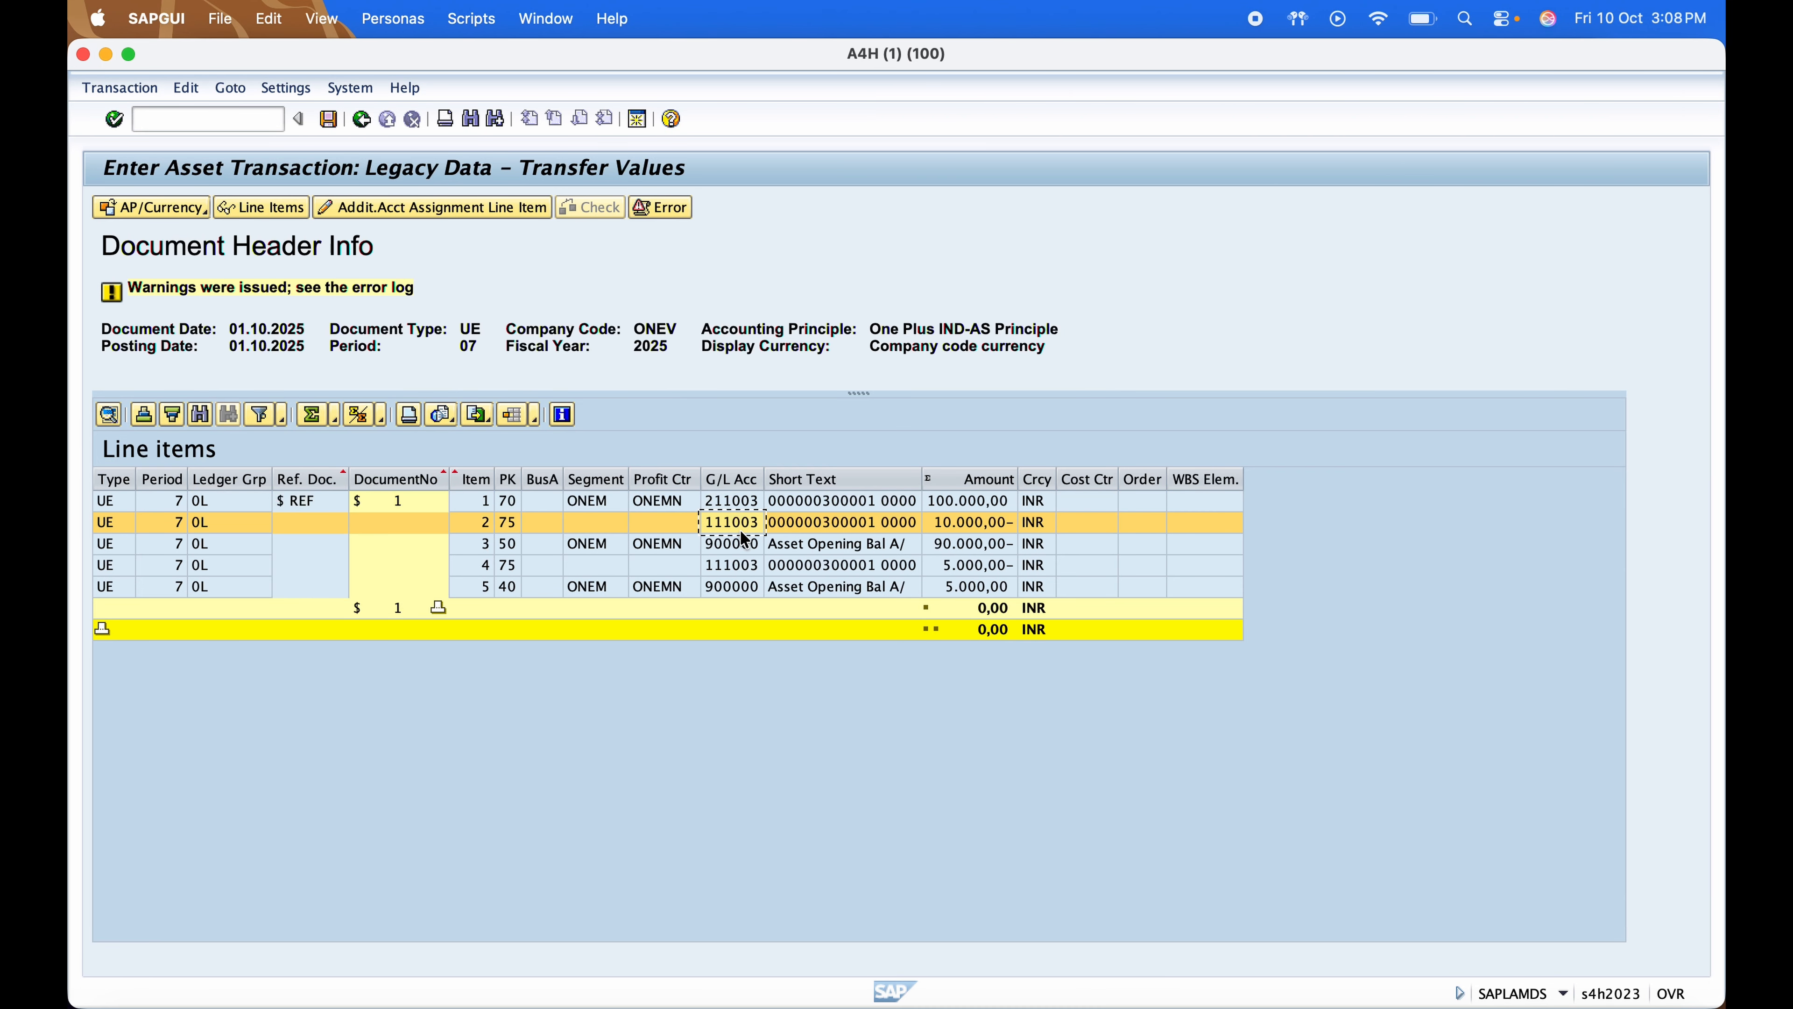
{"action": "left_click", "coordinate": [984, 524]}
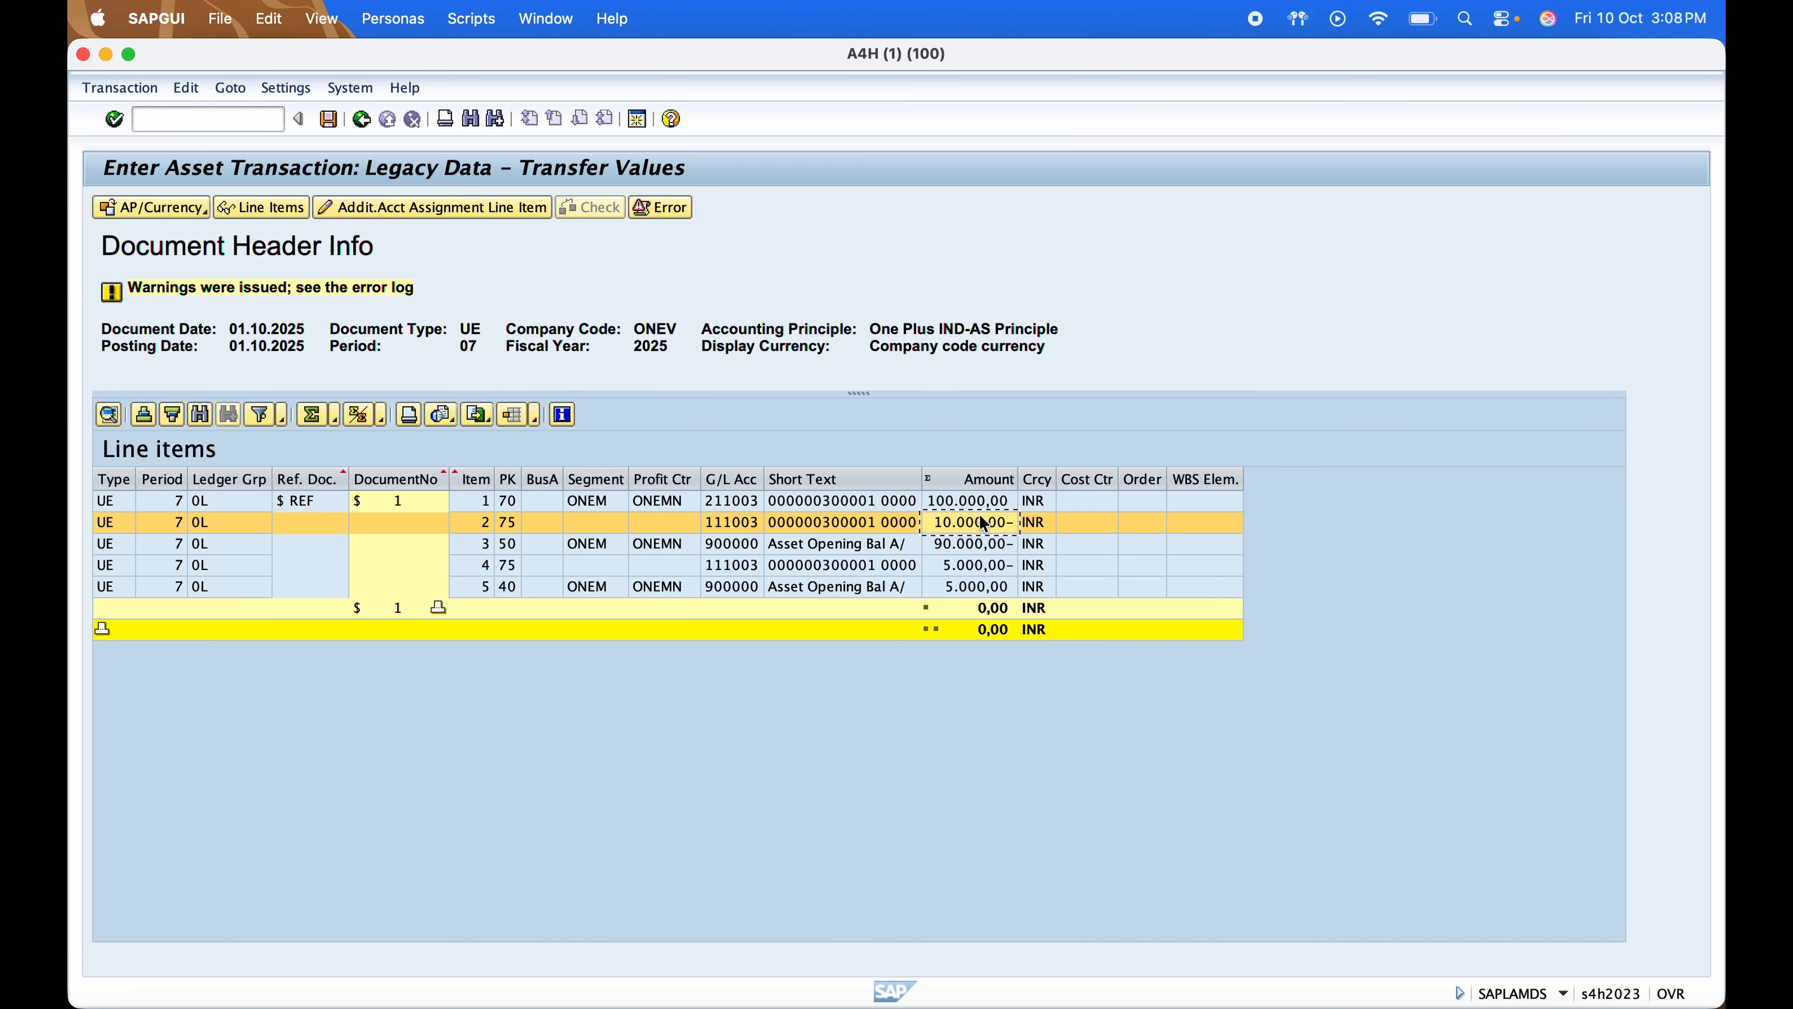
{"action": "left_click", "coordinate": [983, 508]}
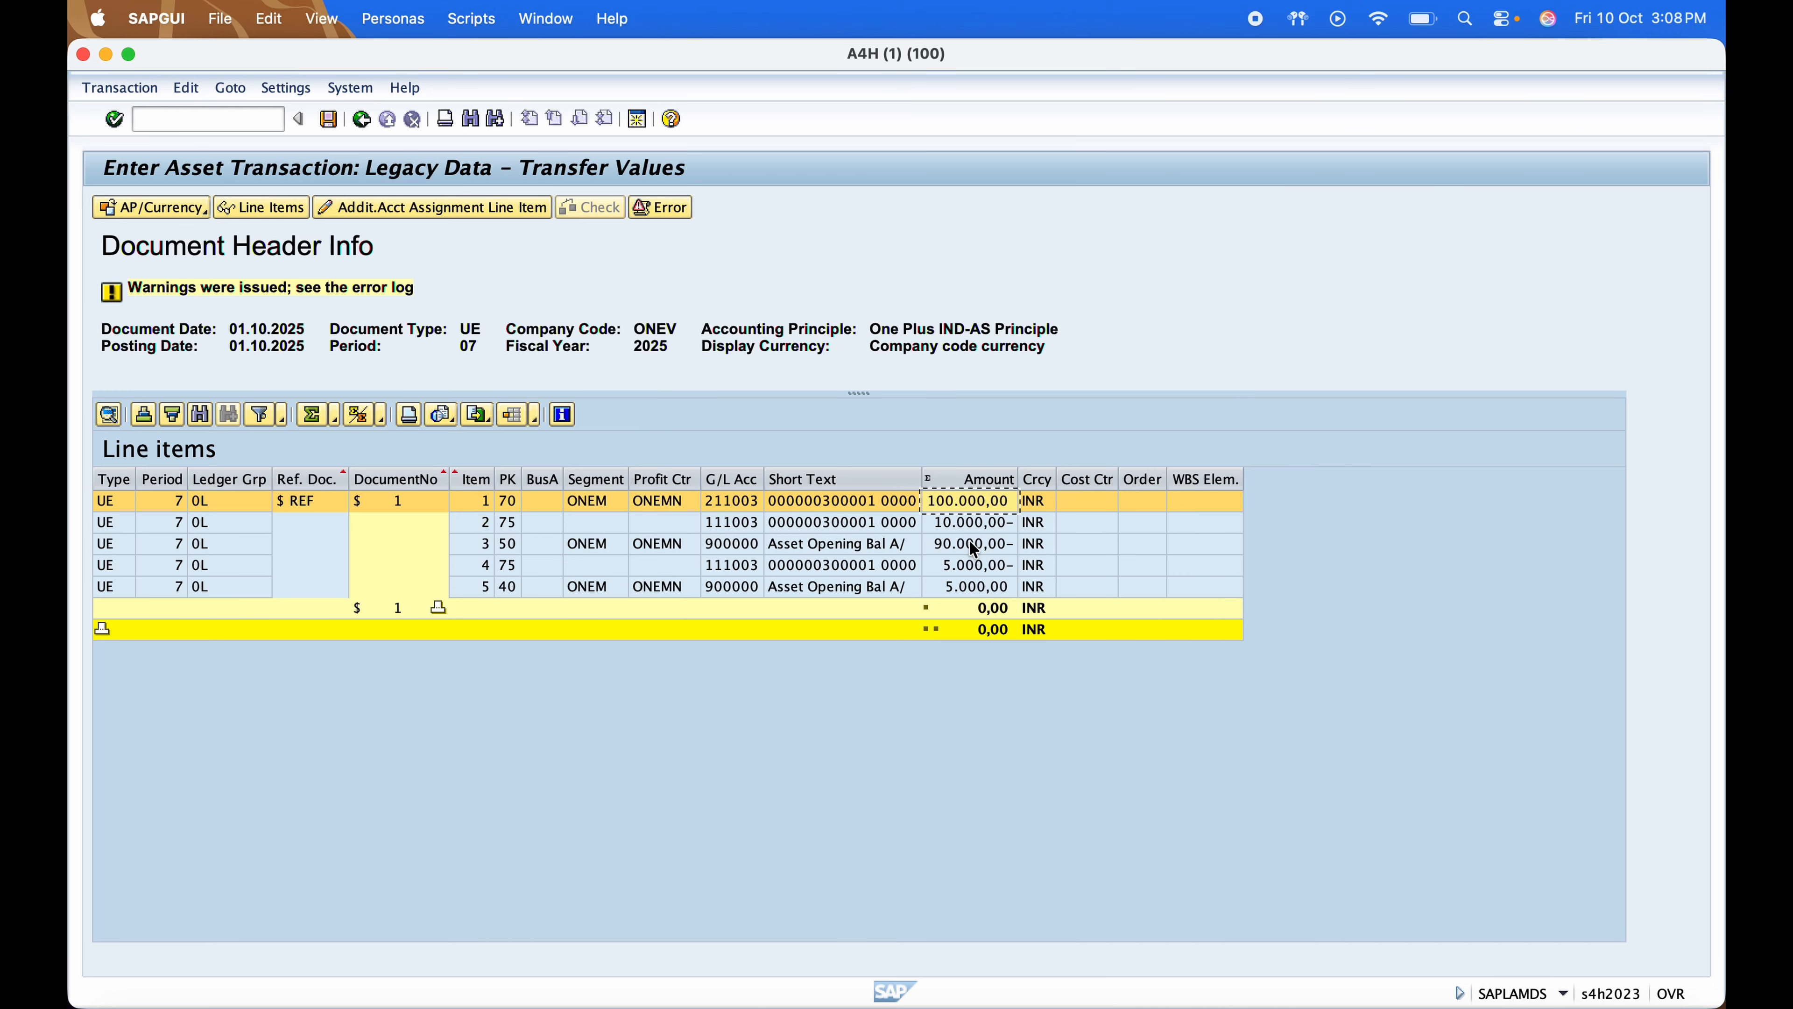
{"action": "left_click", "coordinate": [899, 550]}
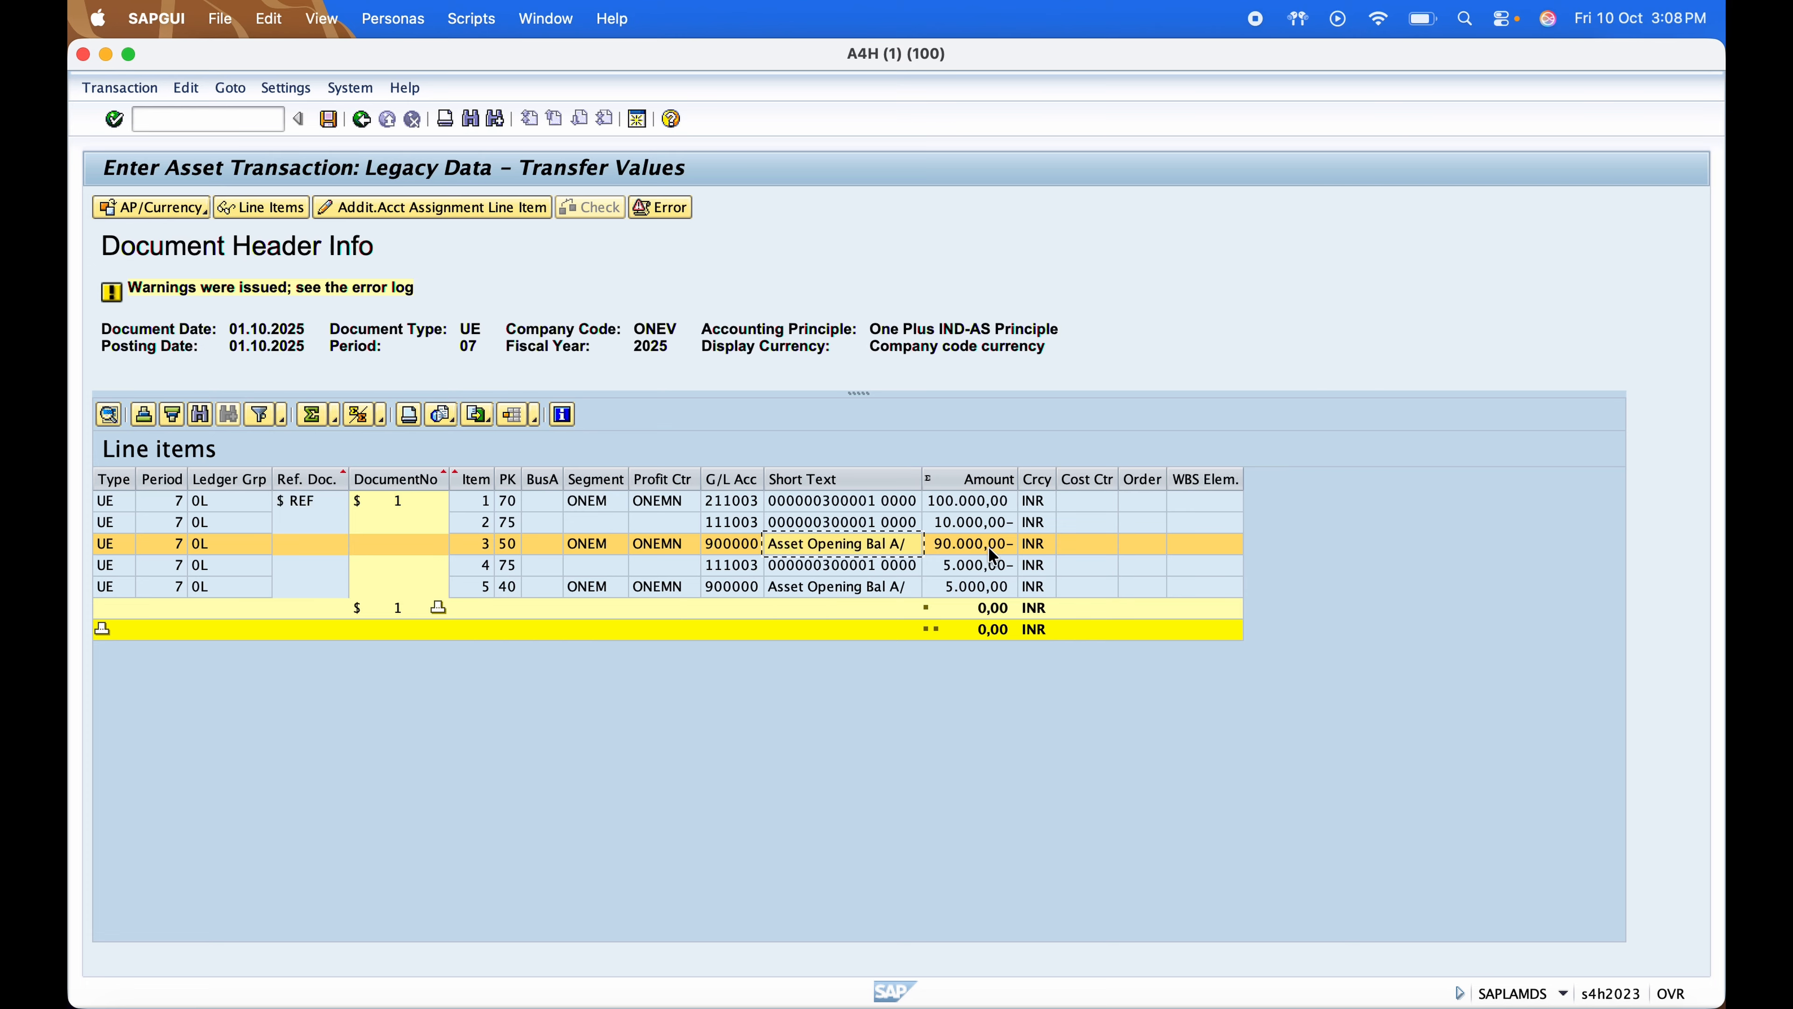
{"action": "left_click", "coordinate": [884, 571]}
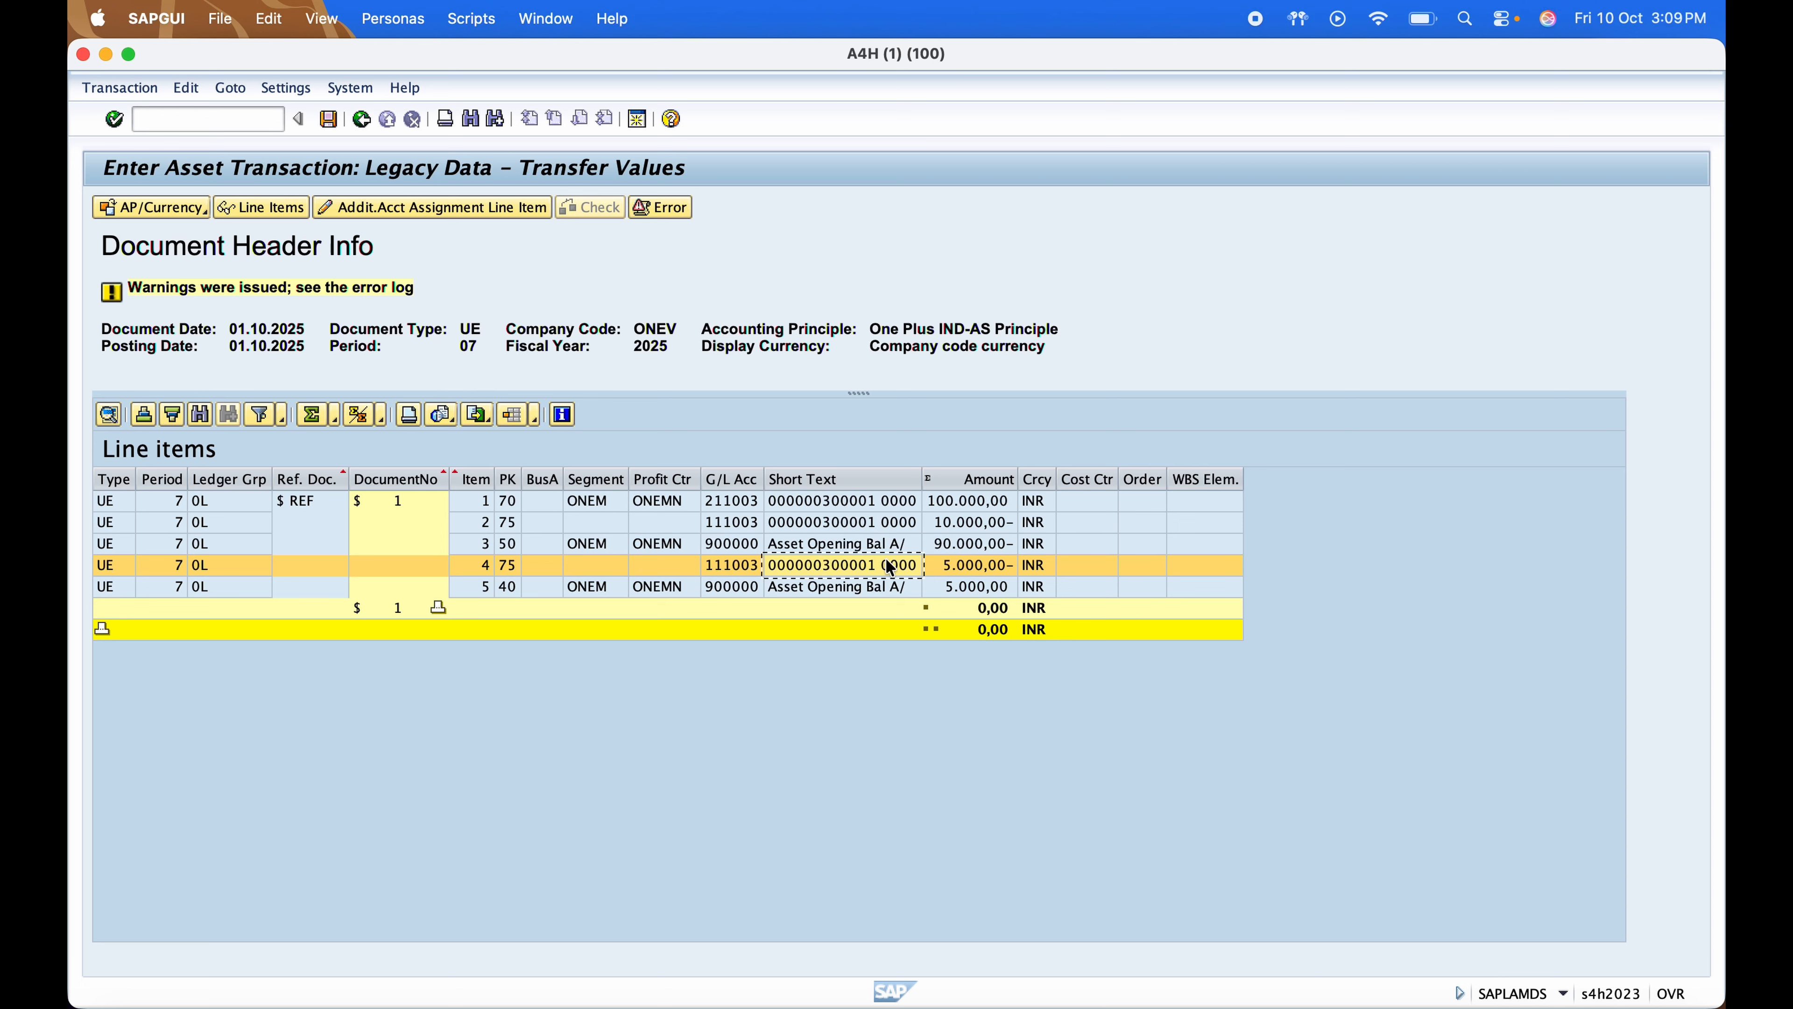
{"action": "left_click", "coordinate": [981, 566]}
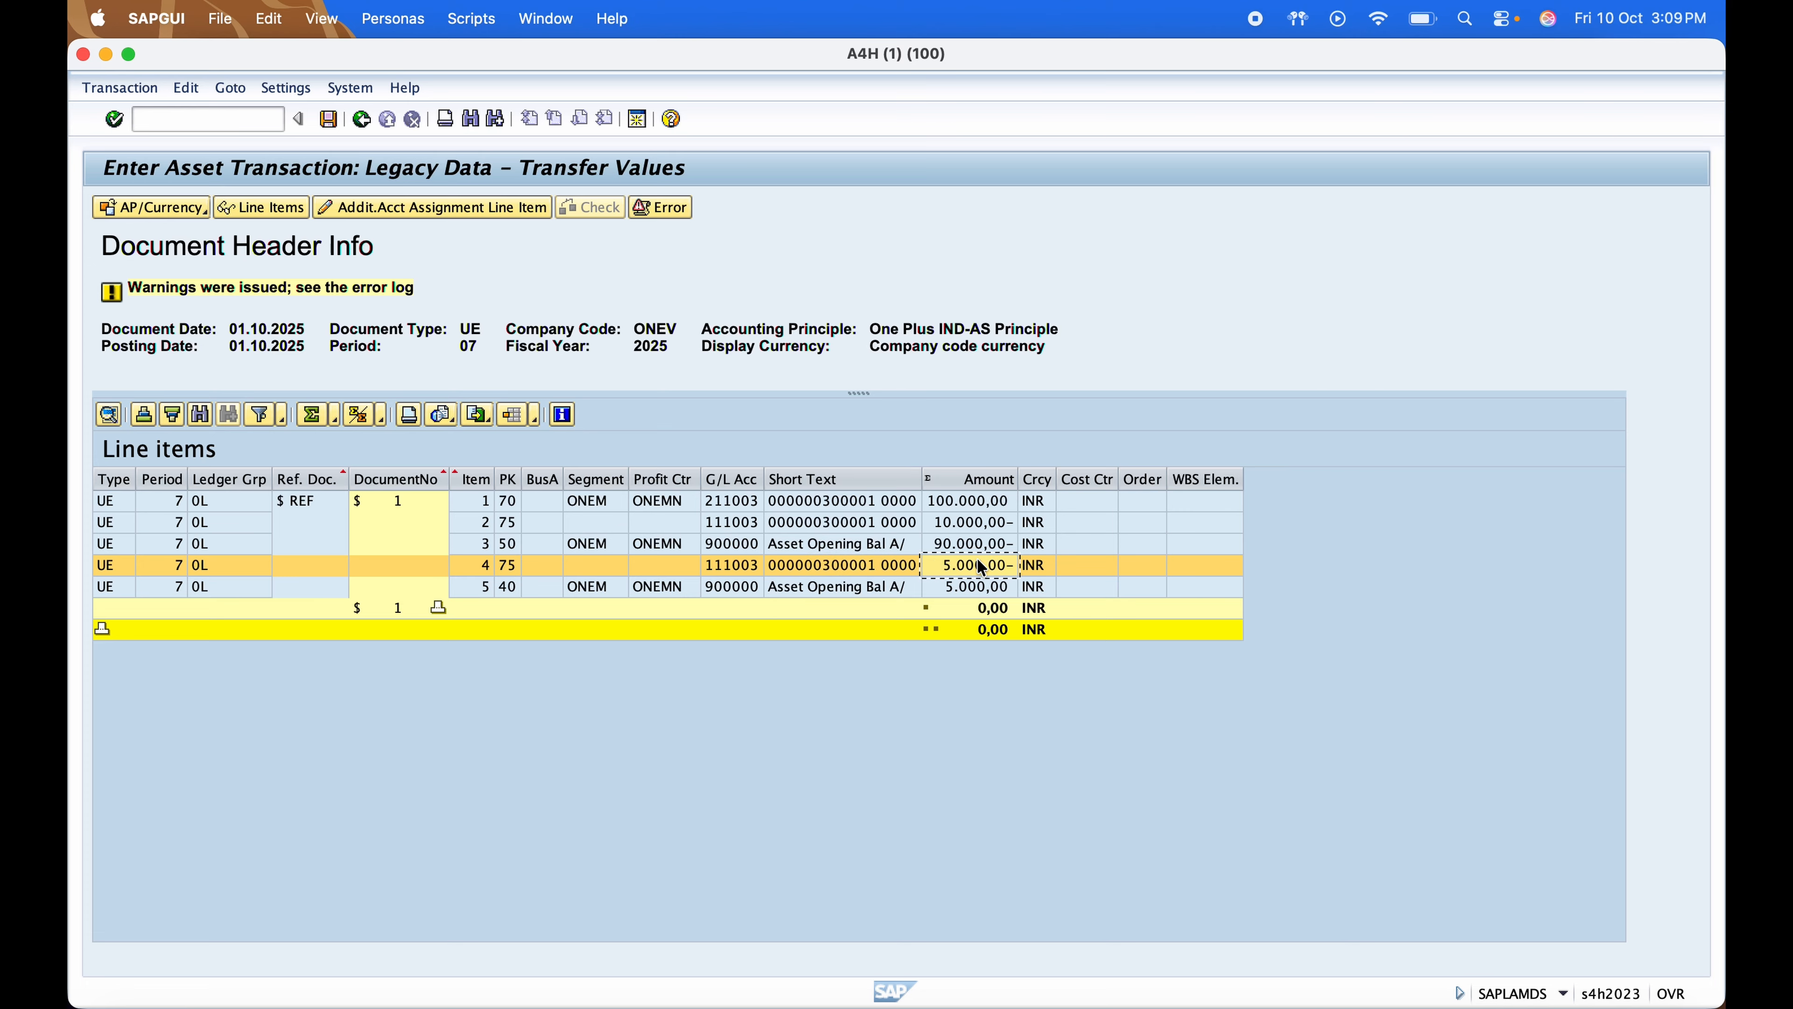
{"action": "left_click", "coordinate": [870, 585]}
{"action": "left_click", "coordinate": [961, 588]}
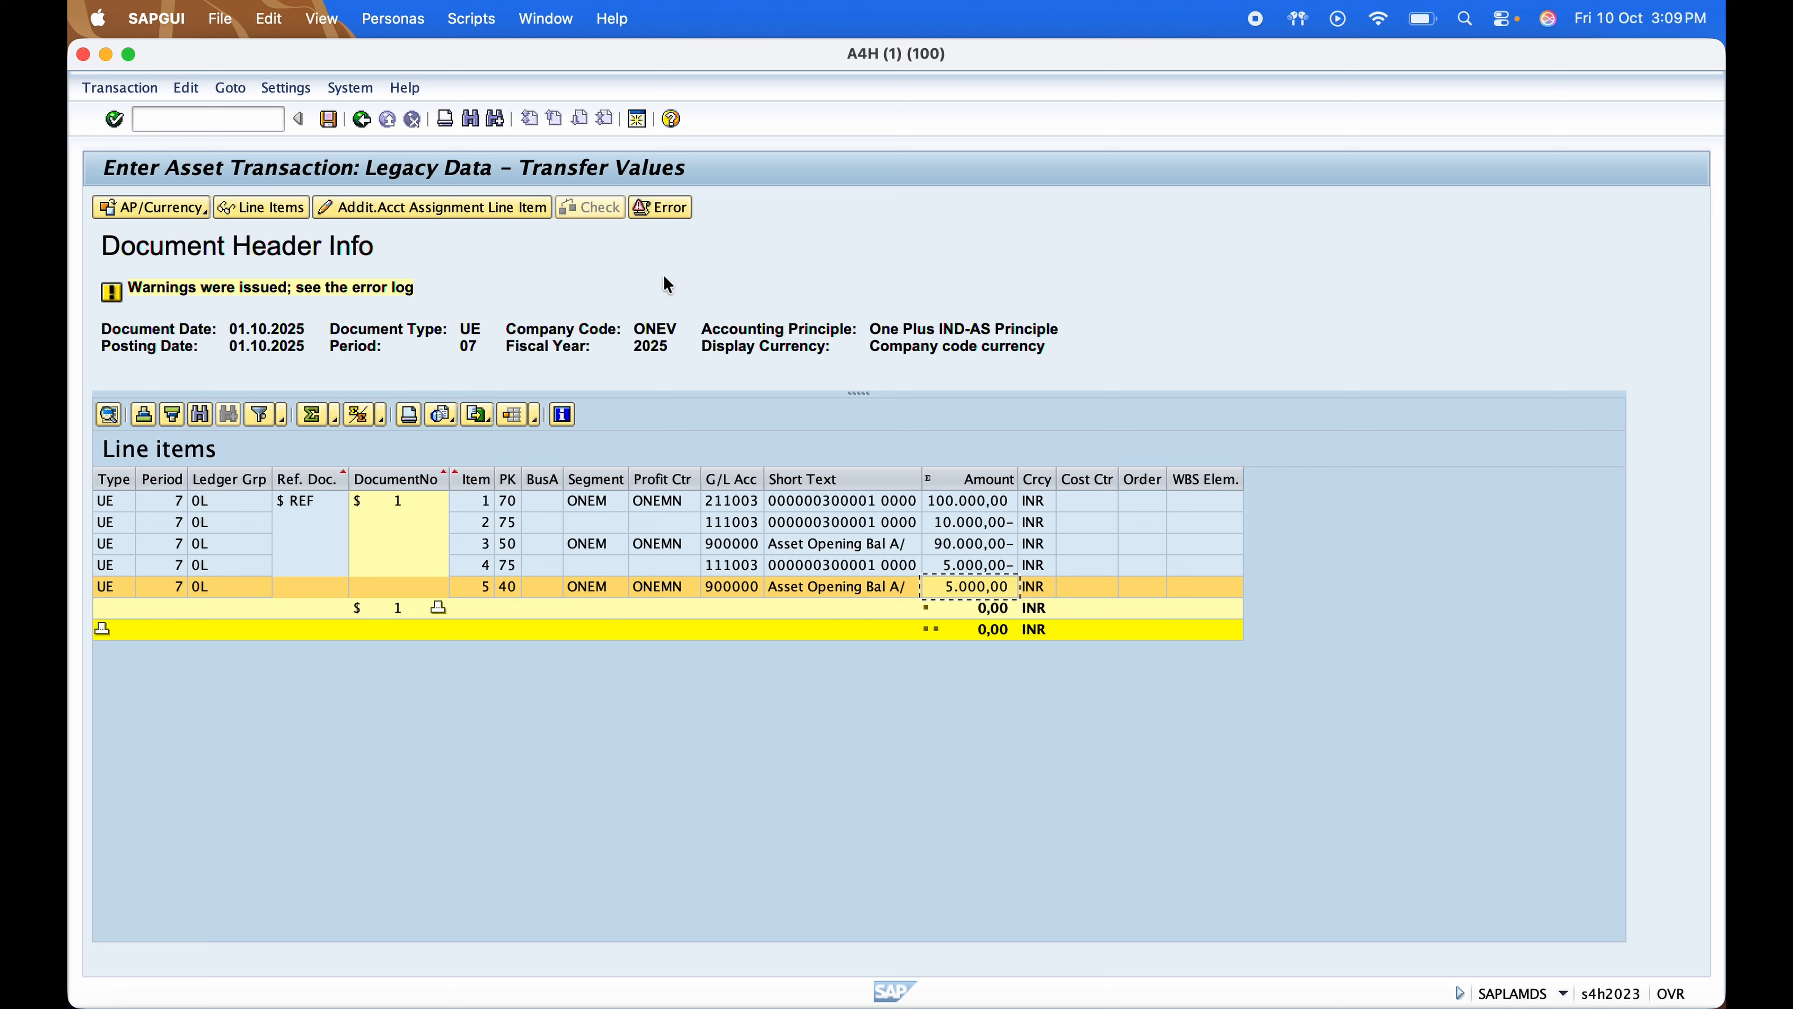
Review the simulation's error log, then check the line items' document type and period against the document header
{"action": "left_click", "coordinate": [669, 206]}
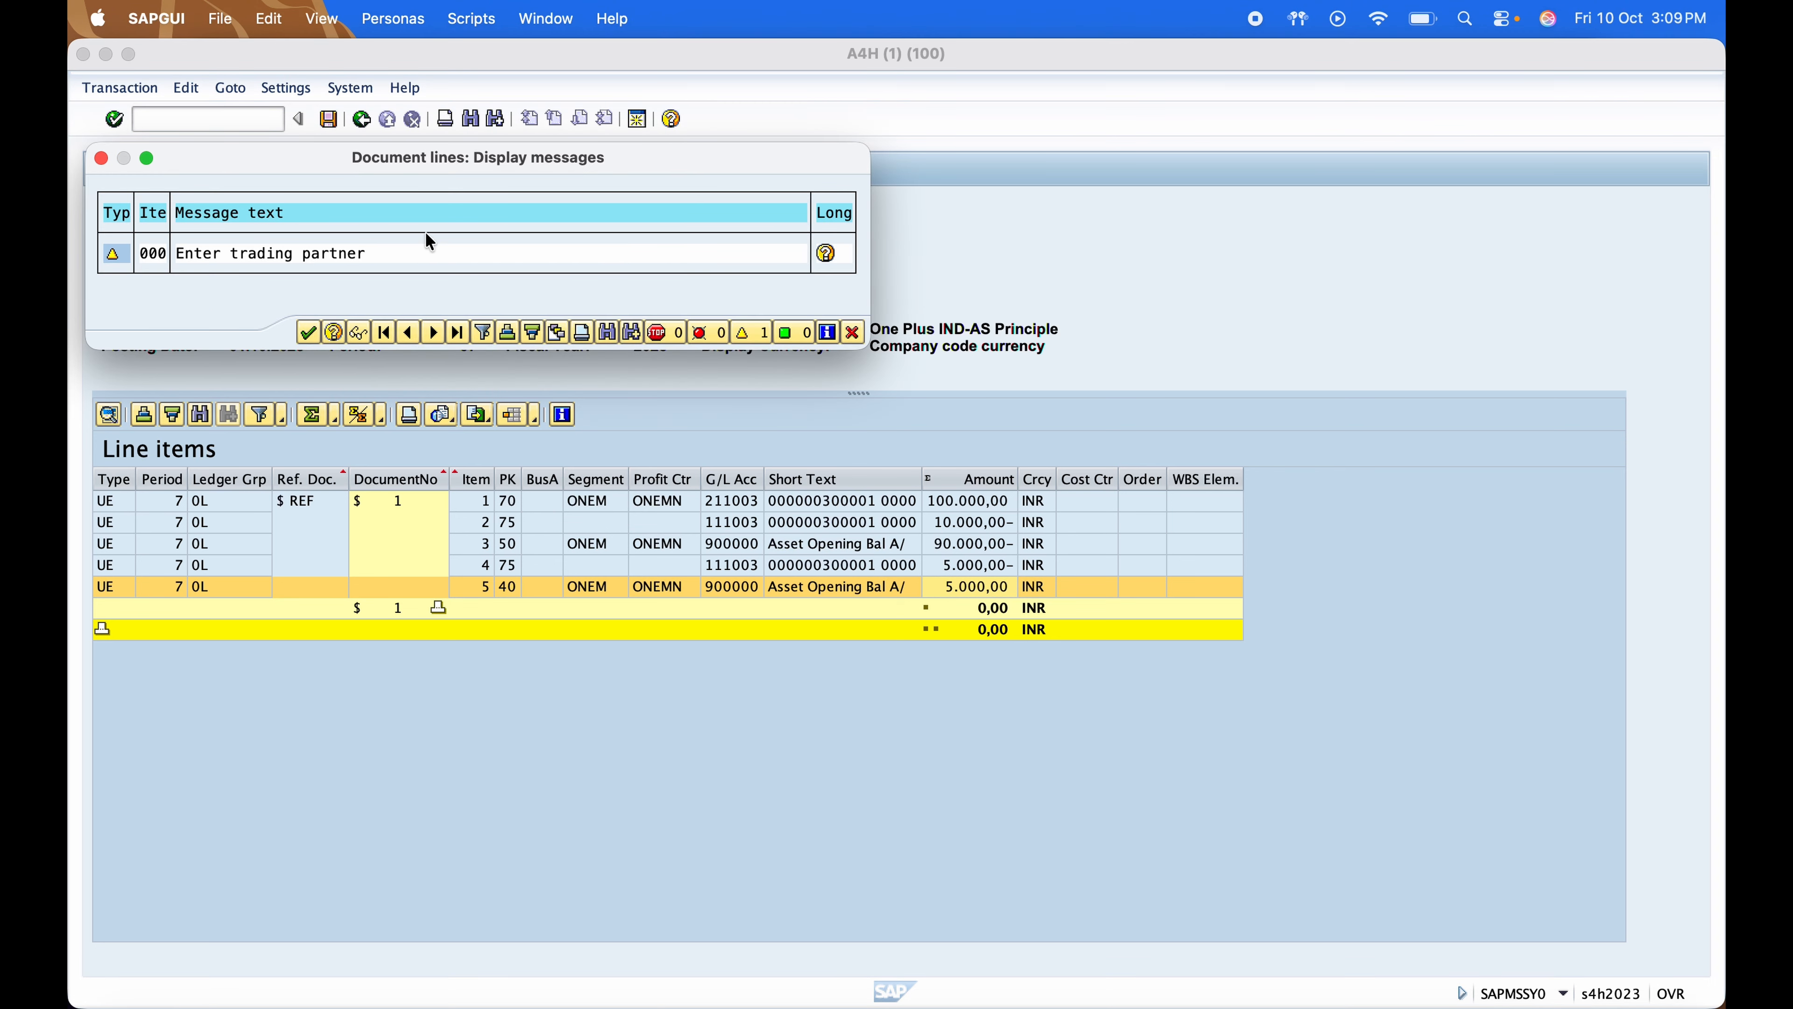
{"action": "left_click", "coordinate": [308, 332]}
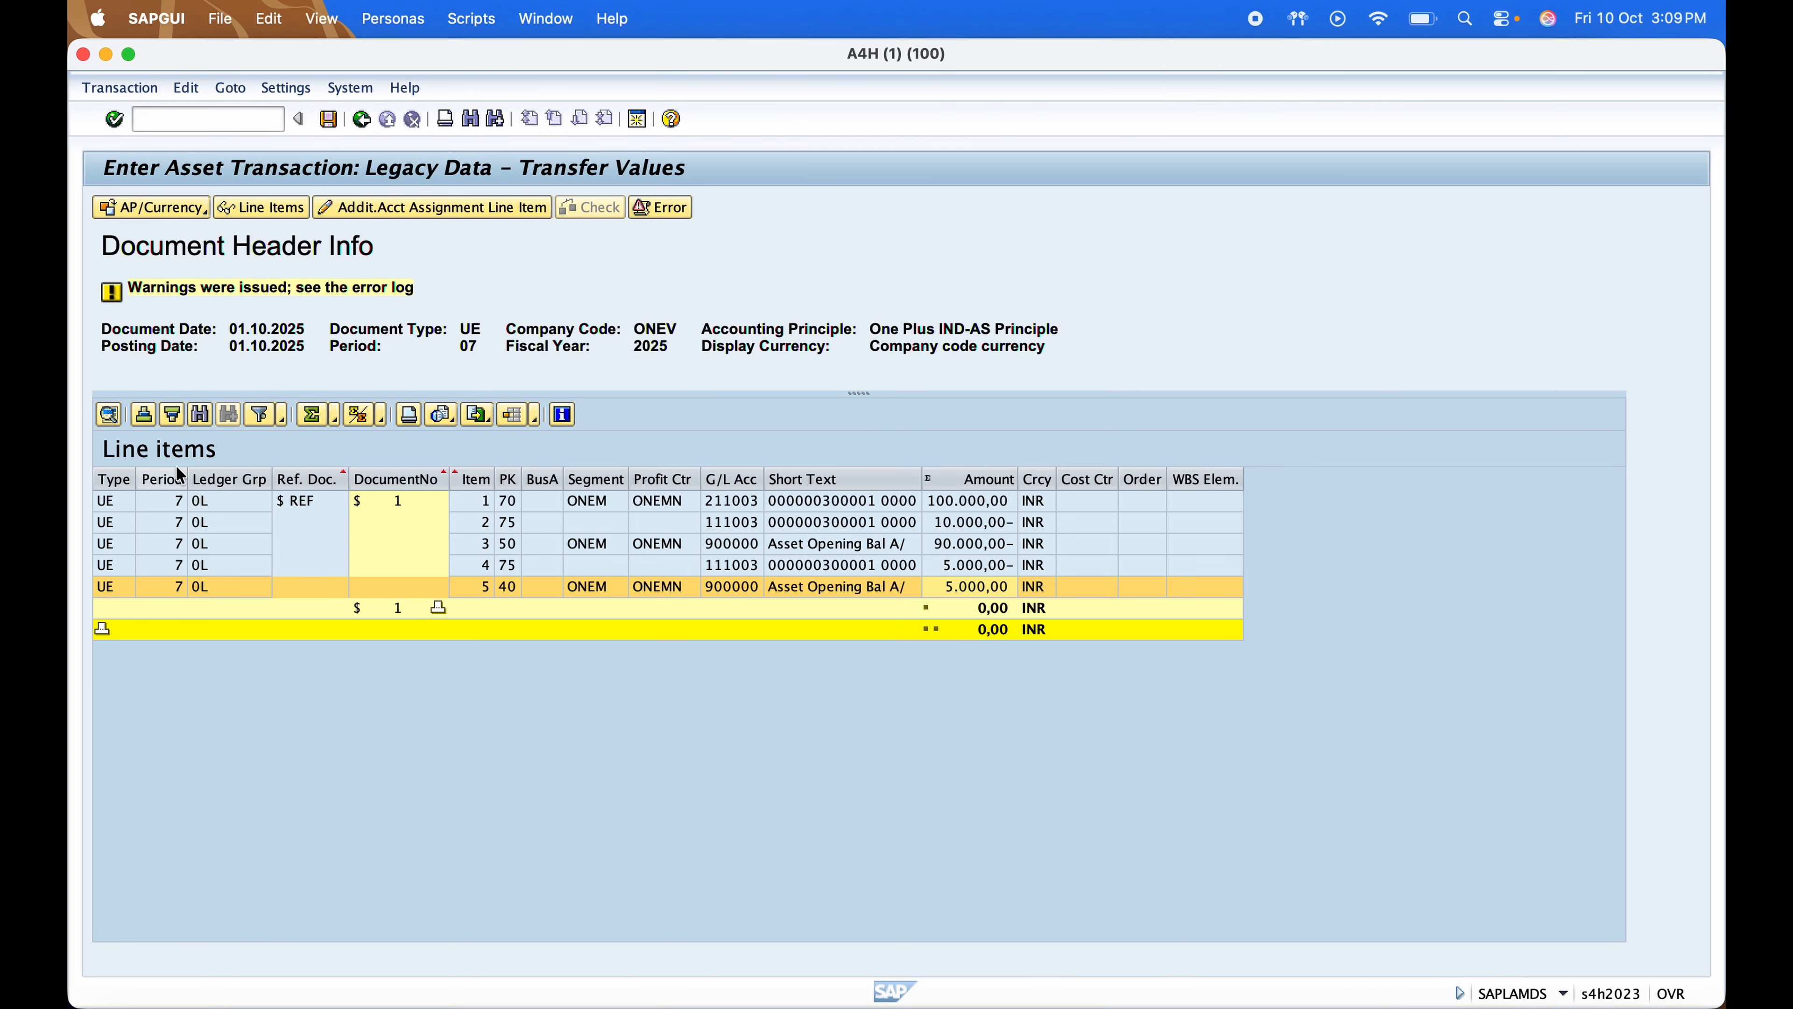
{"action": "left_click", "coordinate": [118, 475]}
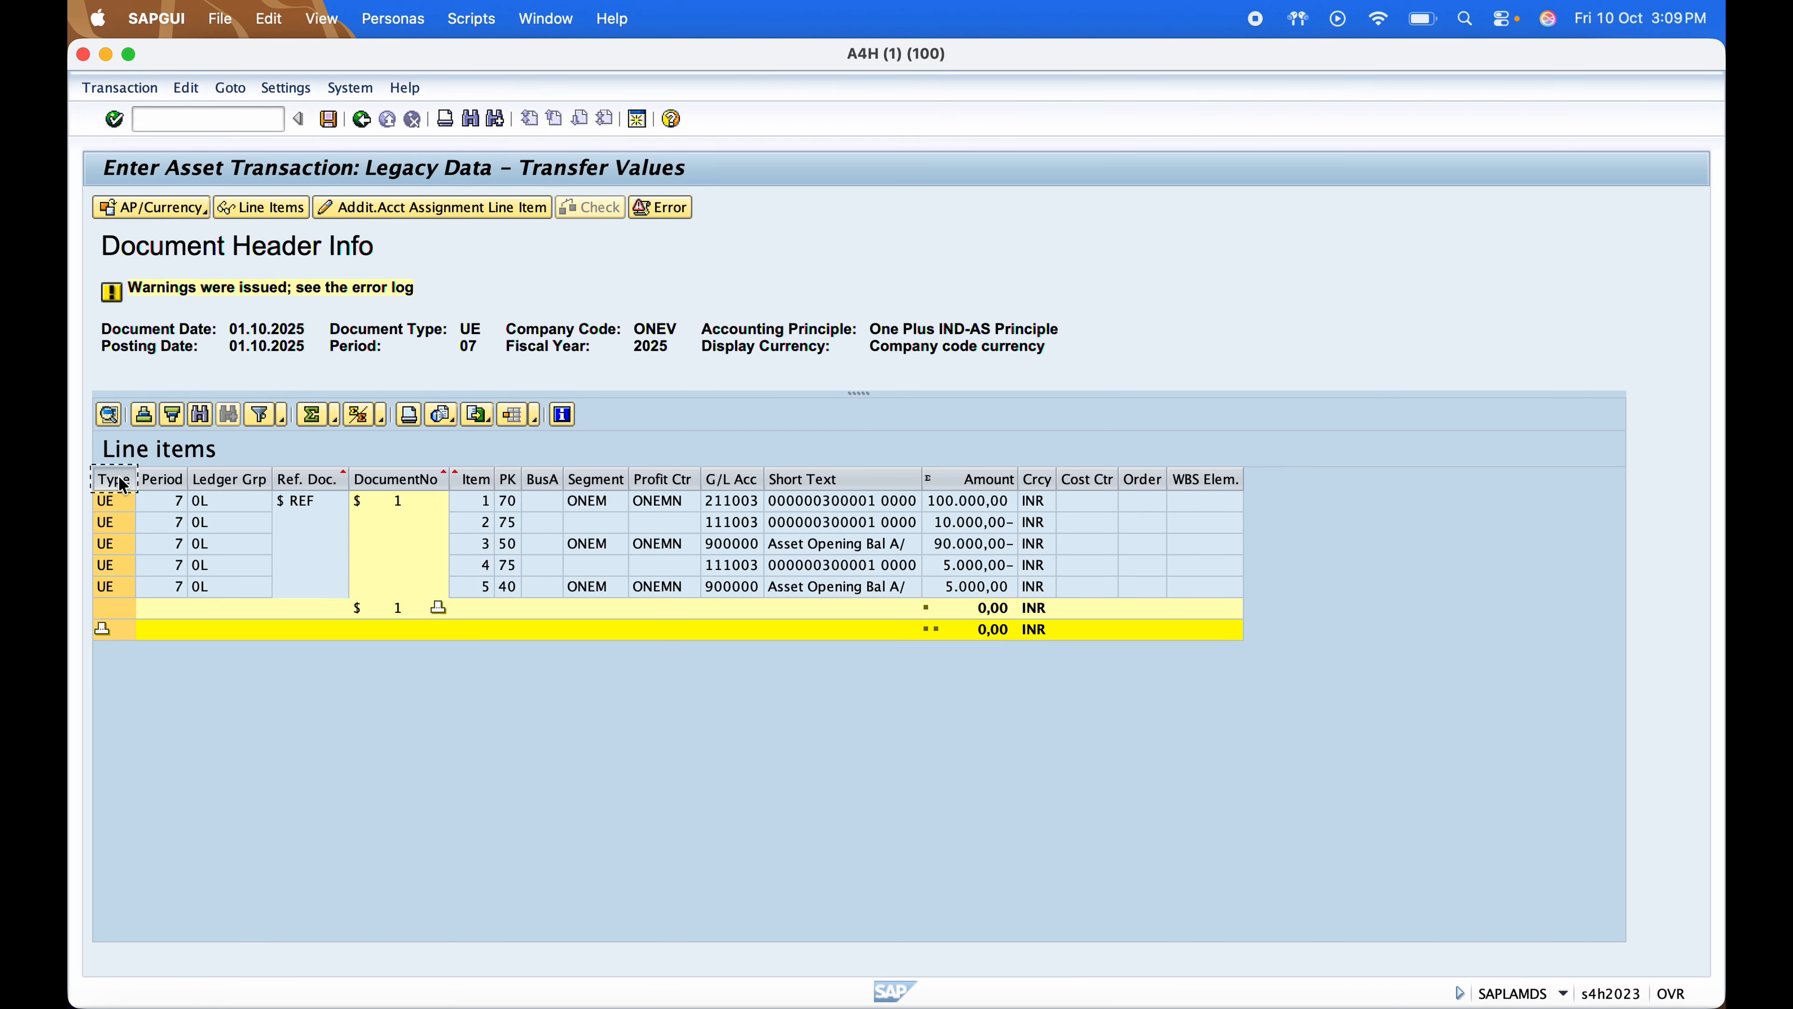
{"action": "left_click", "coordinate": [171, 476]}
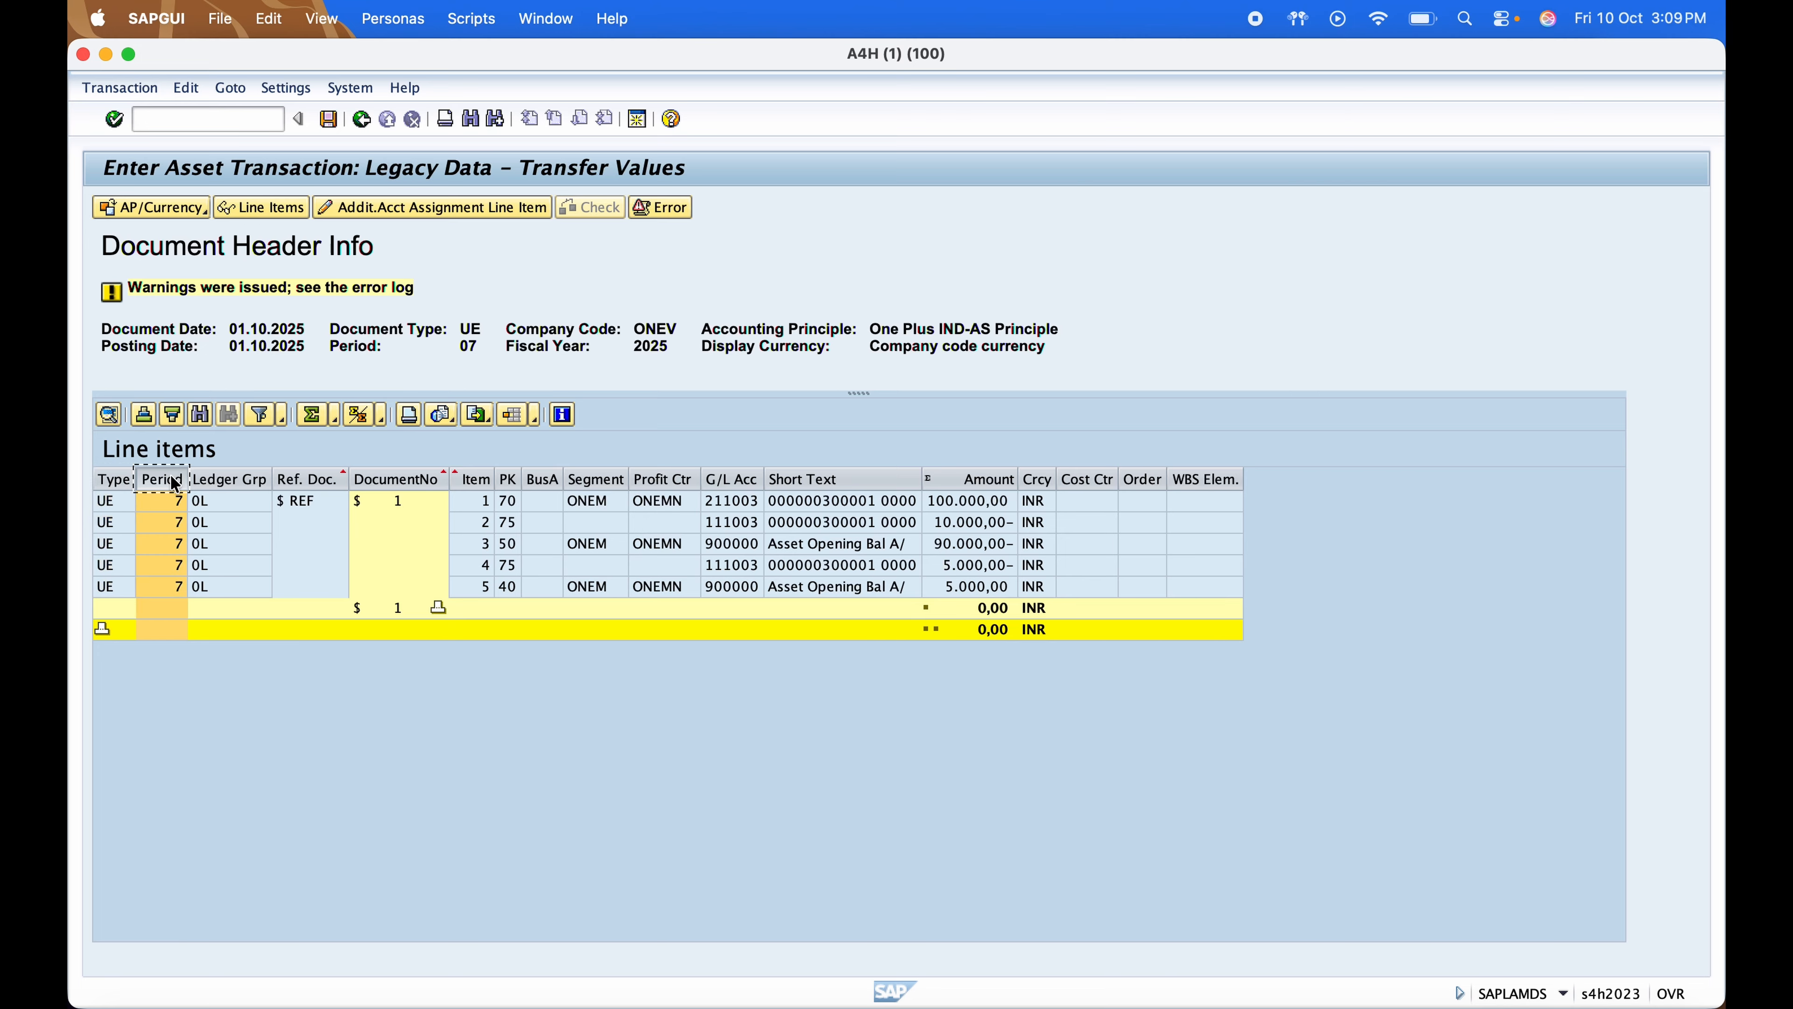
{"action": "left_click", "coordinate": [228, 335]}
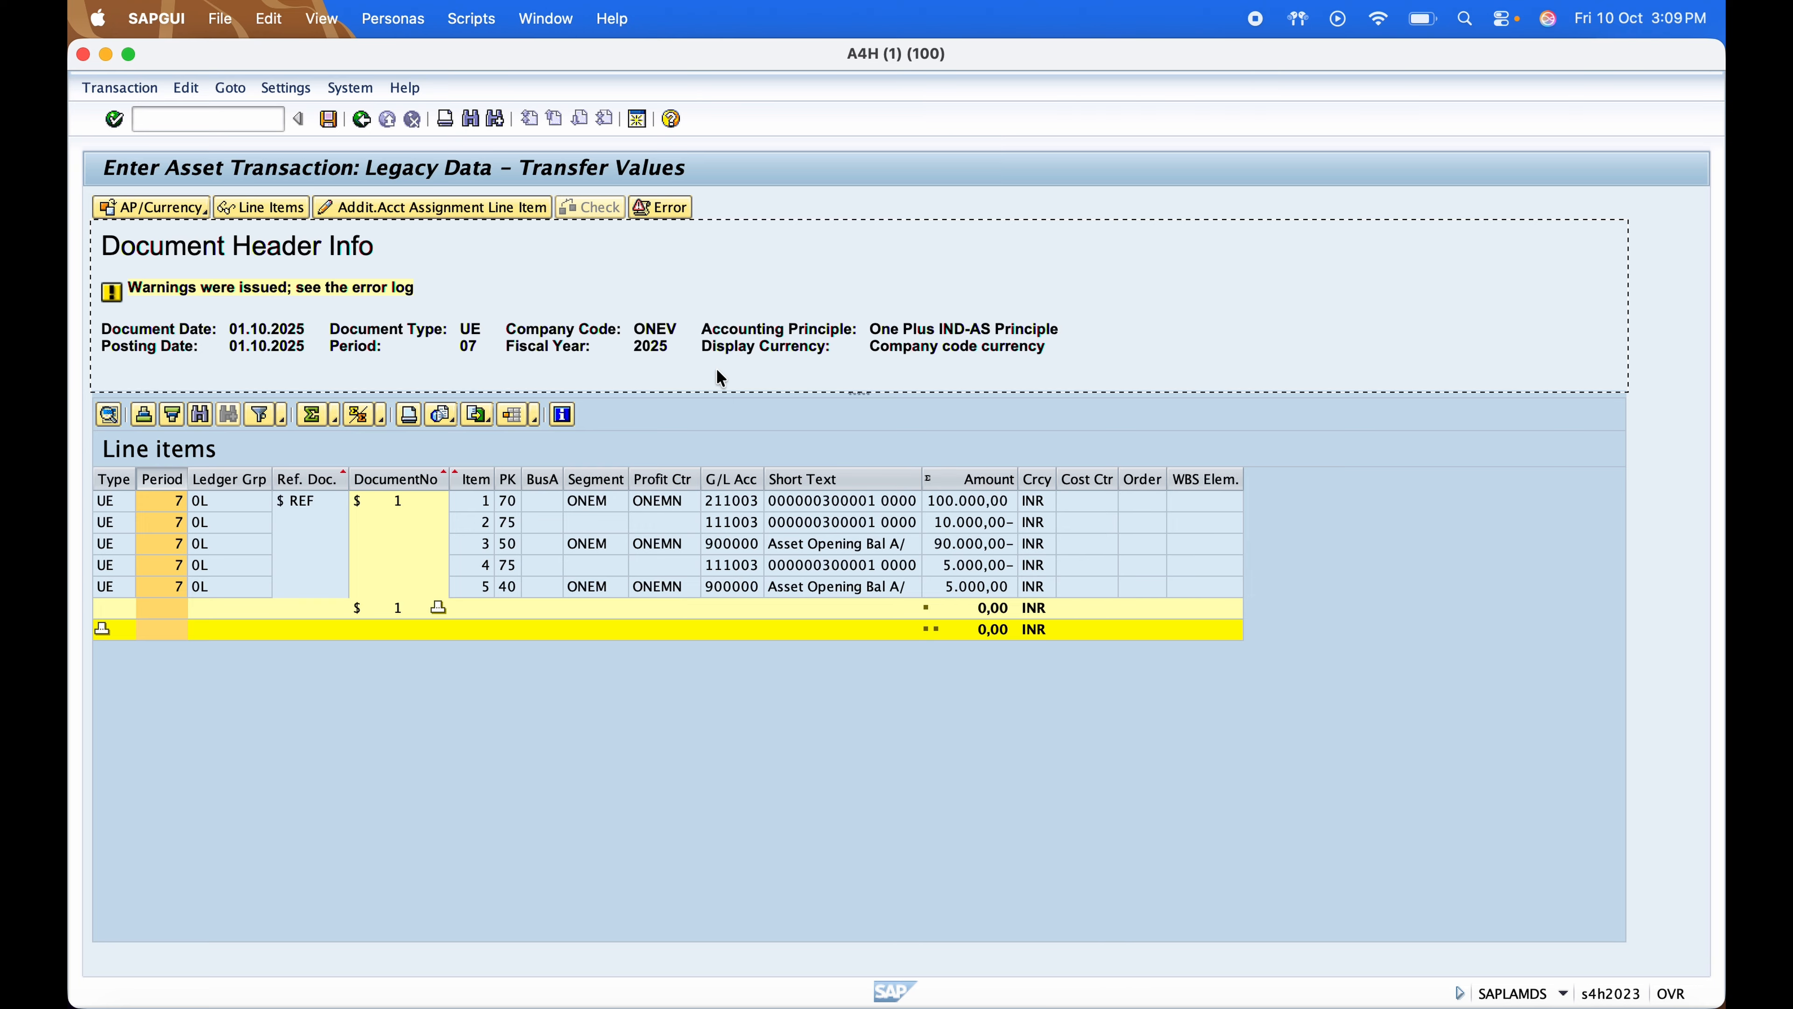
Return from the simulation, post the legacy data transfer and review the posting messages for both accounting principles
{"action": "left_click", "coordinate": [361, 118]}
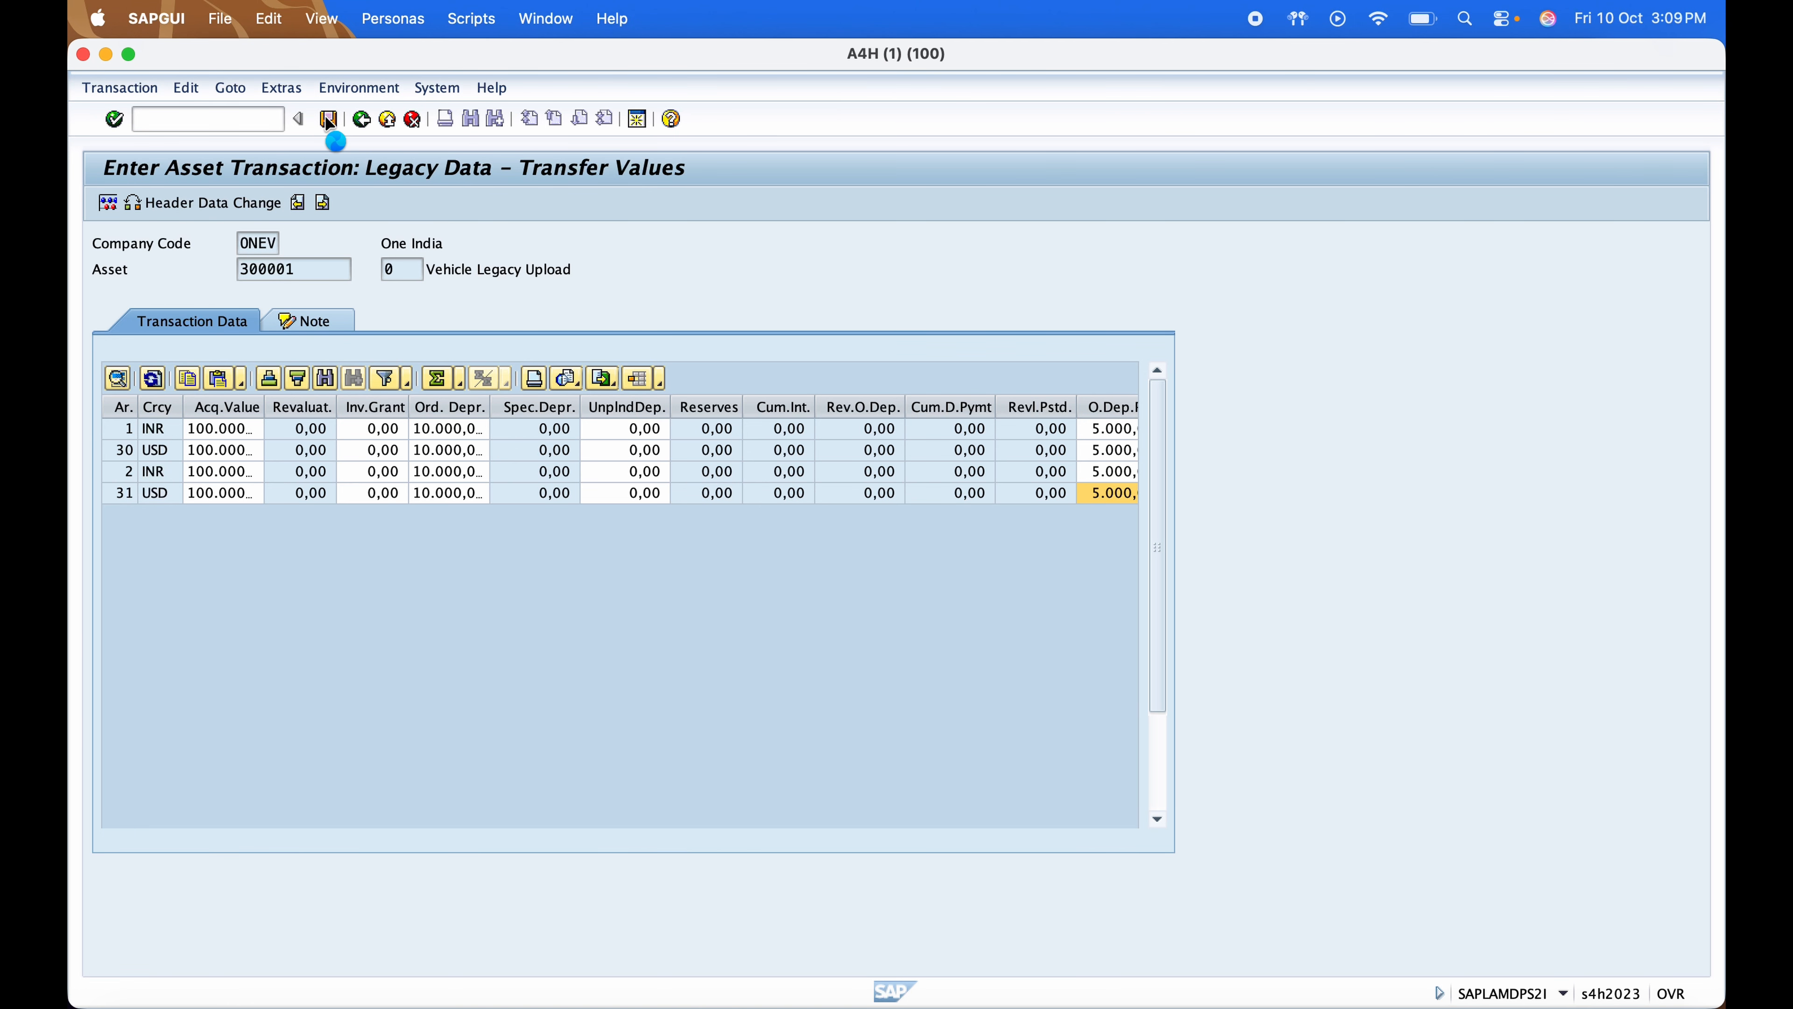
{"action": "left_click", "coordinate": [329, 120]}
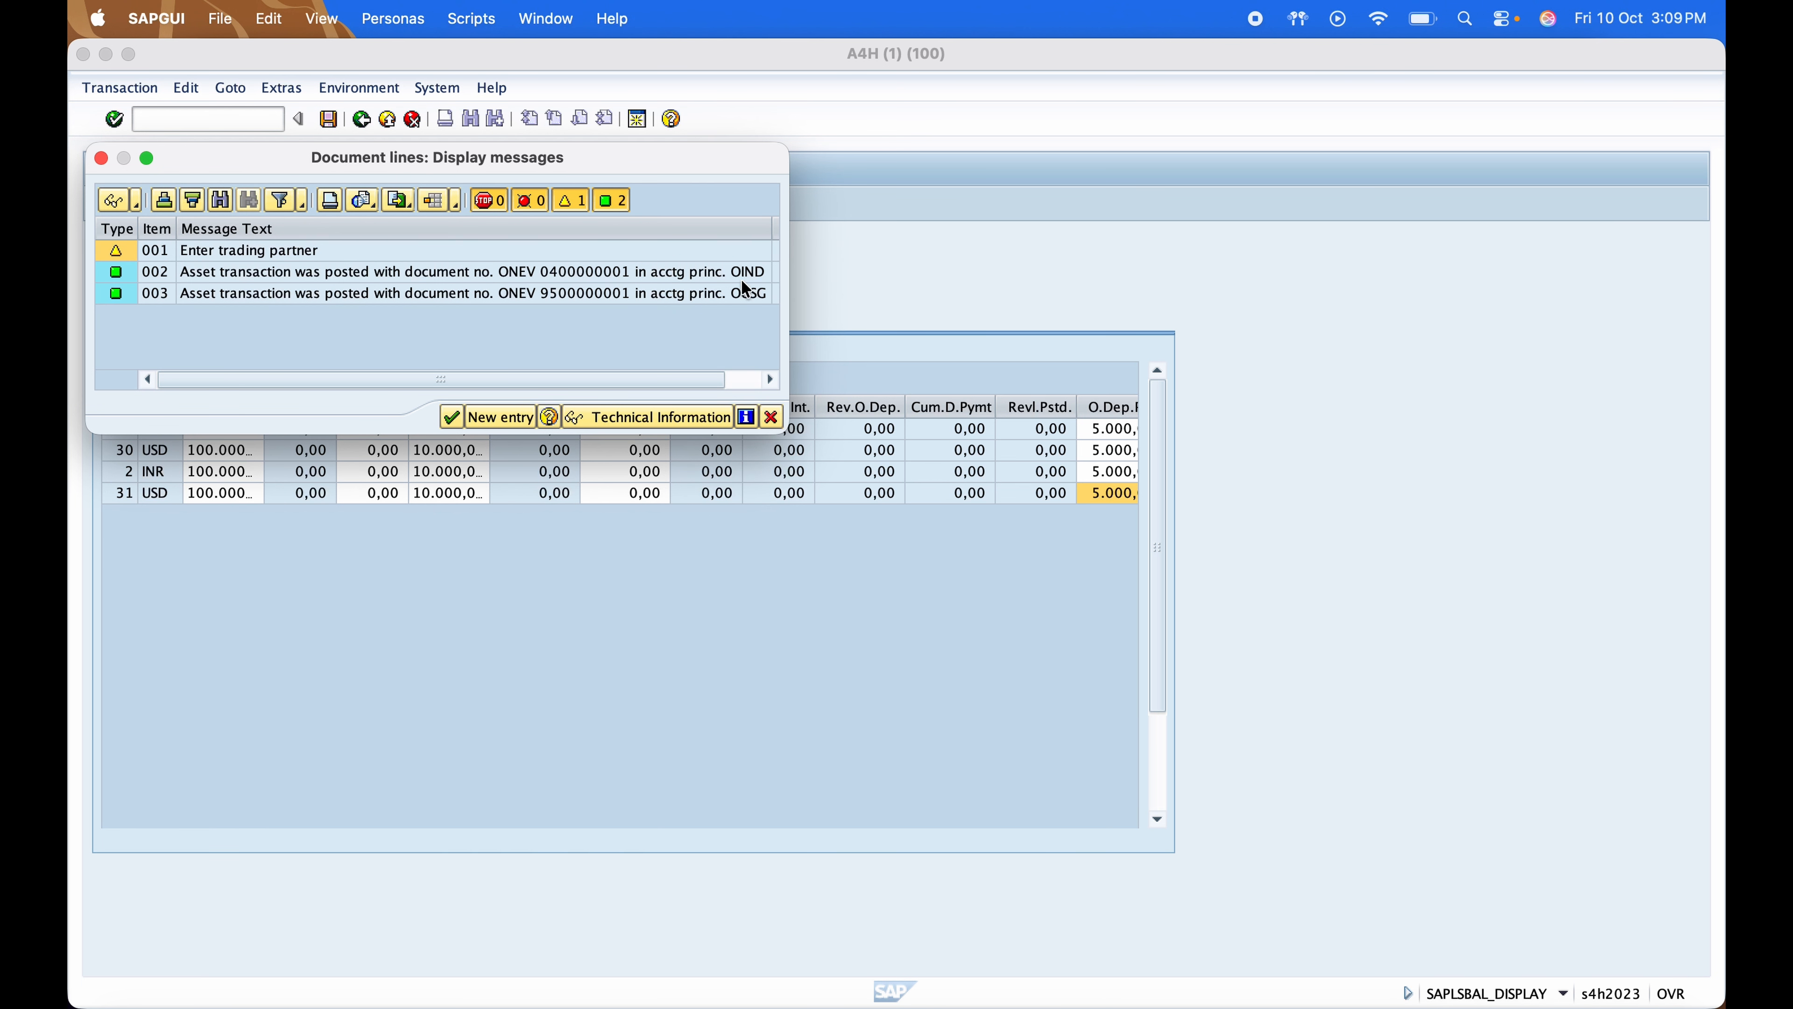
{"action": "left_click", "coordinate": [764, 299]}
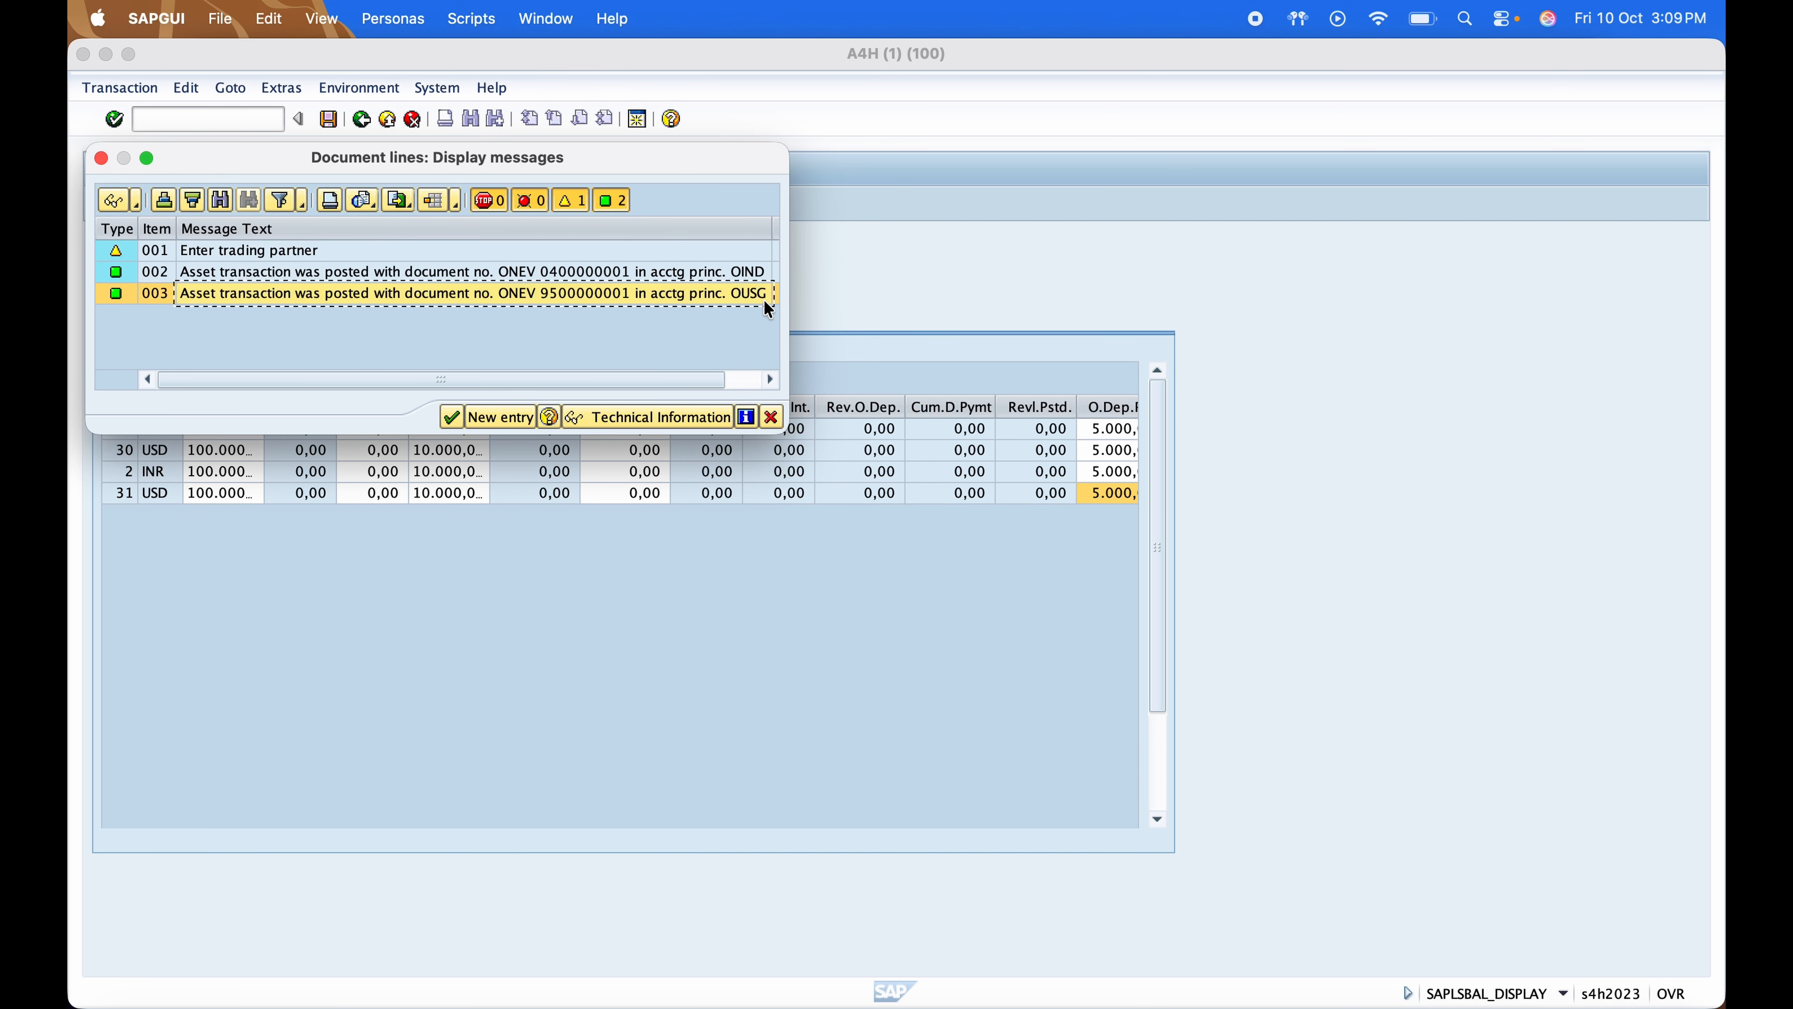
{"action": "left_click", "coordinate": [451, 417]}
Open Asset Explorer with AW01N and check the fiscal-year-start acquisition value and ordinary depreciation of area 01
{"action": "left_click", "coordinate": [199, 118]}
{"action": "type", "text": "aw01n"}
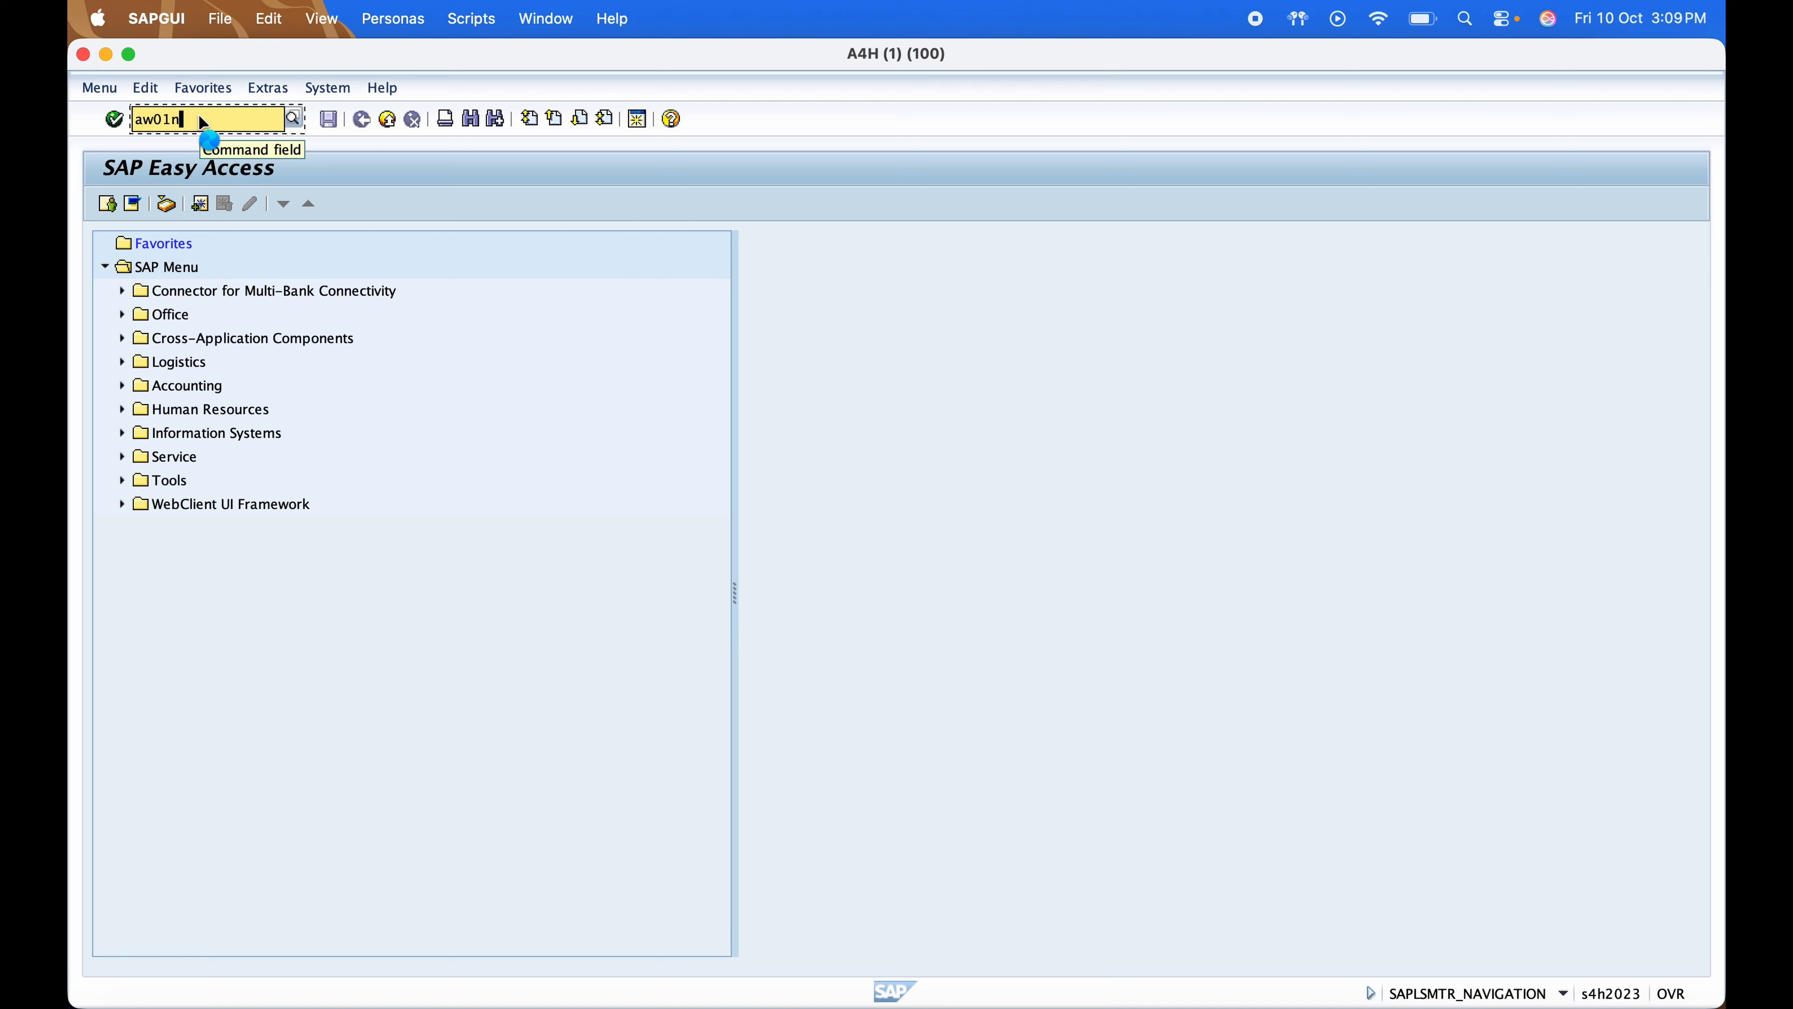
{"action": "key", "text": "Return"}
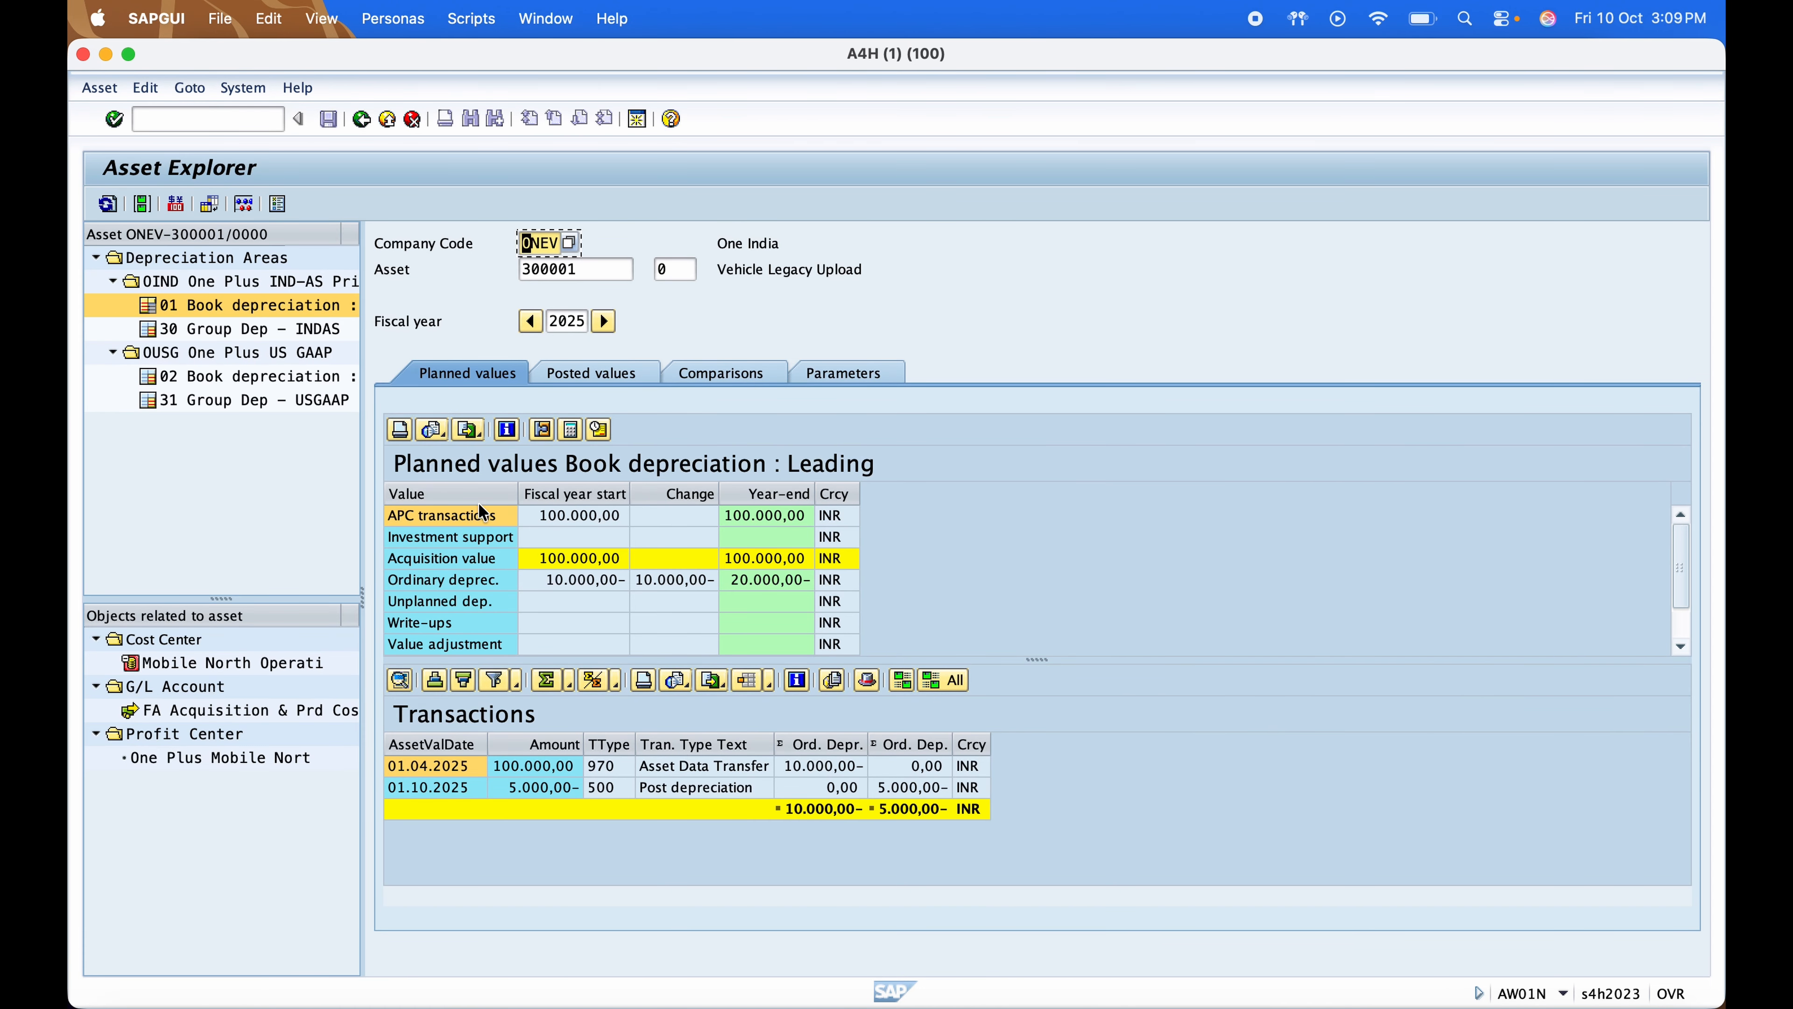
{"action": "left_click", "coordinate": [568, 515]}
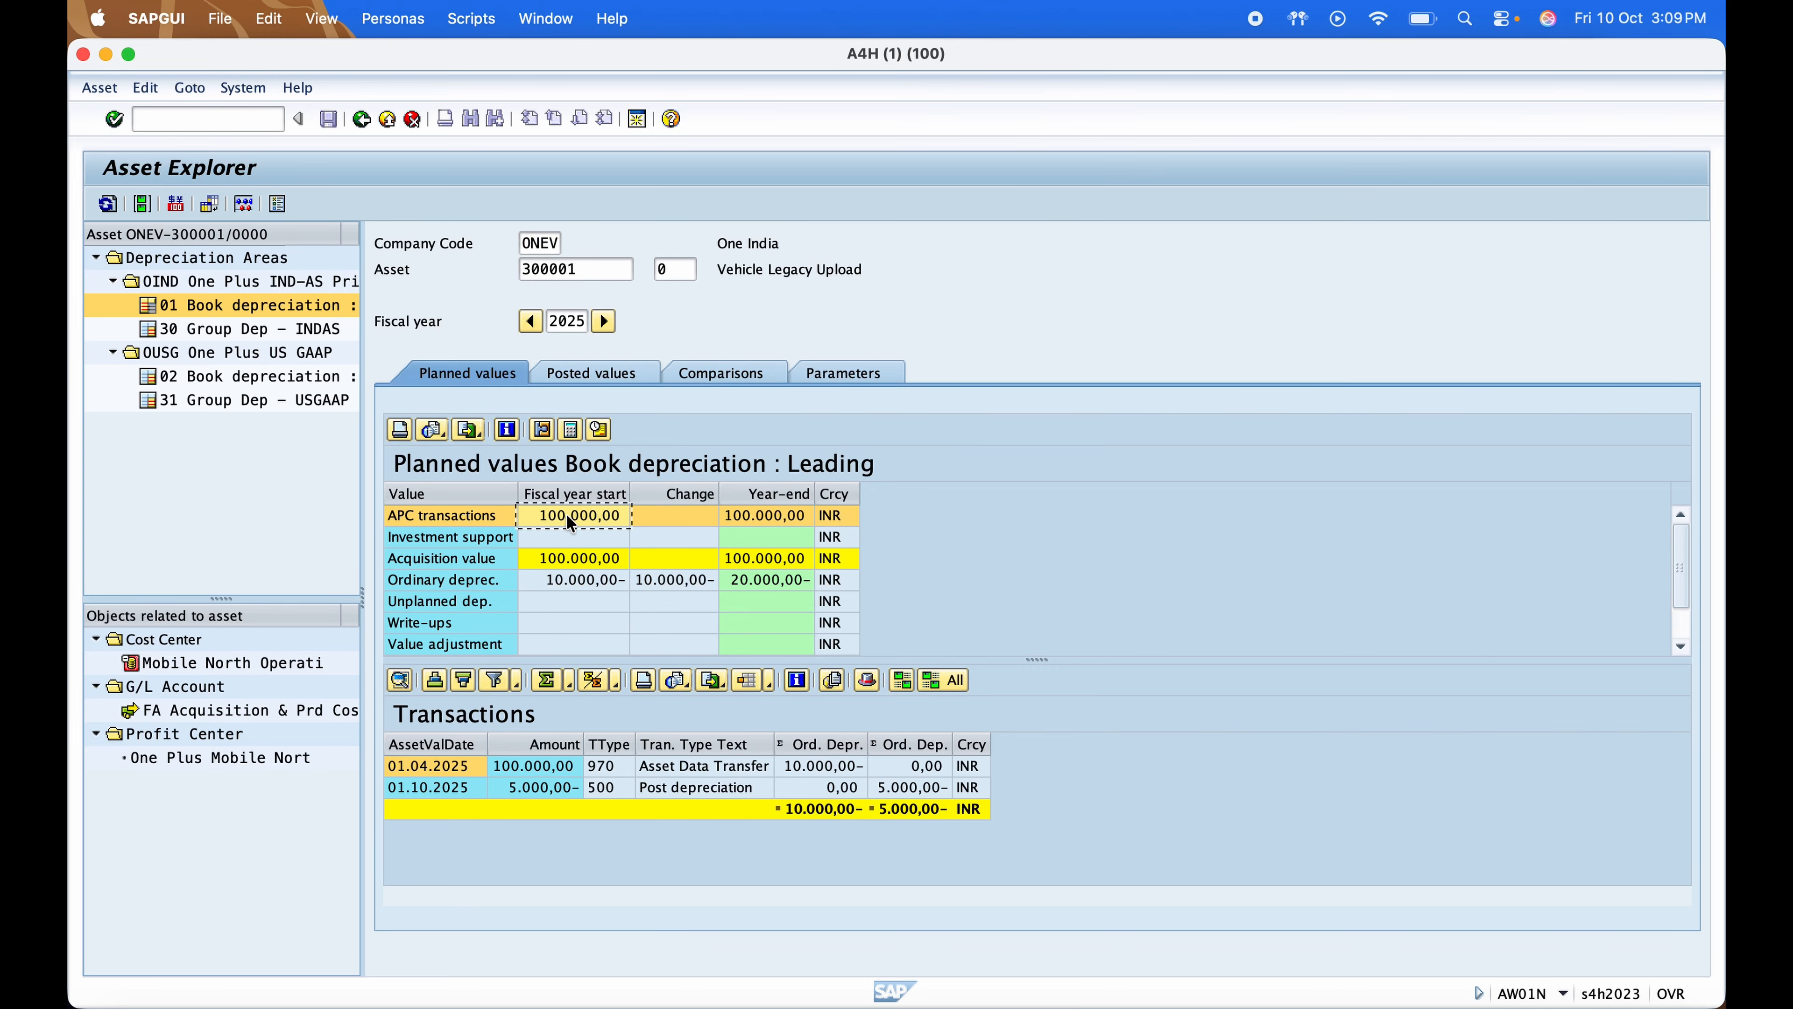
{"action": "left_click", "coordinate": [533, 576]}
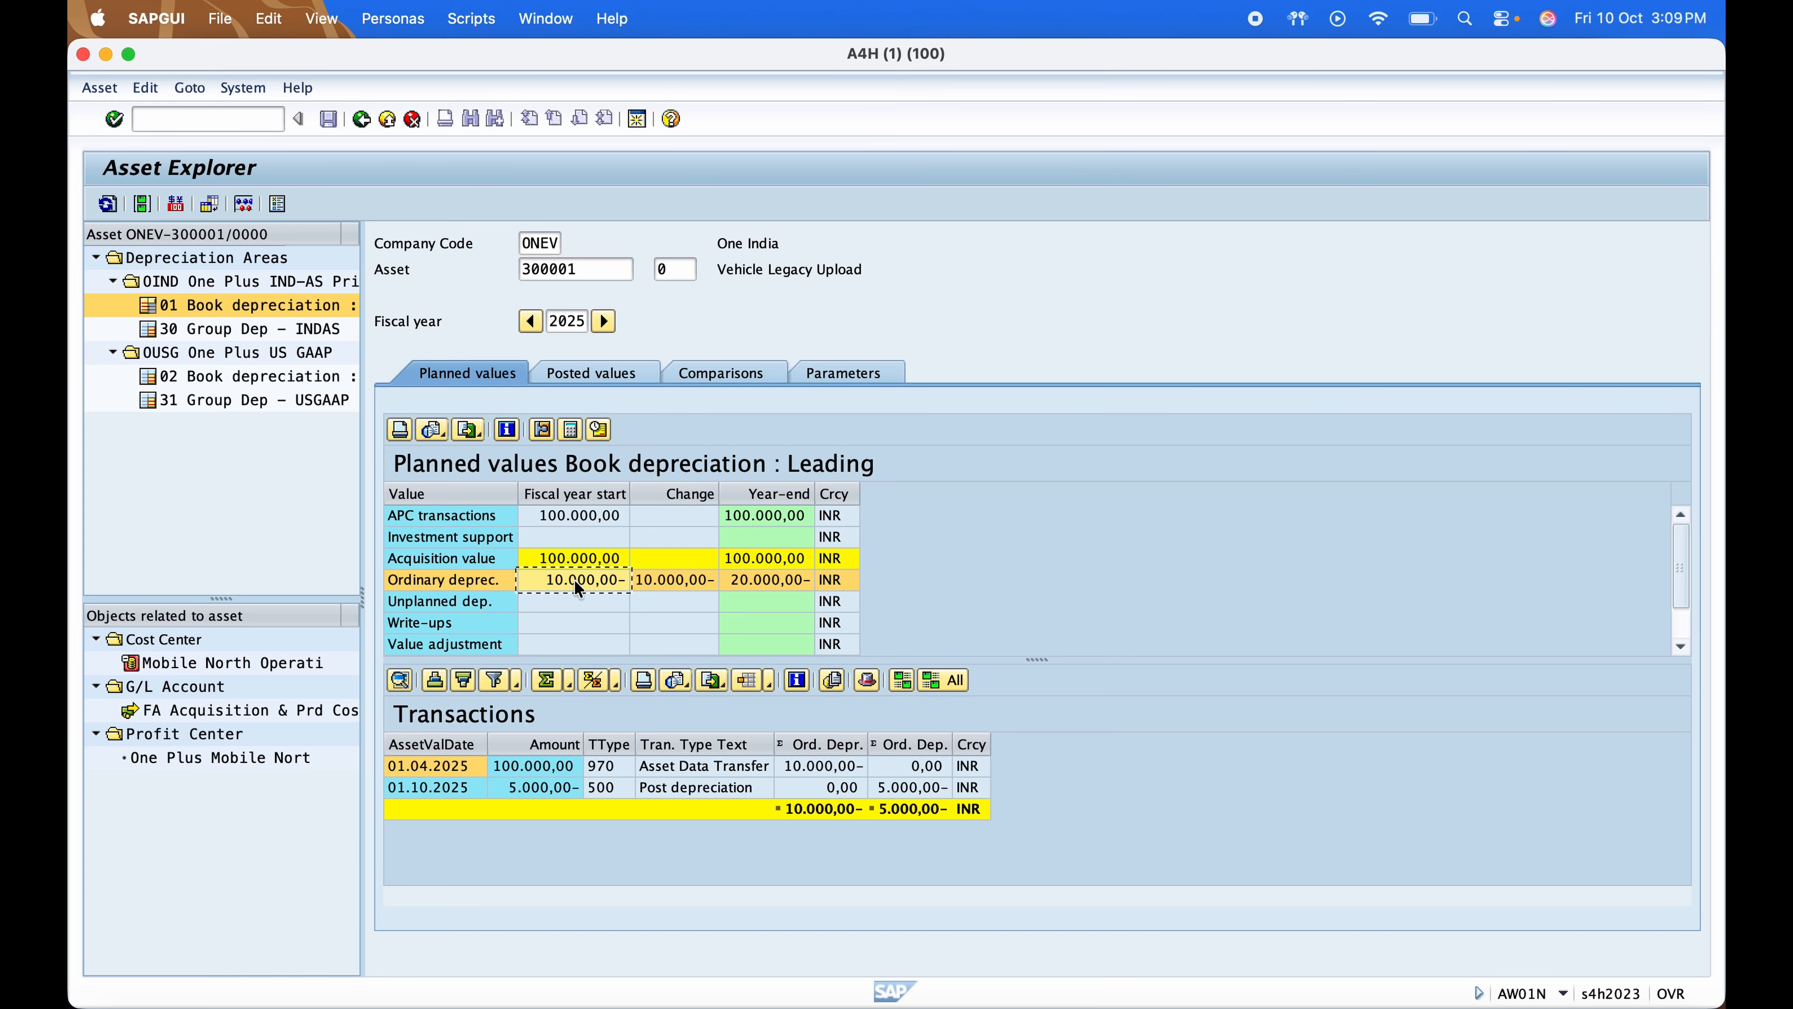
Examine the amounts, transaction type texts, ordinary depreciation and value dates of the asset data transfer and posted depreciation transactions
{"action": "left_click", "coordinate": [535, 787]}
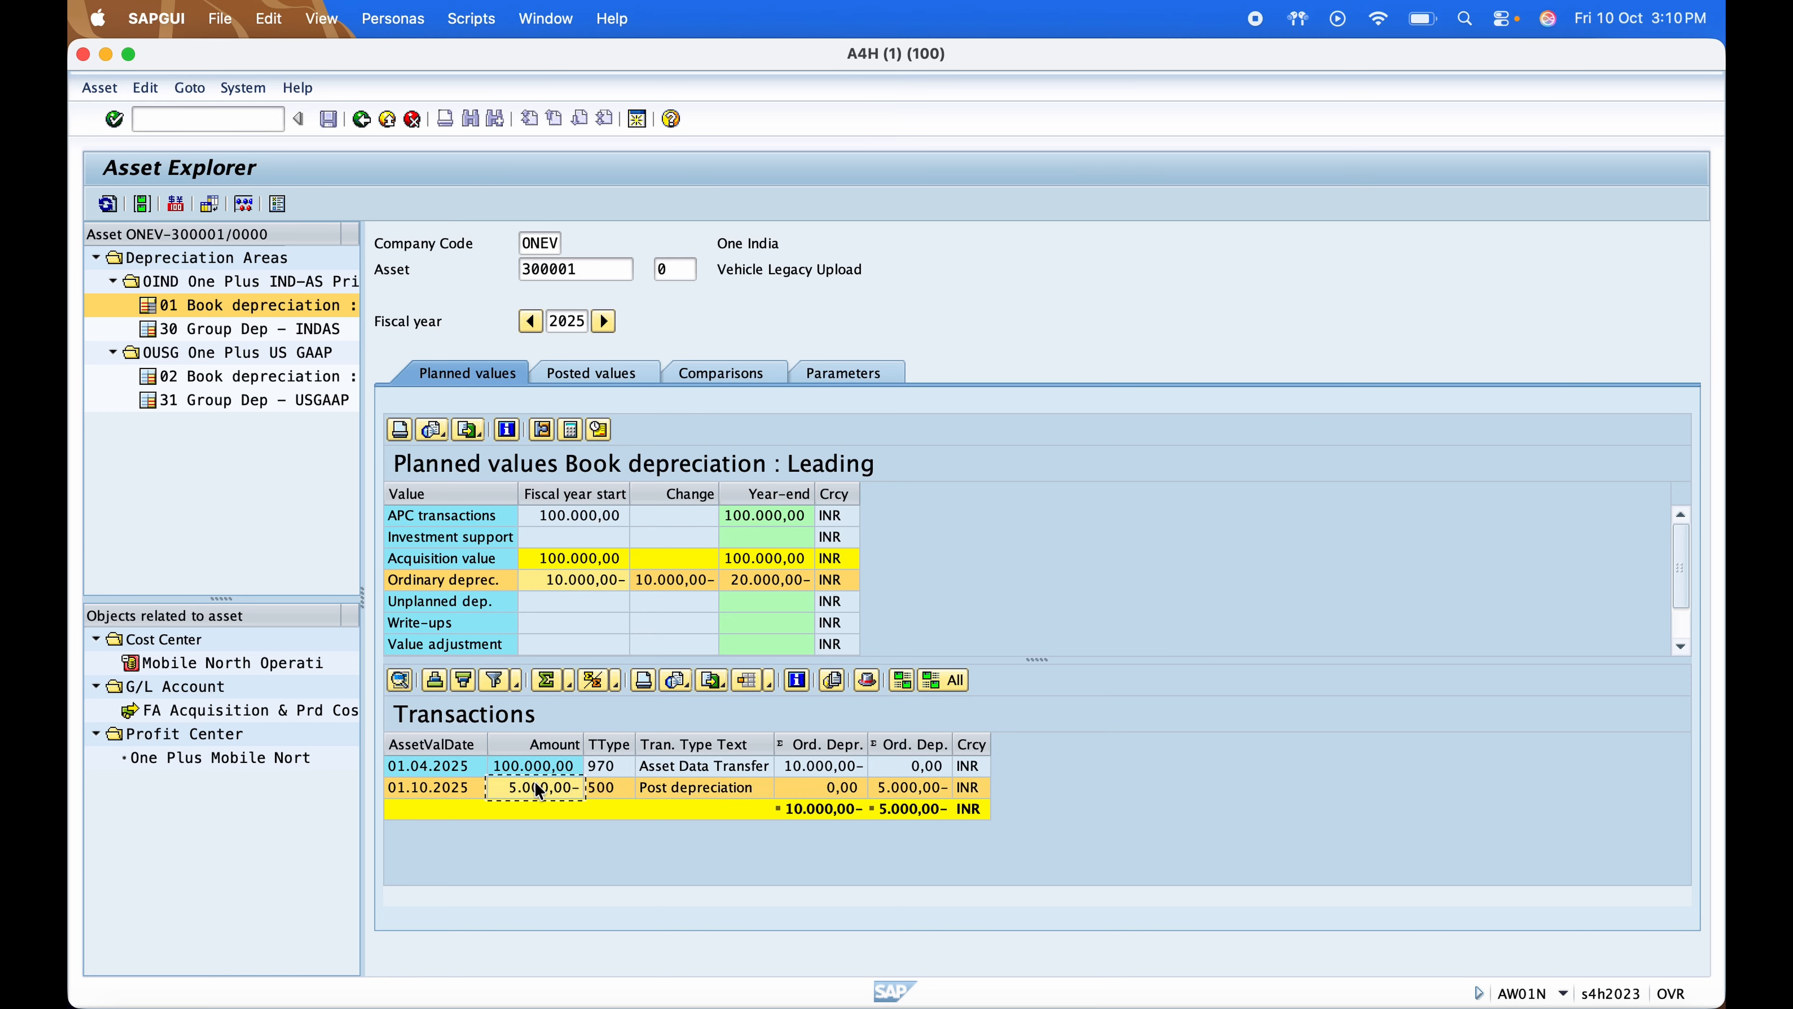
{"action": "left_click", "coordinate": [667, 788]}
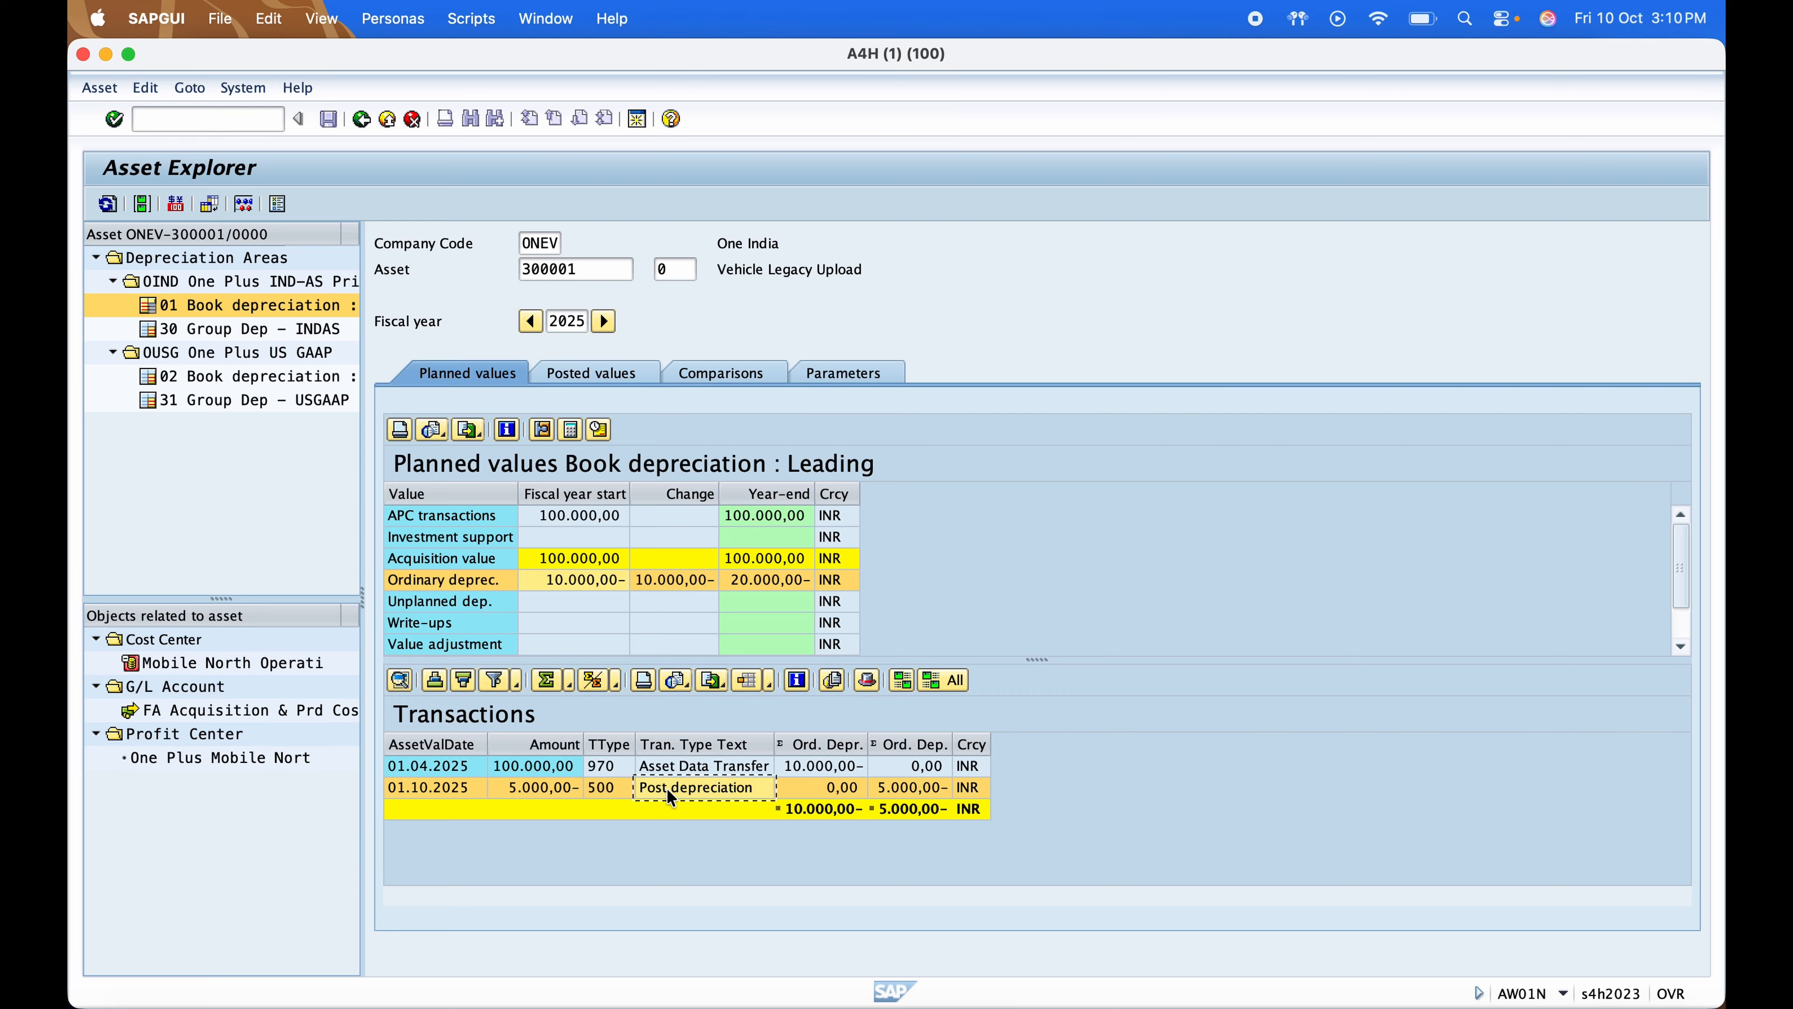
{"action": "left_click", "coordinate": [751, 768]}
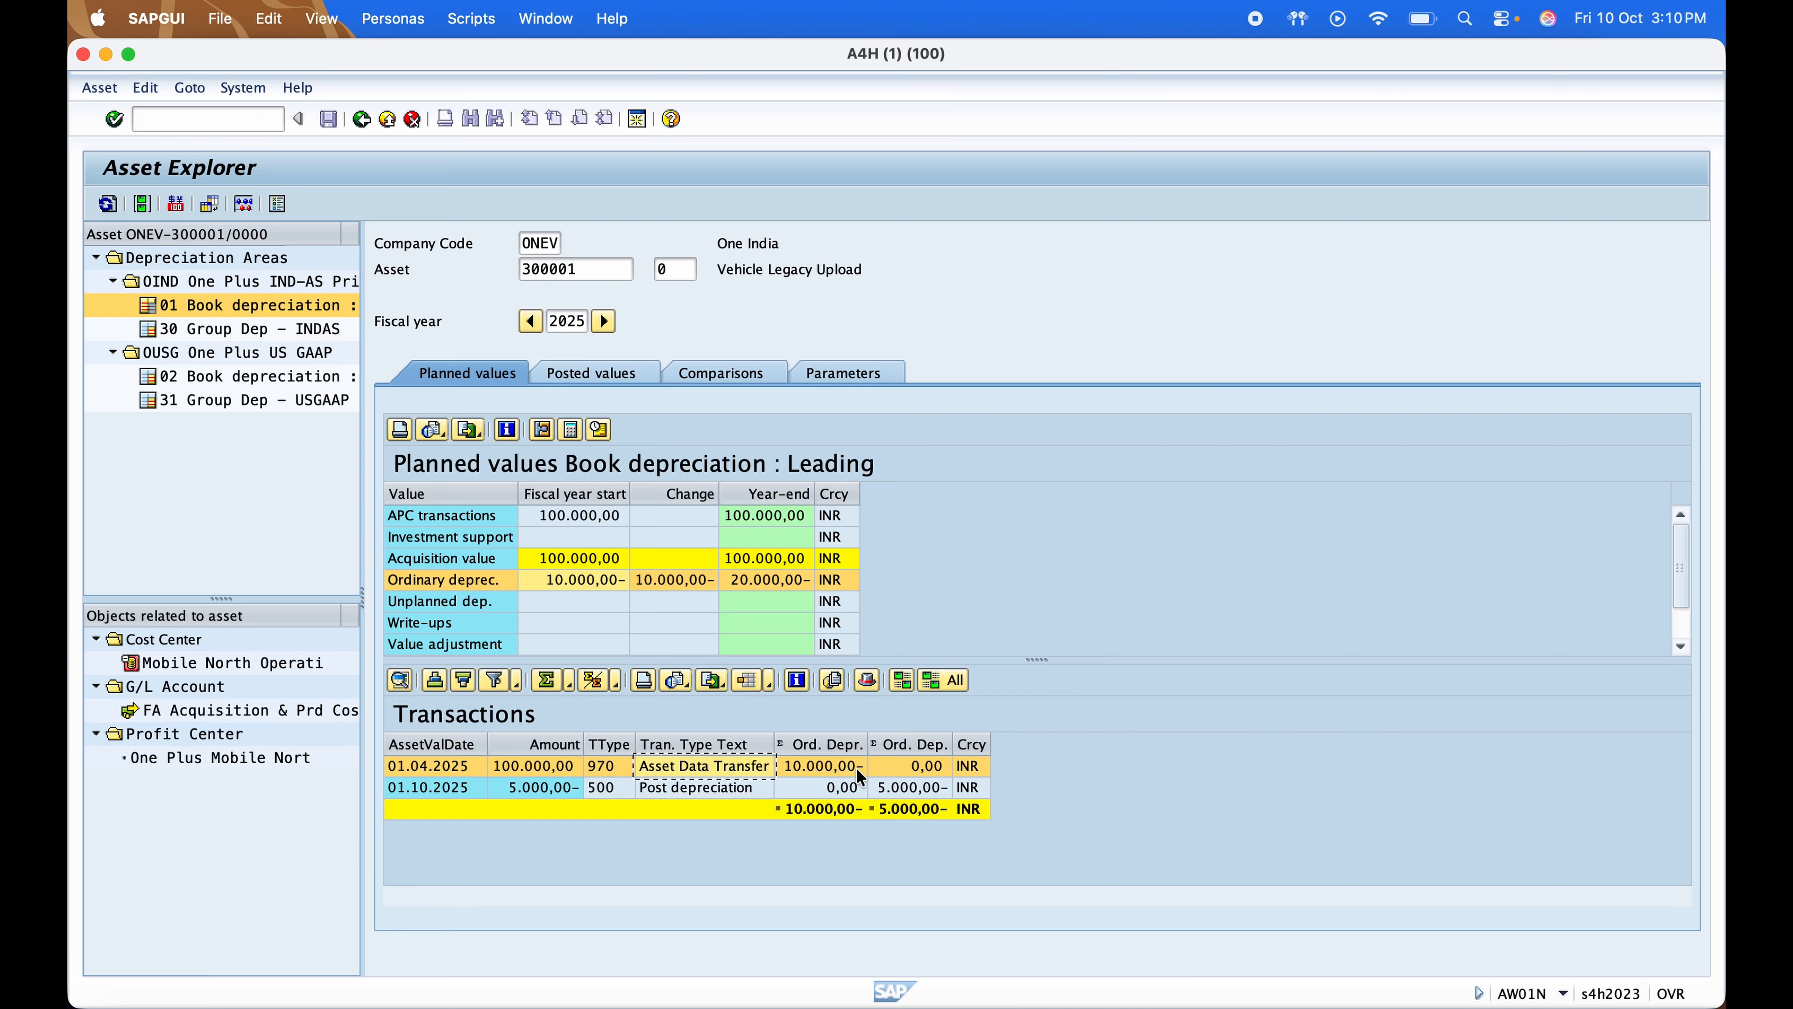
{"action": "left_click", "coordinate": [836, 768]}
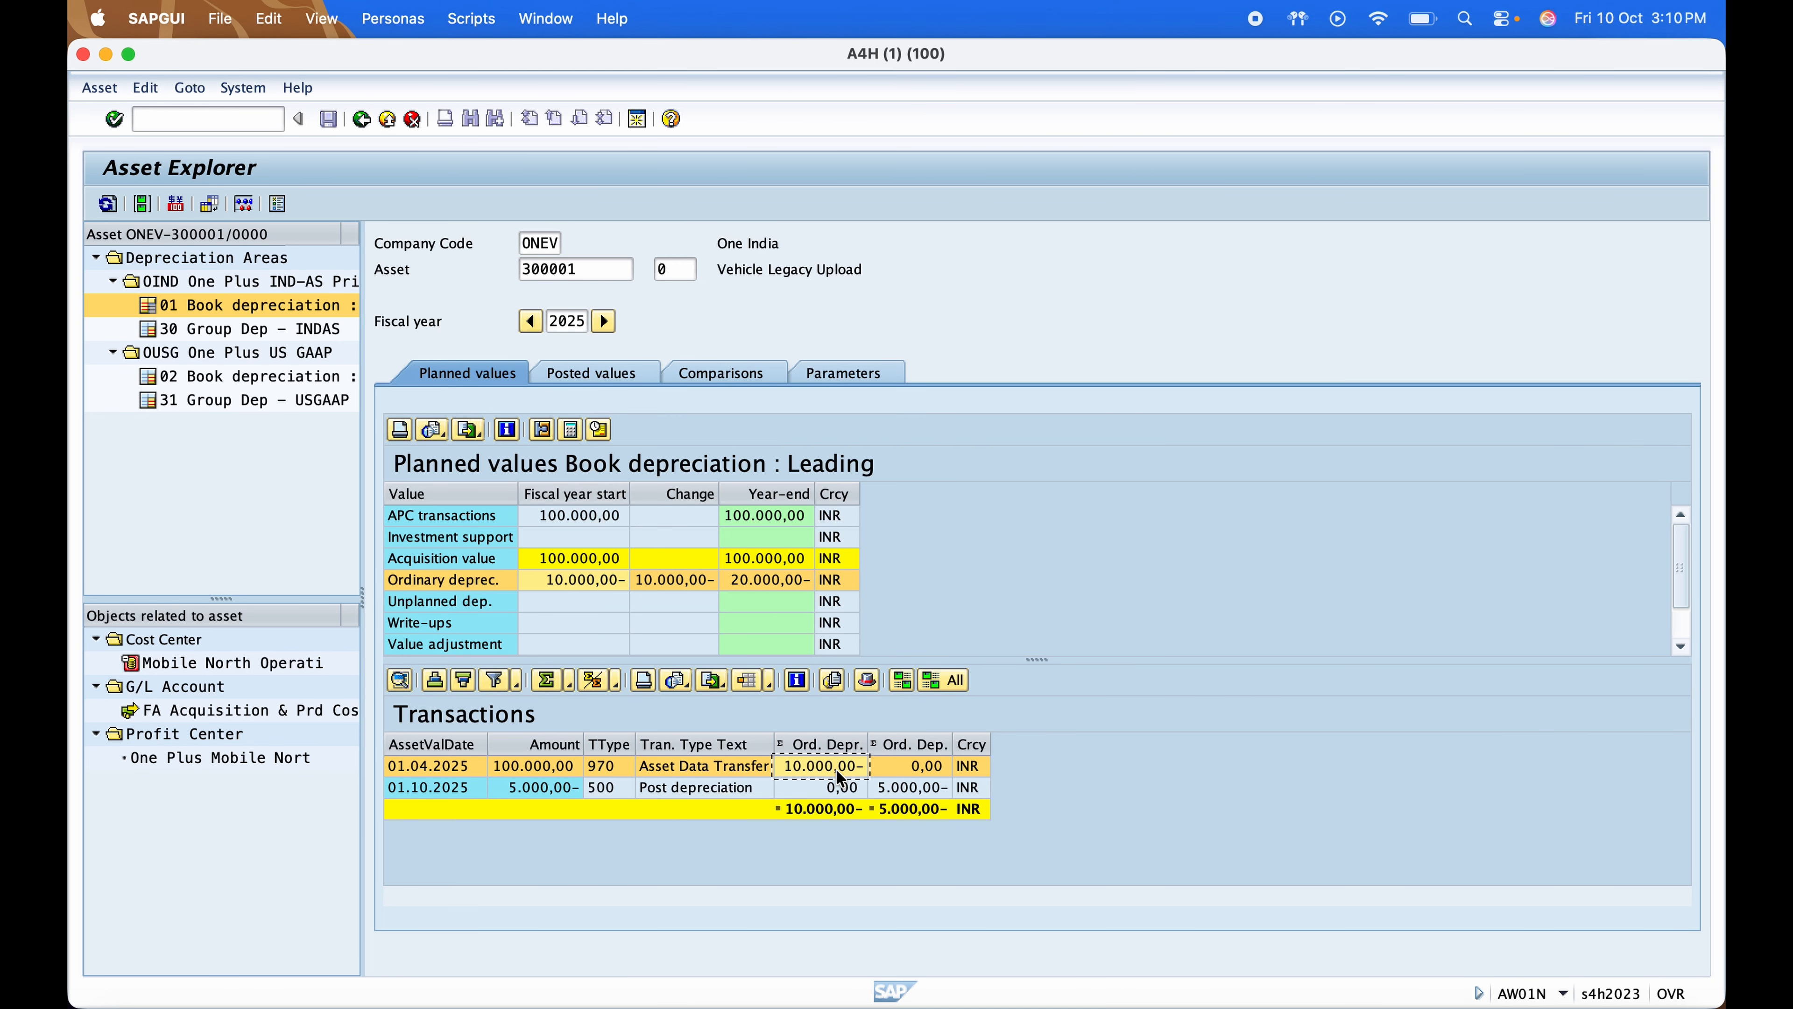
{"action": "left_click", "coordinate": [488, 762]}
{"action": "left_click", "coordinate": [444, 785]}
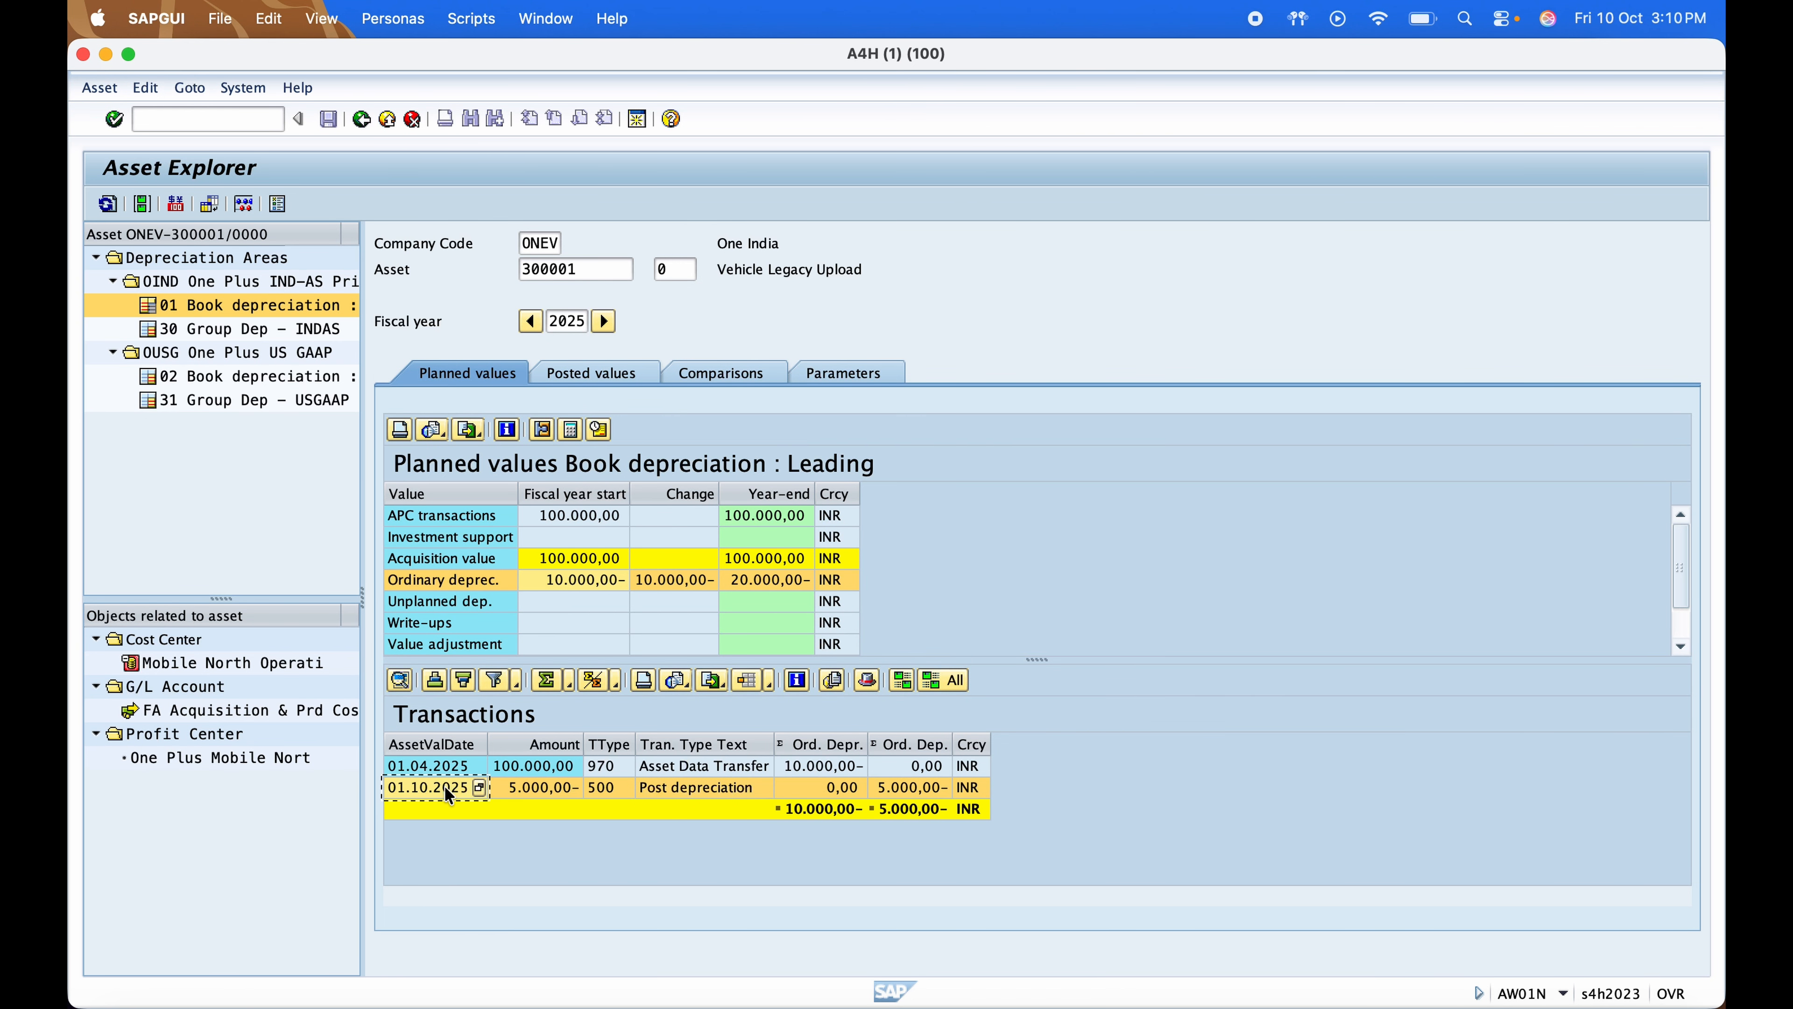
Display the asset's posted values and examine the planned ordinary depreciation for period 8
{"action": "left_click", "coordinate": [588, 373]}
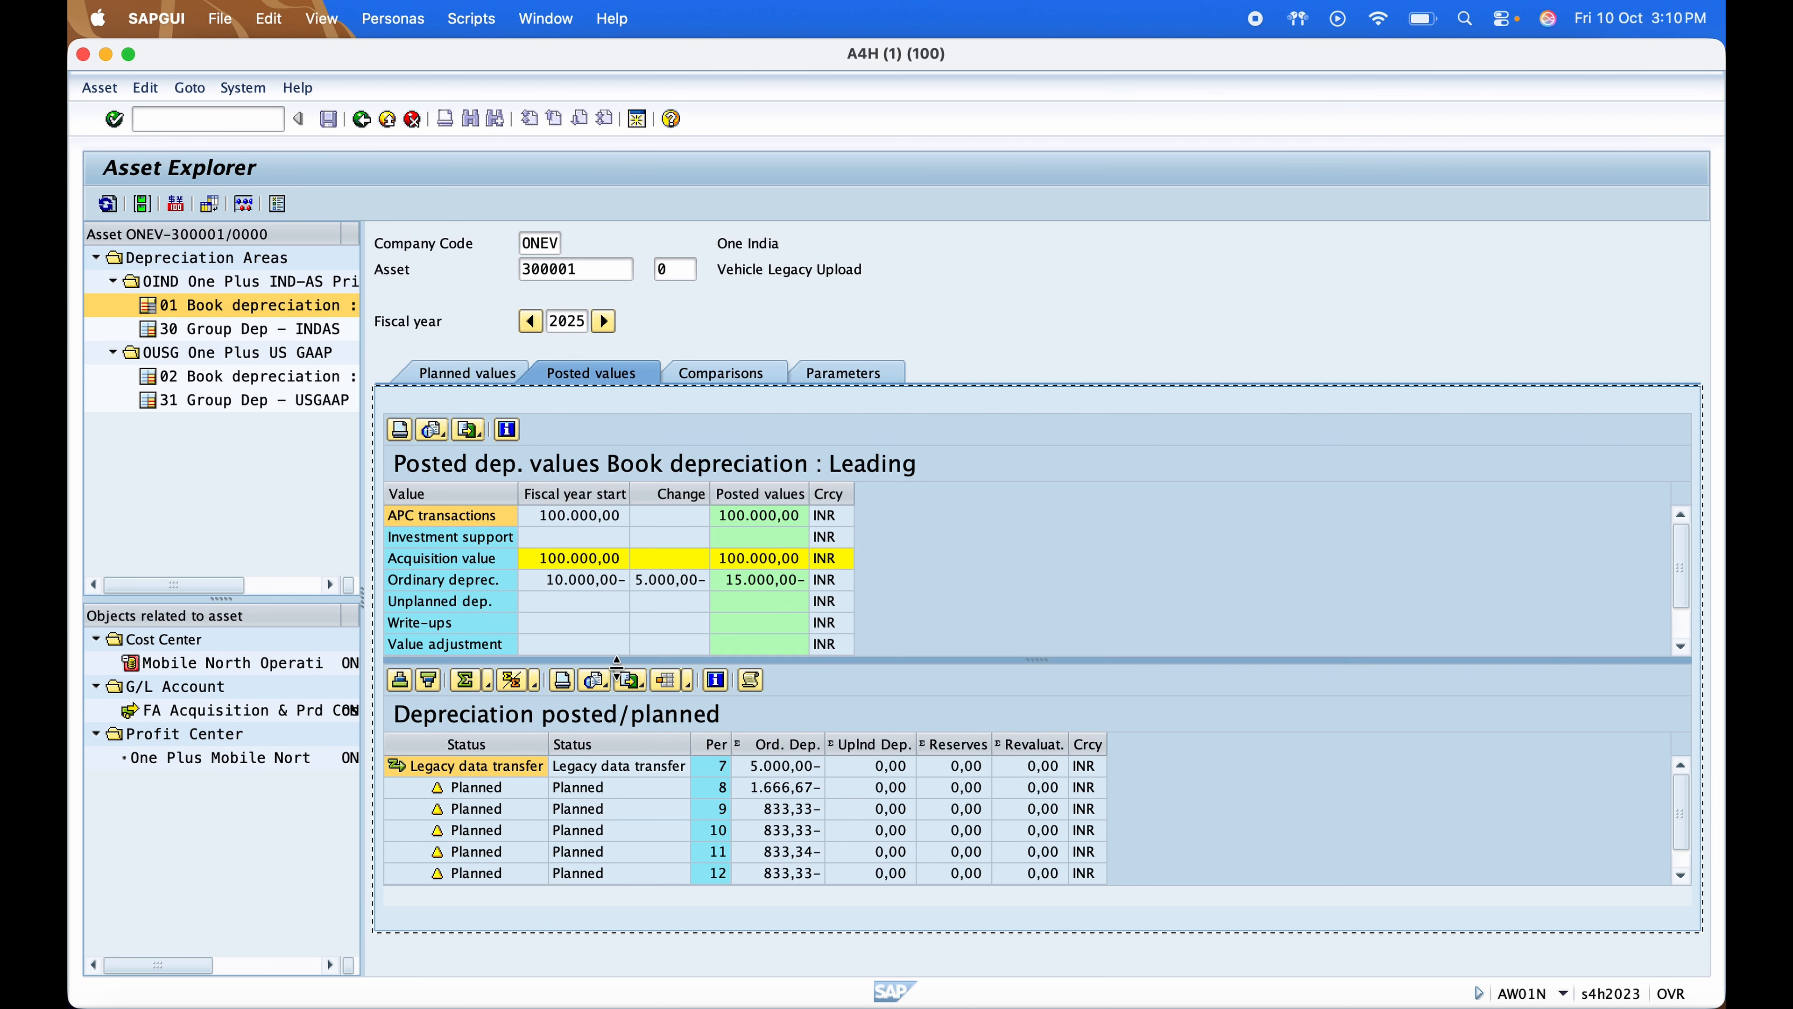
{"action": "left_click", "coordinate": [792, 784]}
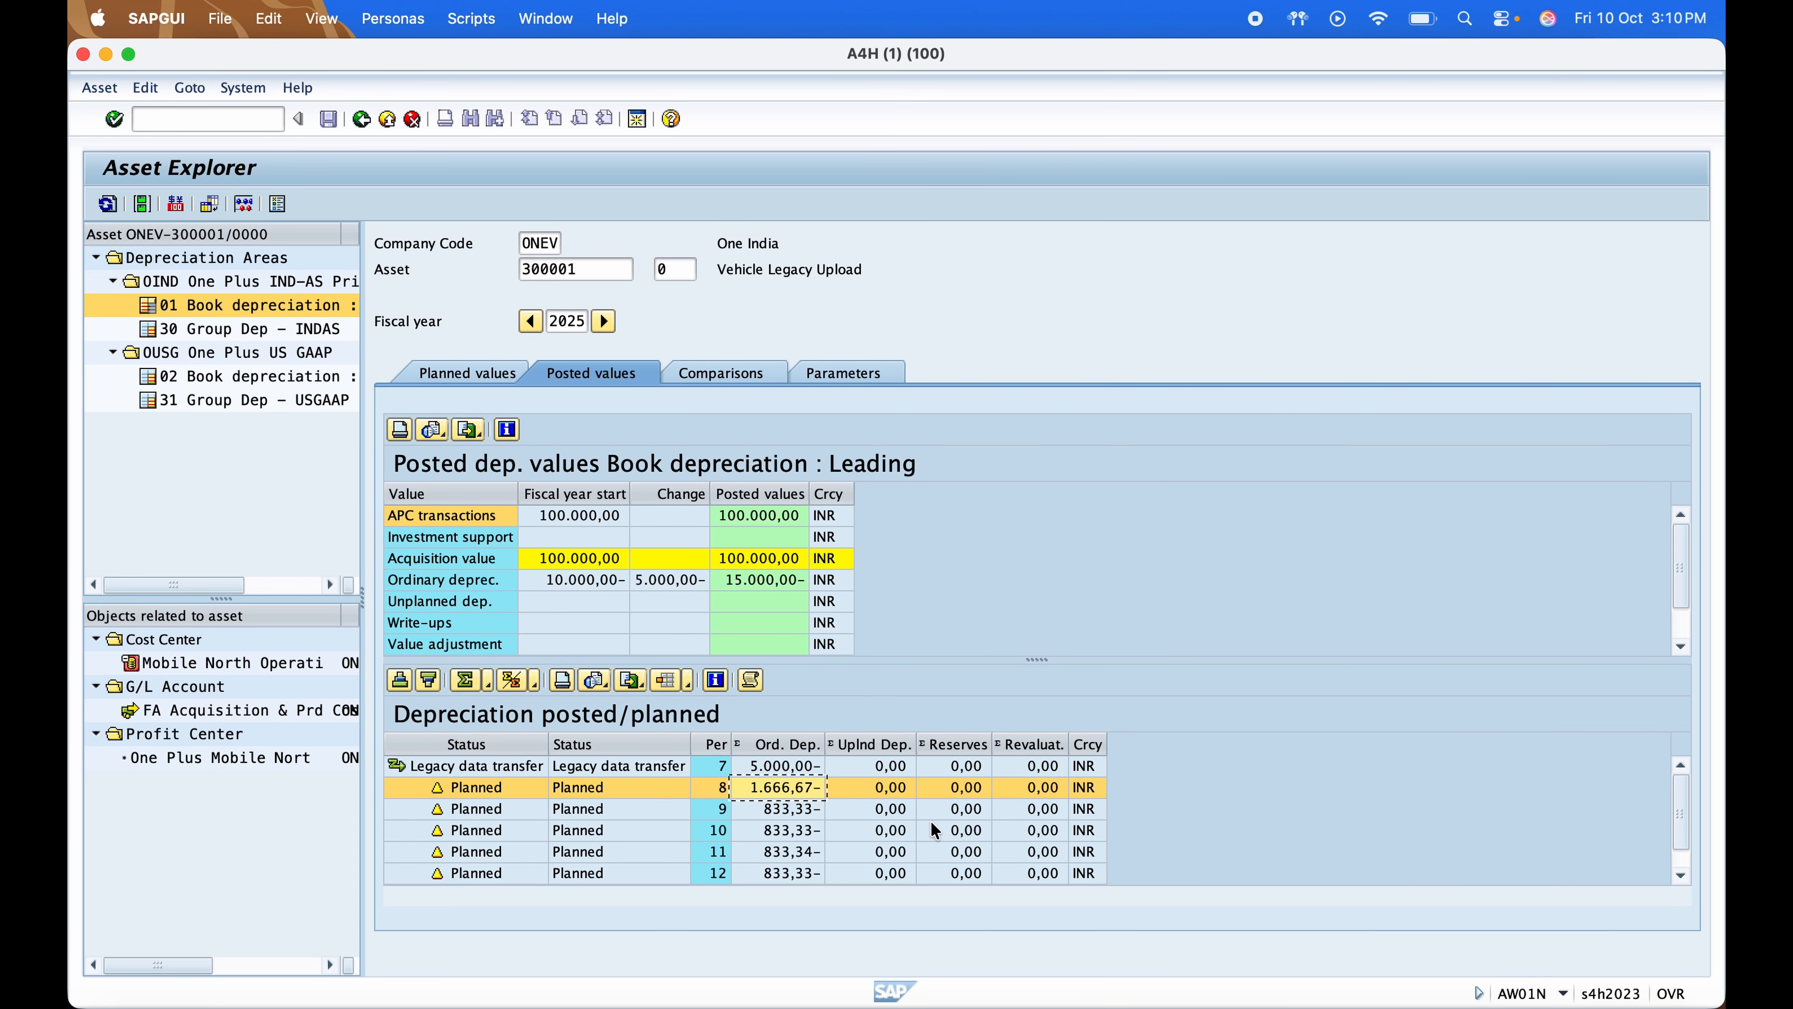